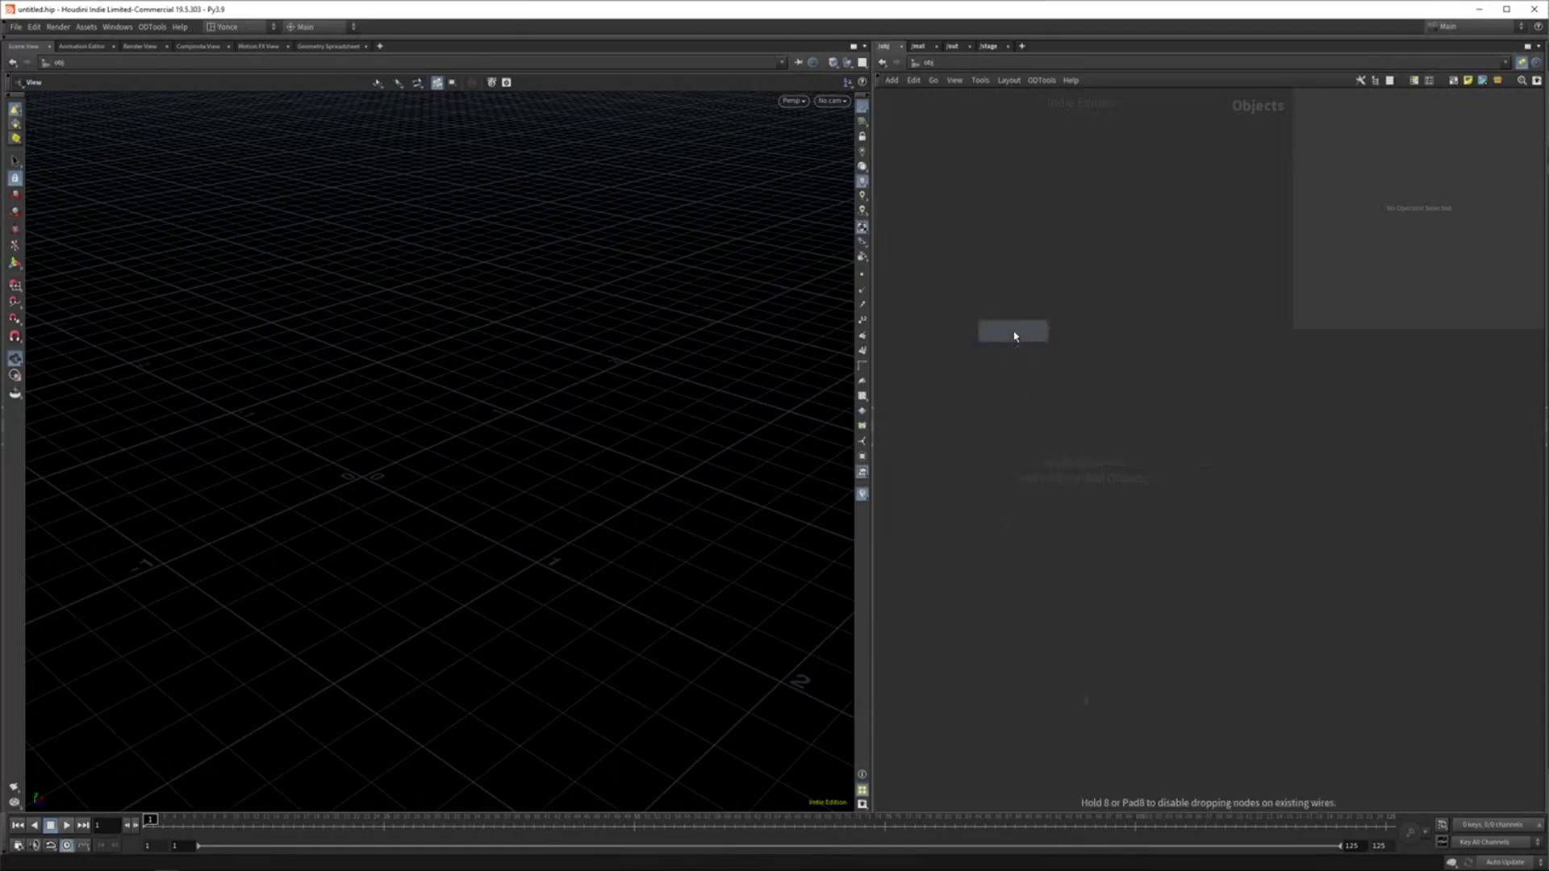
Step: Place a geometry object, go inside it, and add a FLIP Container node
left_click(1058, 331)
double_click(1064, 332)
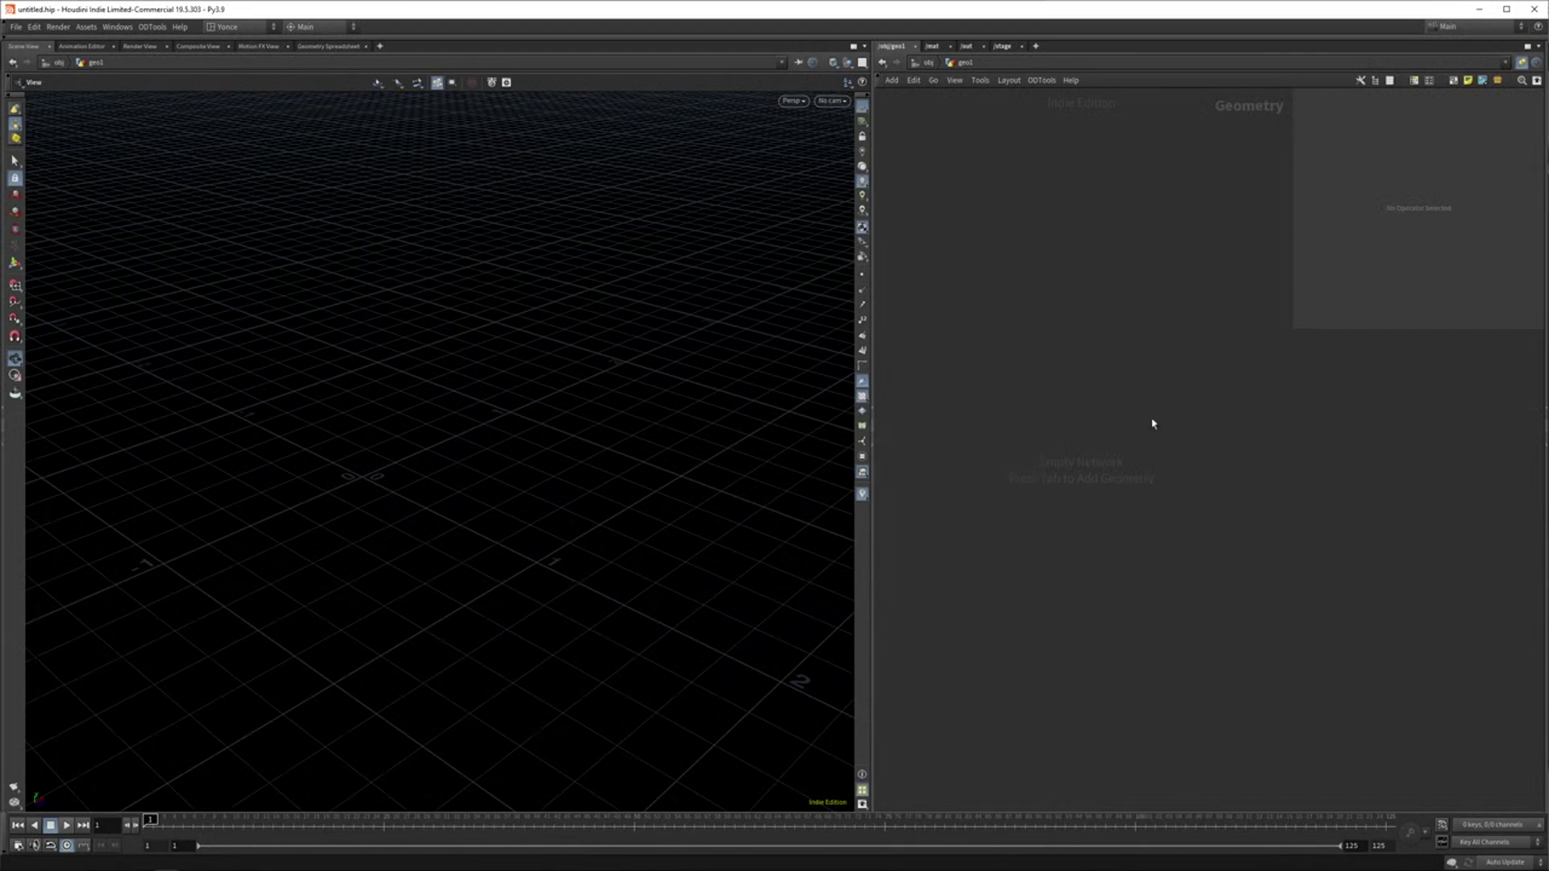
key("Tab")
type("fli")
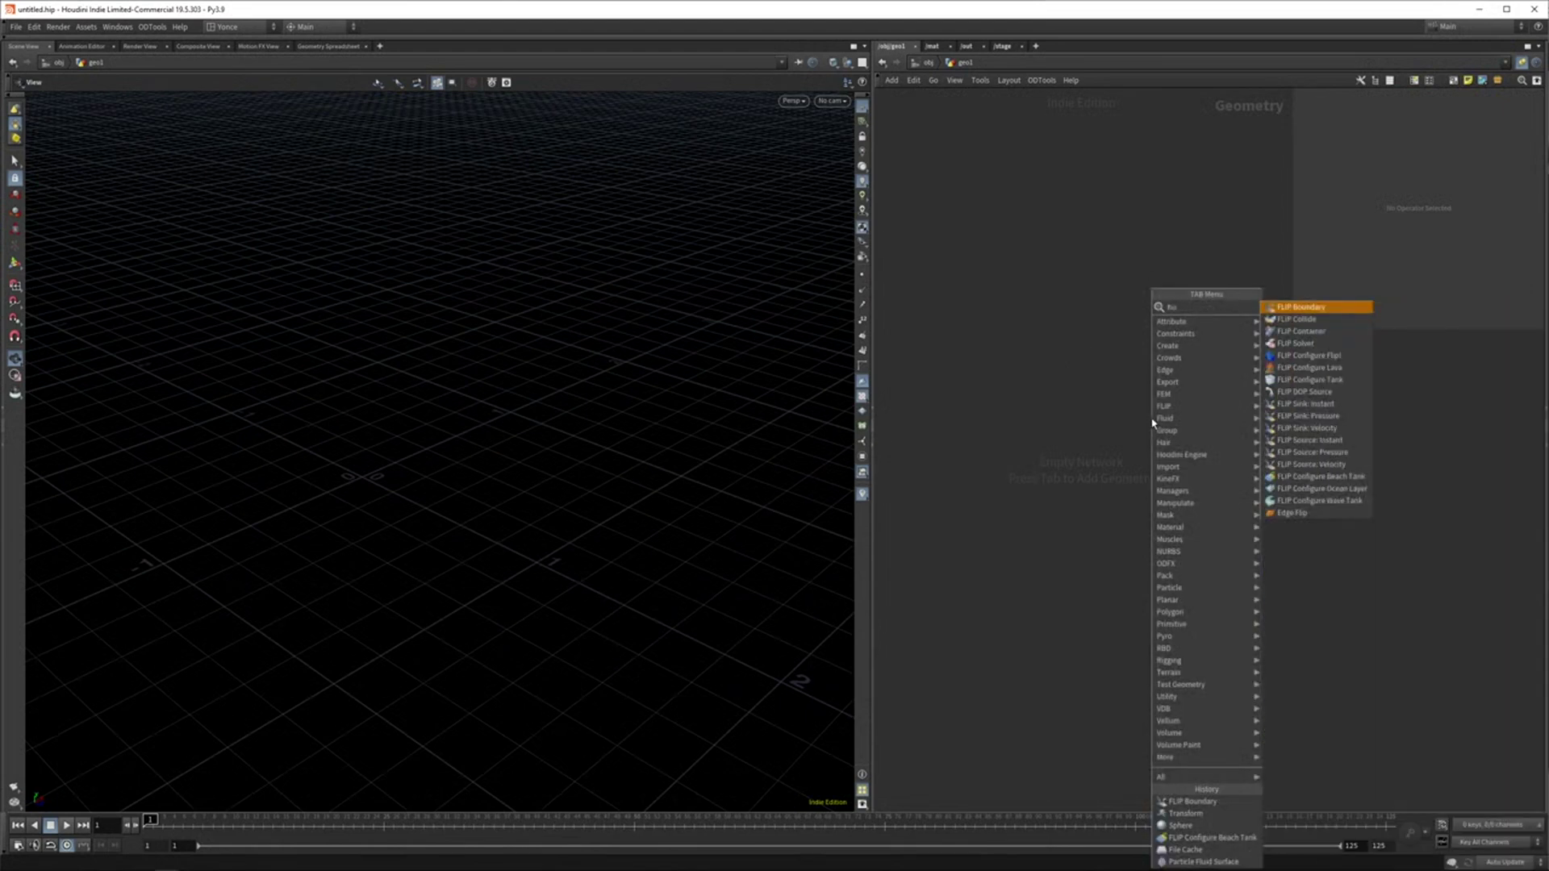
key("Down")
key("Return")
left_click_drag(1145, 345, 1077, 398)
right_click_drag(452, 261, 439, 627)
left_click_drag(440, 627, 538, 273)
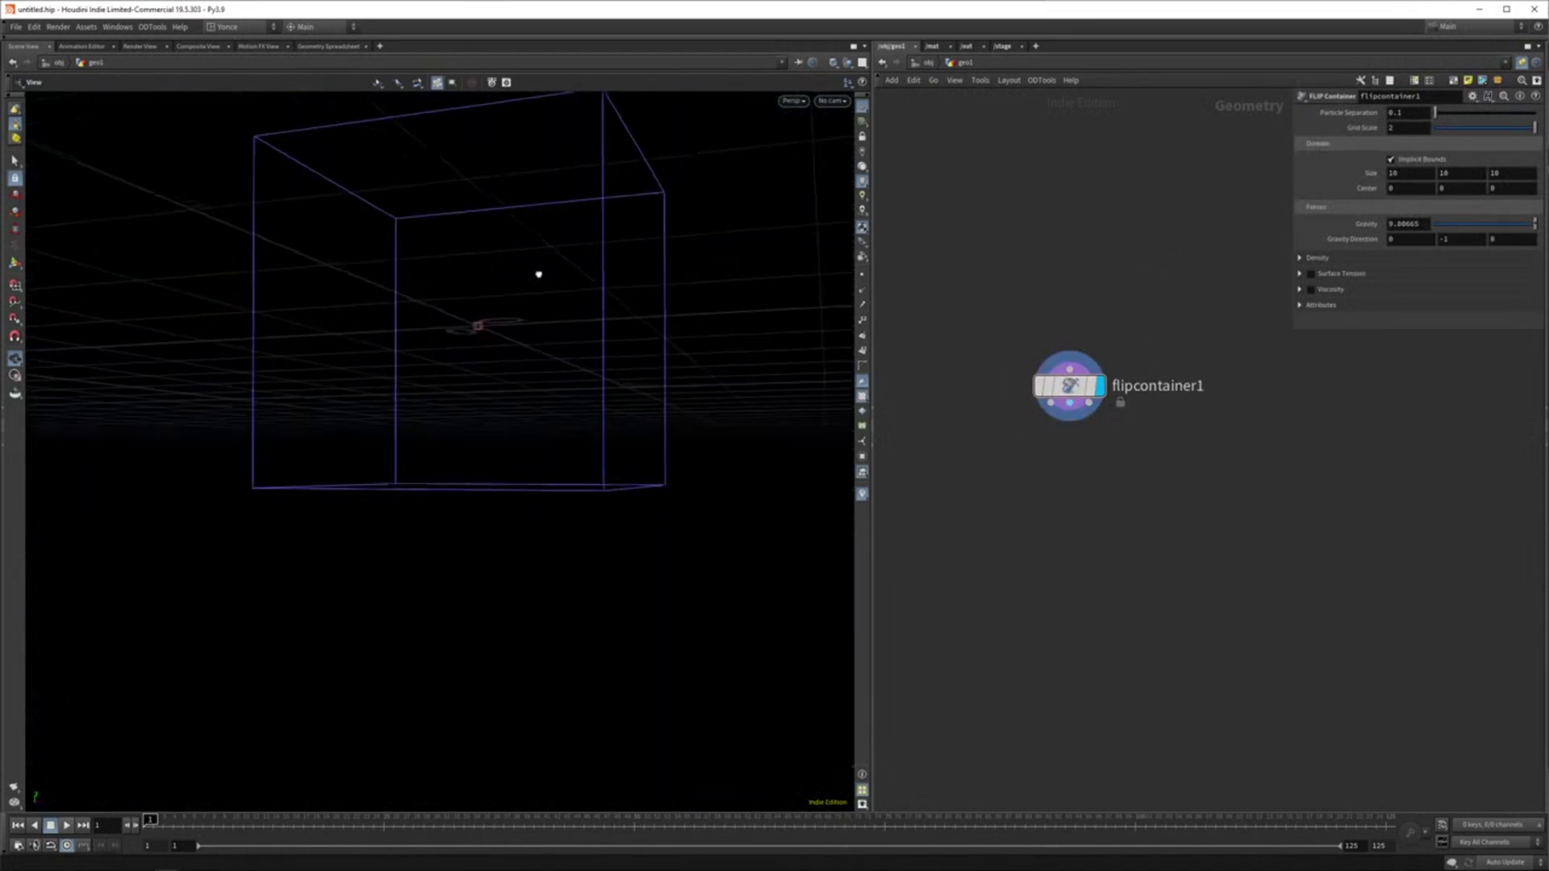
middle_click_drag(539, 273, 538, 429)
left_click_drag(538, 429, 584, 330)
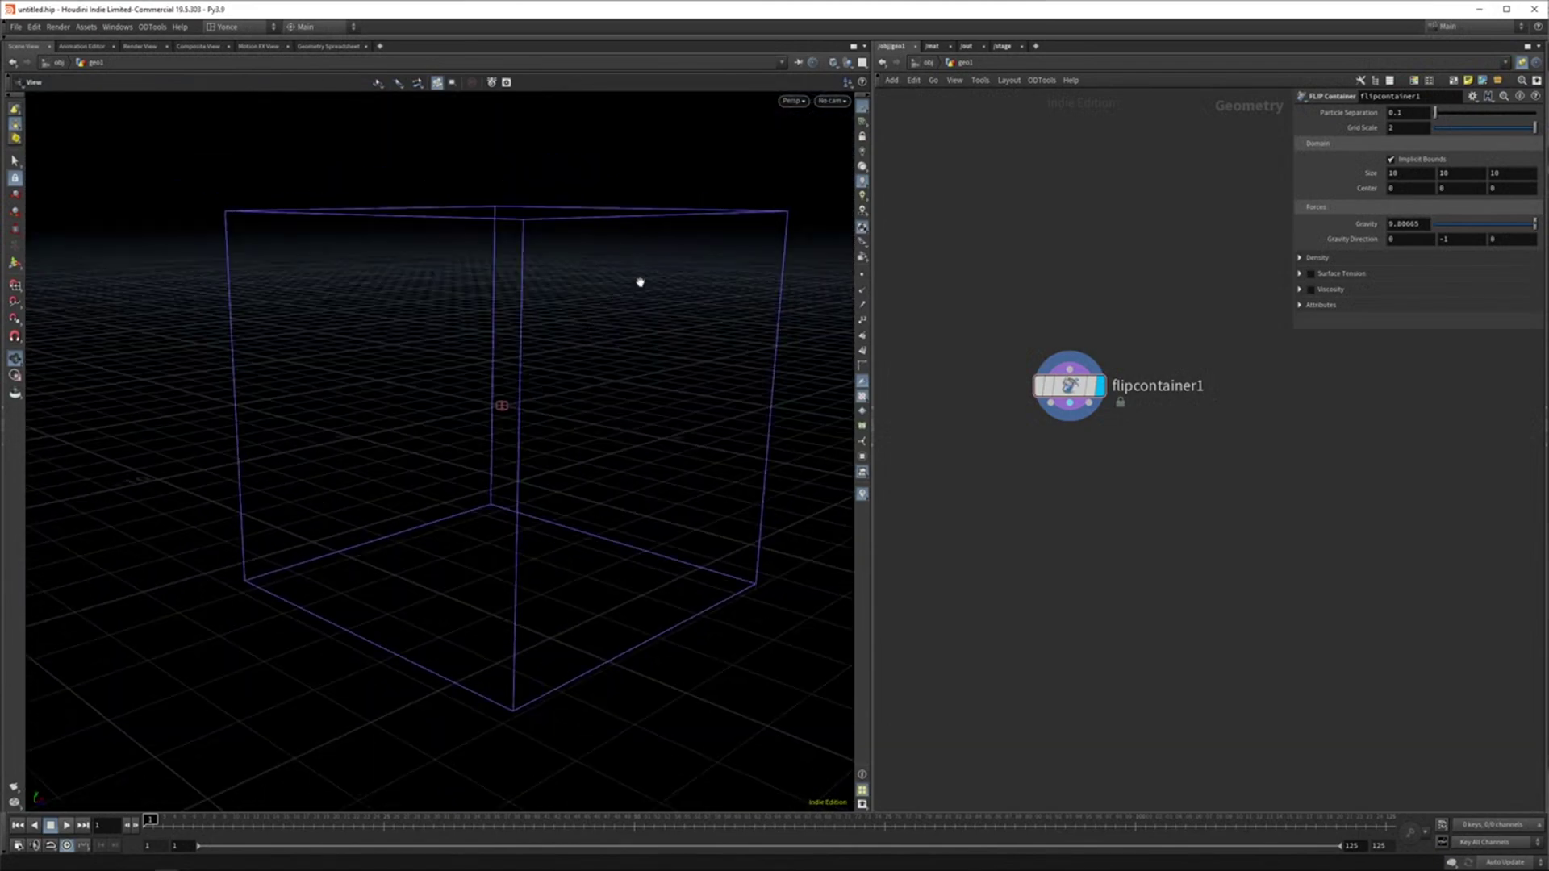
Step: Try resizing the FLIP container's domain and driving its bounds with a sphere input, and revert both changes
middle_click_drag(1375, 172, 1010, 220)
key("ctrl+z")
key("Tab")
type("sph")
key("Return")
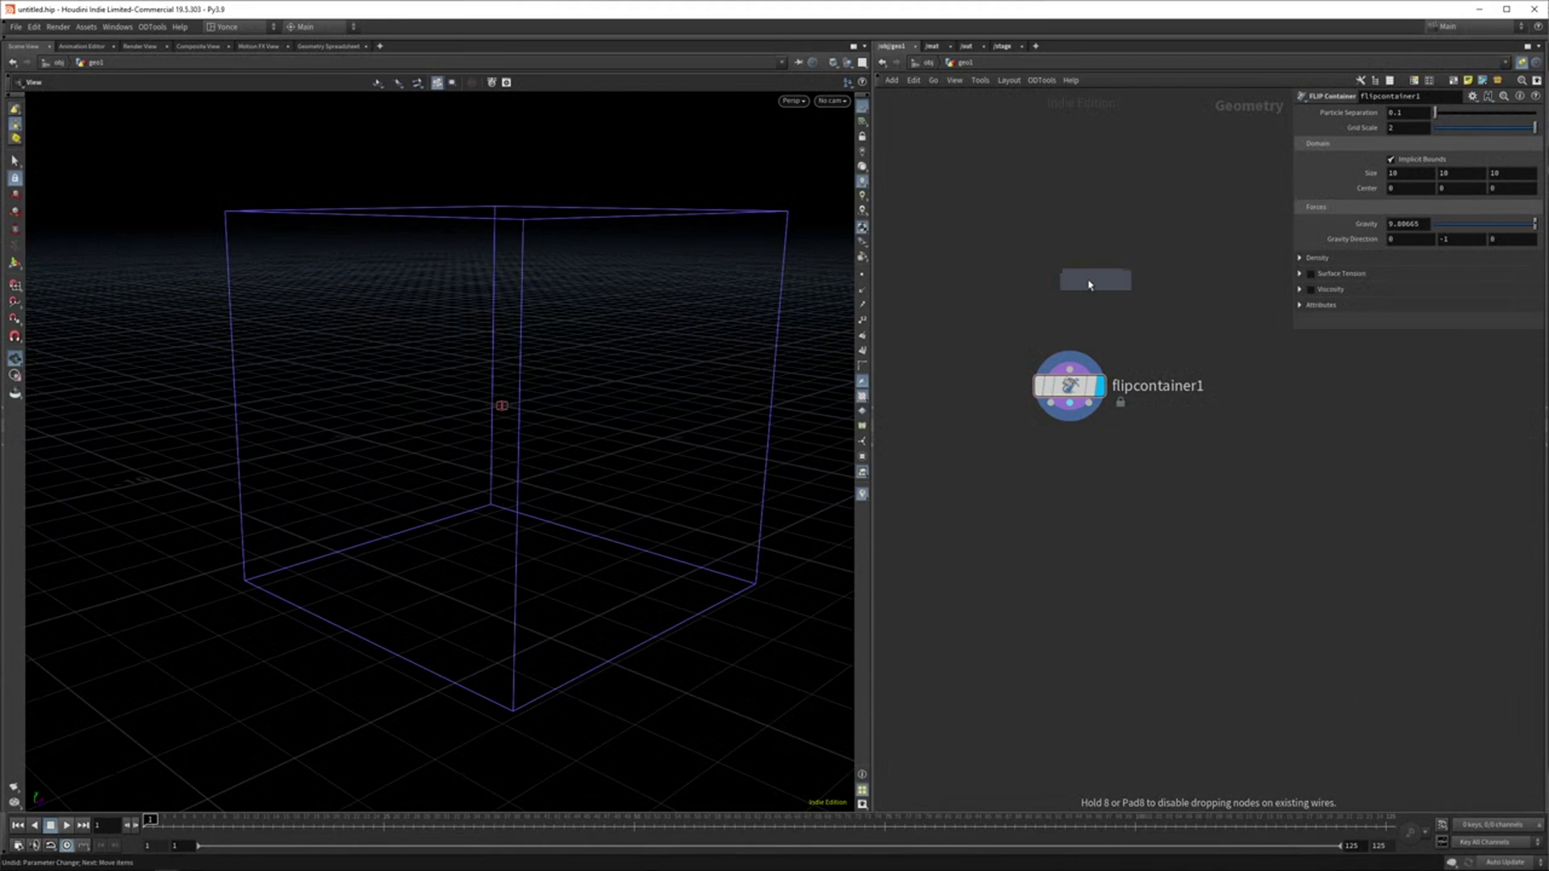
left_click(1074, 282)
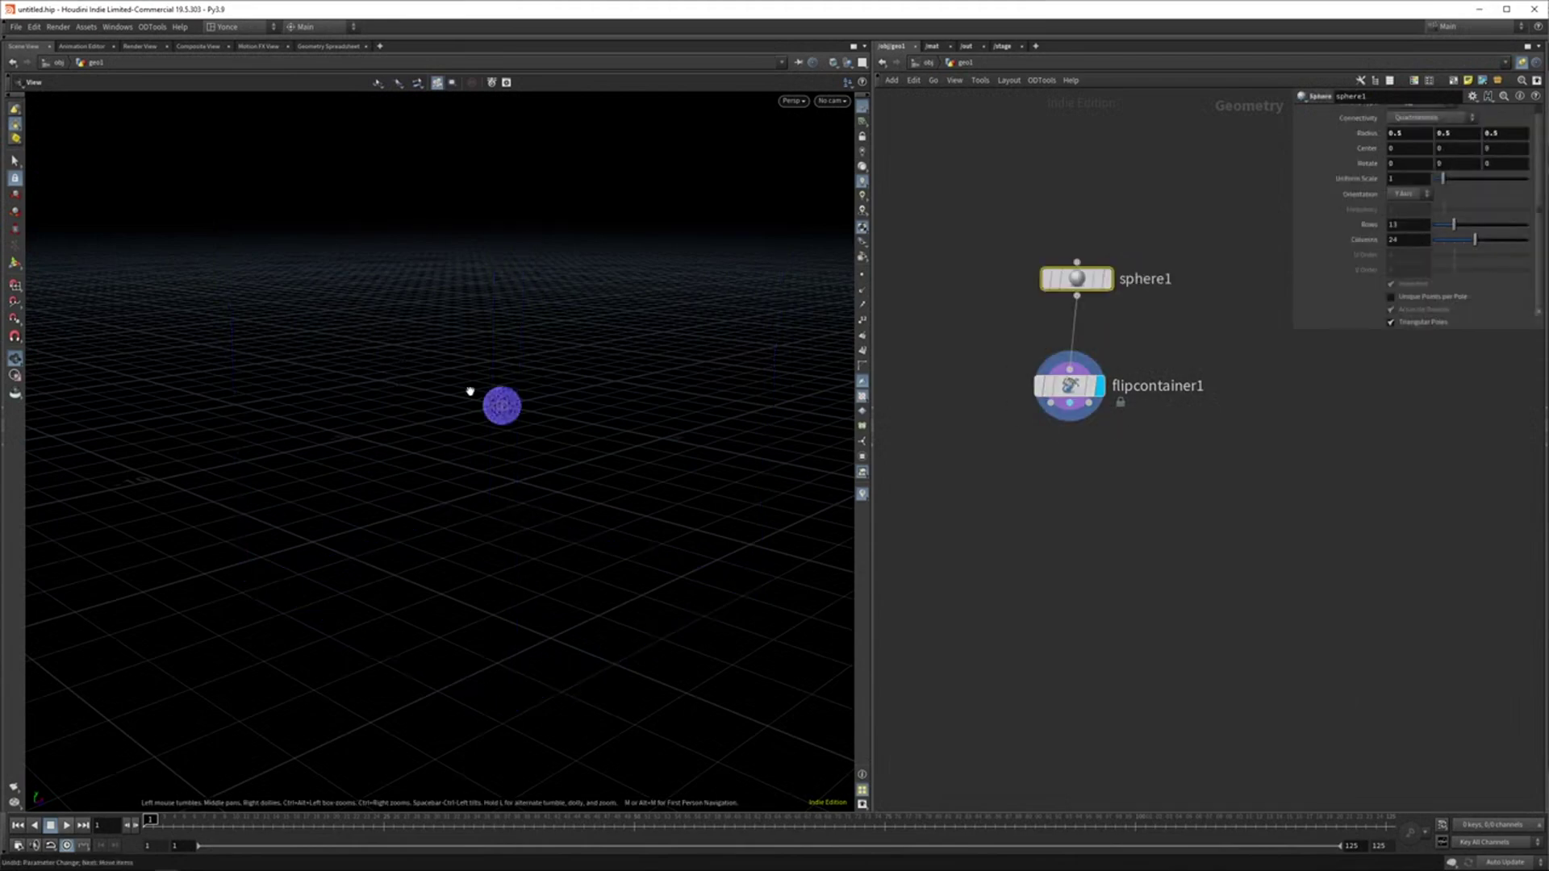
left_click_drag(470, 392, 457, 370)
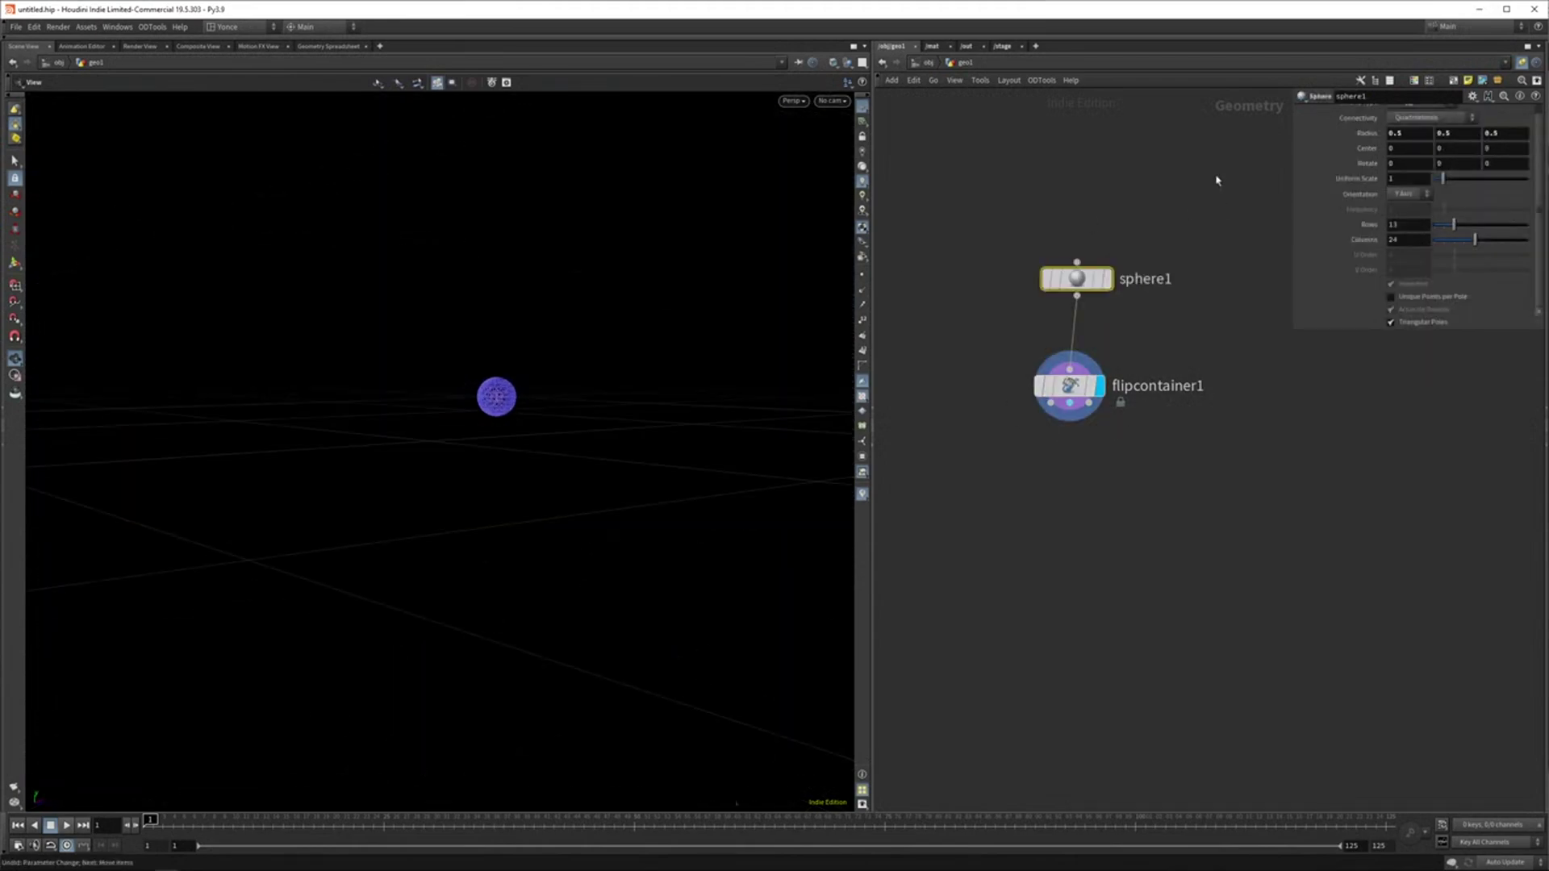
key("Delete")
left_click_drag(370, 414, 430, 482, "alt")
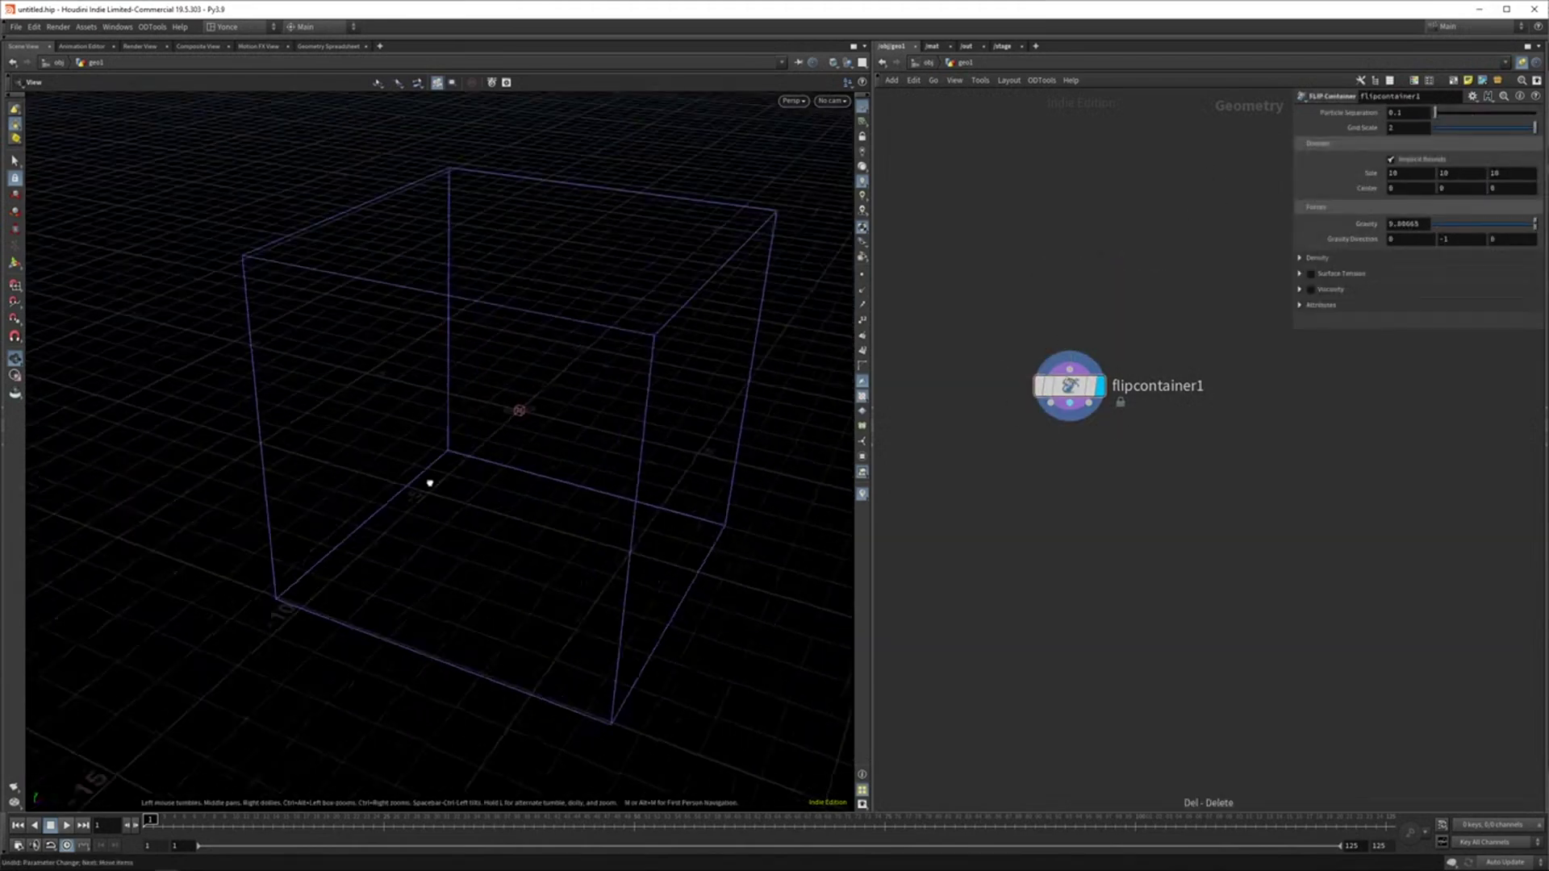
Step: Try a particle separation of 0.01 on the FLIP container and restore it to 0.1
right_click_drag(430, 482, 584, 366)
middle_click_drag(584, 367, 492, 365)
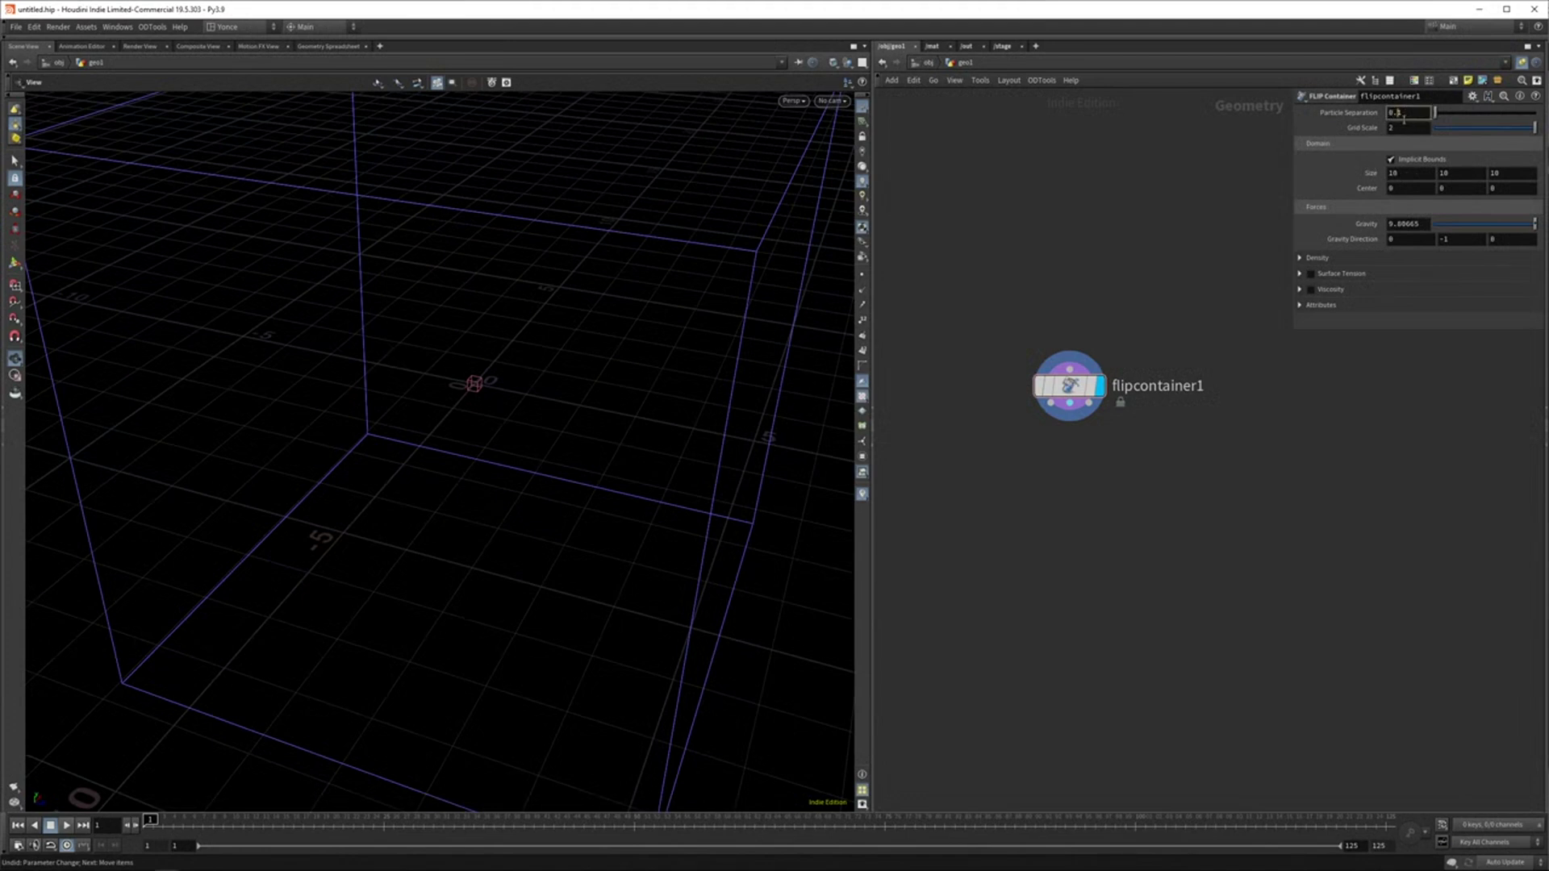
key("Return")
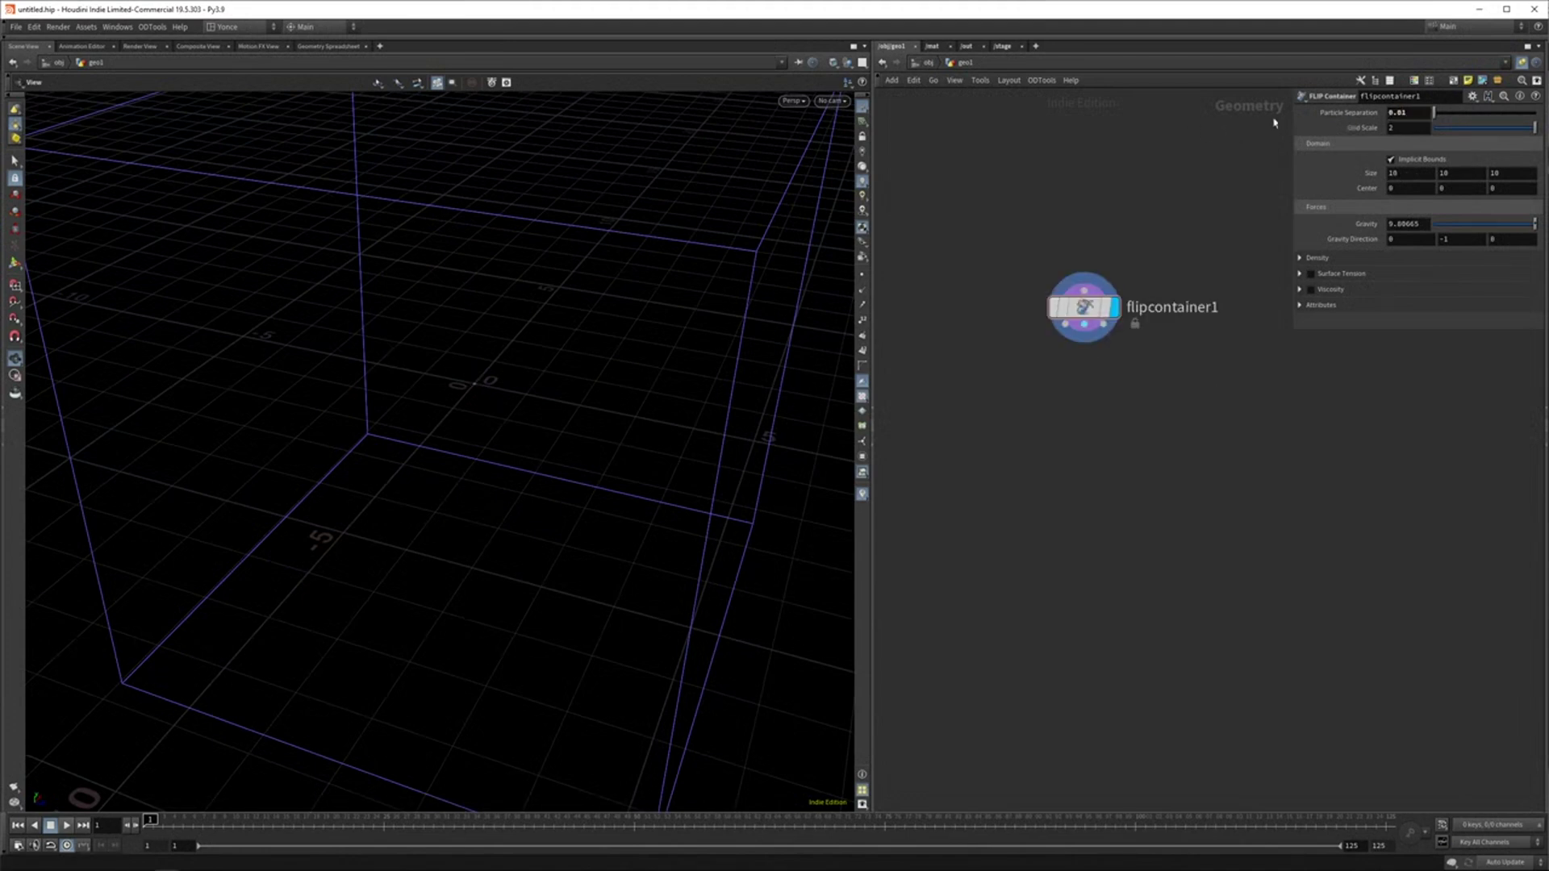
type("0.1")
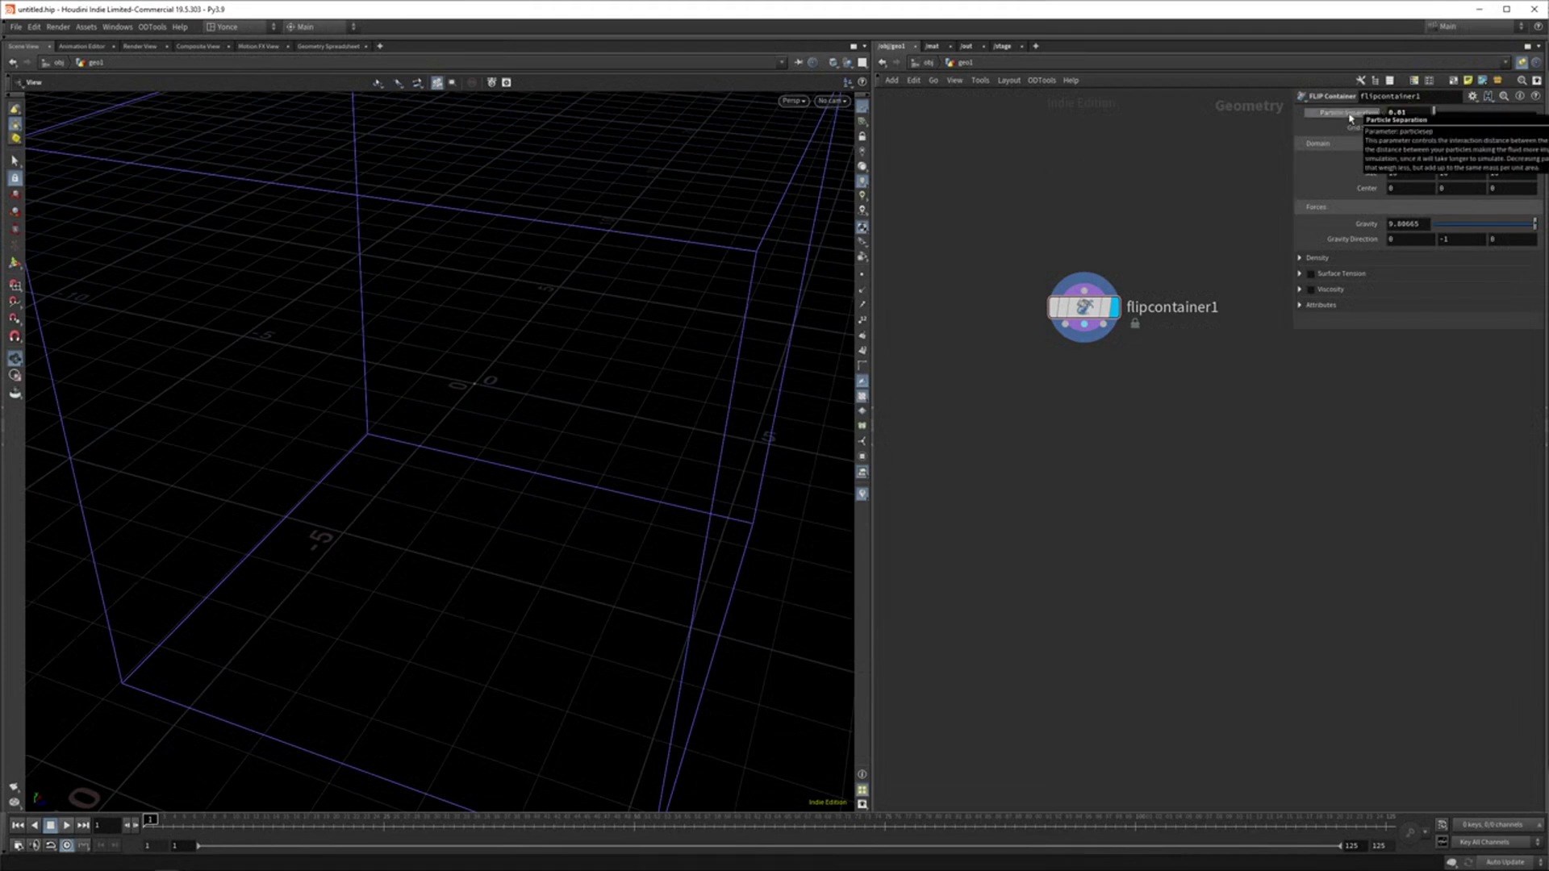
key("Return")
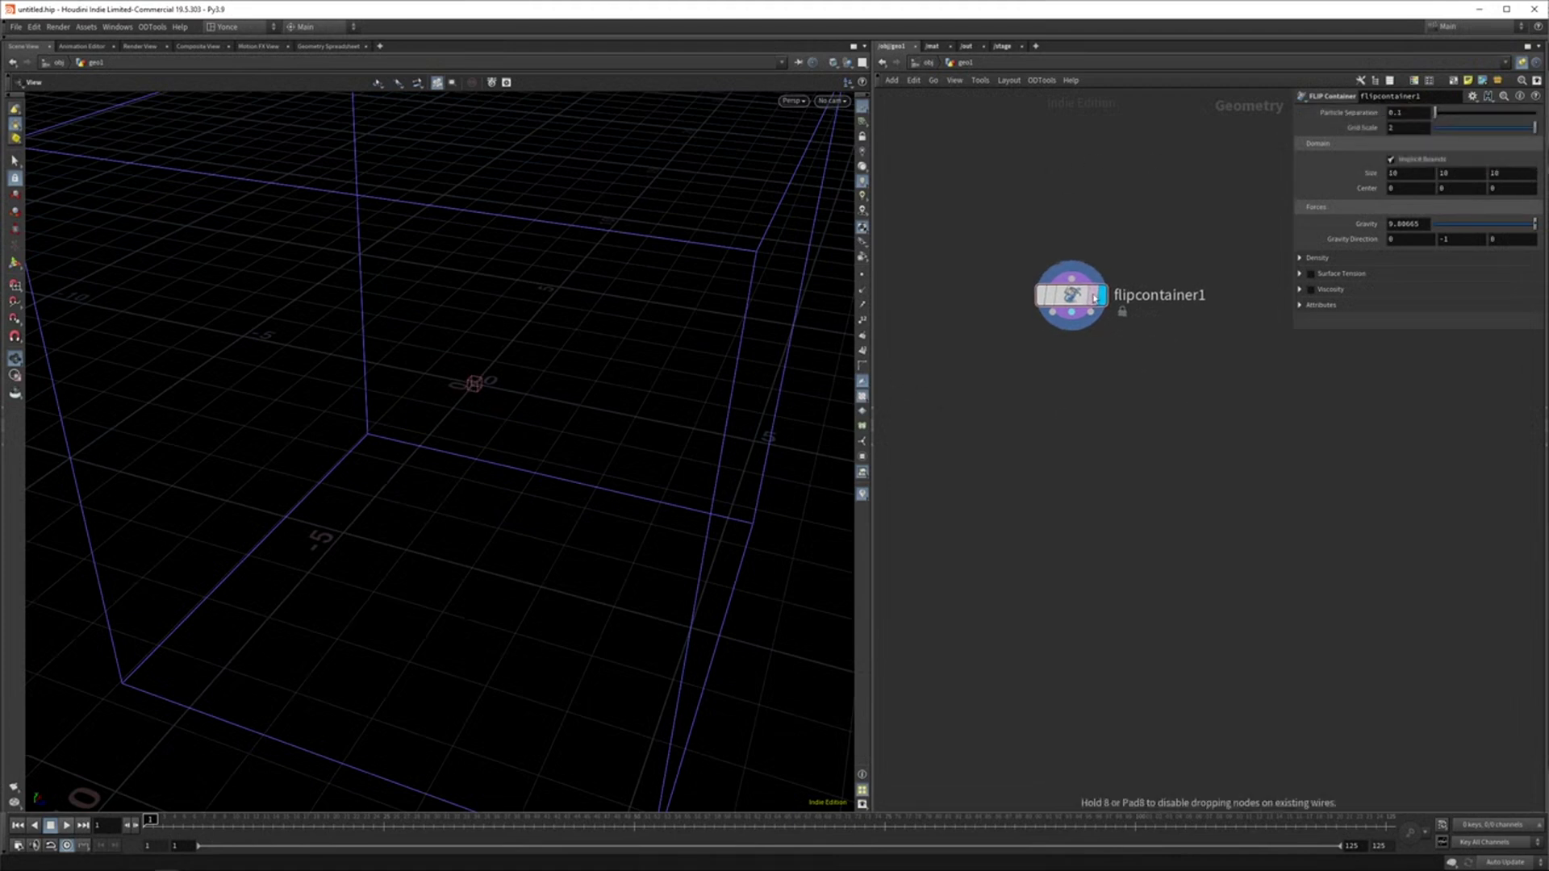
Step: Add a FLIP Solver wired to all three outputs of the FLIP container and display it
key("Tab")
type("f")
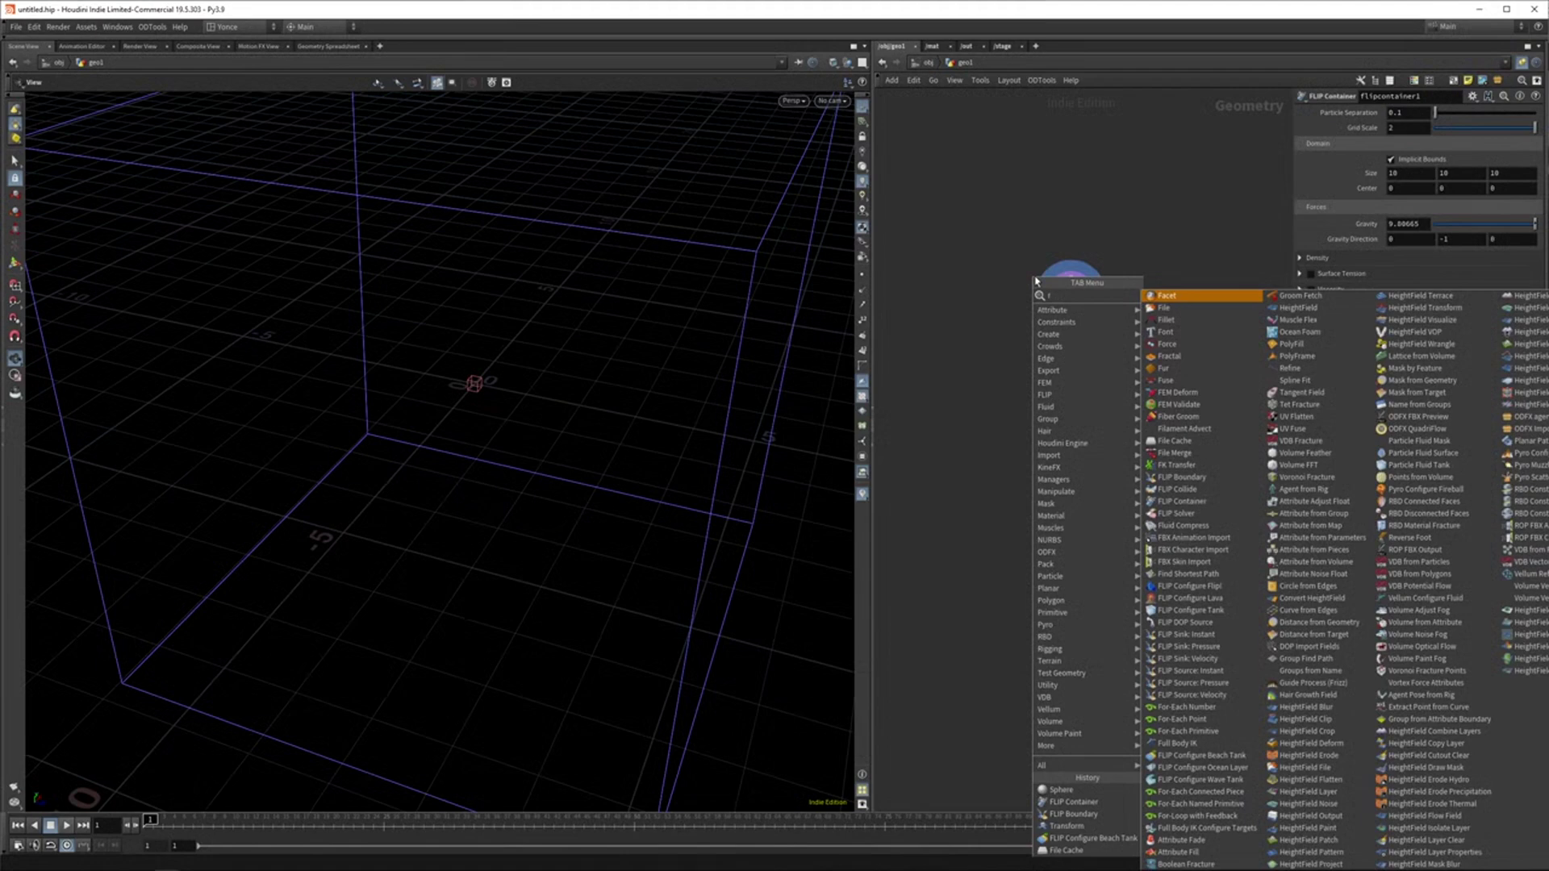
type("lipsol")
key("Return")
key("Return")
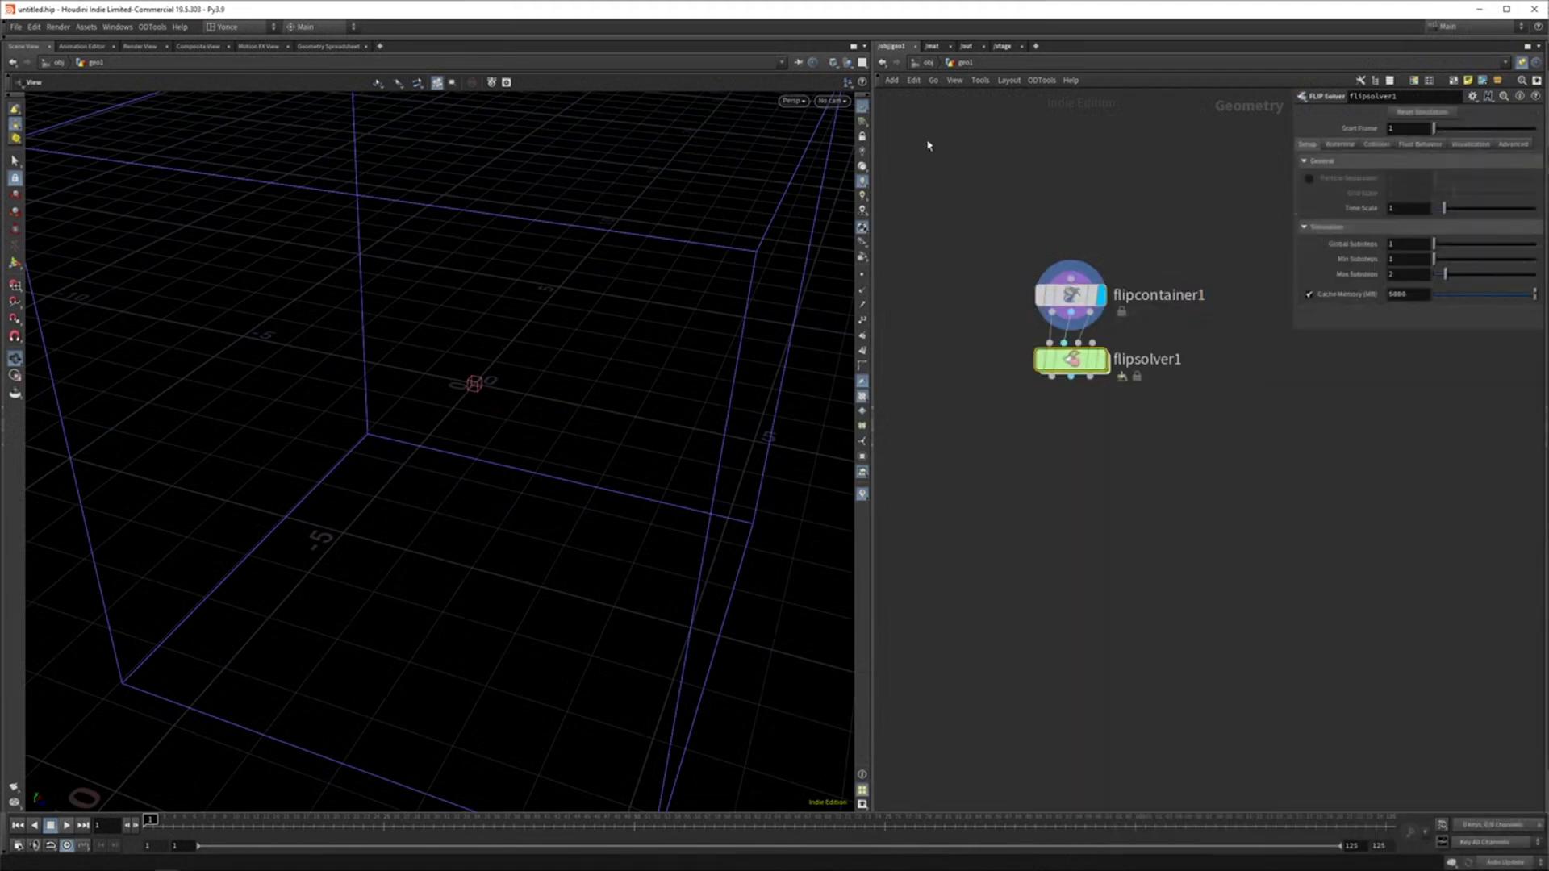
left_click(1102, 365)
left_click_drag(336, 390, 408, 419)
right_click_drag(408, 419, 498, 232)
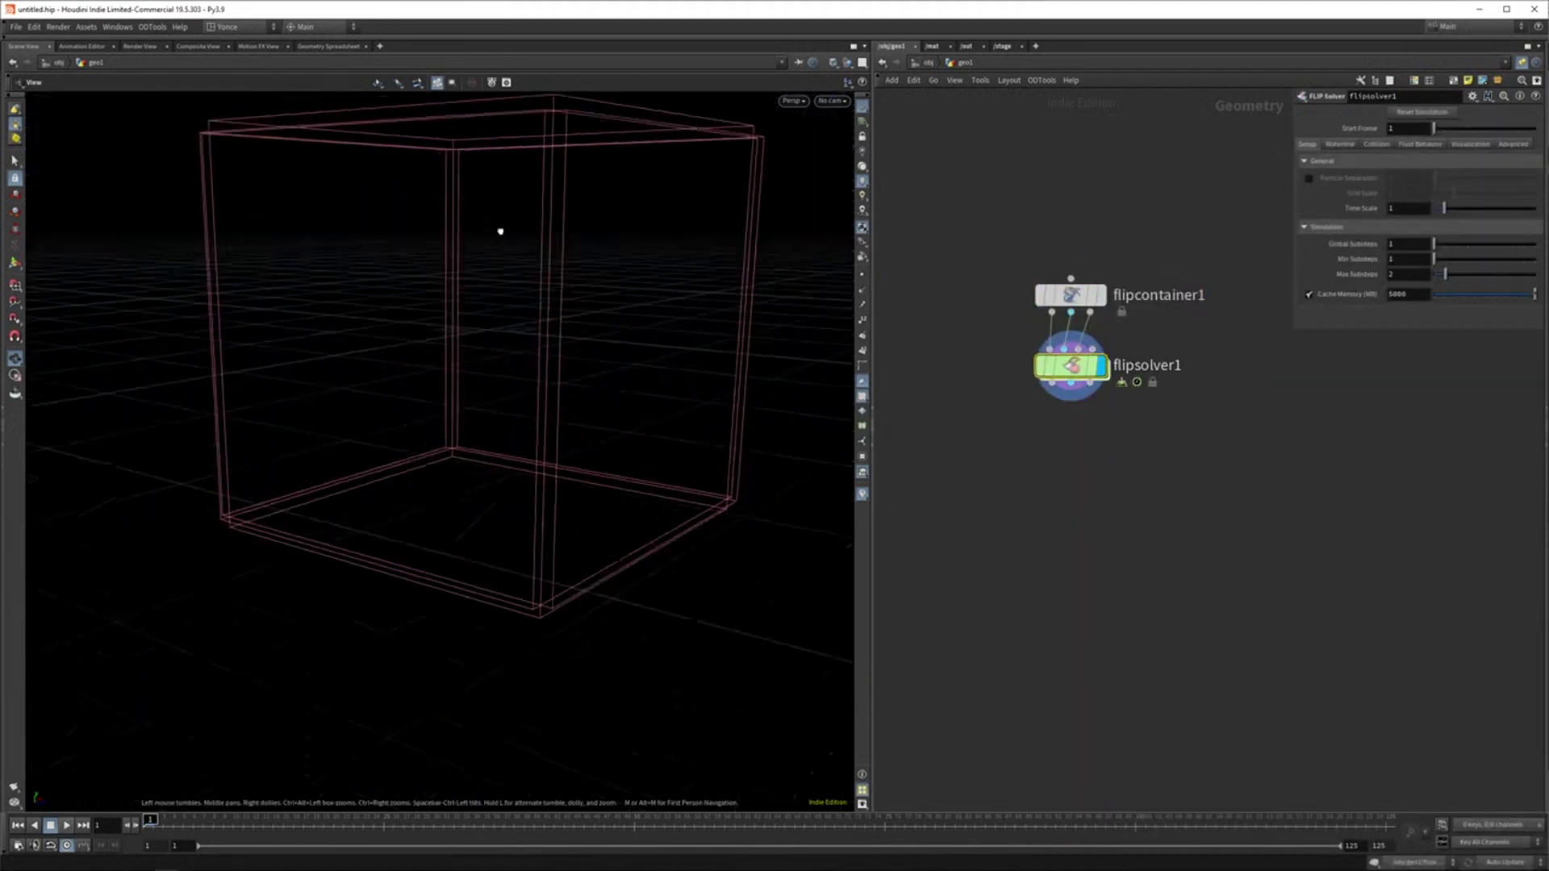
left_click_drag(498, 231, 455, 246)
Step: Play the FLIP simulation briefly without any fluid source, stop it, and inspect the container
left_click(67, 826)
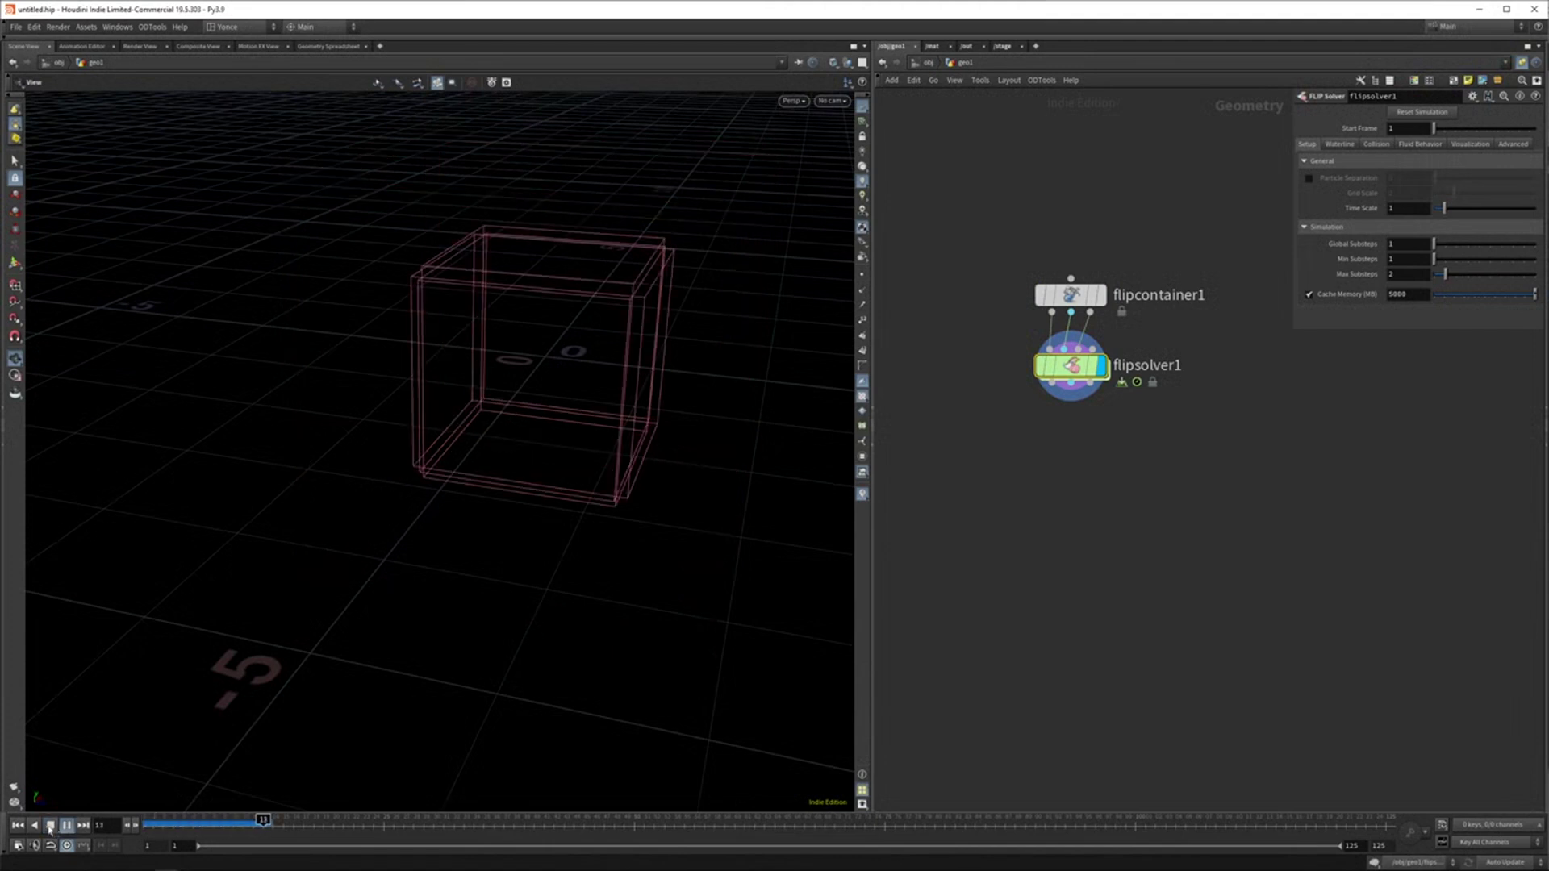
left_click(51, 826)
left_click(7, 834)
left_click_drag(661, 560, 598, 438)
middle_click_drag(597, 439, 529, 463)
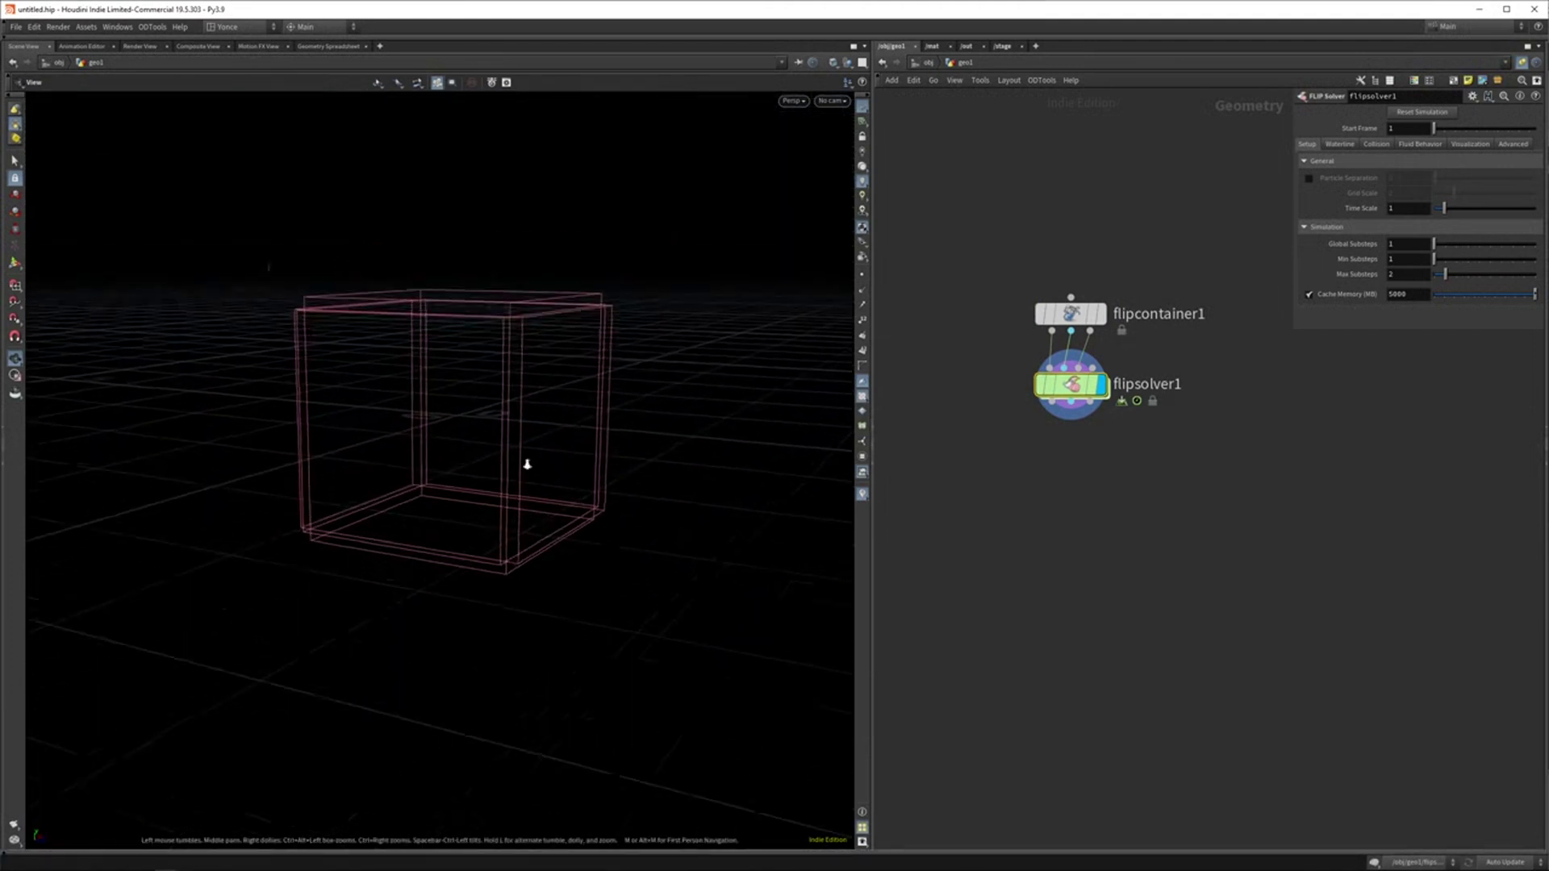
right_click_drag(529, 463, 557, 347)
left_click_drag(556, 347, 568, 386)
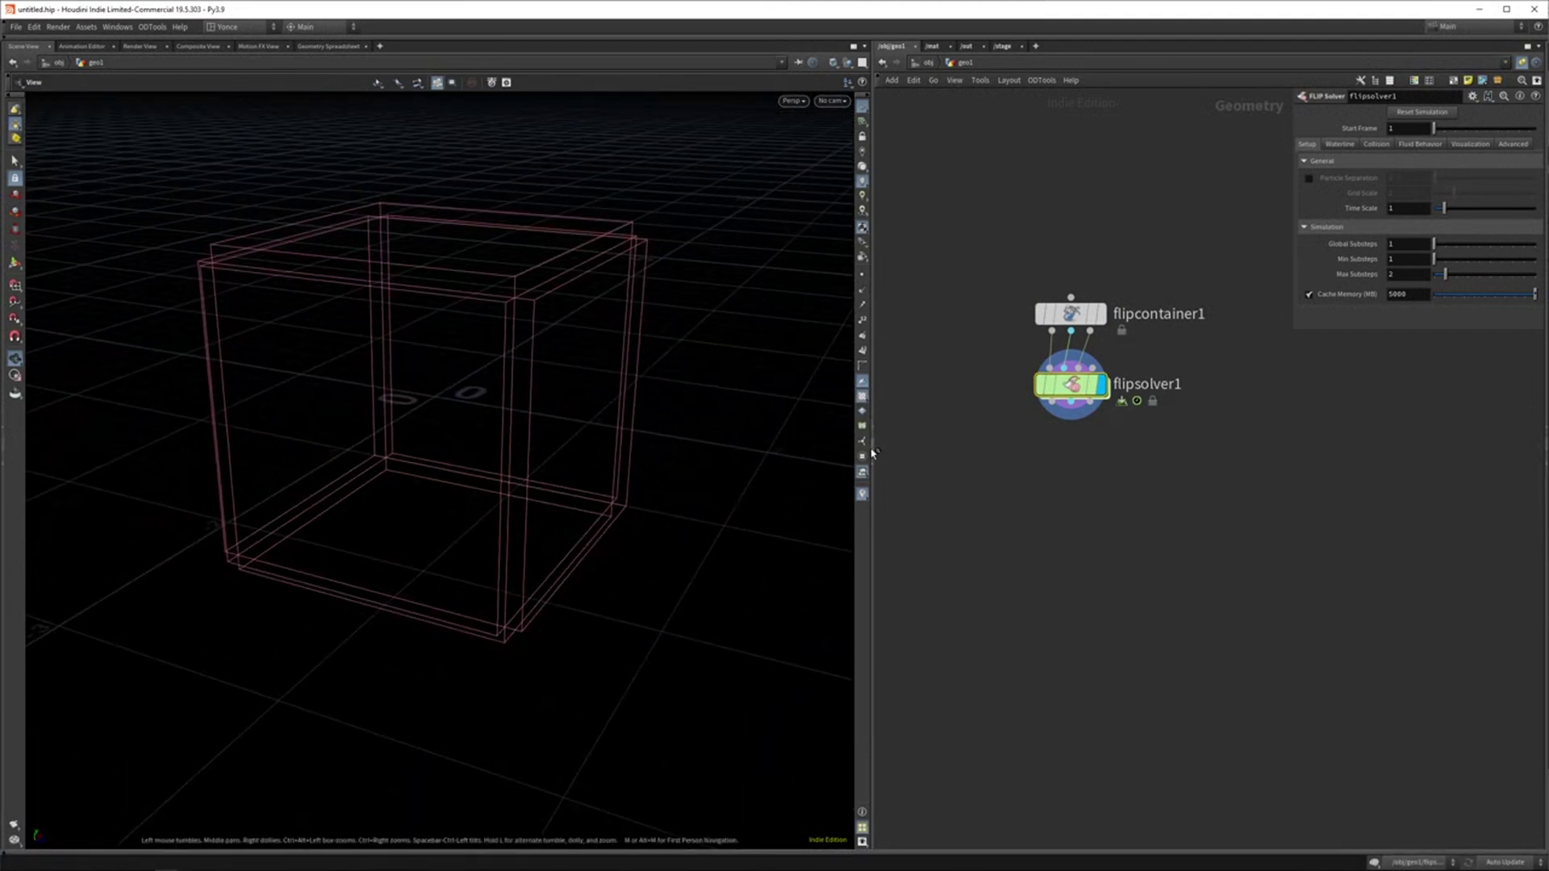
Step: Widen the viewport and enable the Waterline option on the FLIP solver
left_click_drag(871, 453, 997, 453)
left_click_drag(1299, 474, 1114, 440)
left_click(1340, 145)
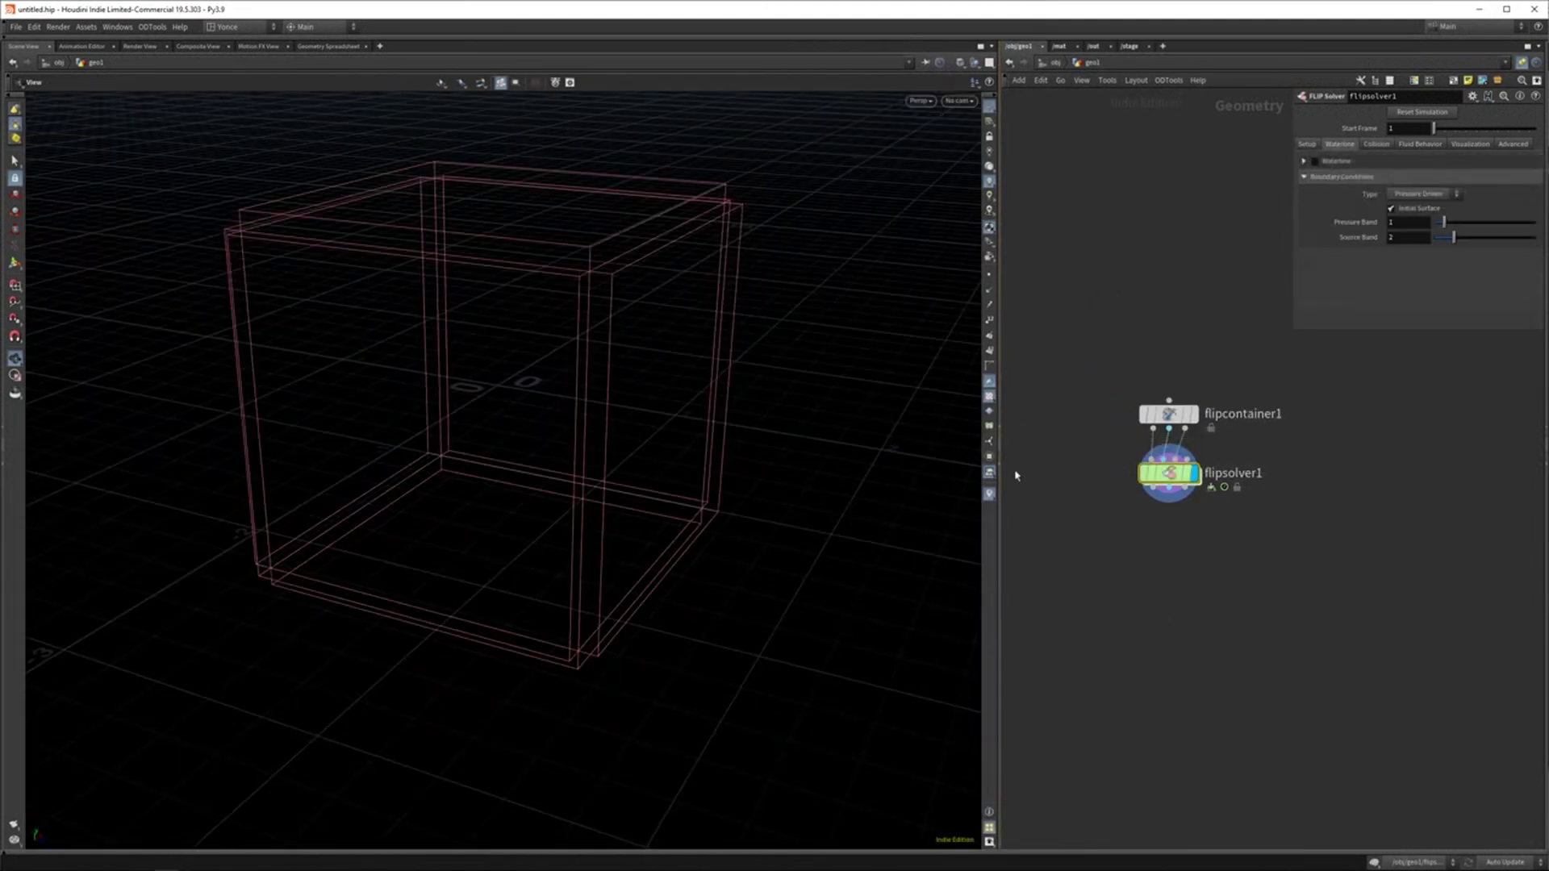
left_click(1313, 163)
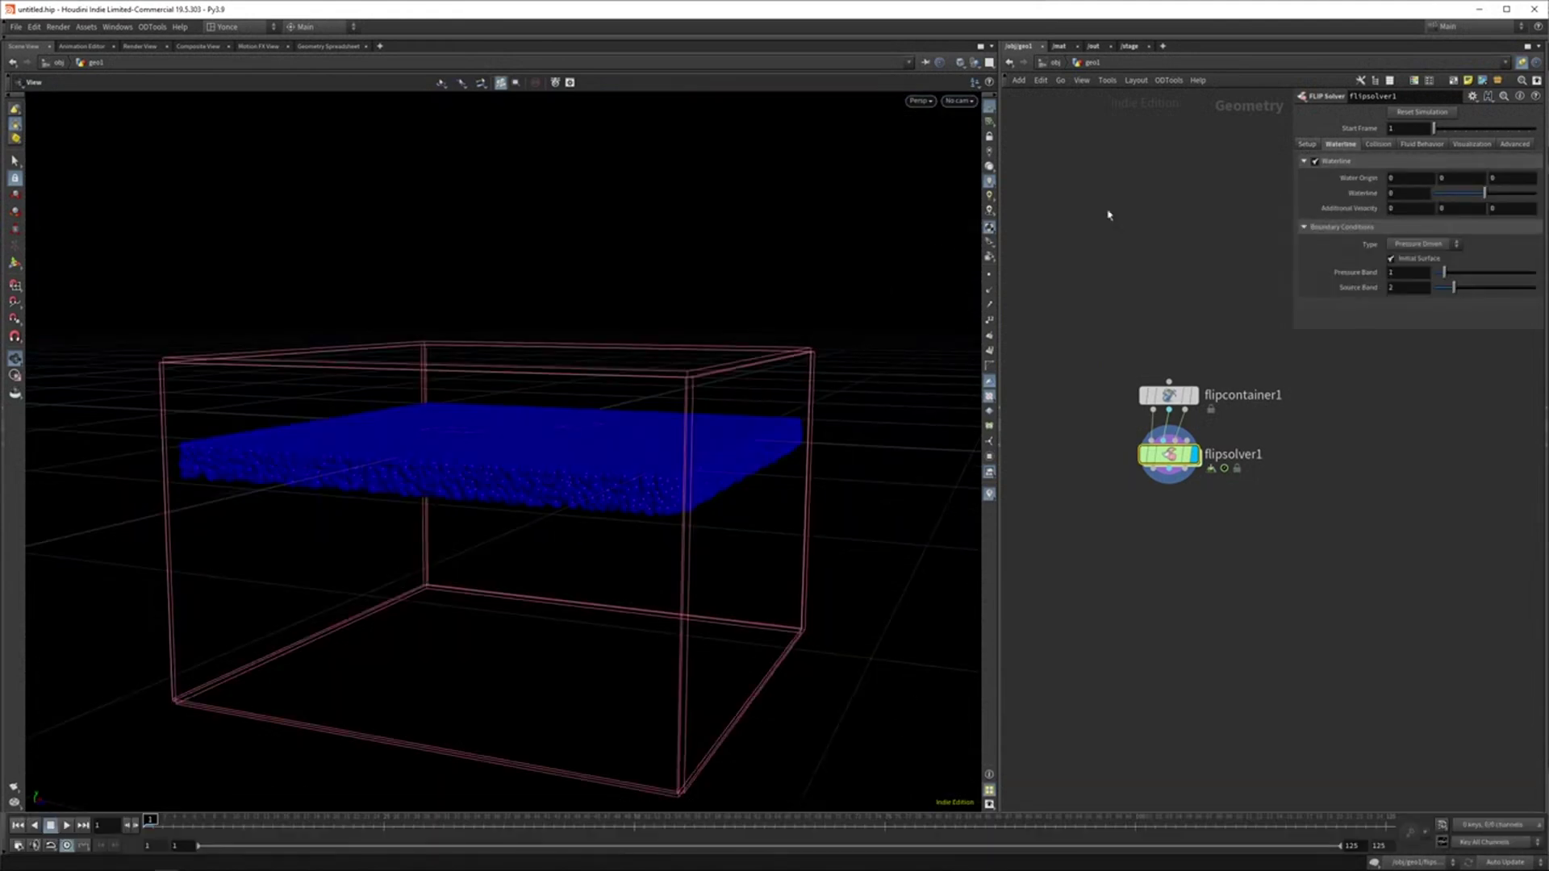
Step: Play the waterline simulation briefly and return to the first frame
left_click(65, 825)
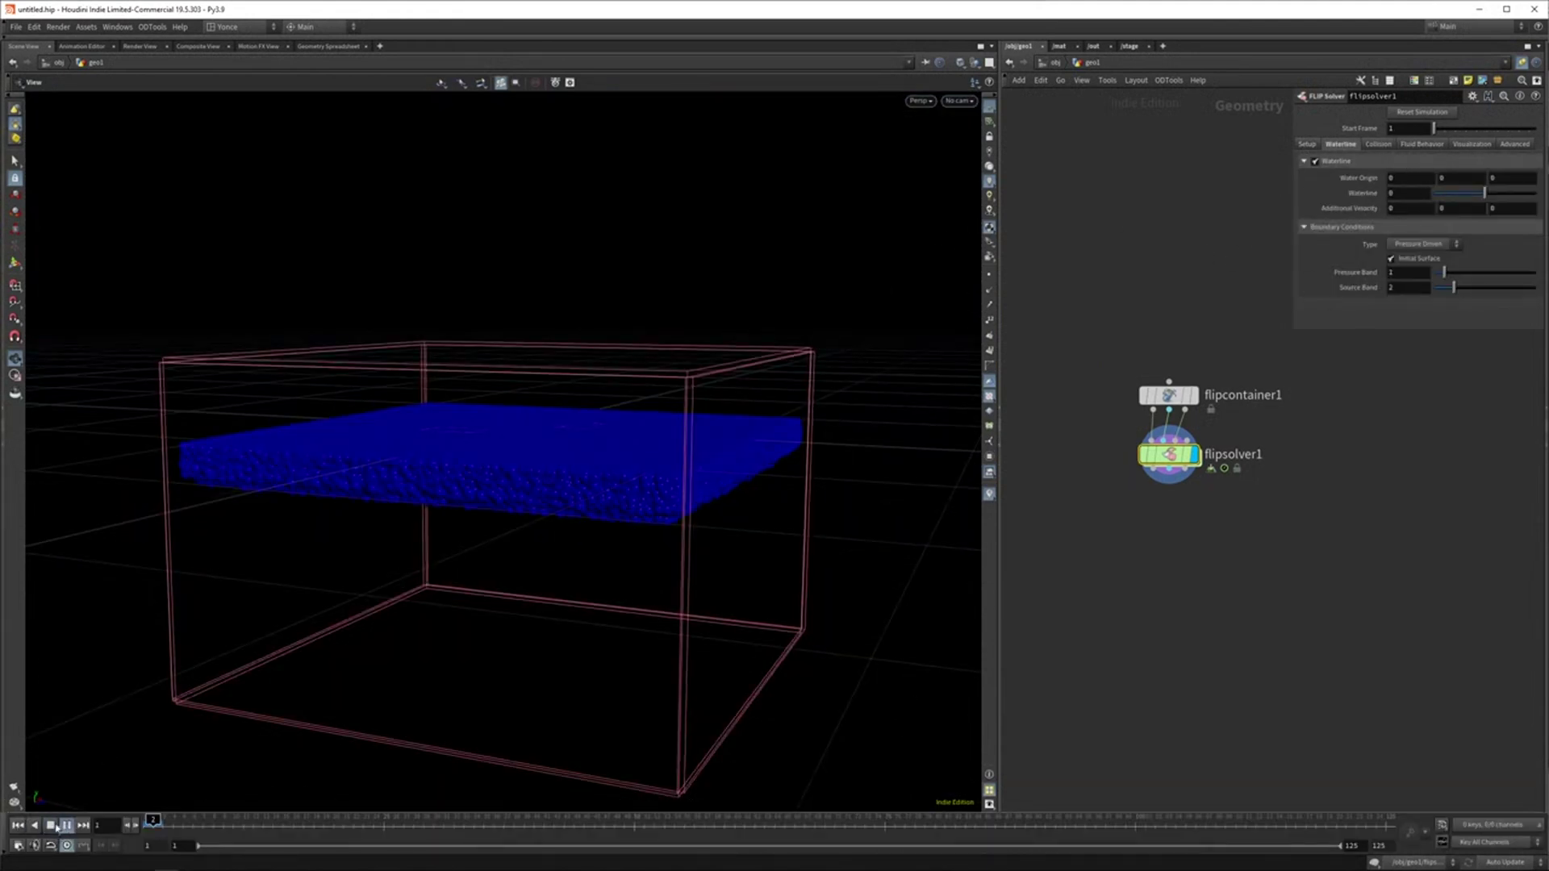
left_click(50, 825)
left_click(18, 825)
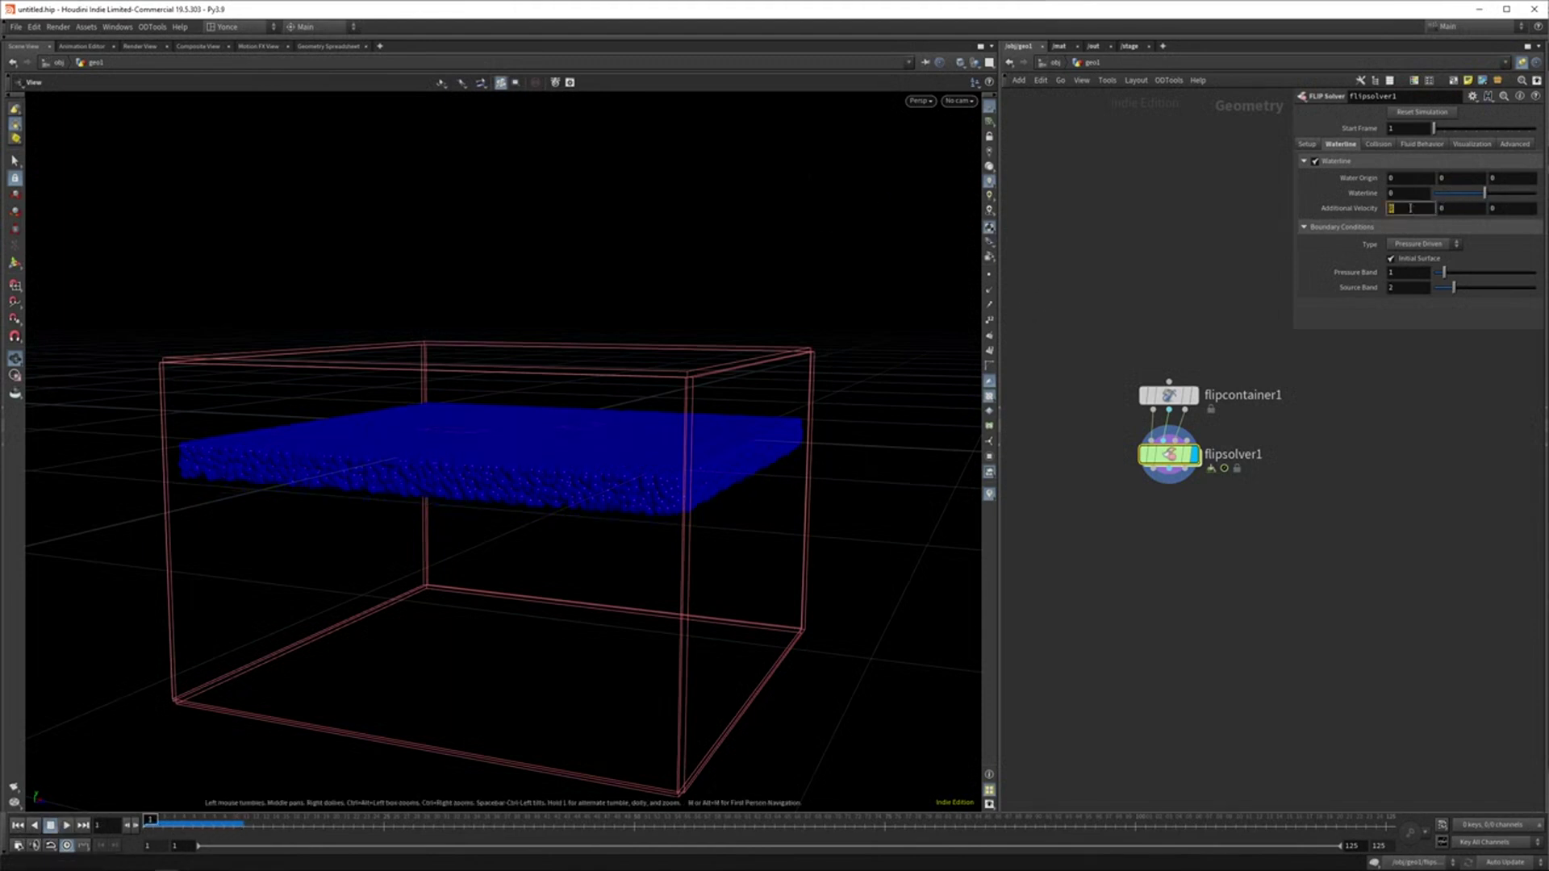
Step: Set the waterline's additional X velocity to 2, play the simulation, and inspect the particles from several angles
key("Return")
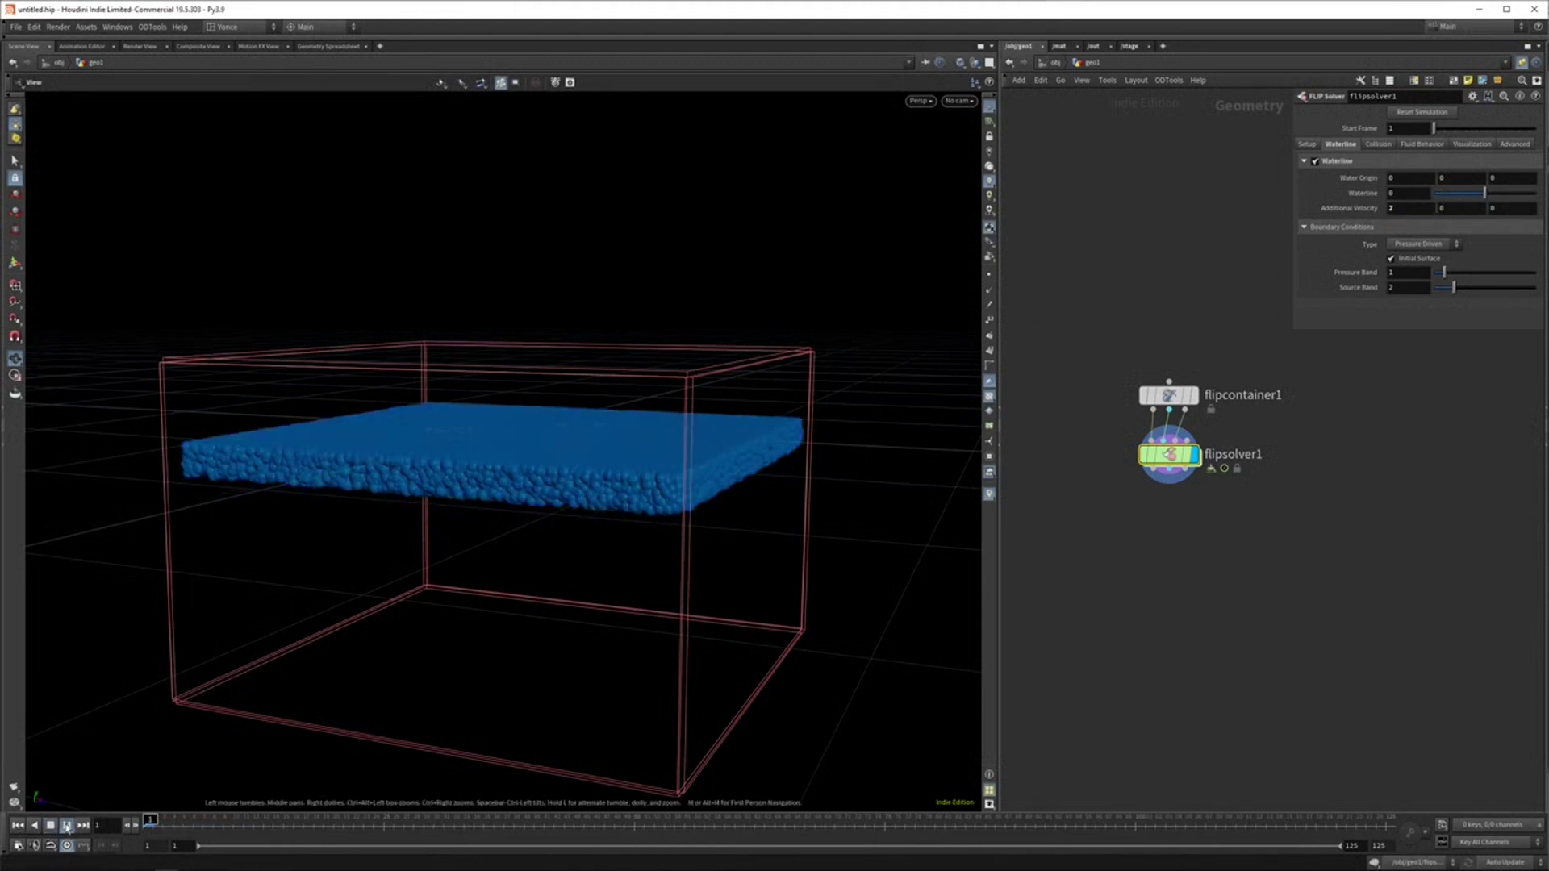
left_click(66, 825)
left_click_drag(501, 490, 418, 487)
scroll(419, 492, "up", 3)
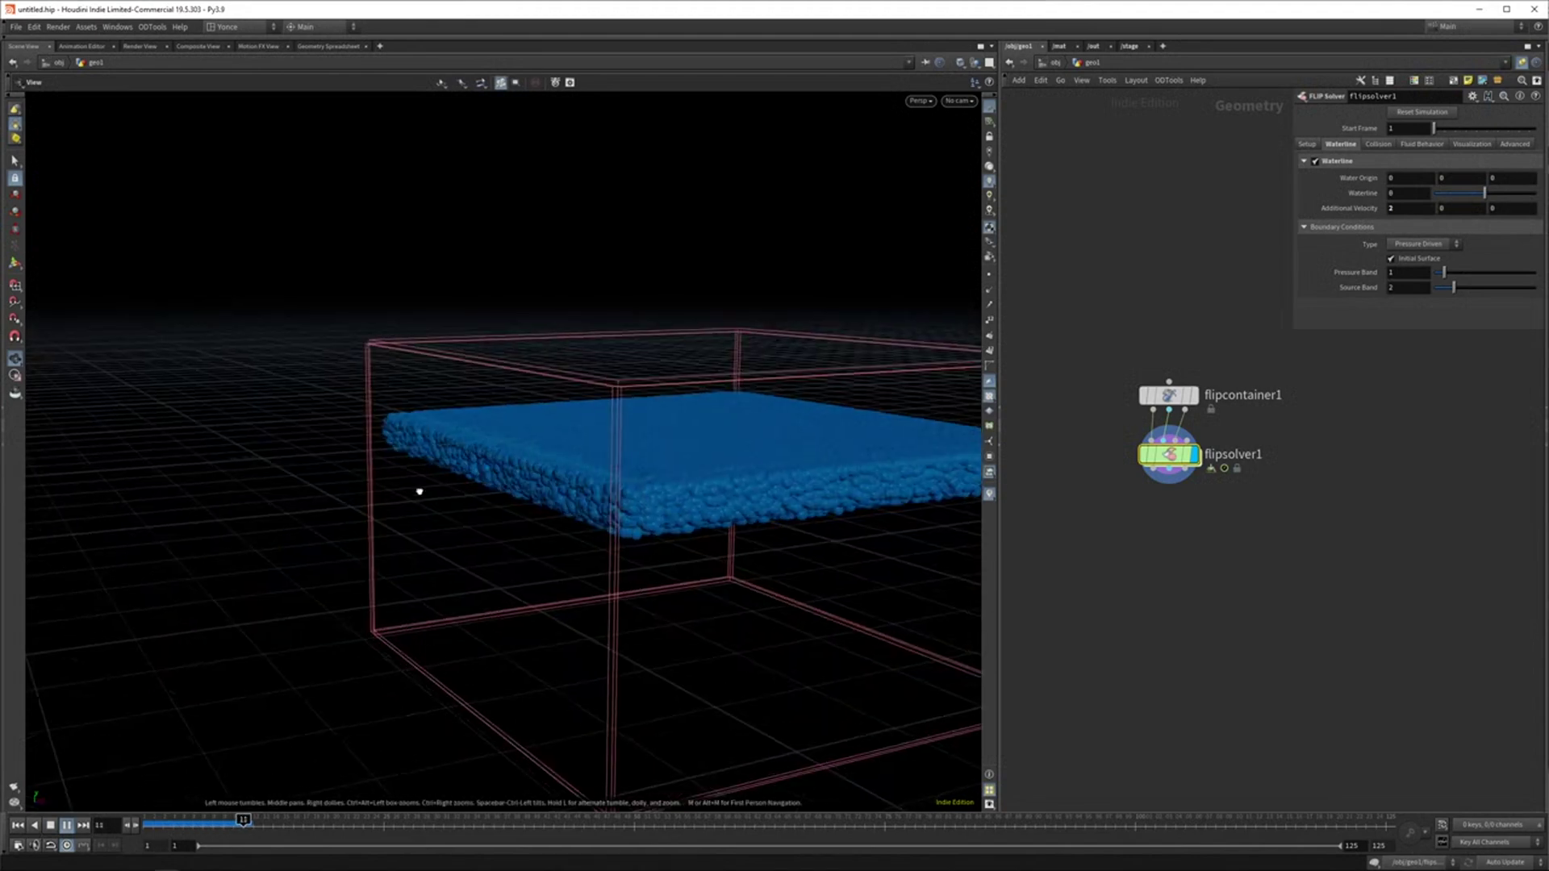
key("ctrl+Up")
scroll(661, 438, "down", 1)
left_click_drag(598, 456, 599, 606)
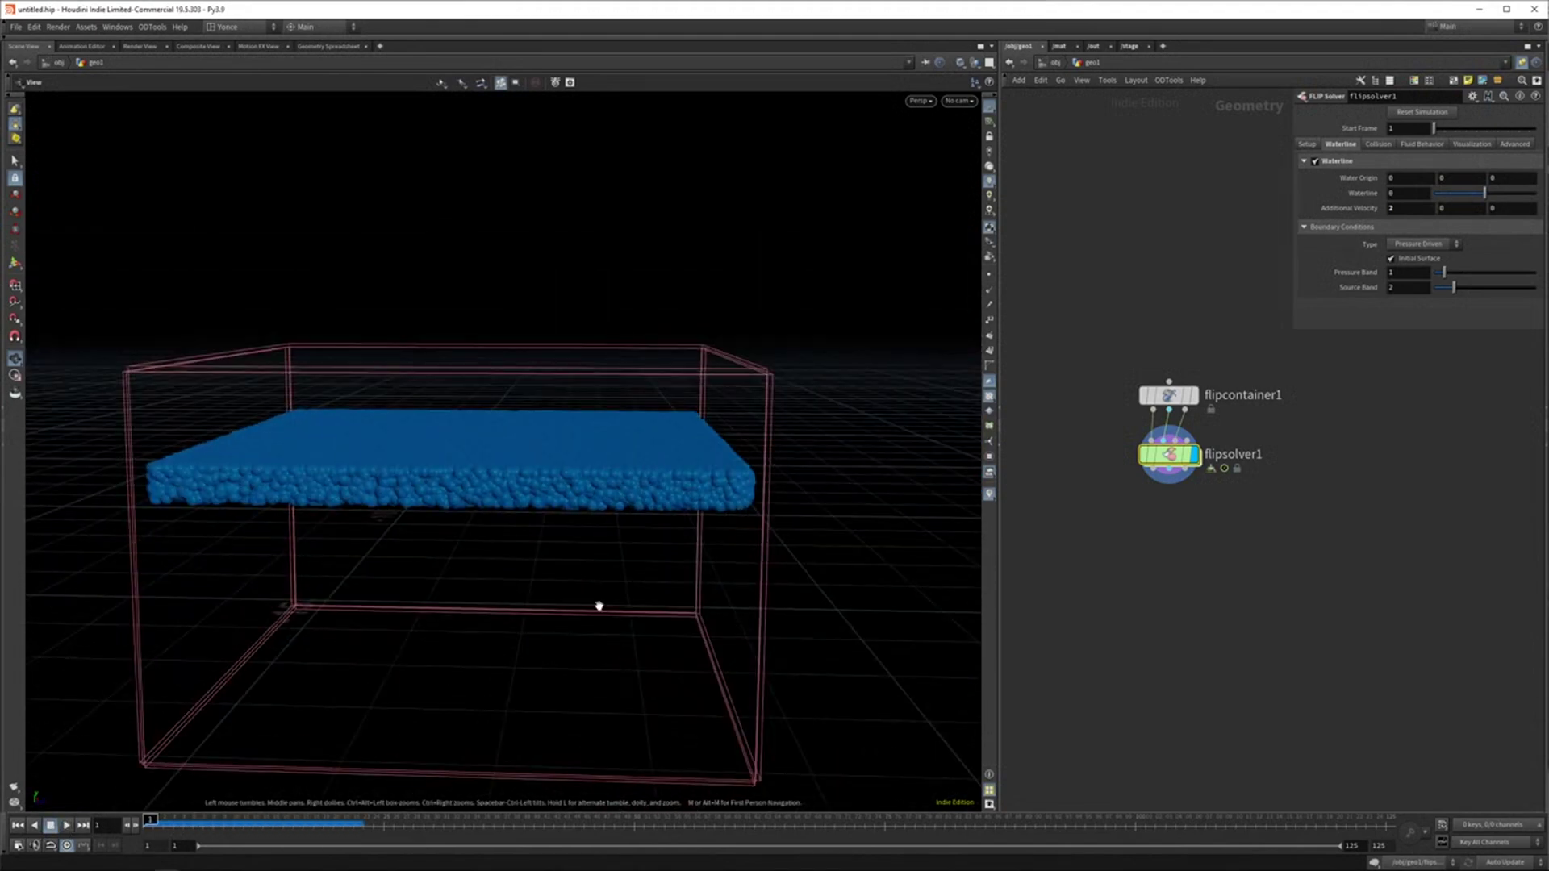
scroll(473, 475, "up", 2)
left_click_drag(550, 381, 574, 580)
scroll(573, 581, "up", 2)
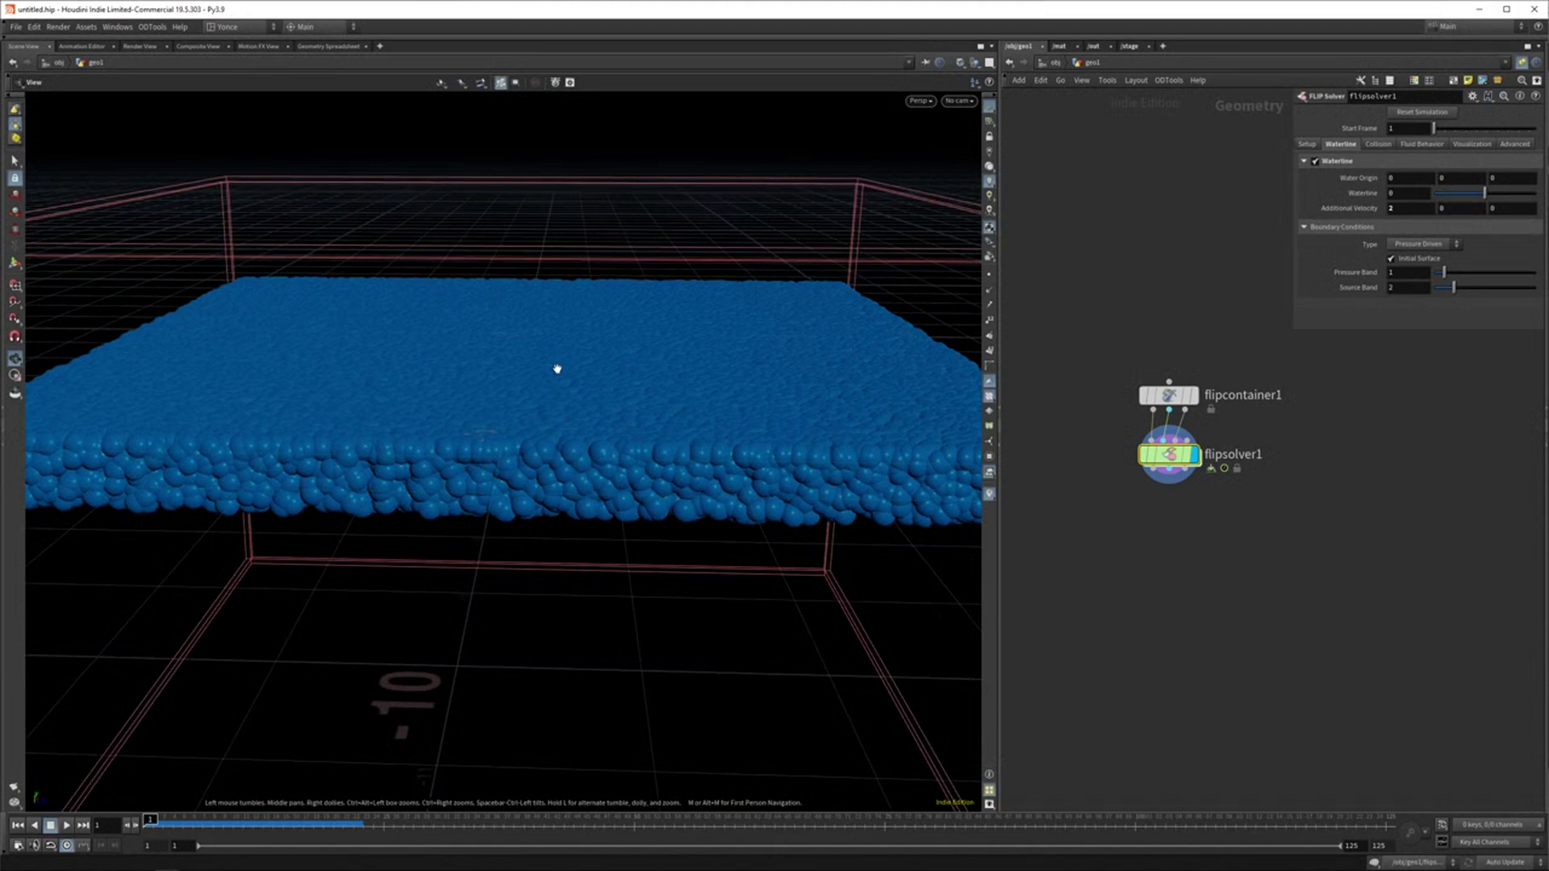
left_click_drag(572, 431, 571, 415)
Step: Inside the FLIP solver, connect a POP Force to the FORCE output, set its X force to 2, and adjust its noise amplitude
double_click(1172, 458)
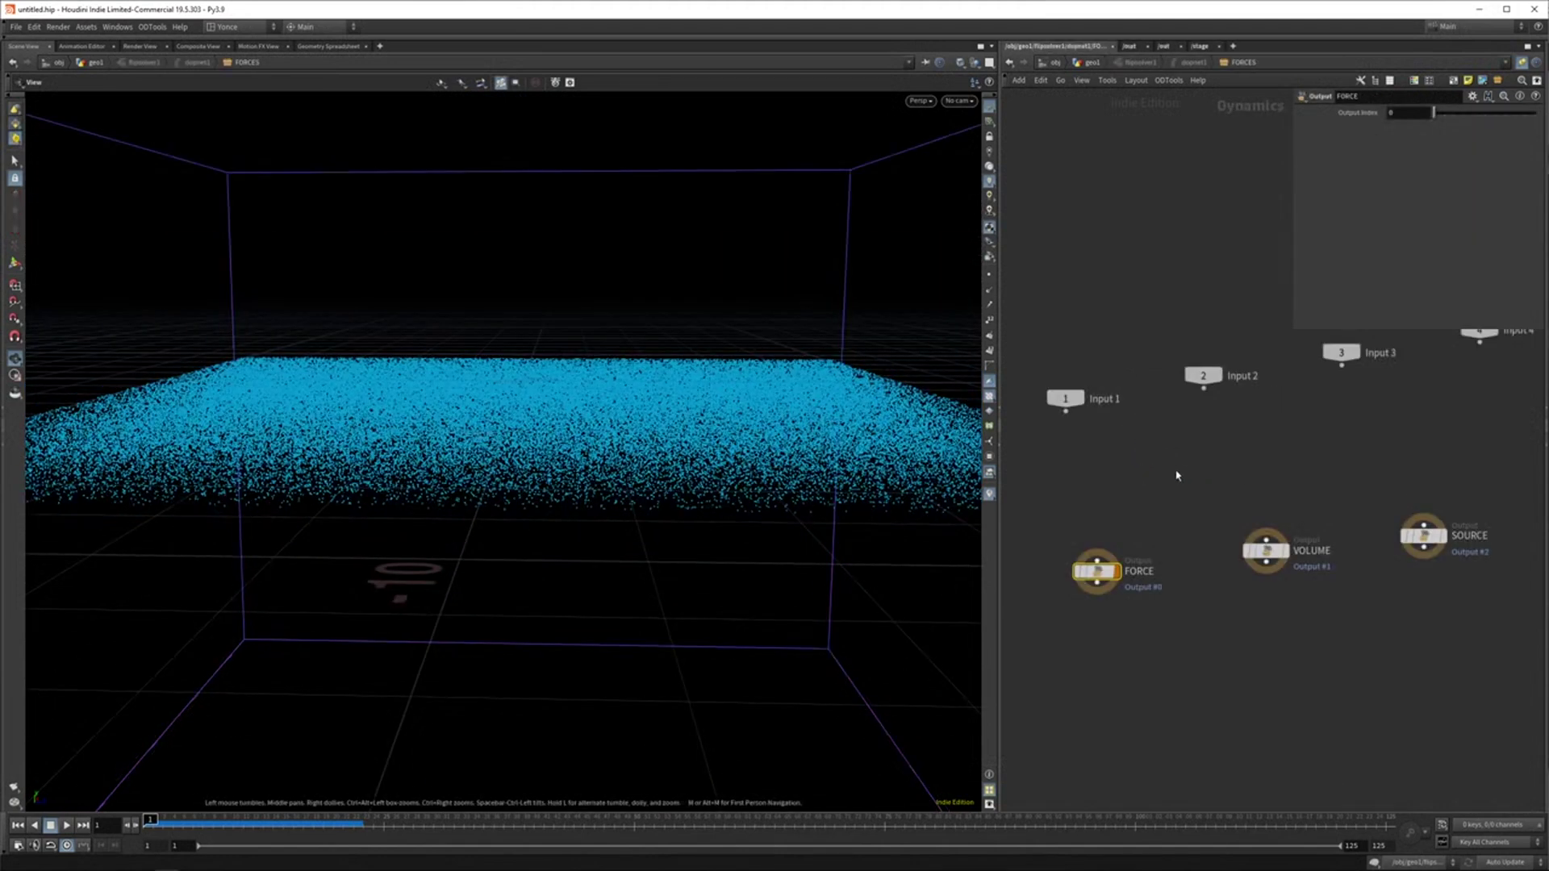
key("Tab")
type("popfo")
key("Return")
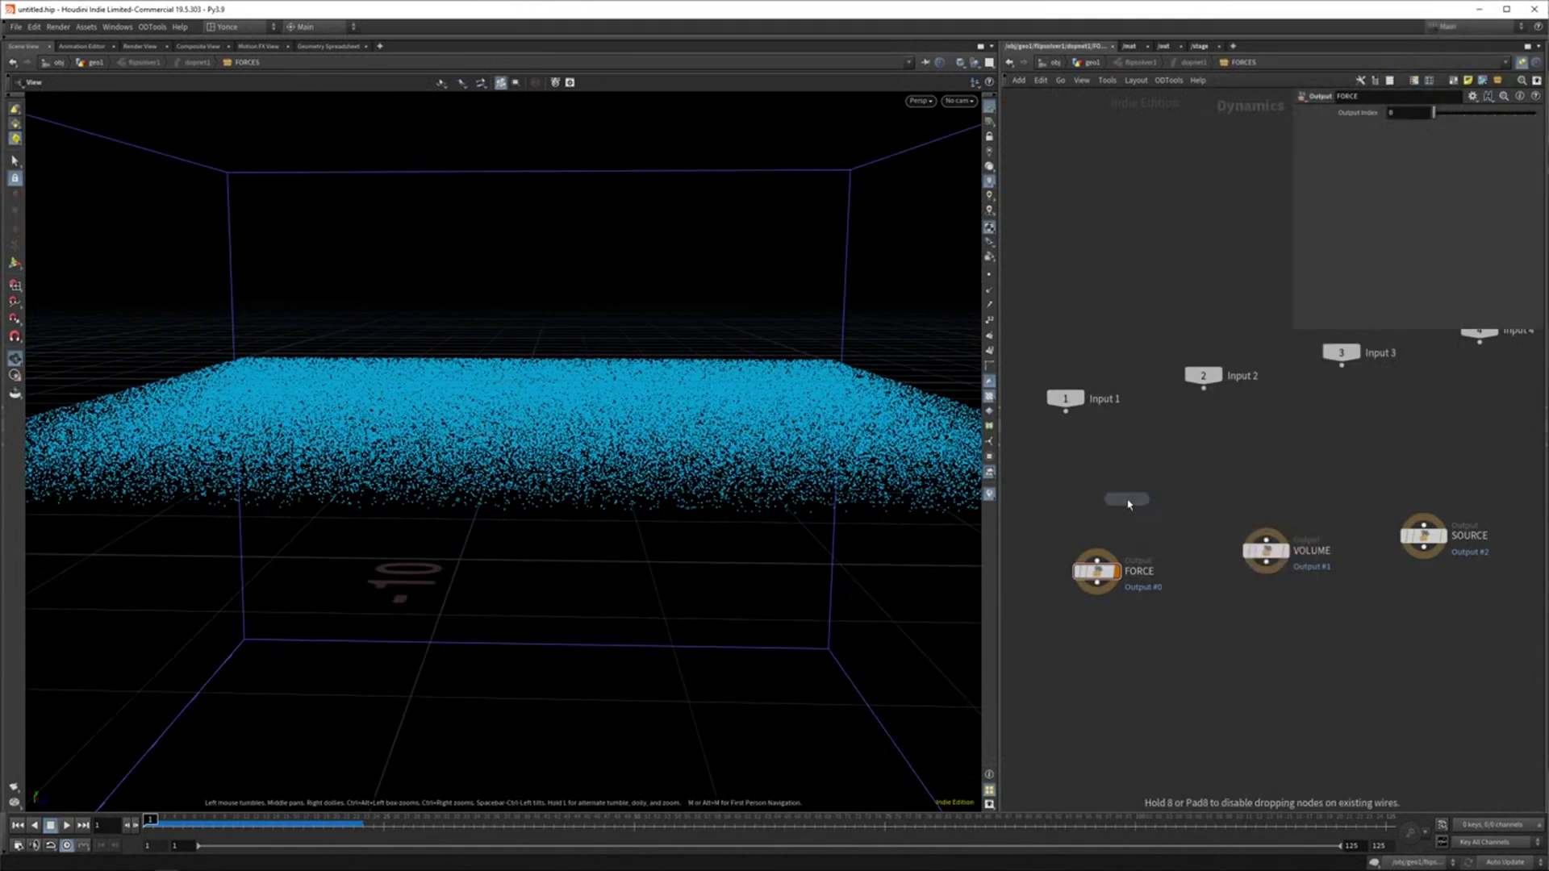
left_click(1105, 542)
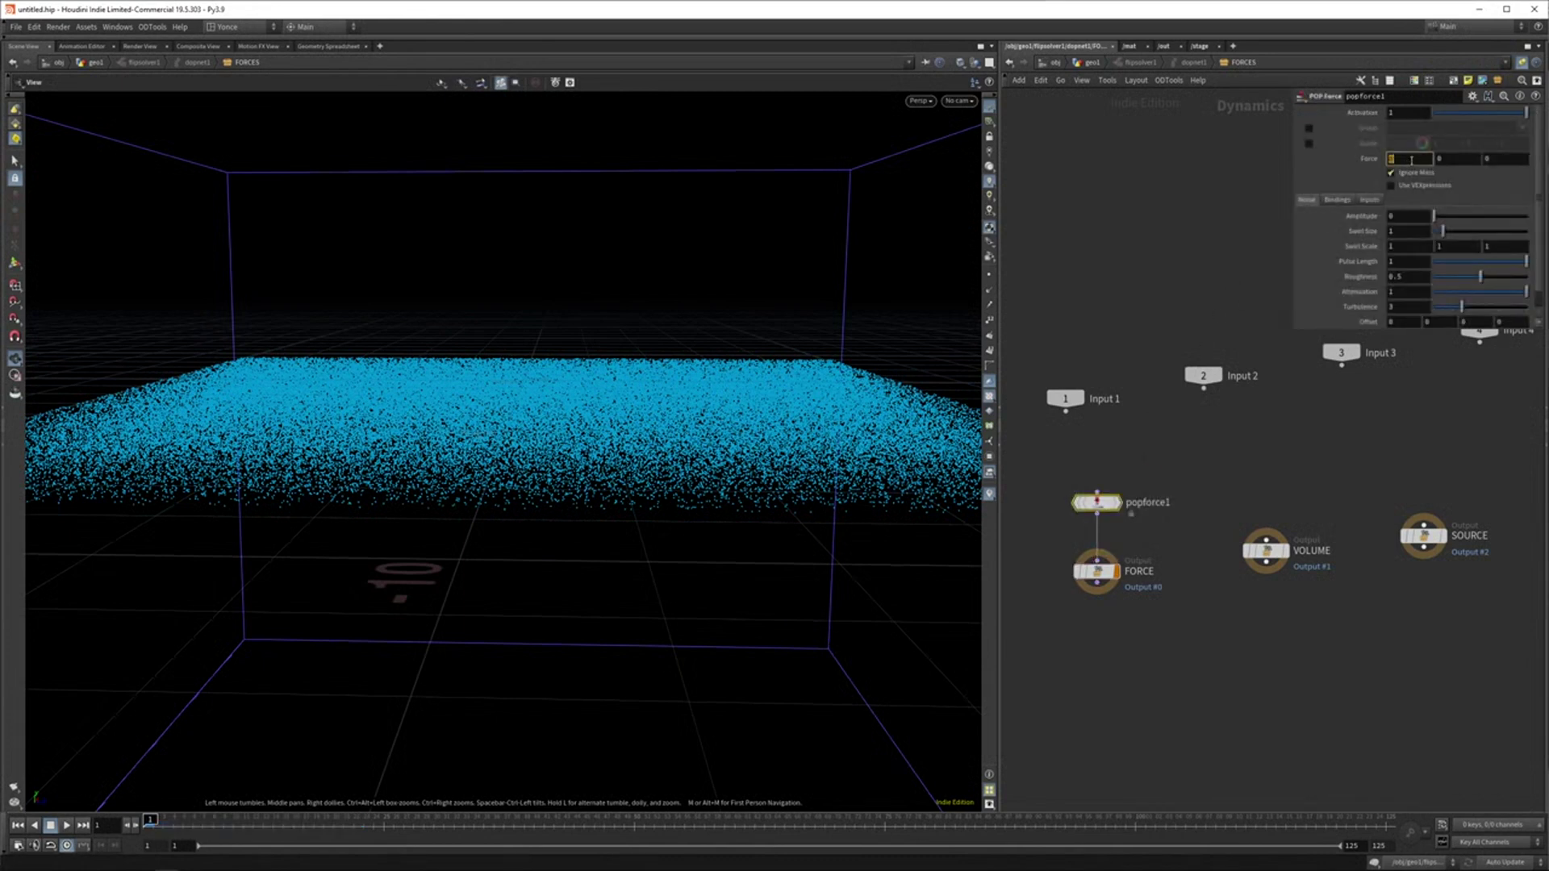
type("2")
left_click(1407, 215)
left_click(1091, 63)
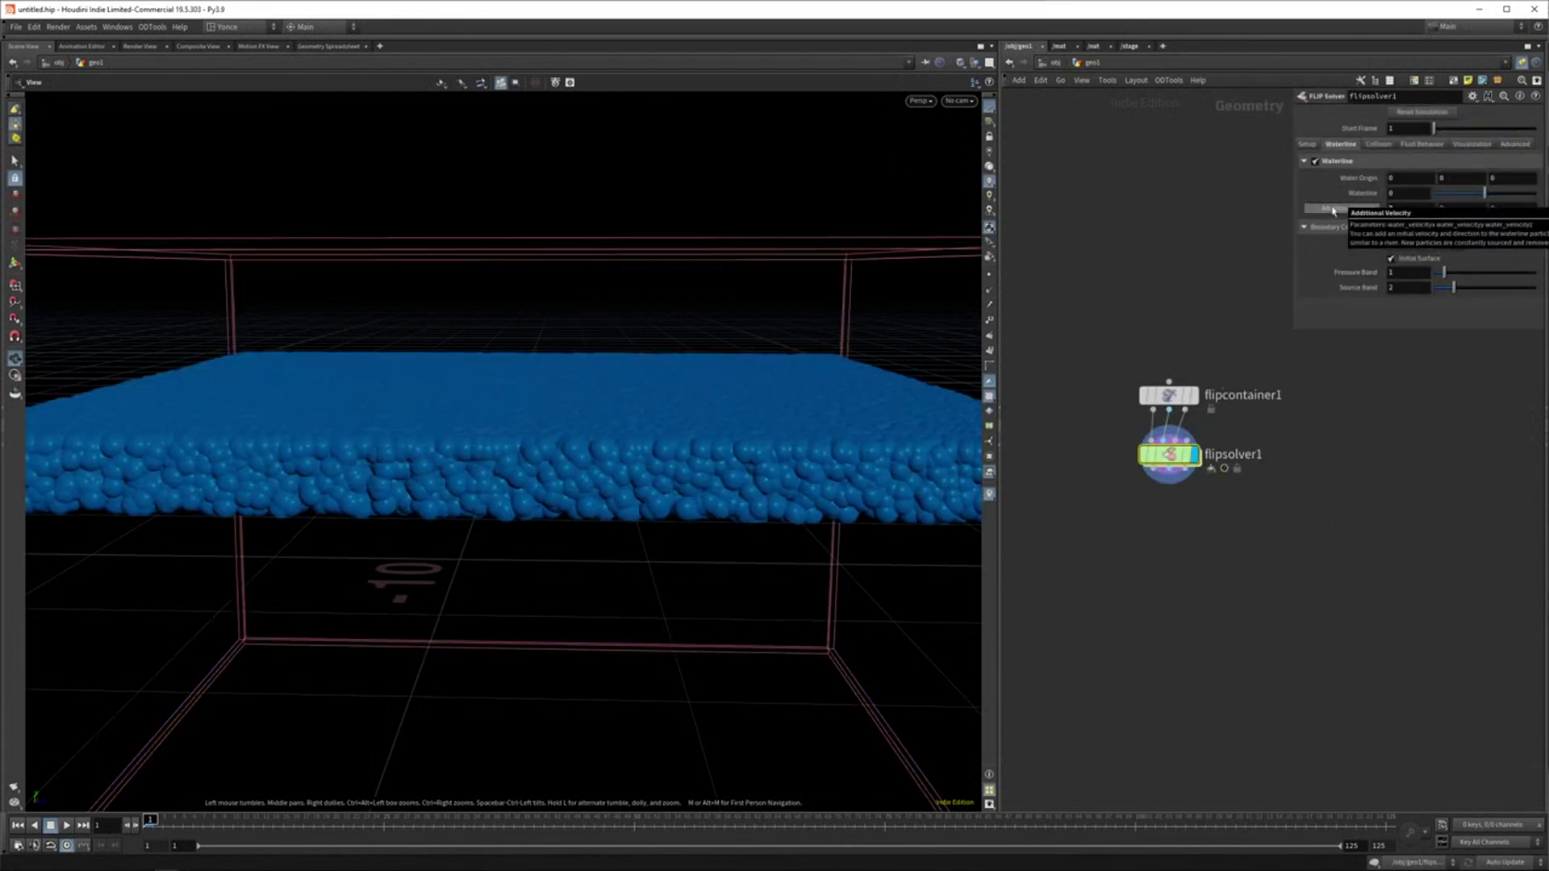
Step: Reset the waterline's additional velocity to its default and play the simulation to inspect the POP Force's effect
middle_click(1337, 209, "ctrl")
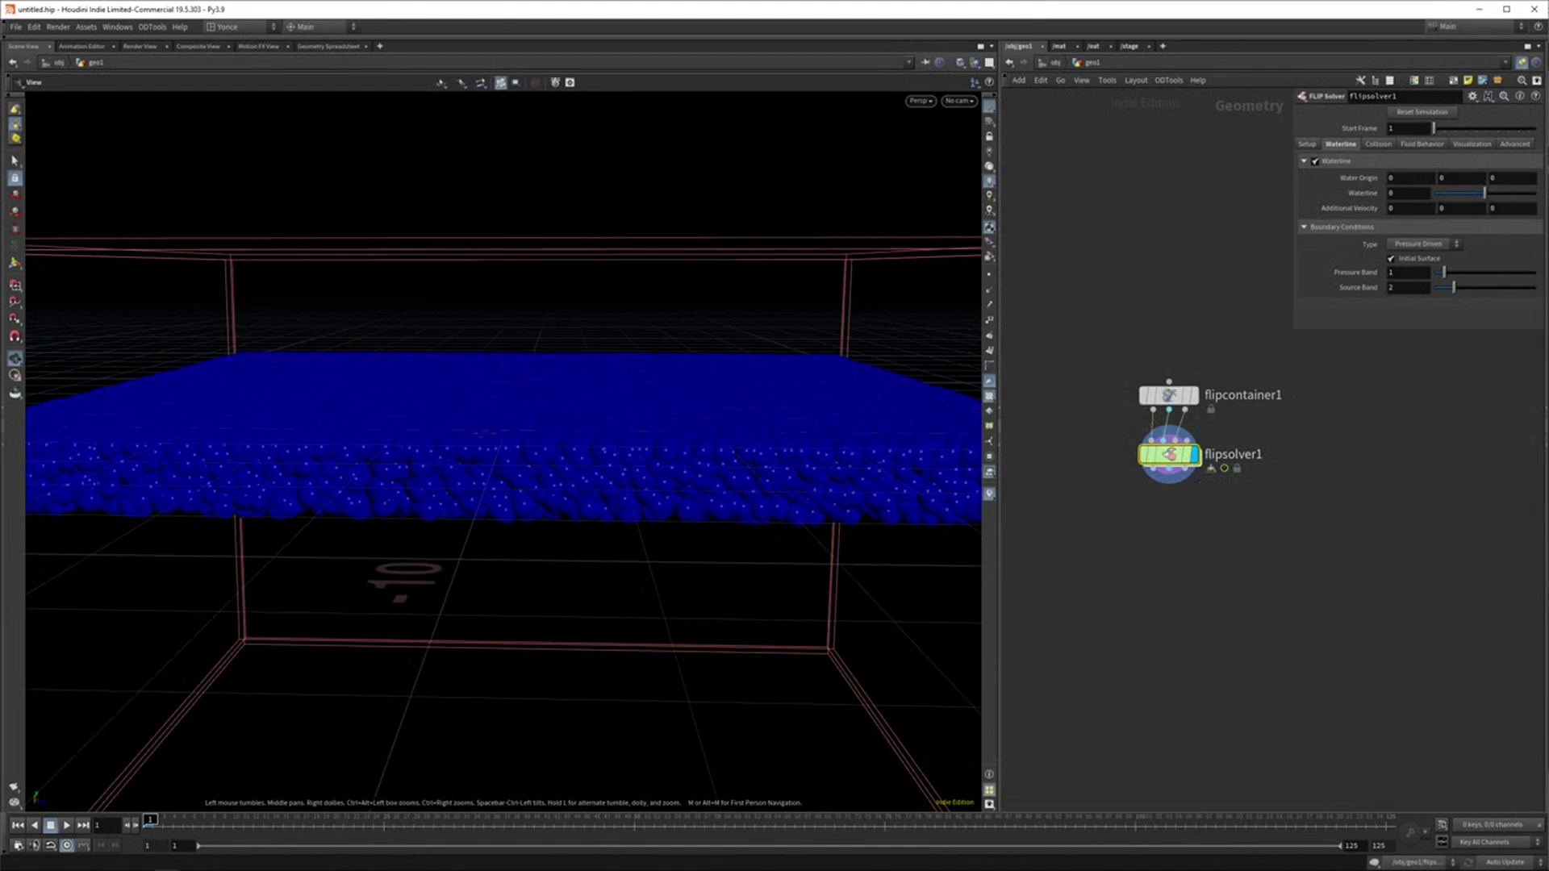
left_click(67, 826)
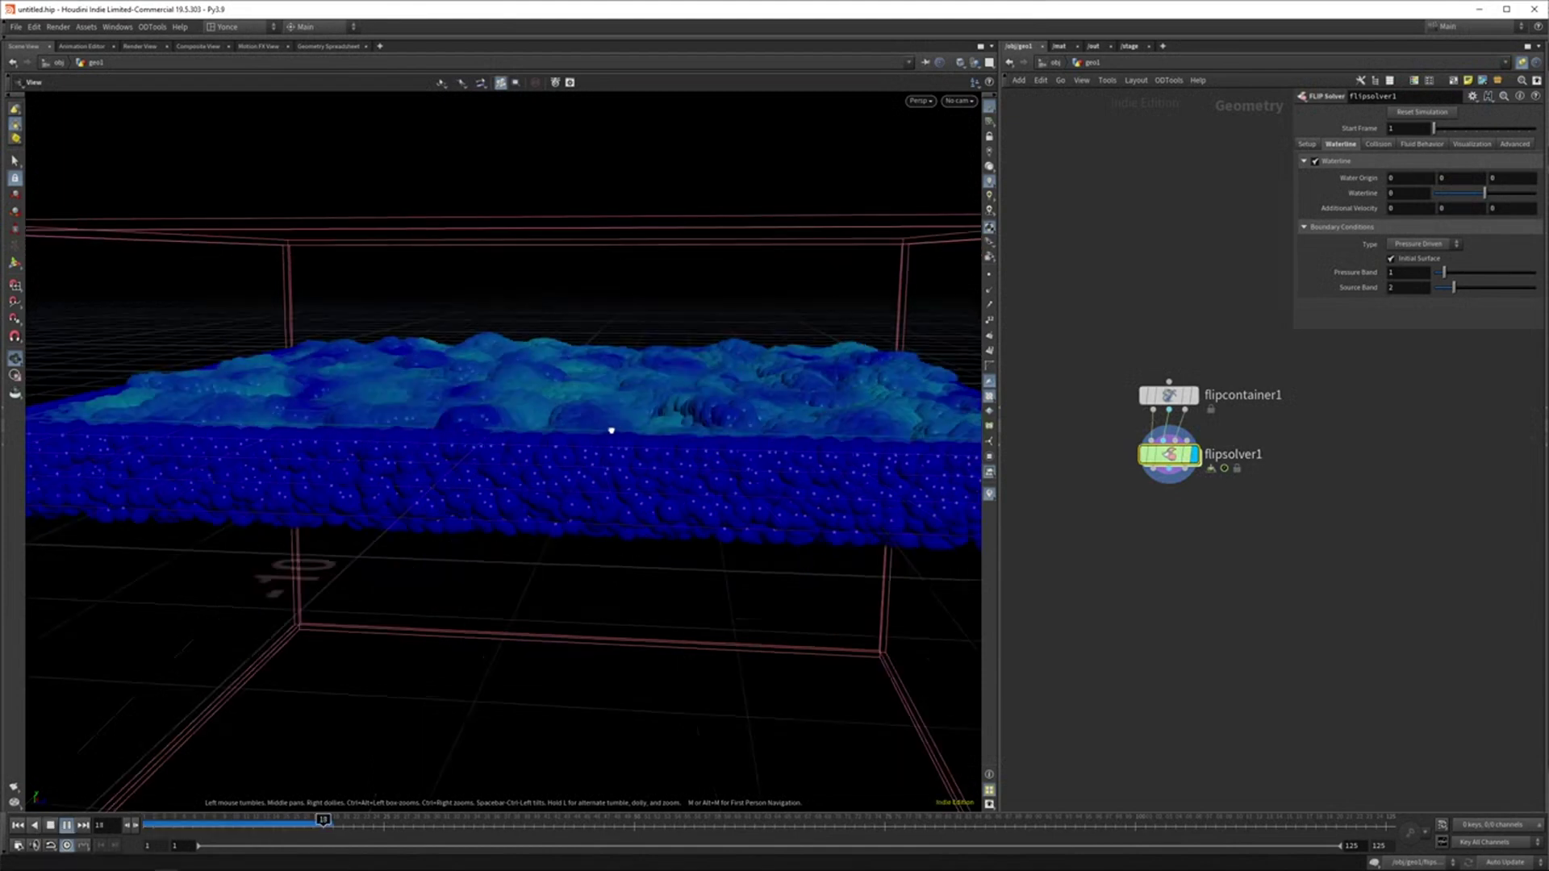
left_click_drag(611, 428, 932, 505)
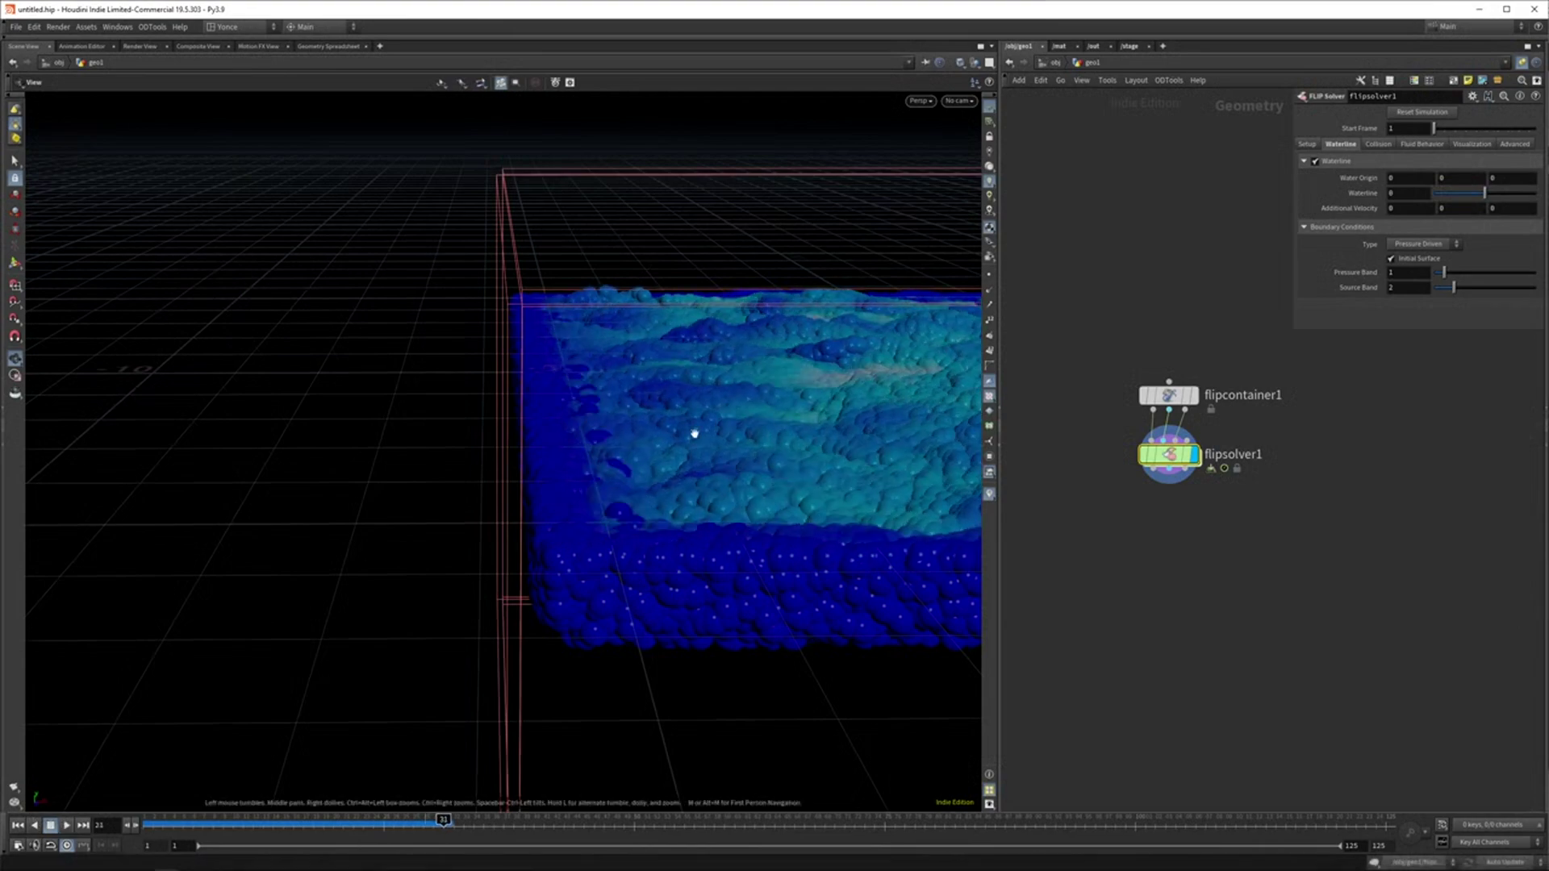
left_click_drag(691, 432, 307, 735)
mouse_move(250, 826)
left_mouse_down()
mouse_move(152, 825)
mouse_move(459, 820)
mouse_move(276, 820)
left_mouse_up()
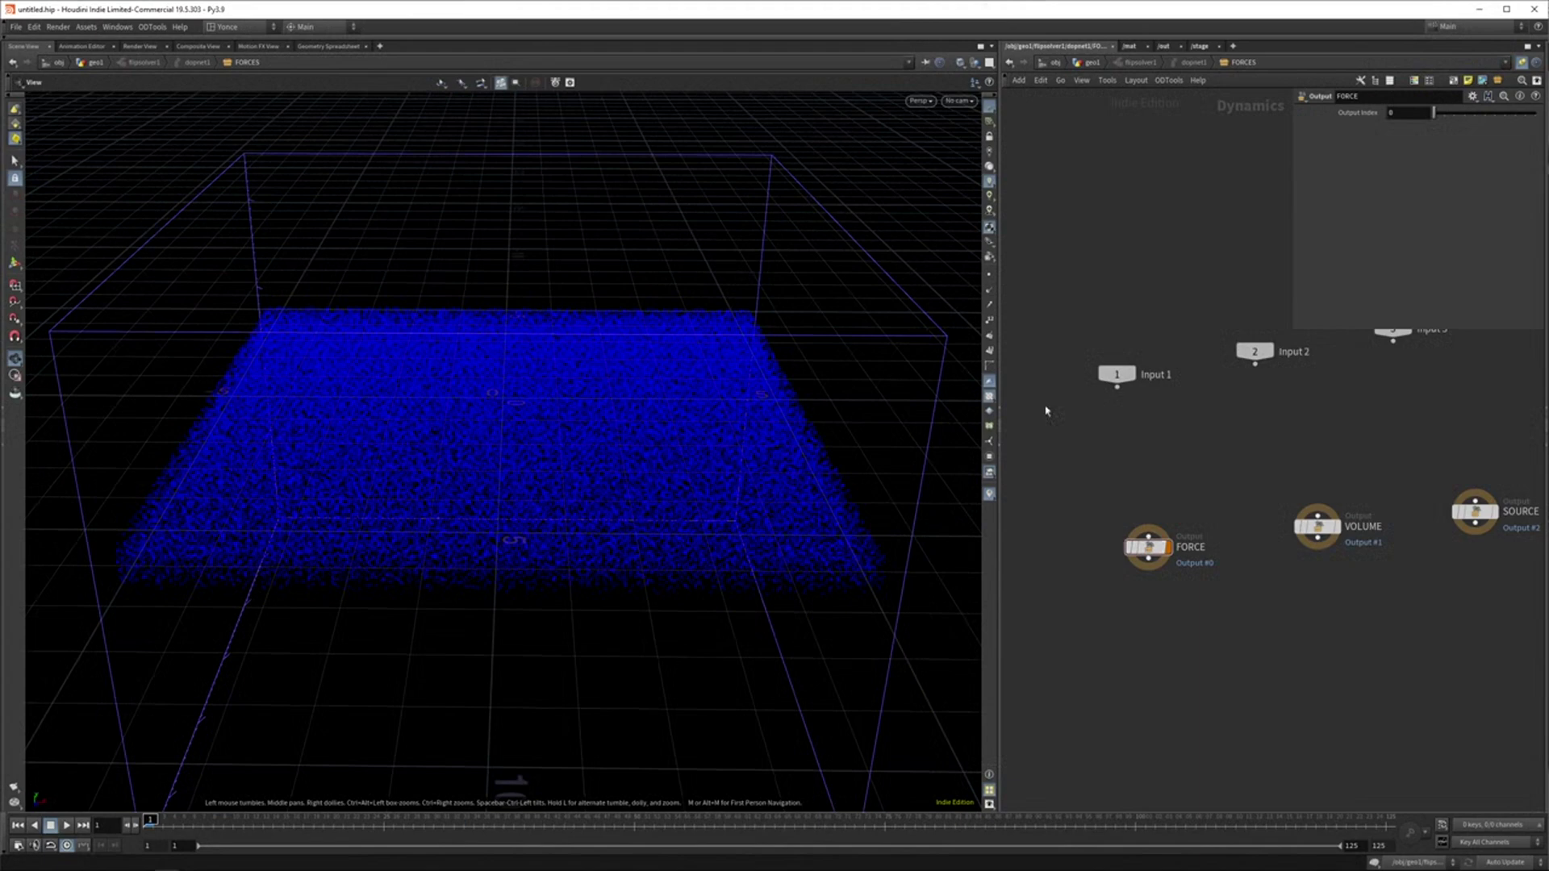
Step: Return from the solver's forces network to the geometry network containing the FLIP nodes
left_click(1091, 62)
middle_click_drag(1236, 633, 1216, 686)
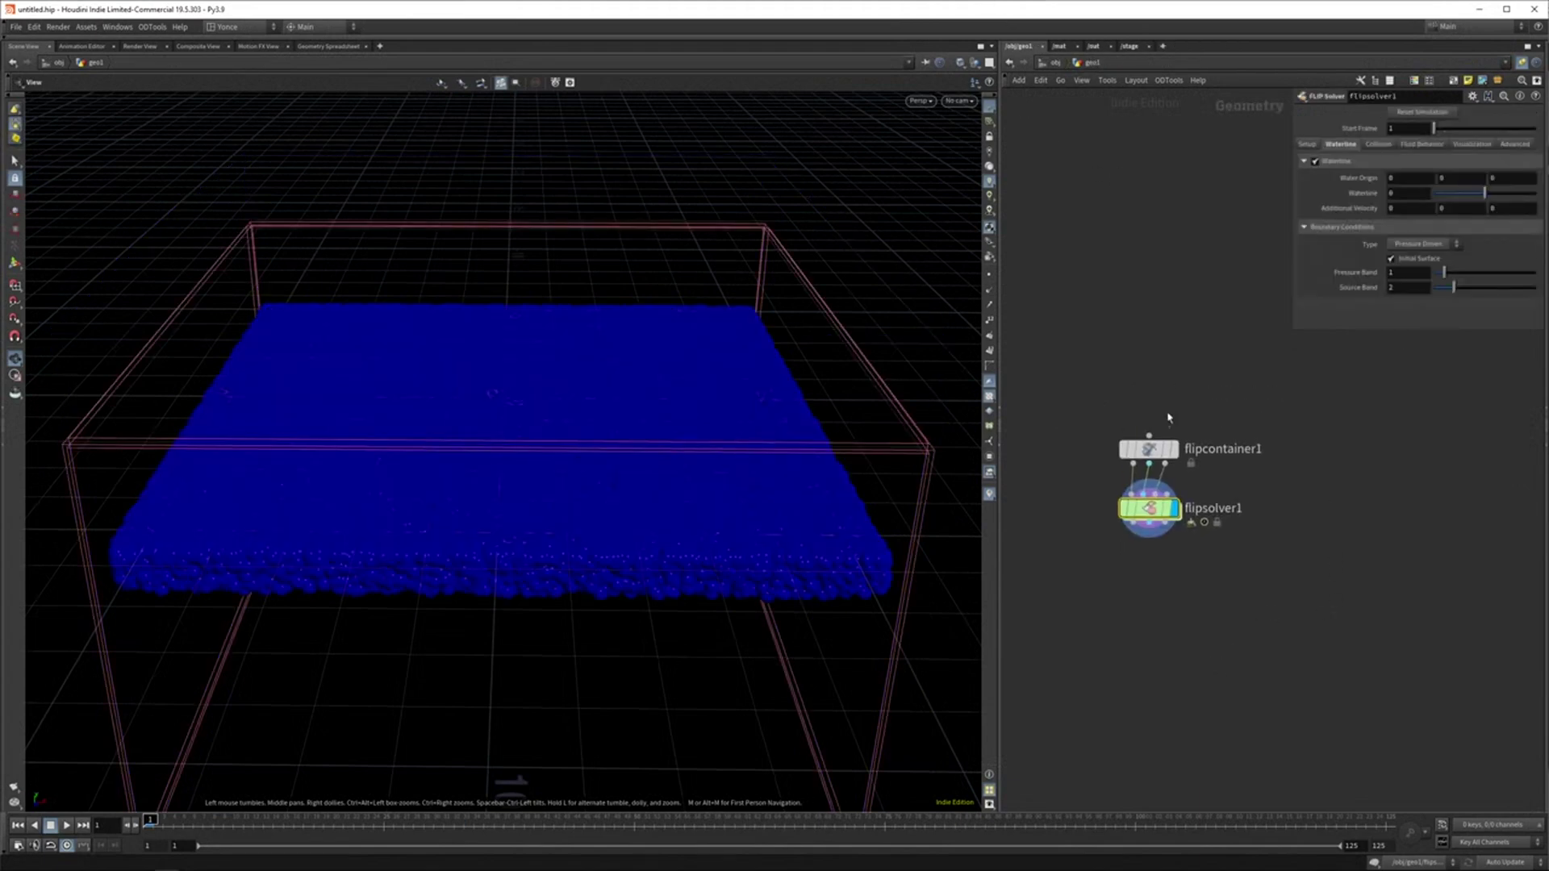
Step: Add a FLIP Boundary node between the FLIP container and the FLIP solver, spacing the nodes apart to make room
left_click_drag(1149, 449, 1150, 389)
middle_click_drag(1360, 456, 1345, 489)
scroll(1345, 489, "down", 3)
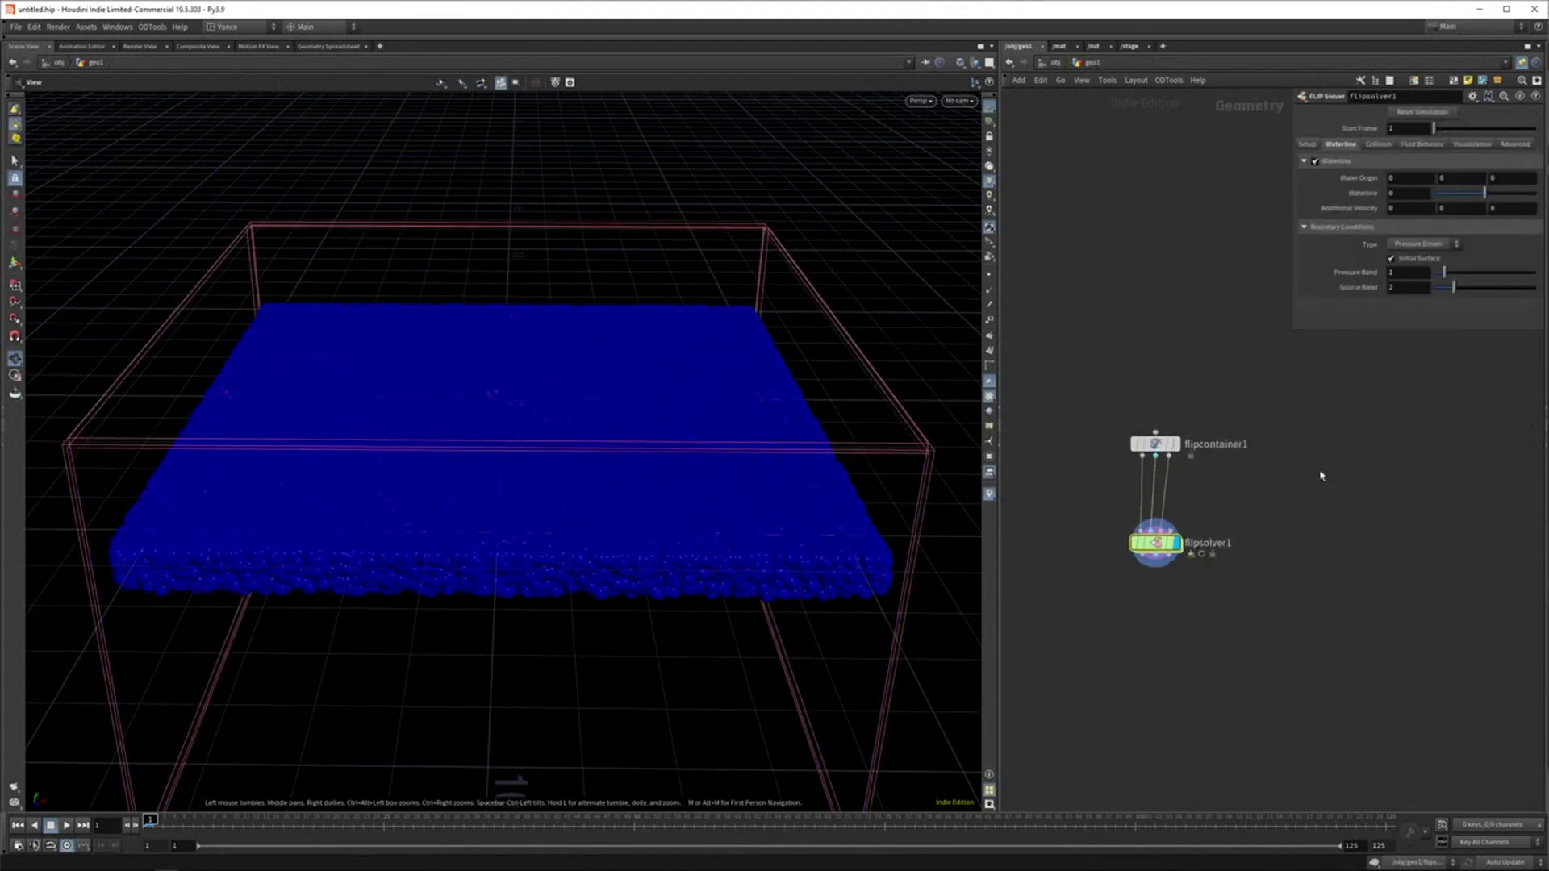
left_click_drag(605, 473, 578, 432)
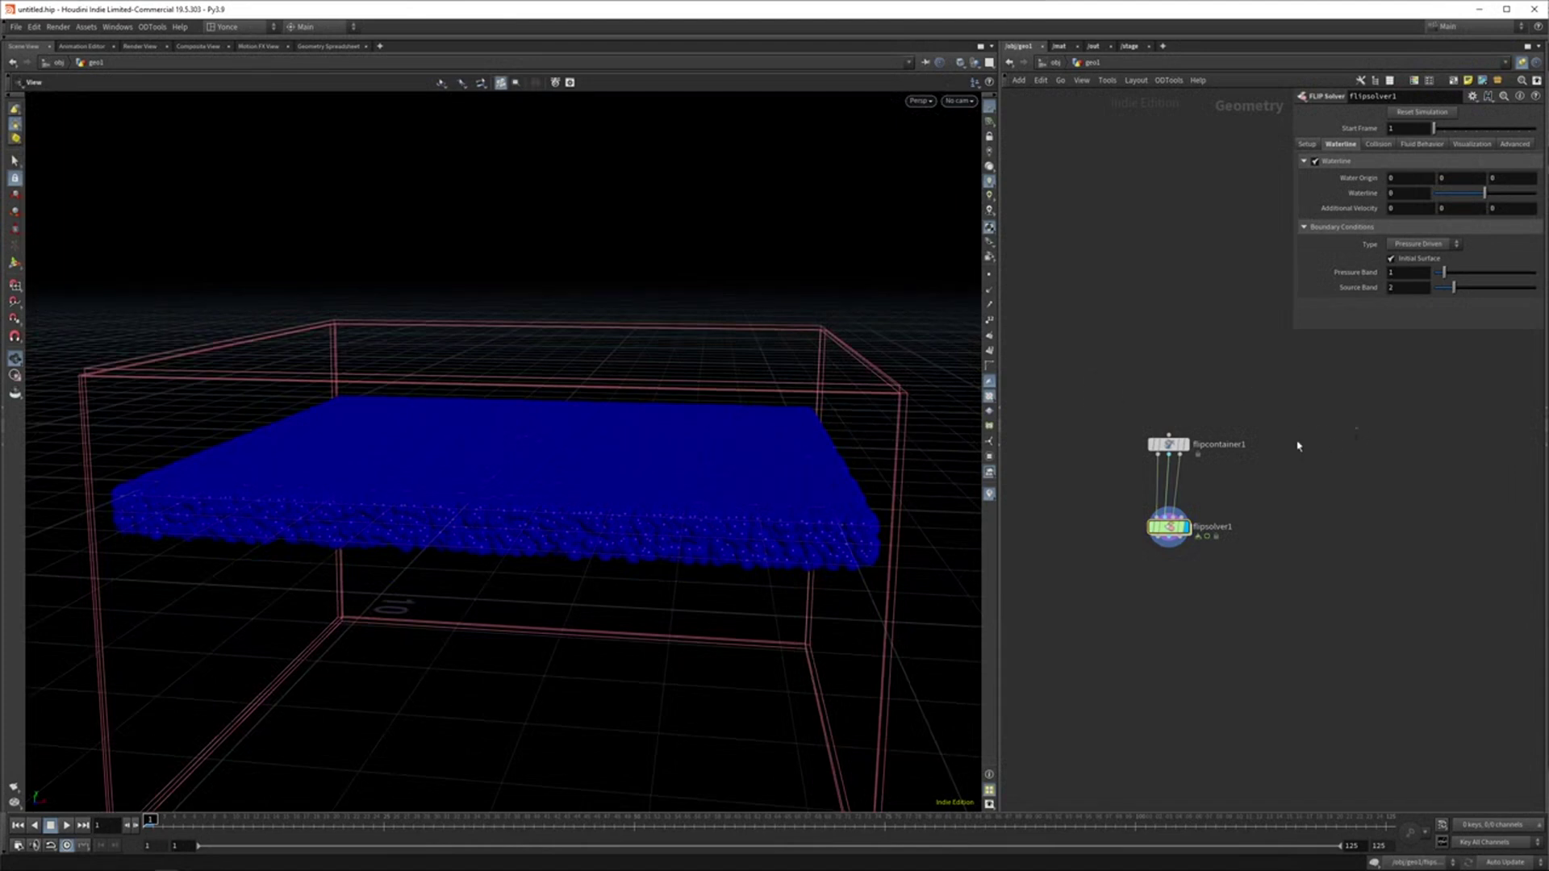
key("Tab")
type("flip bou")
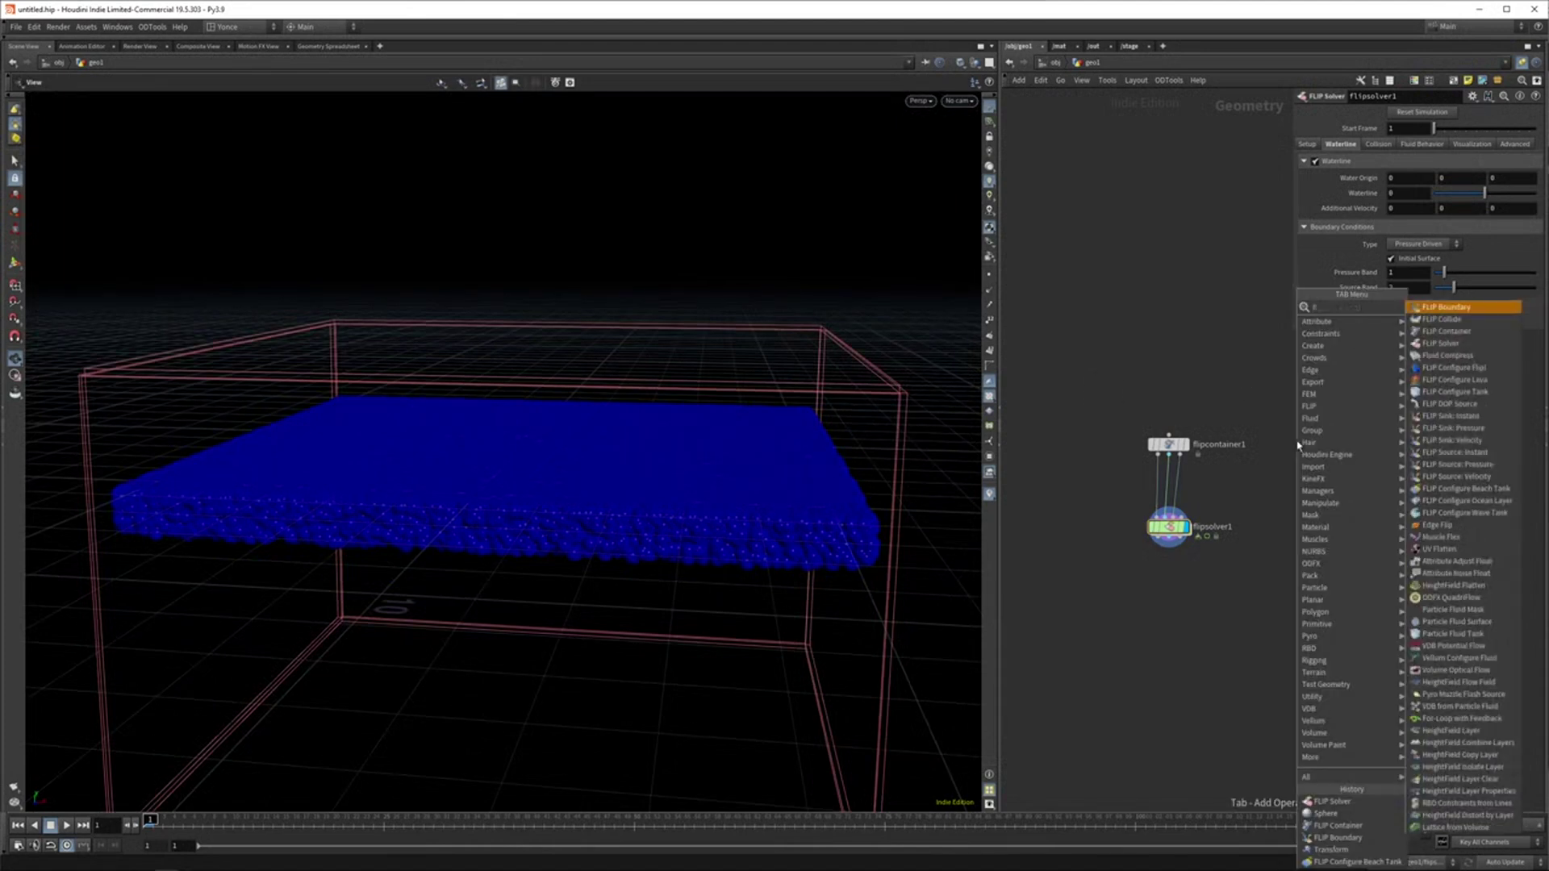
key("Return")
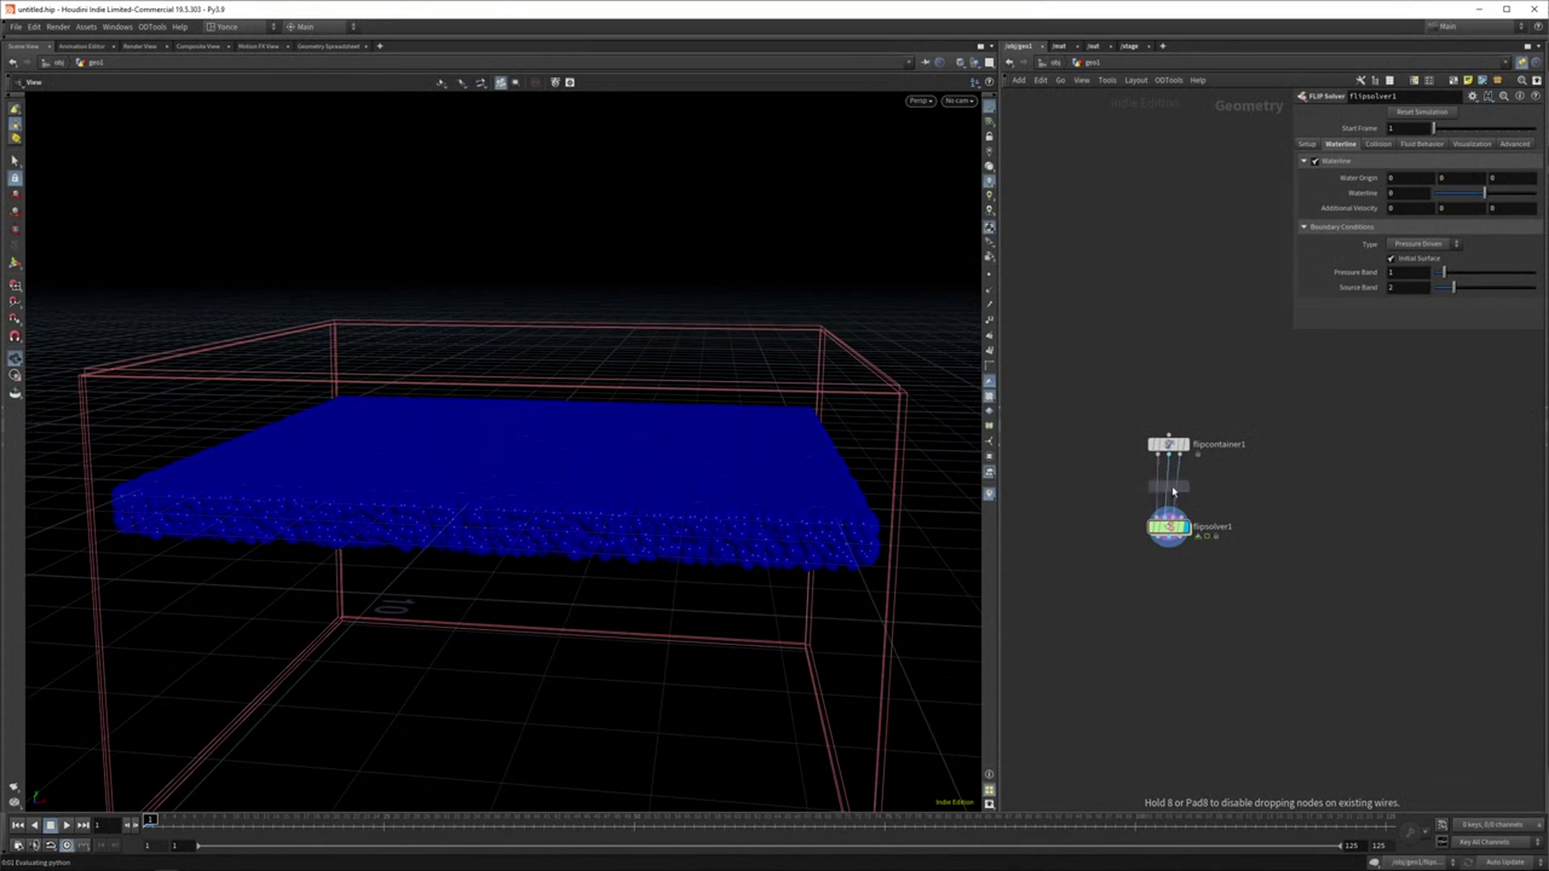
left_click(1173, 492)
scroll(1234, 473, "up", 3)
scroll(1199, 557, "down", 4)
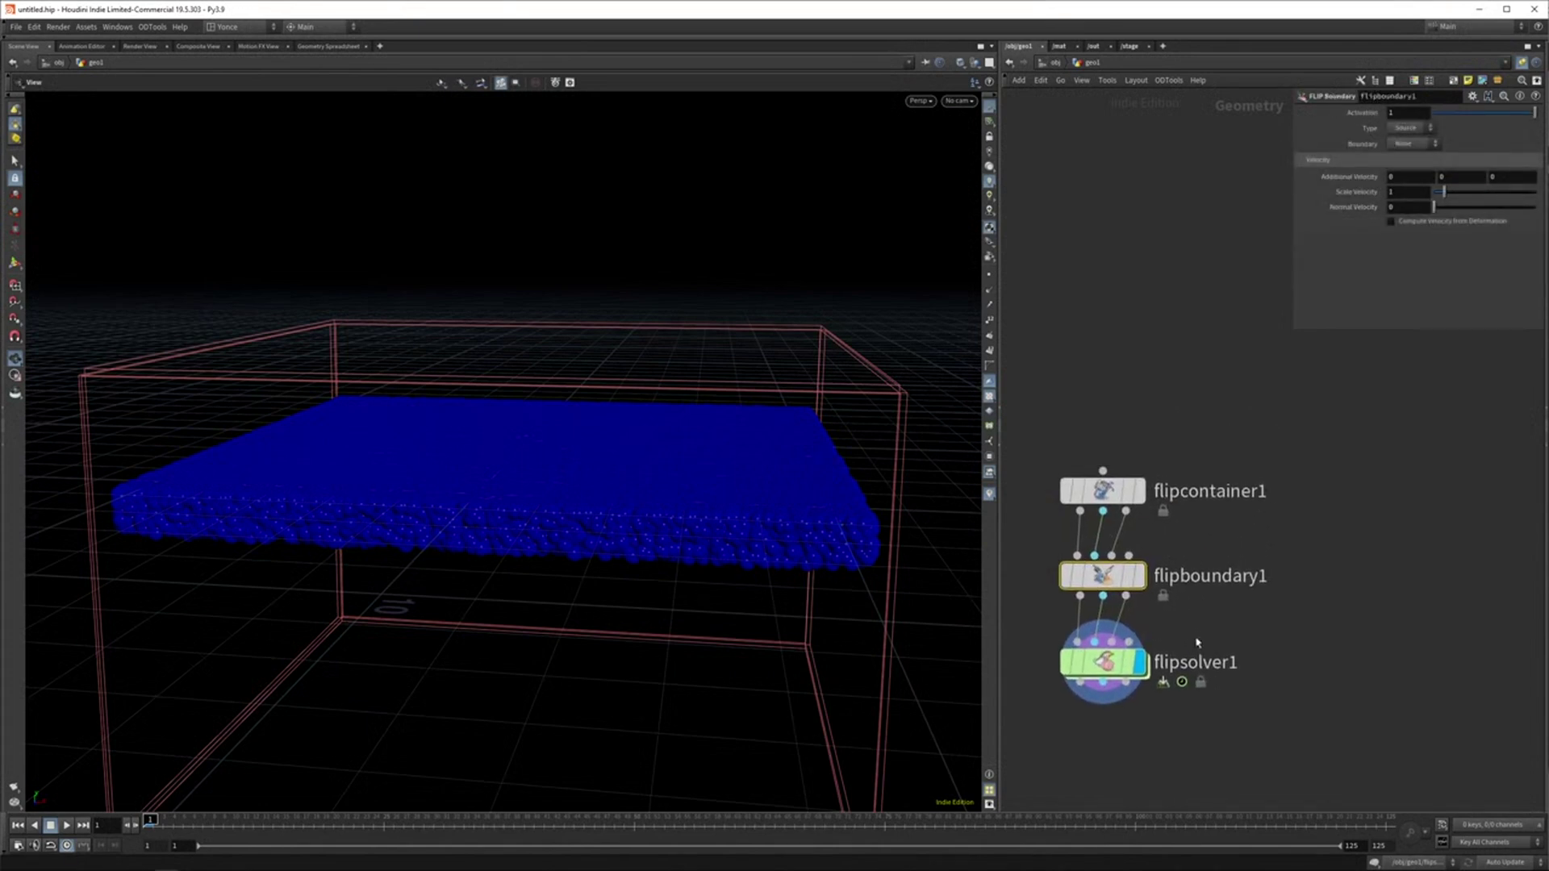
Step: Create a Sphere node beside the FLIP chain and connect it to the FLIP boundary's last input
key("Tab")
type("sph")
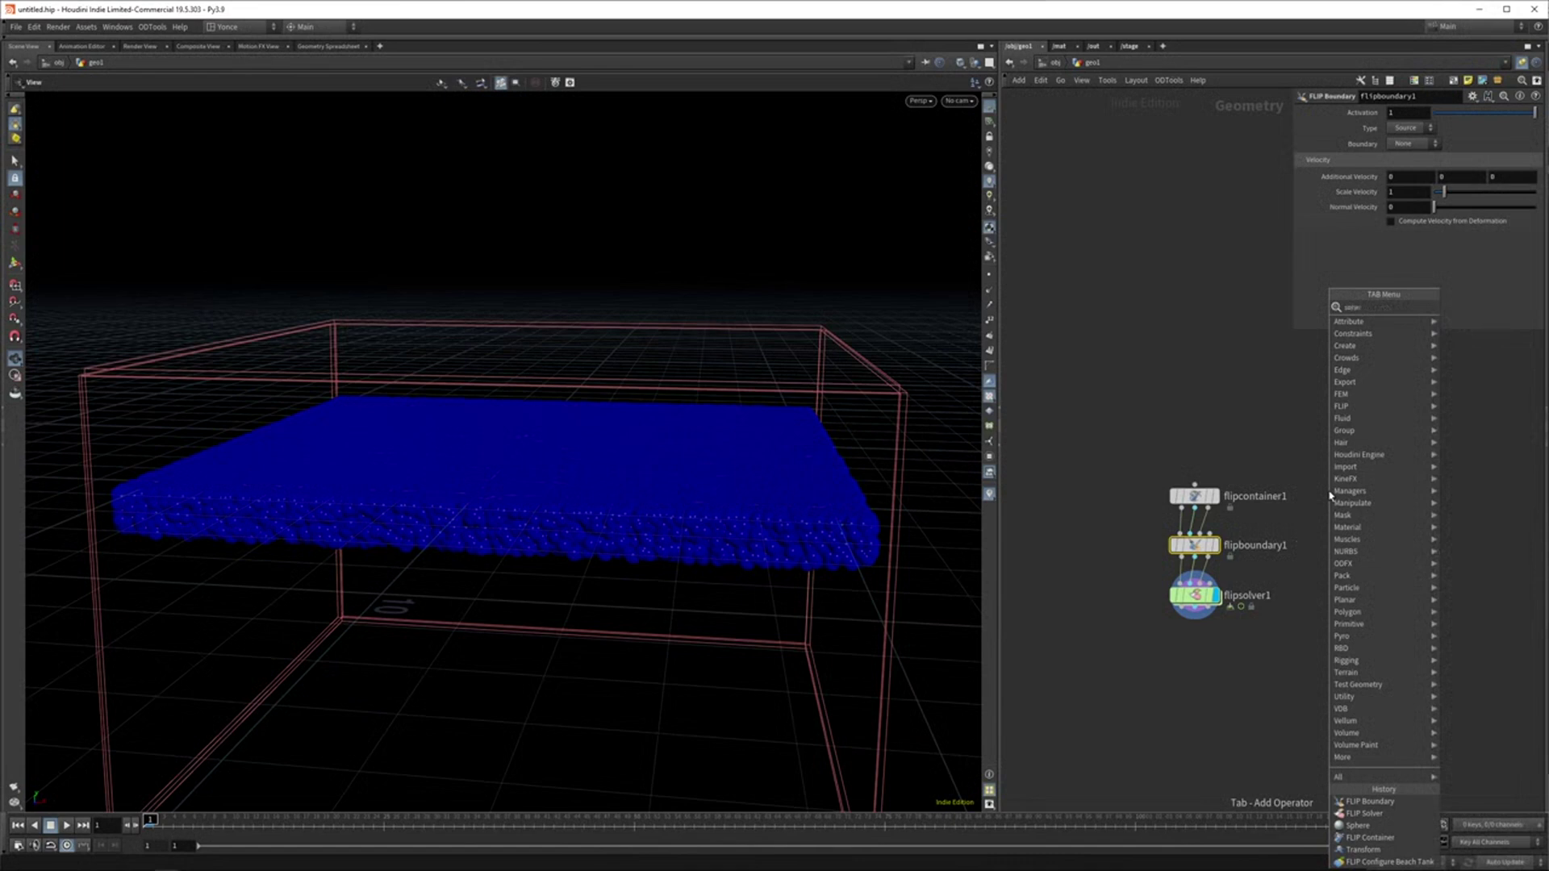
key("Return")
left_click(1347, 497)
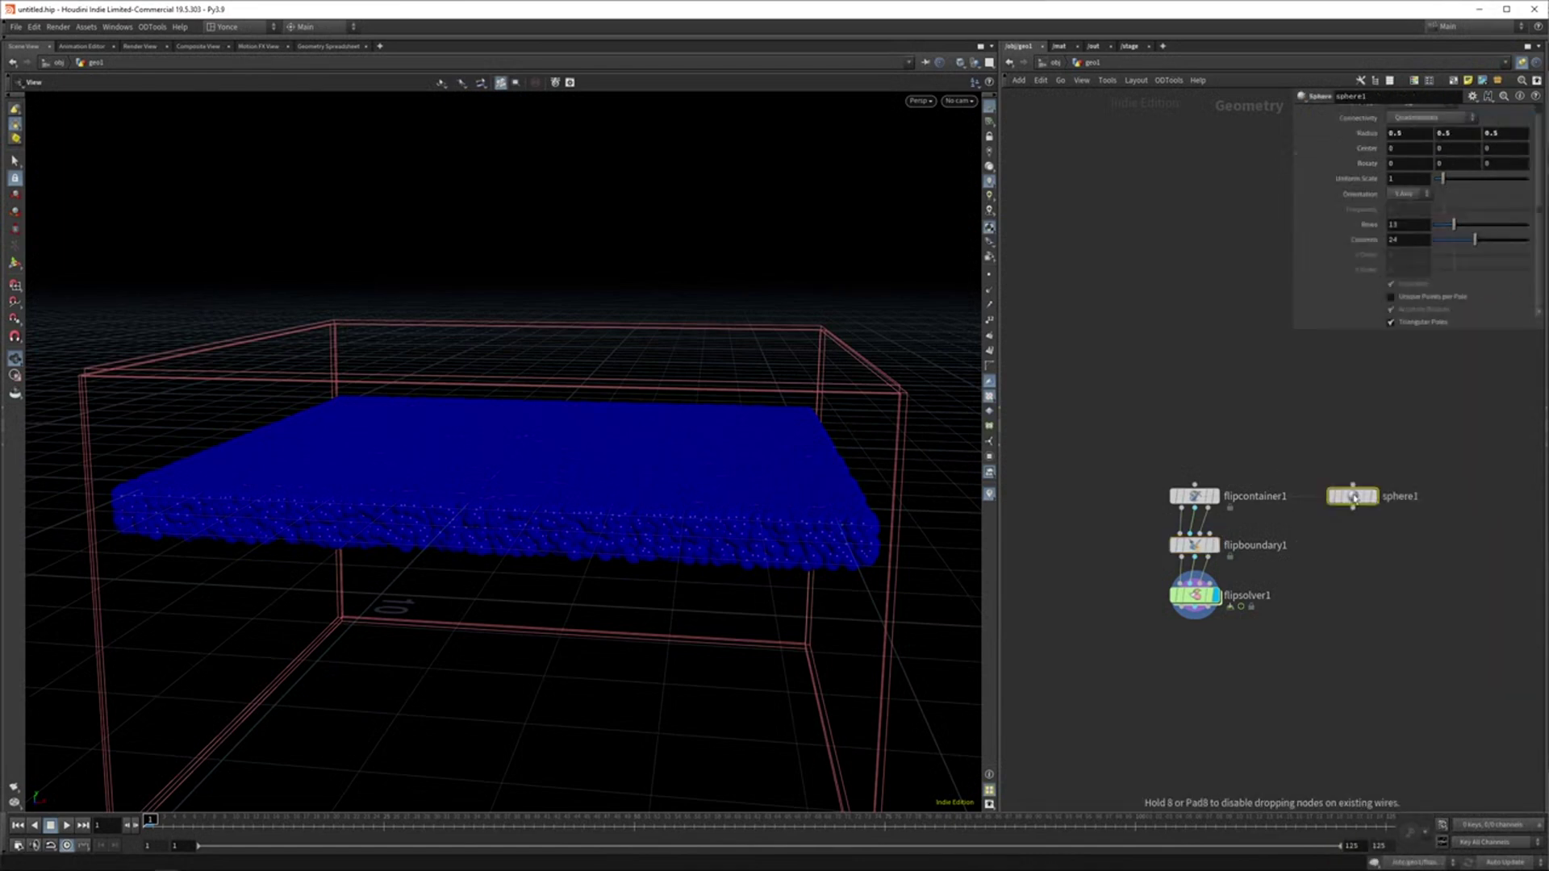
mouse_move(1361, 510)
left_click_drag(1353, 506, 1214, 536)
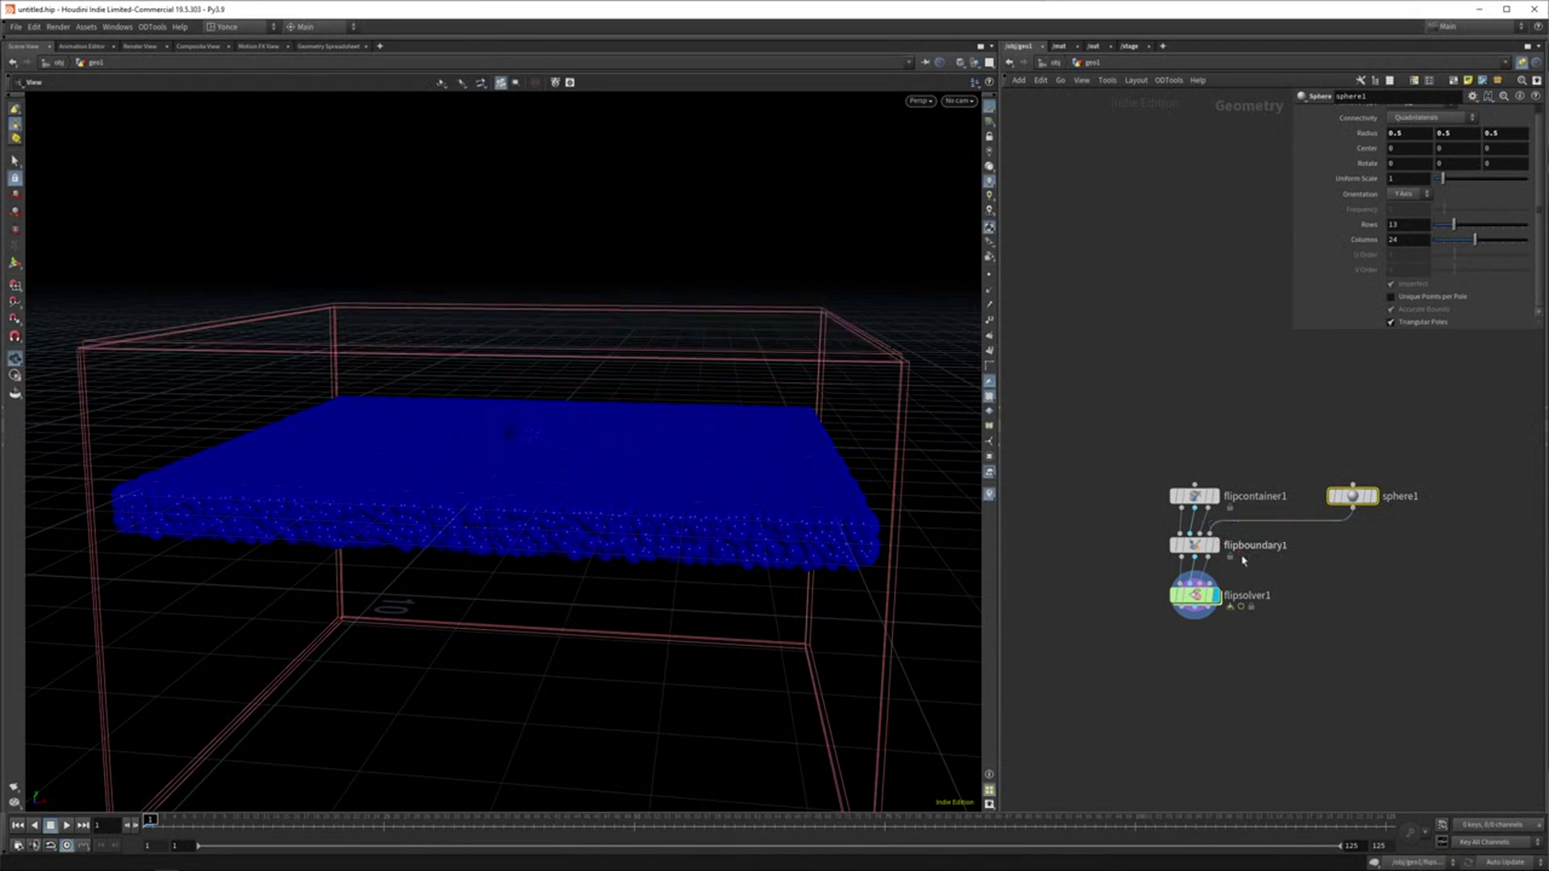
Step: Disable the FLIP solver's Waterline option, play the simulation to inspect the sphere's emission, and return to the first frame
left_click(1312, 164)
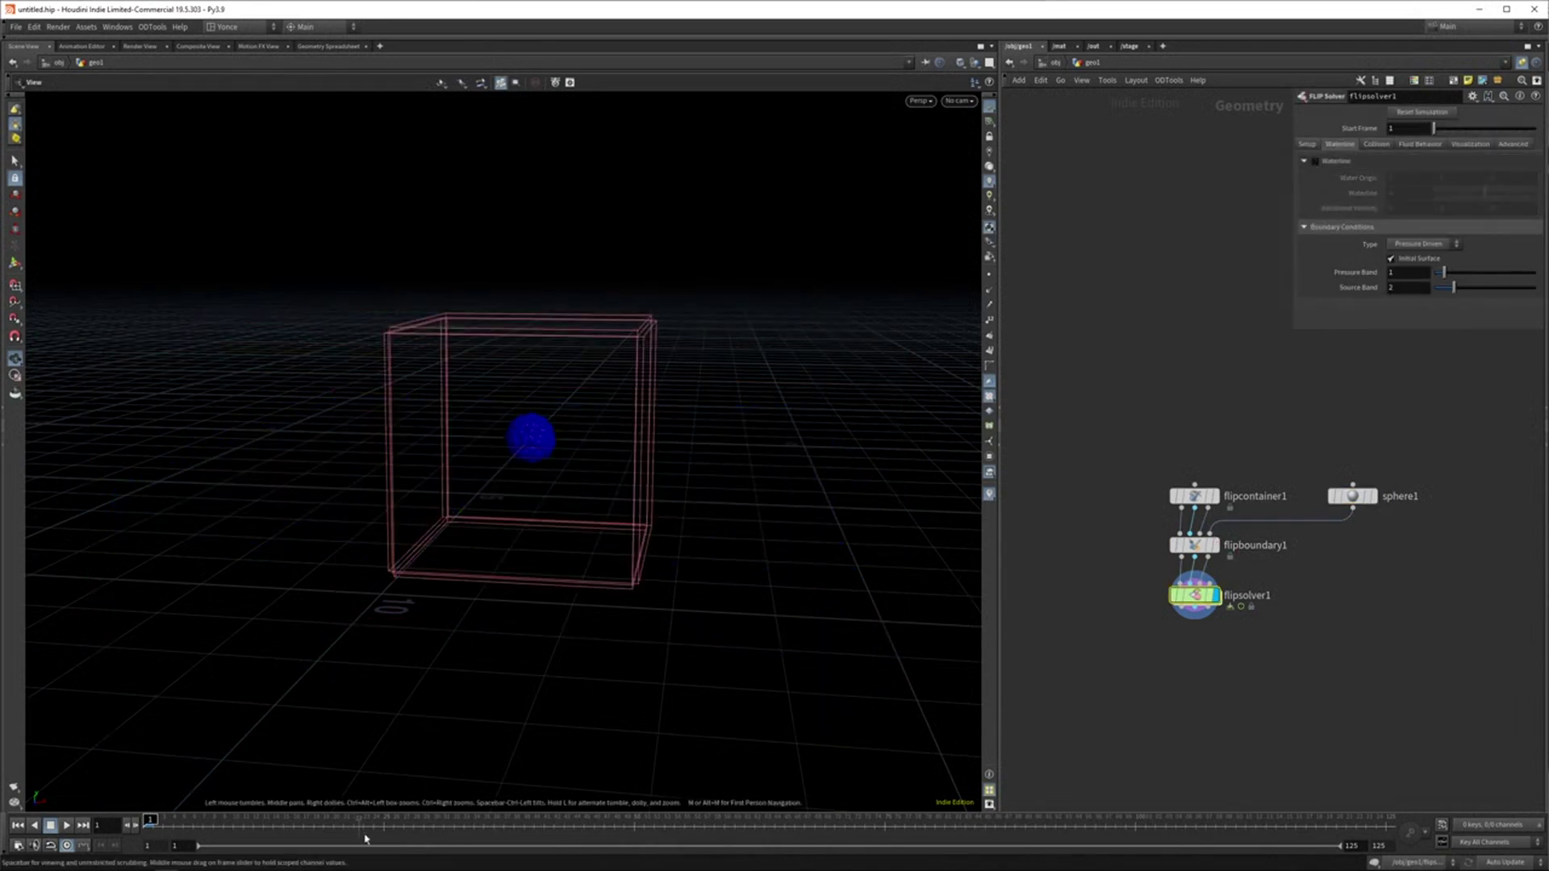
left_click_drag(652, 494, 548, 495)
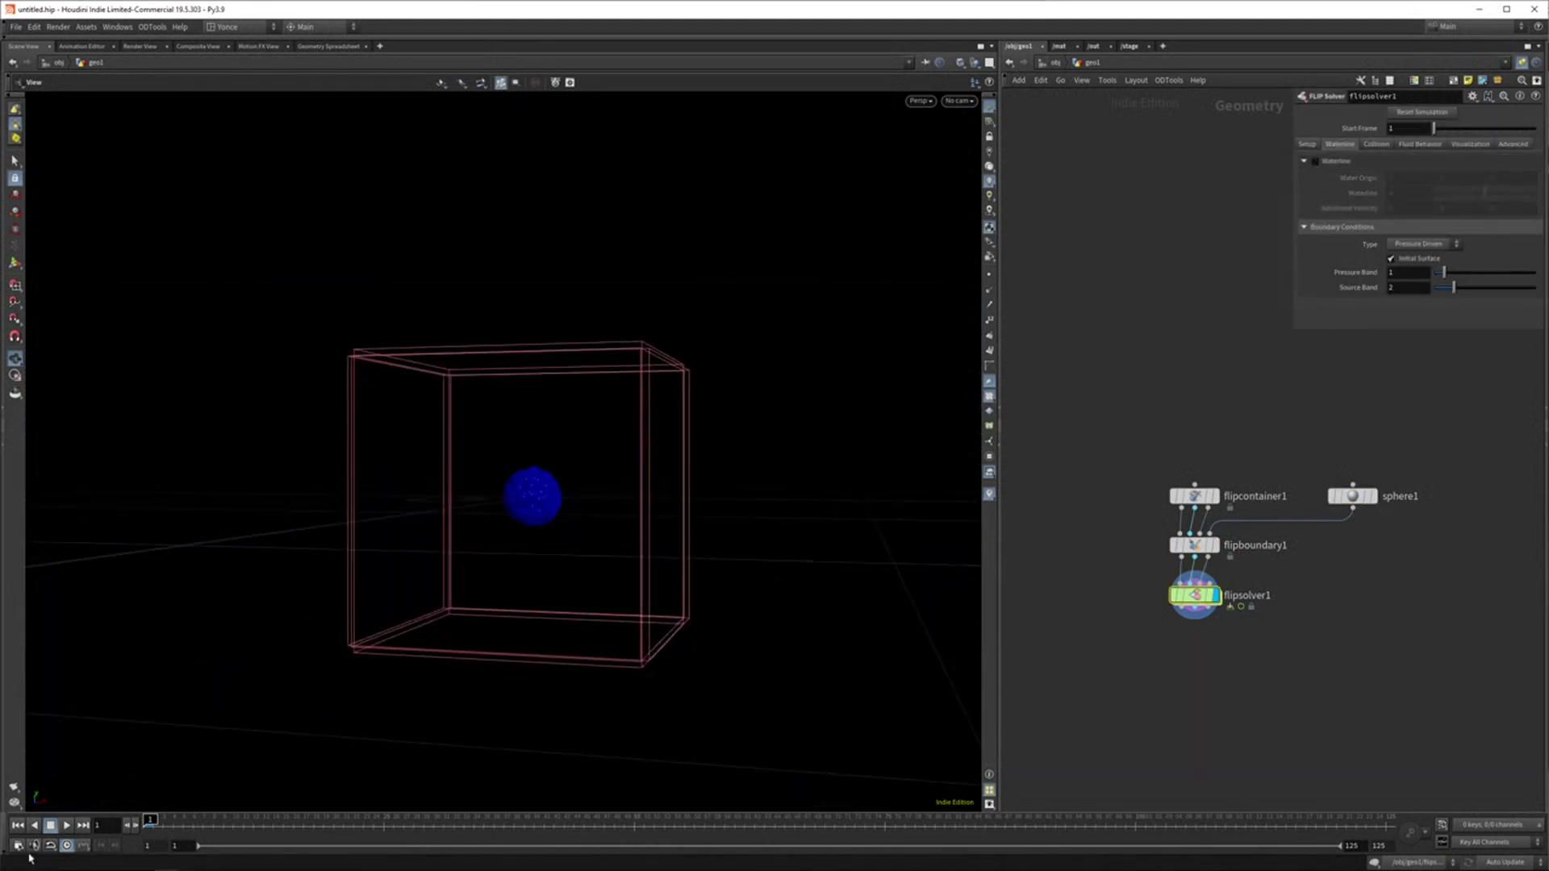
left_click(69, 825)
left_click_drag(627, 612, 339, 726)
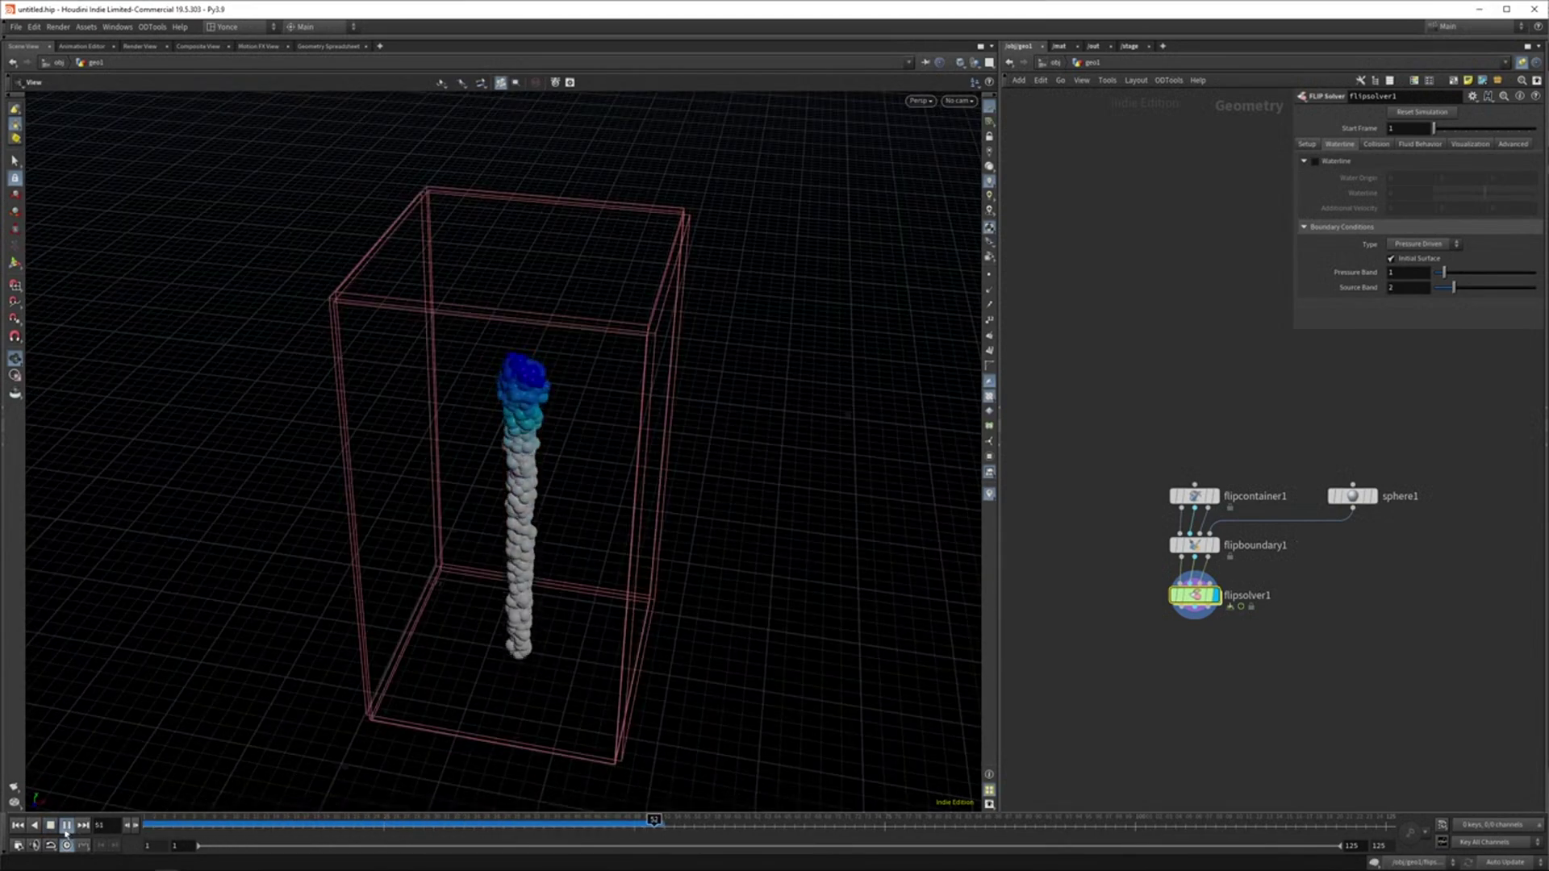
left_click(17, 825)
left_click_drag(613, 451, 530, 415)
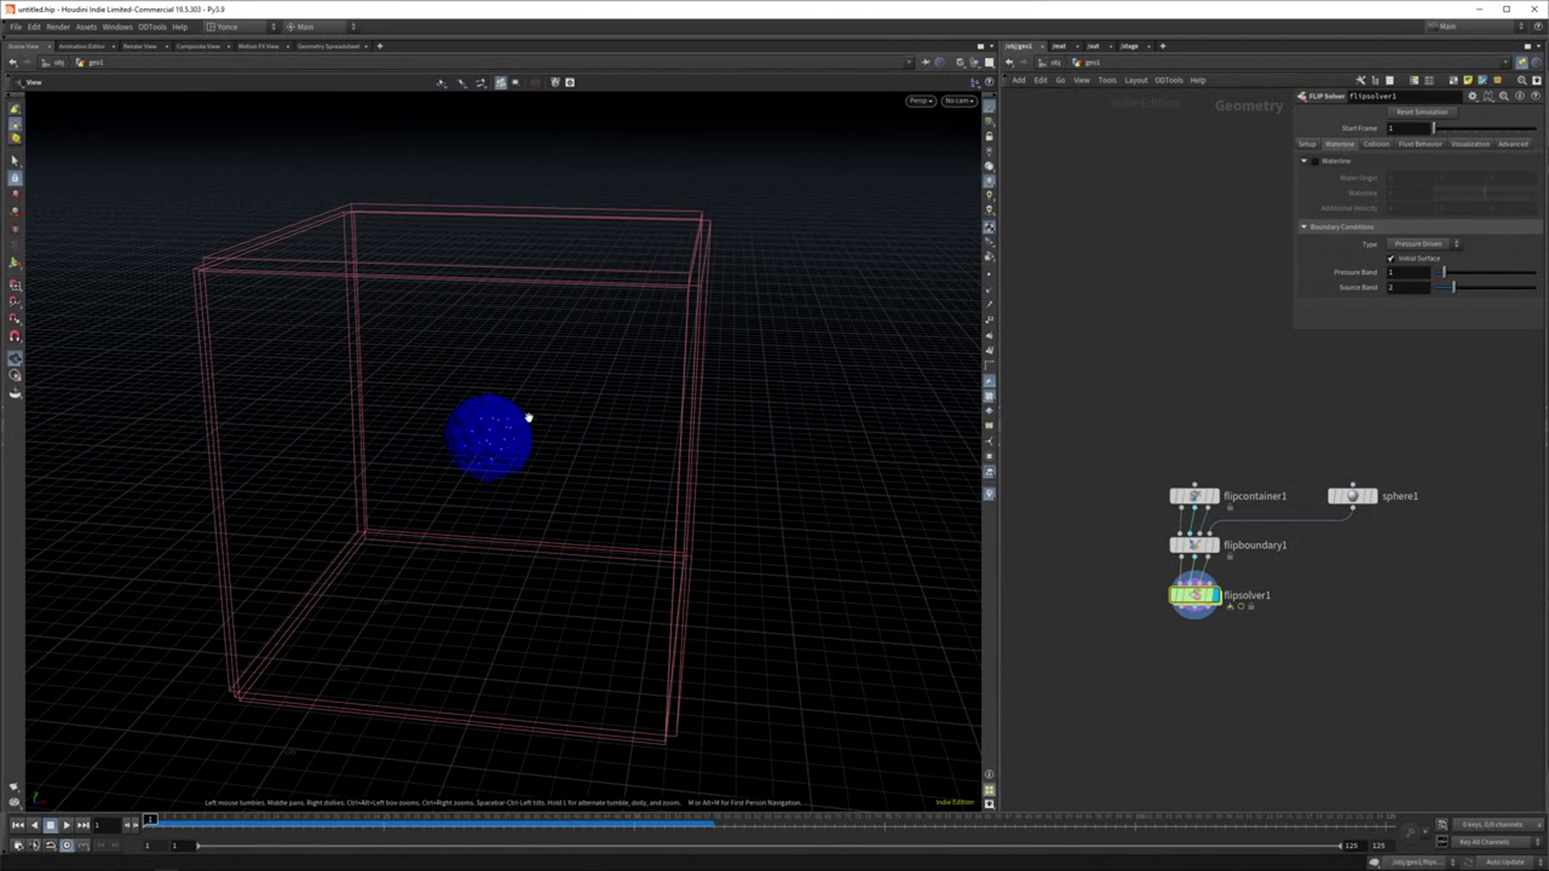
Step: Set the FLIP boundary's Activation to the expression $F<20, play the simulation to check the emission, and rewind it
left_click(1194, 546)
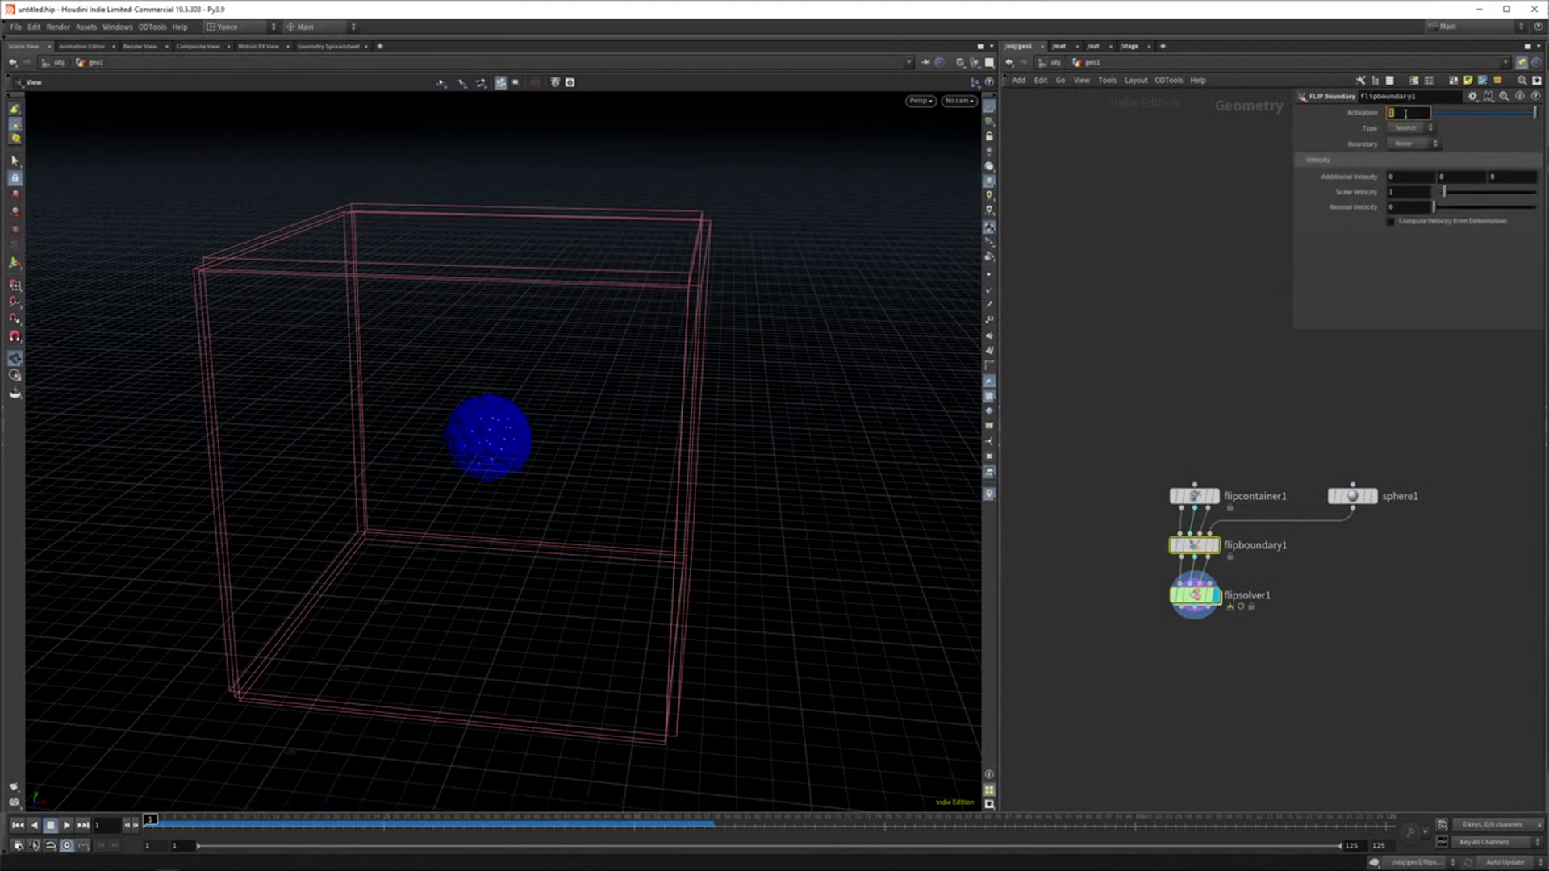
type("$F<2")
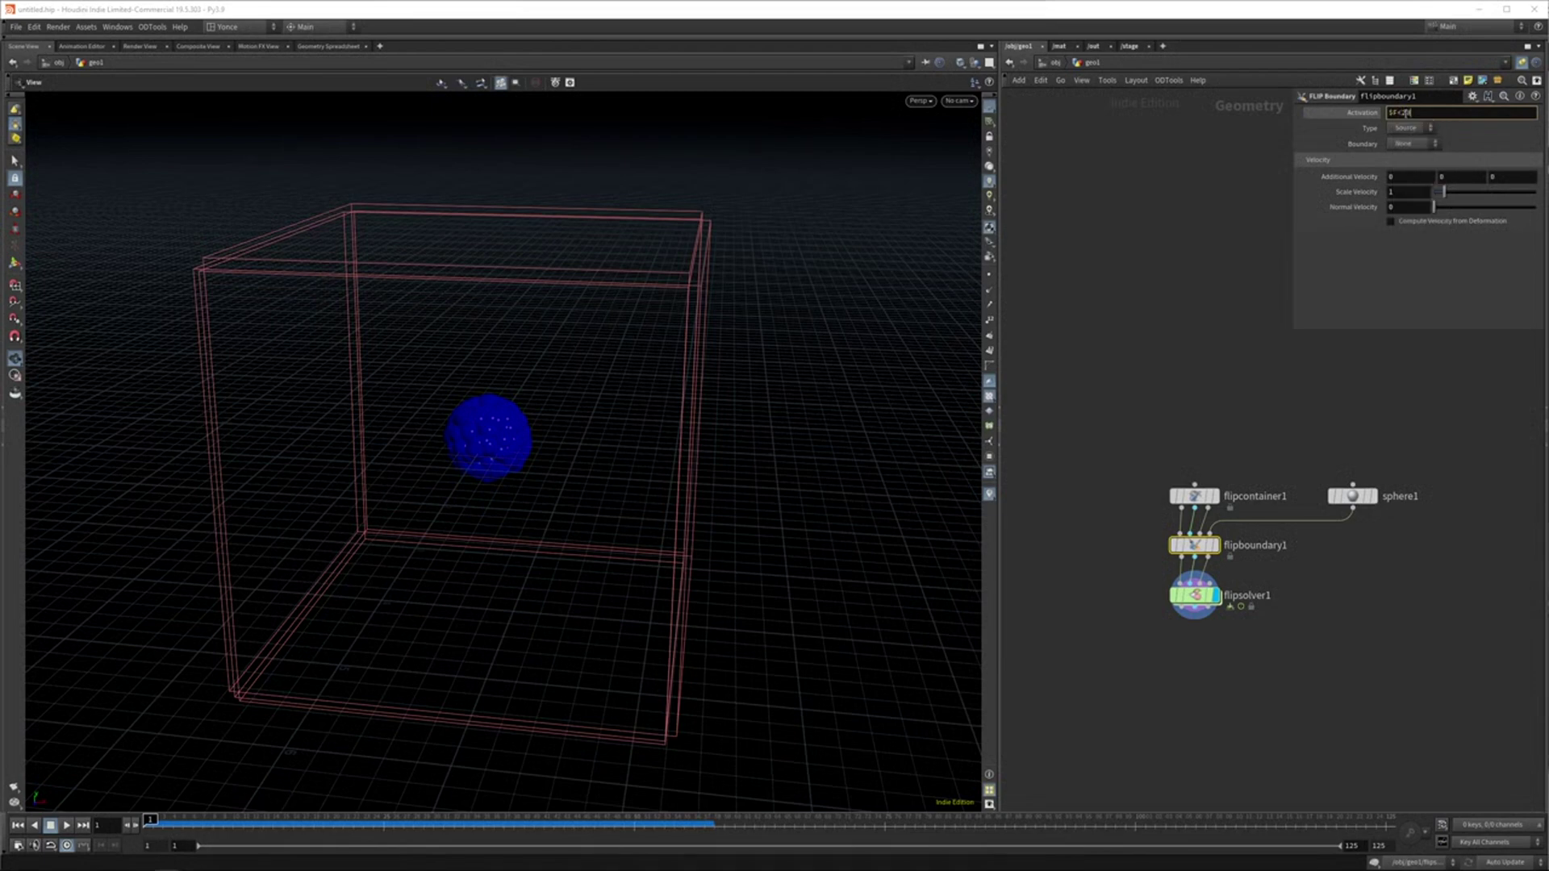
type("0")
key("Return")
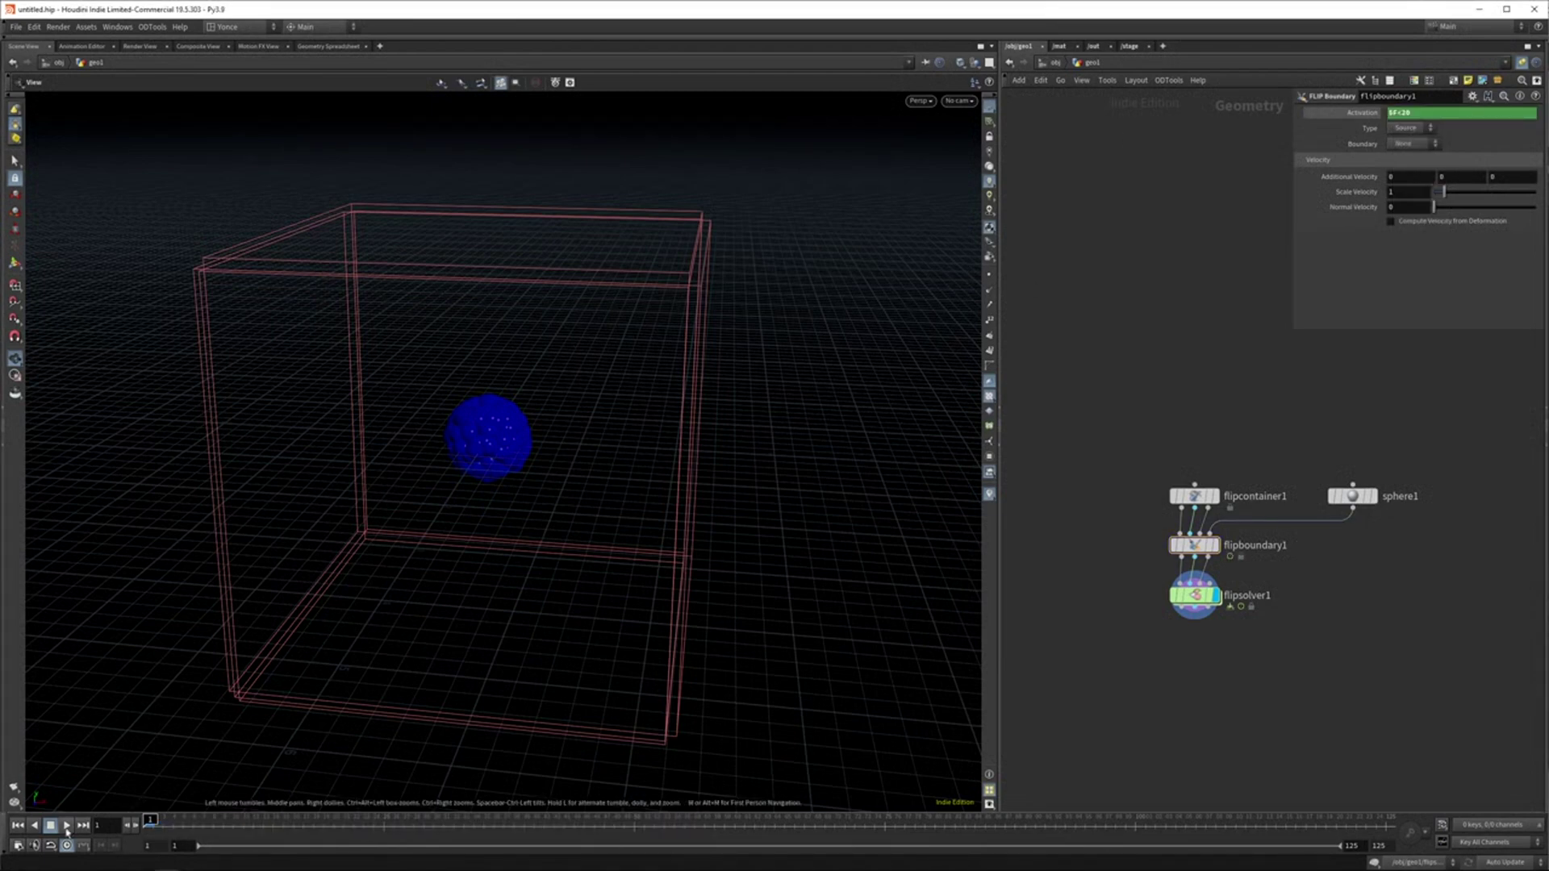
left_click(67, 825)
left_click_drag(553, 581, 546, 560)
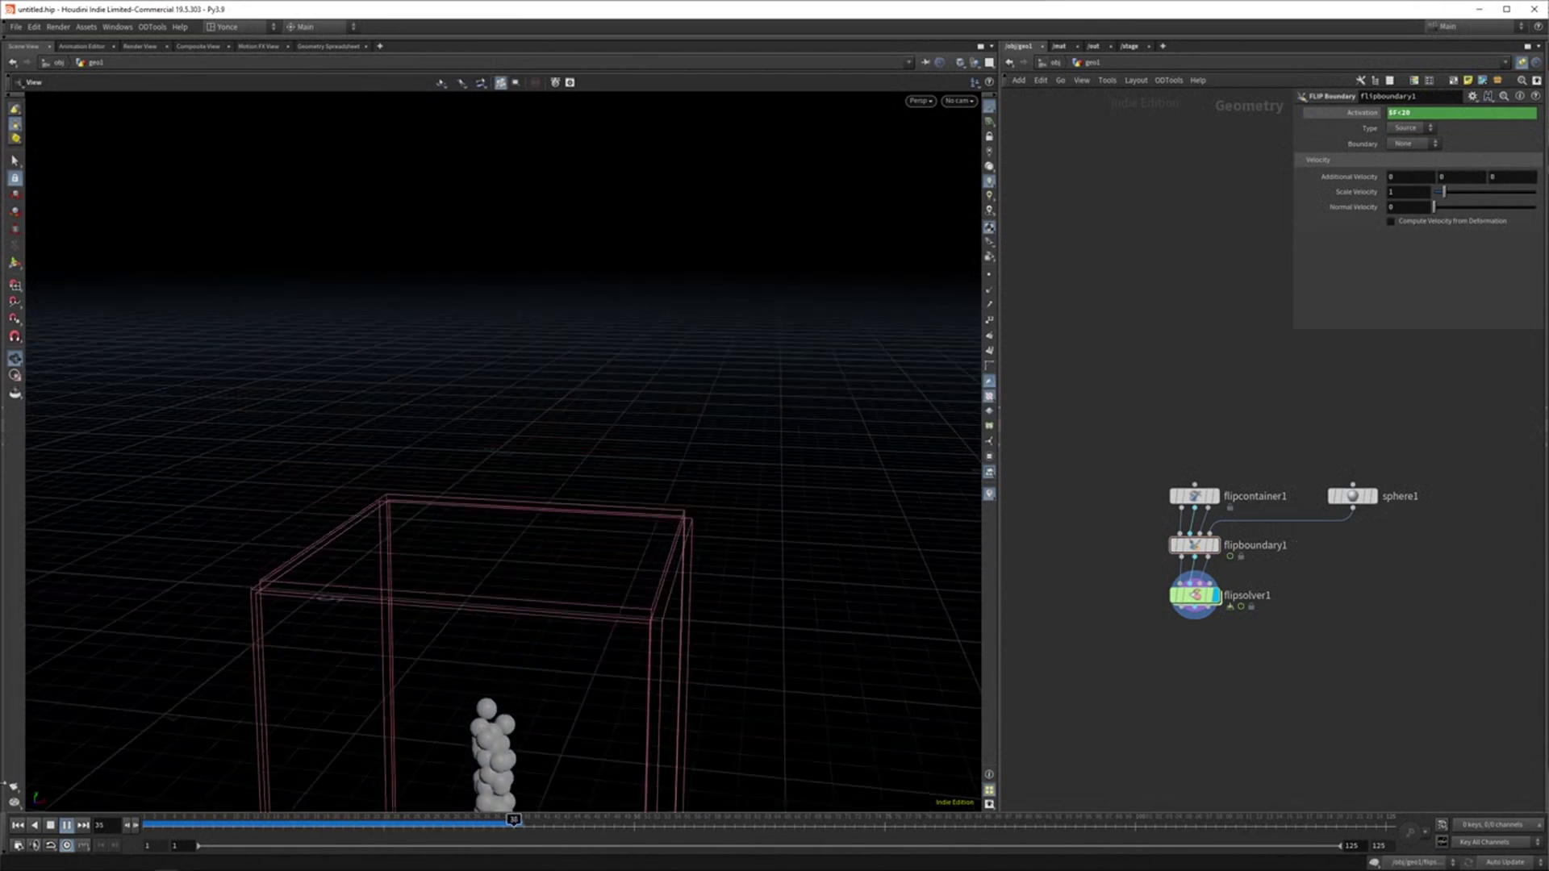
left_click(17, 825)
key("h")
scroll(843, 441, "up", 5)
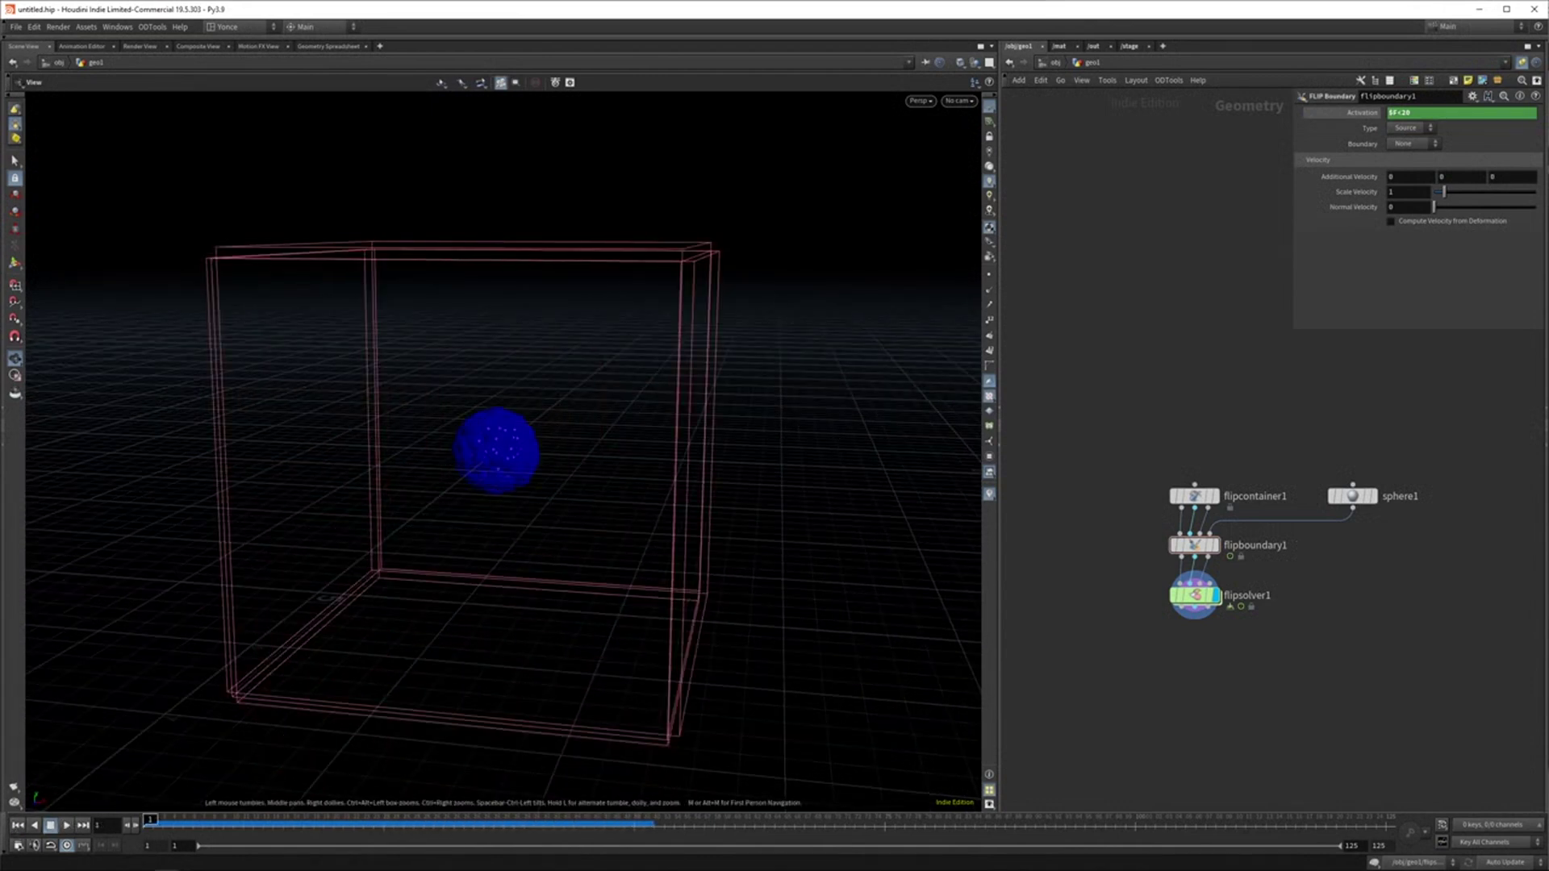
Step: Revert the FLIP boundary's Activation to its default and replay the simulation to check the continuous emission
left_click(1355, 114)
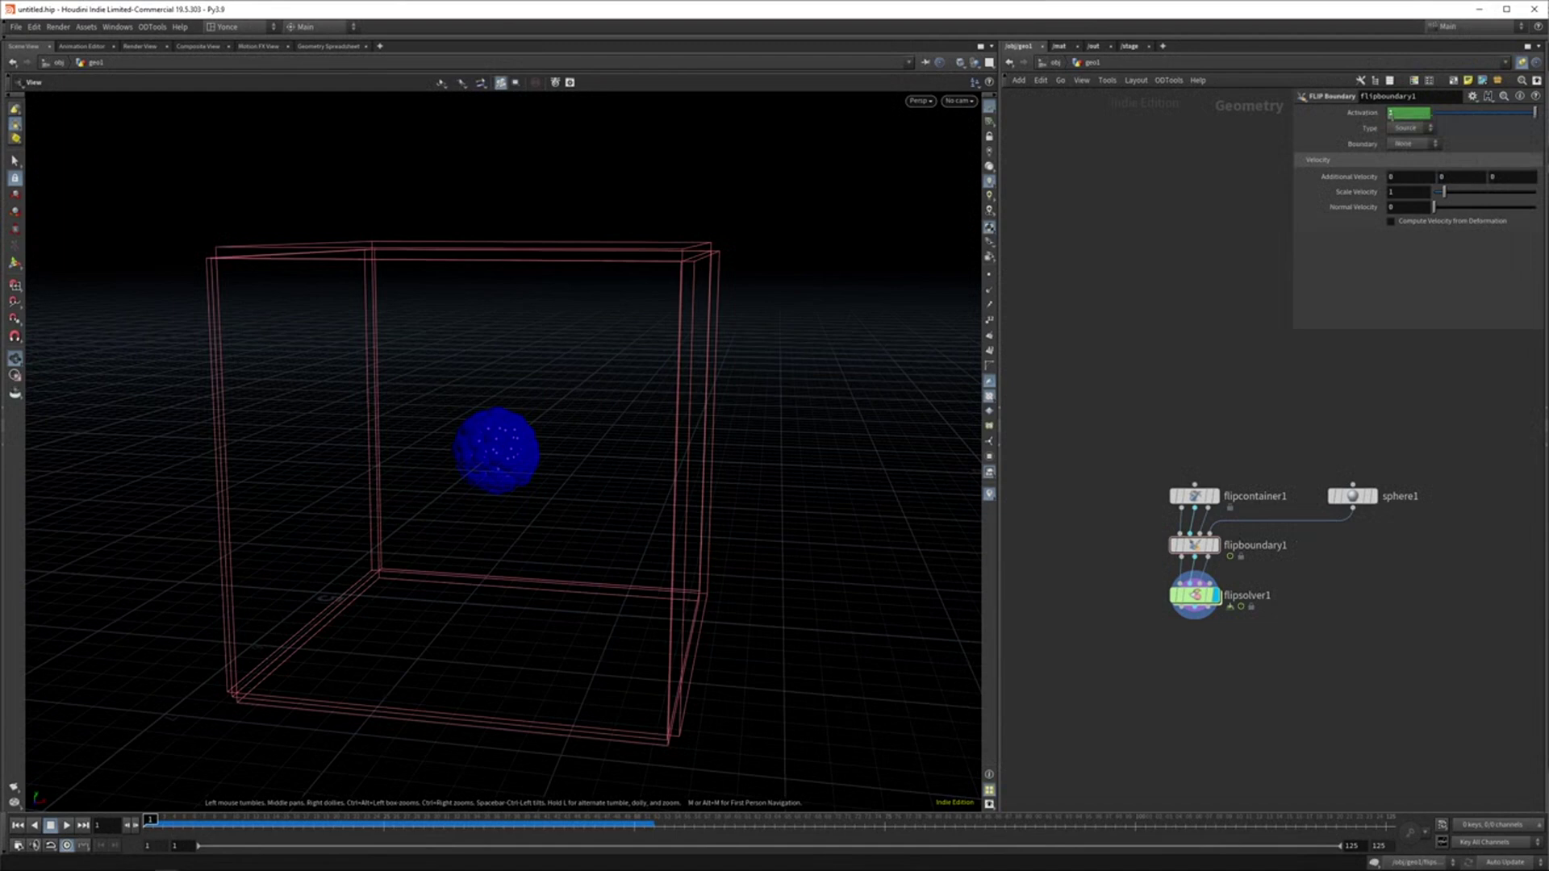
left_click(1360, 116, "ctrl+shift")
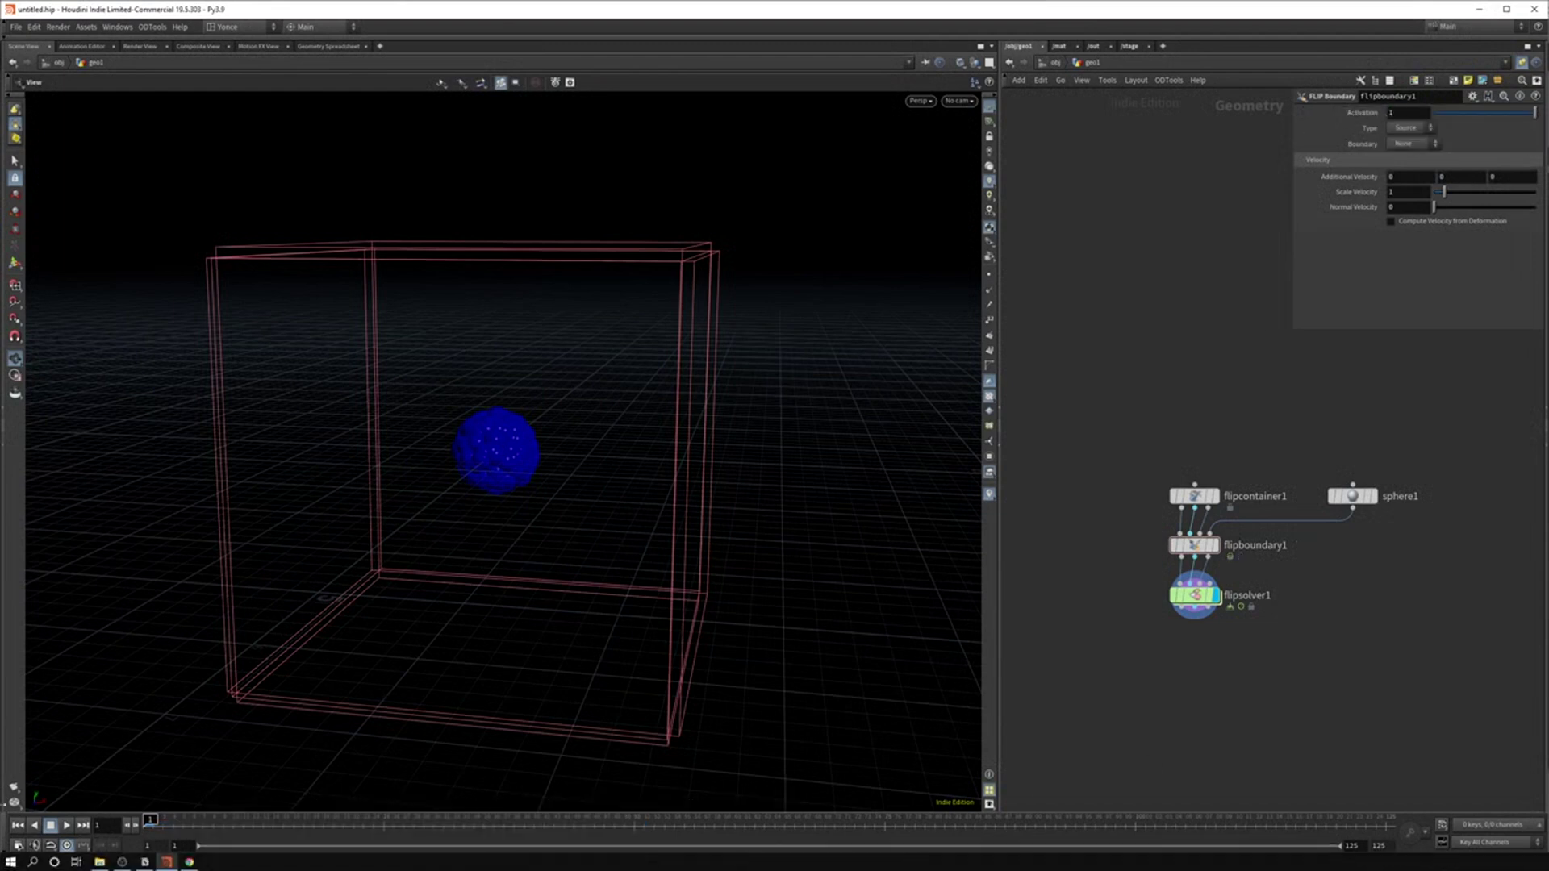
left_click(67, 825)
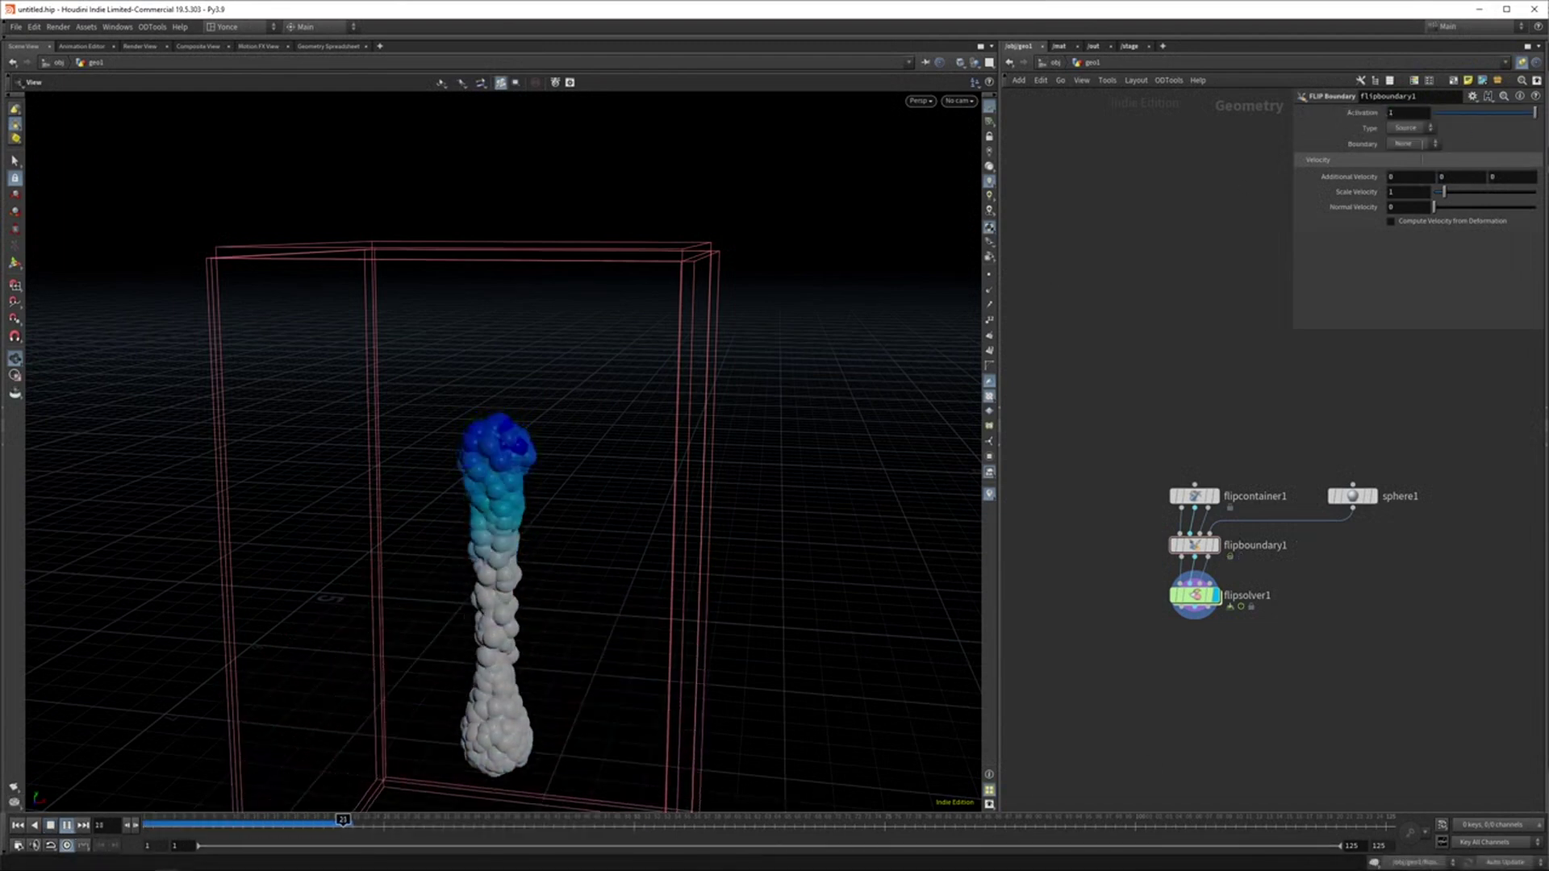
left_click(51, 825)
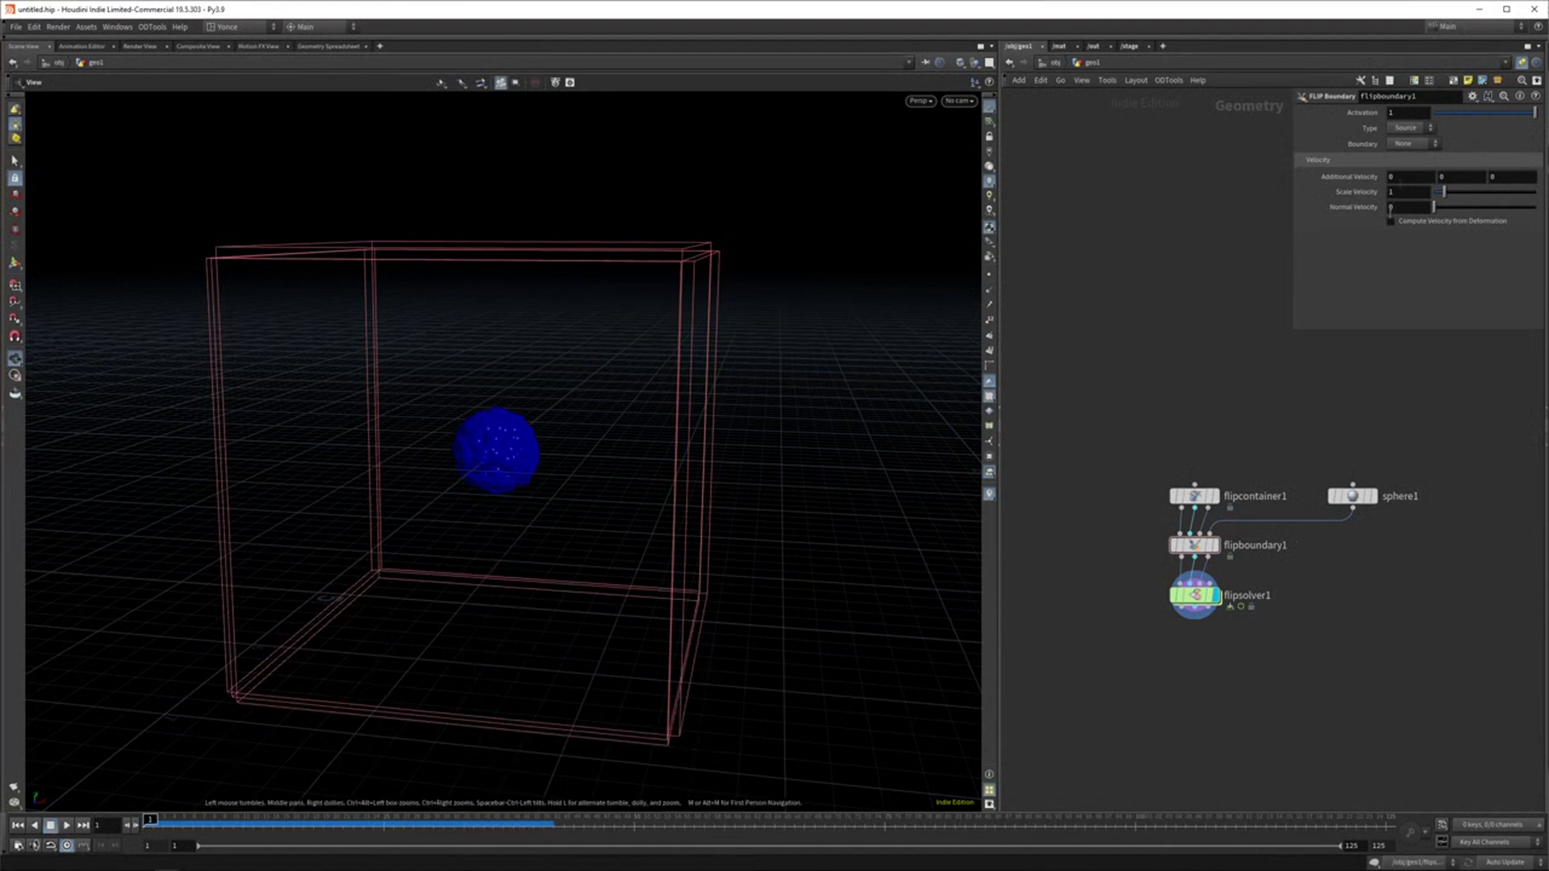
Step: Move the sphere node up and insert a Point Velocity node between it and the FLIP boundary
left_click_drag(1345, 495, 1347, 440)
key("Tab")
type("poun")
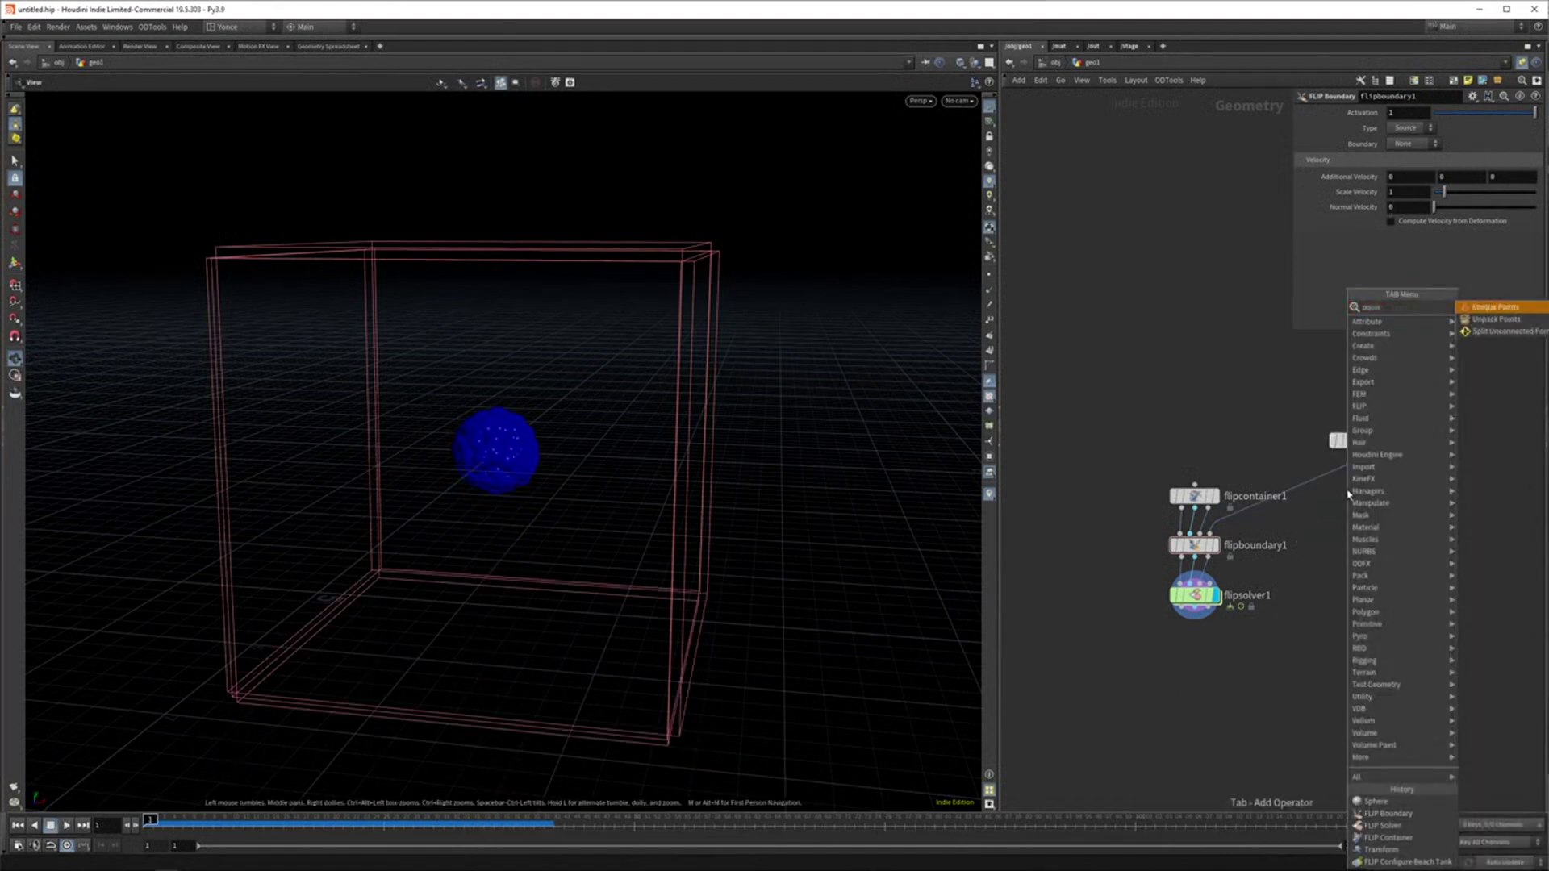
key("BackSpace")
key("BackSpace")
key("Return")
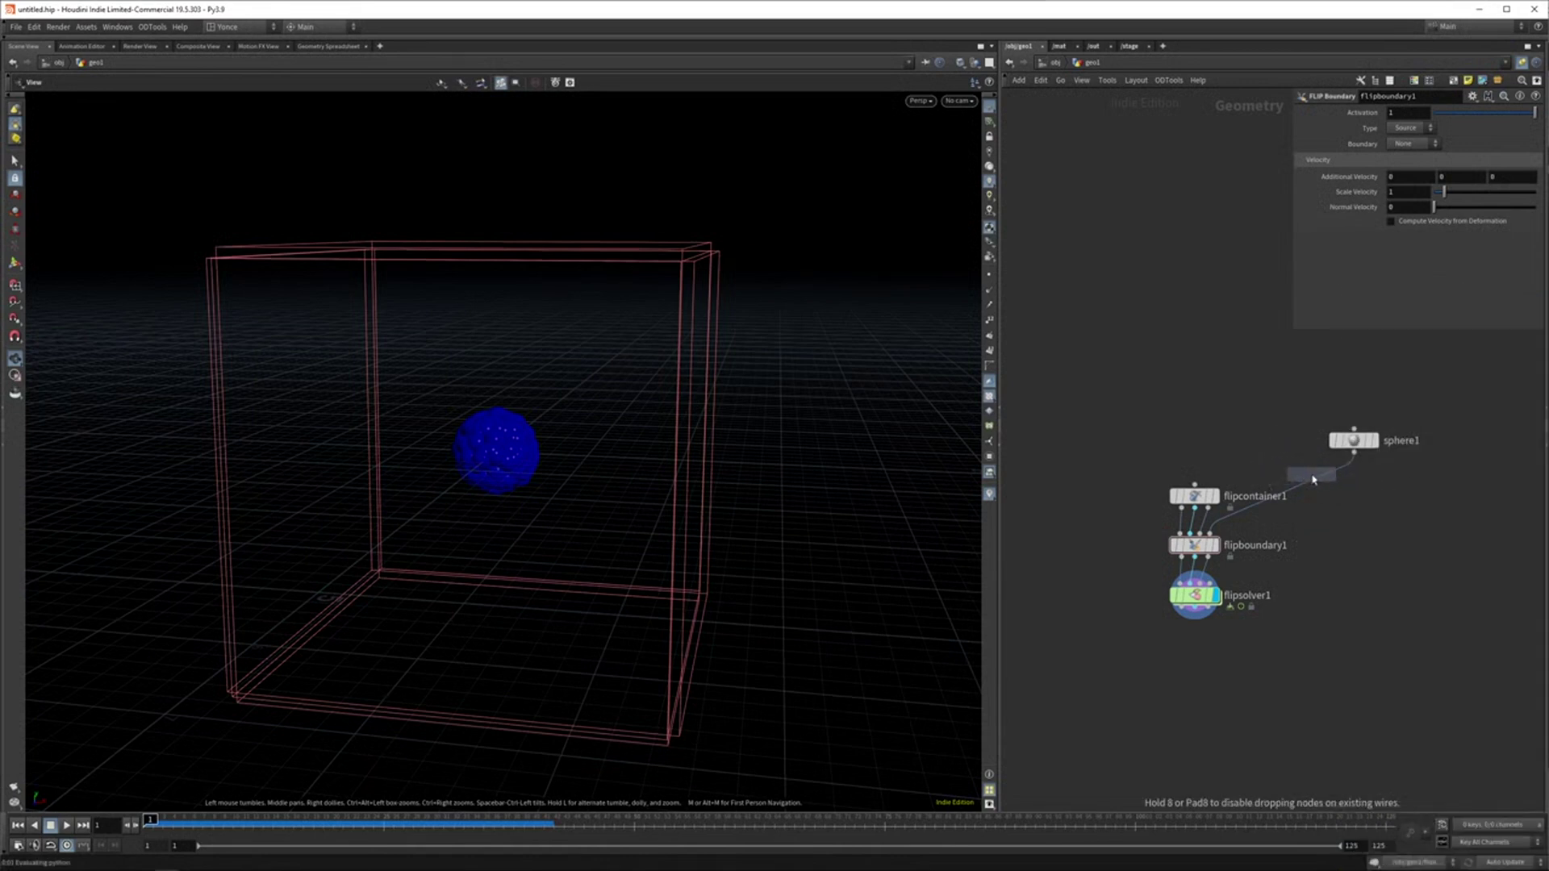
left_click(1322, 480)
left_click(1354, 491)
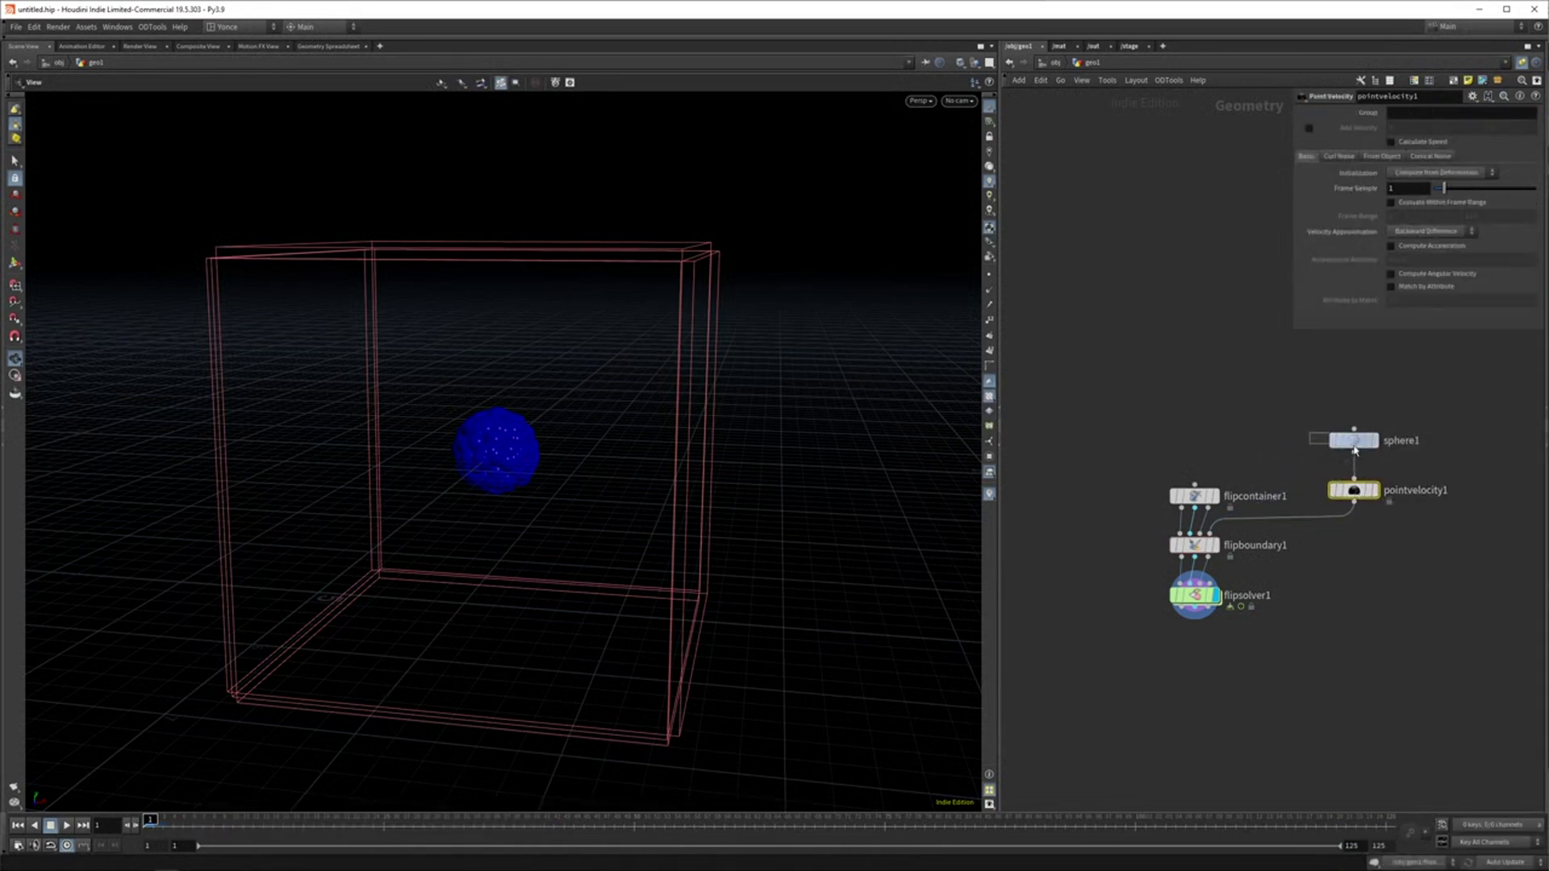
Step: Display the sphere, change its primitive type to Polygon, and set its frequency to 13
left_click(1355, 446)
left_click(1374, 441)
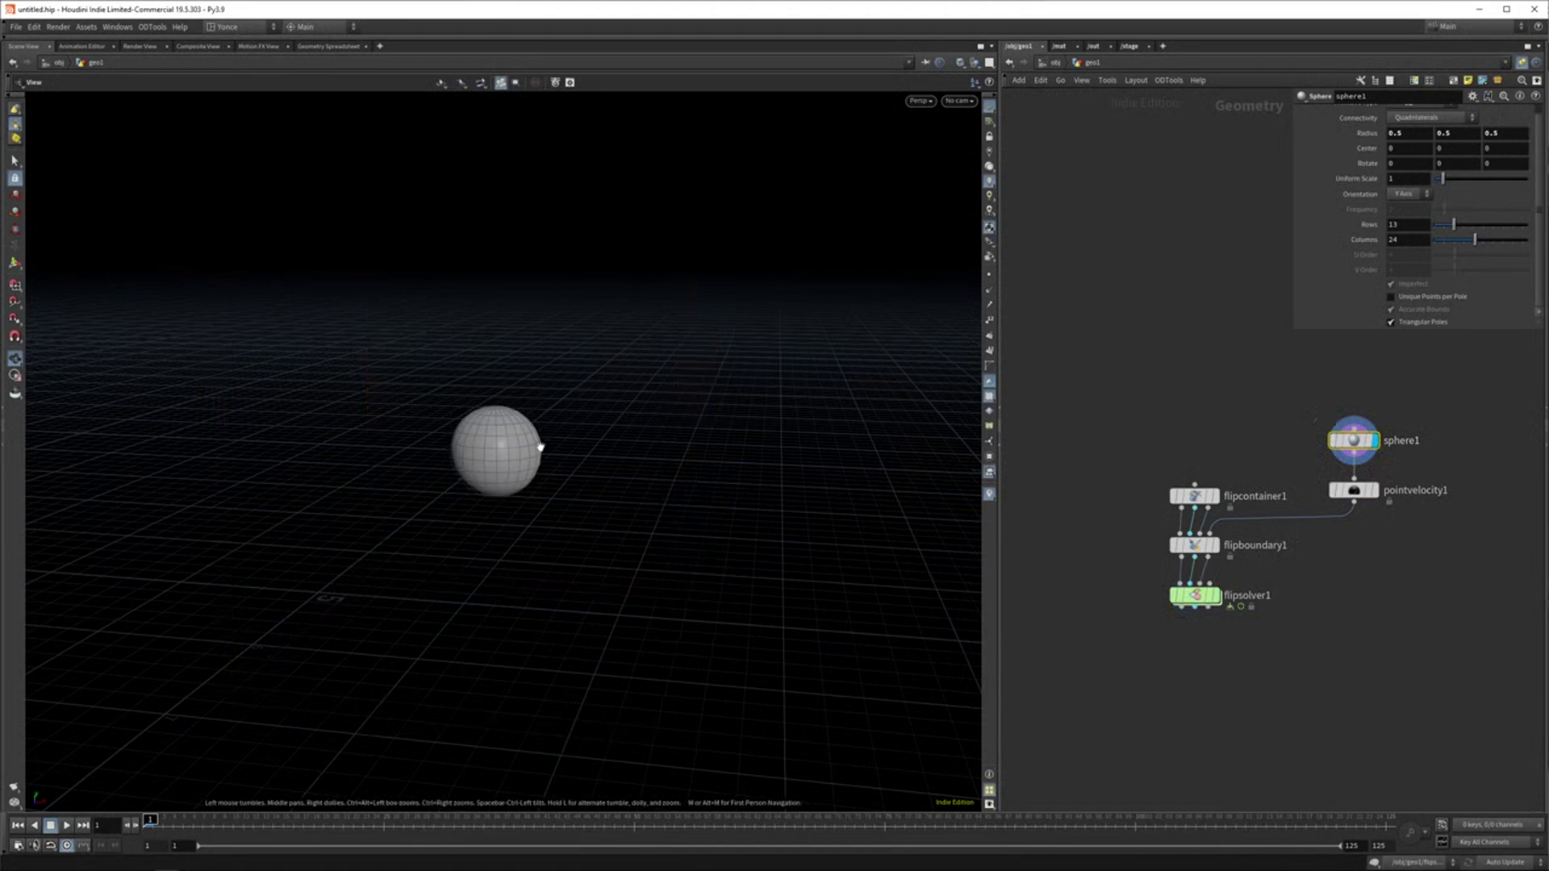
scroll(1272, 188, "up", 5)
scroll(1352, 121, "up", 1)
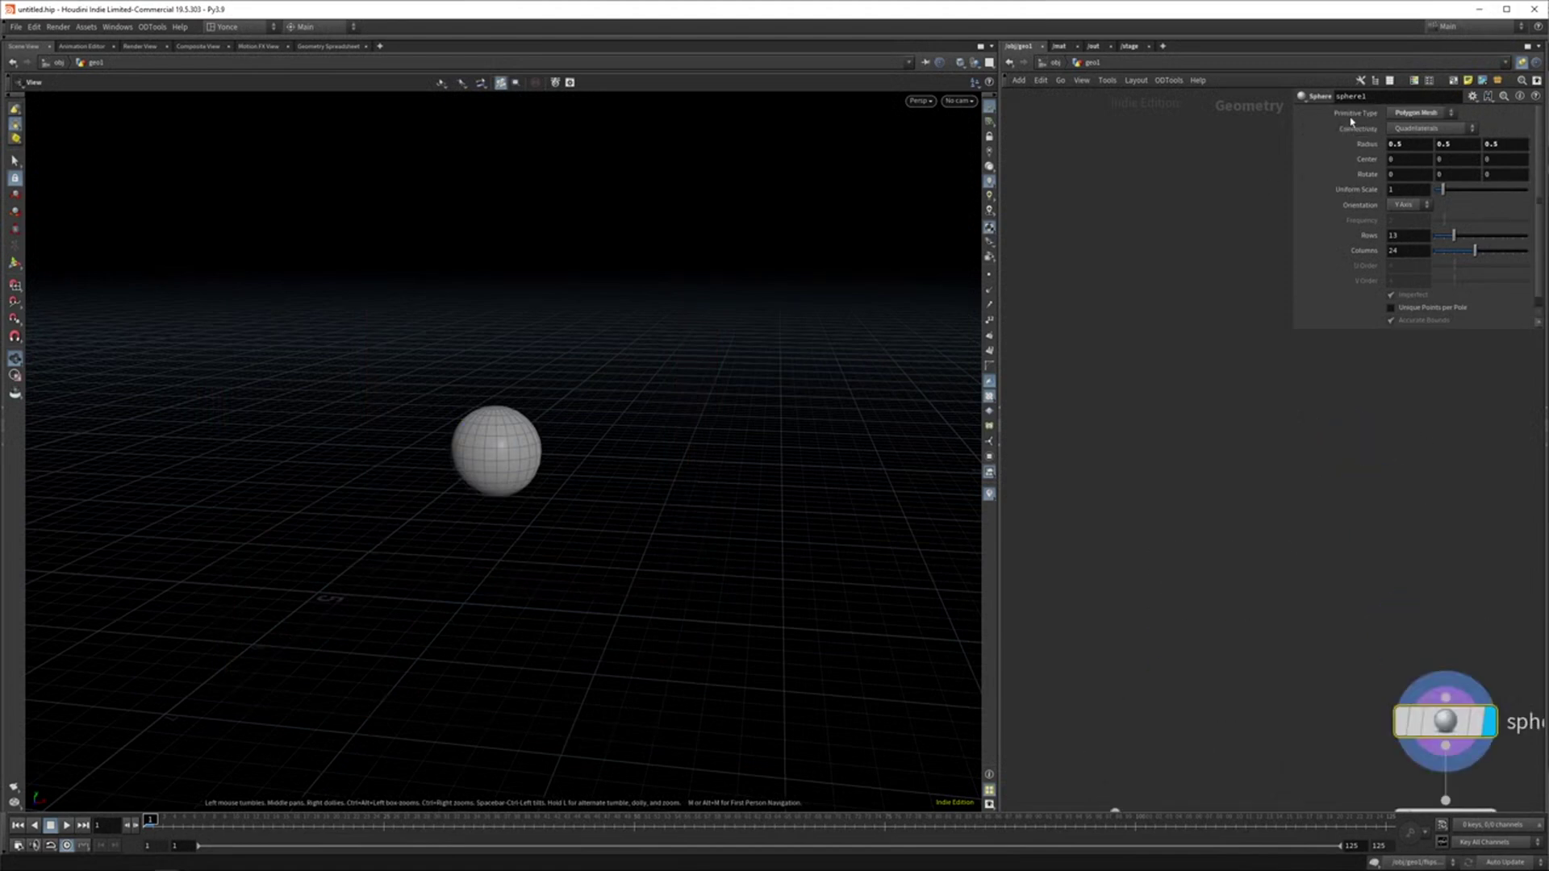
left_click(1419, 113)
left_click(1416, 126)
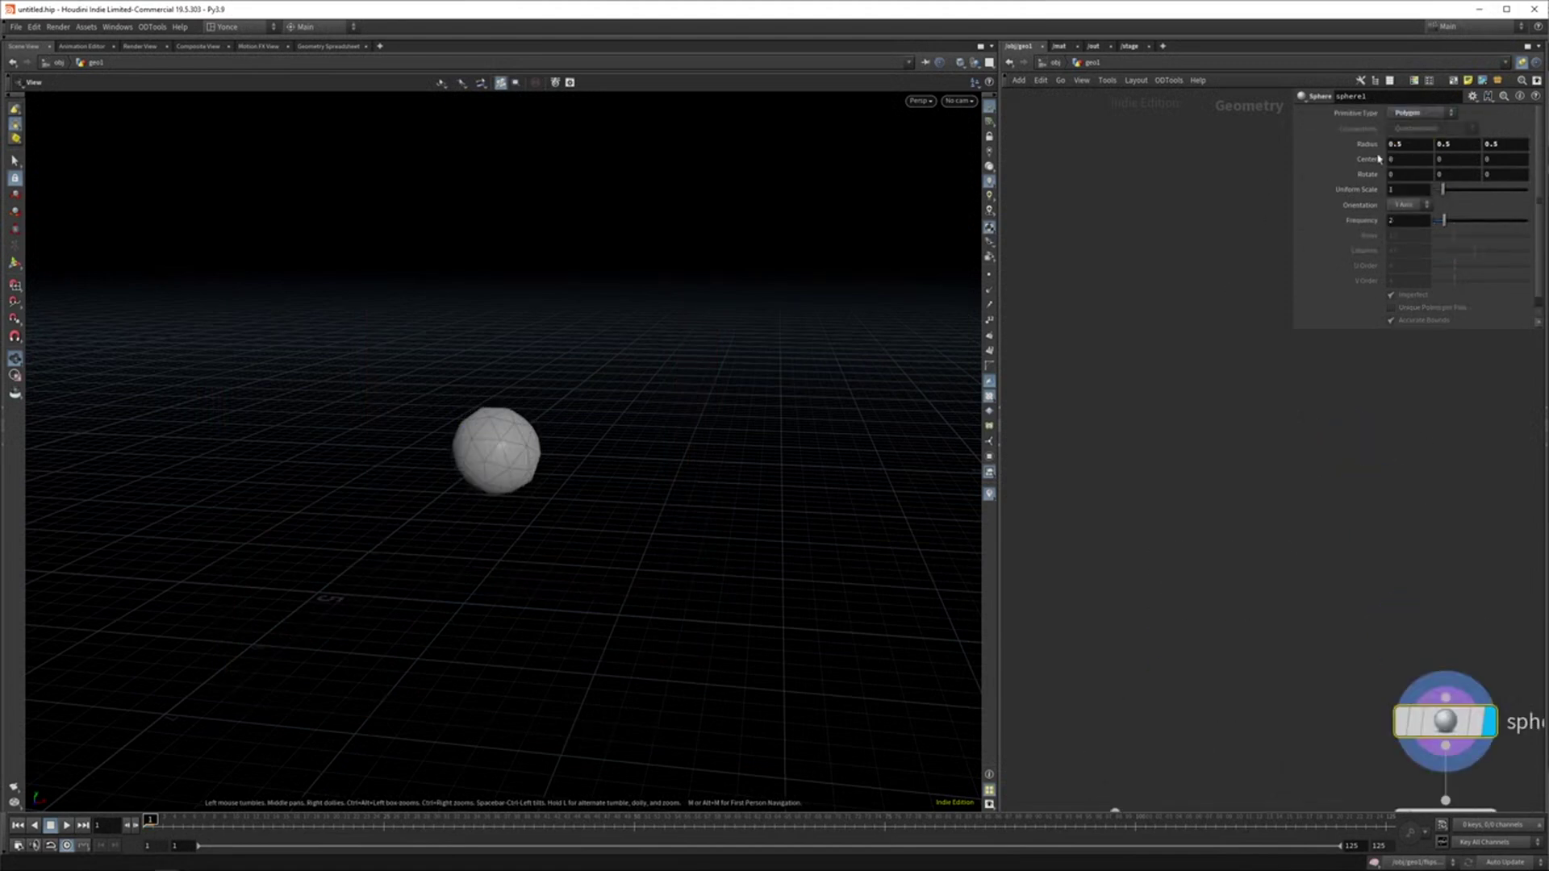
scroll(1408, 189, "down", 1)
middle_click_drag(1409, 209, 1485, 203)
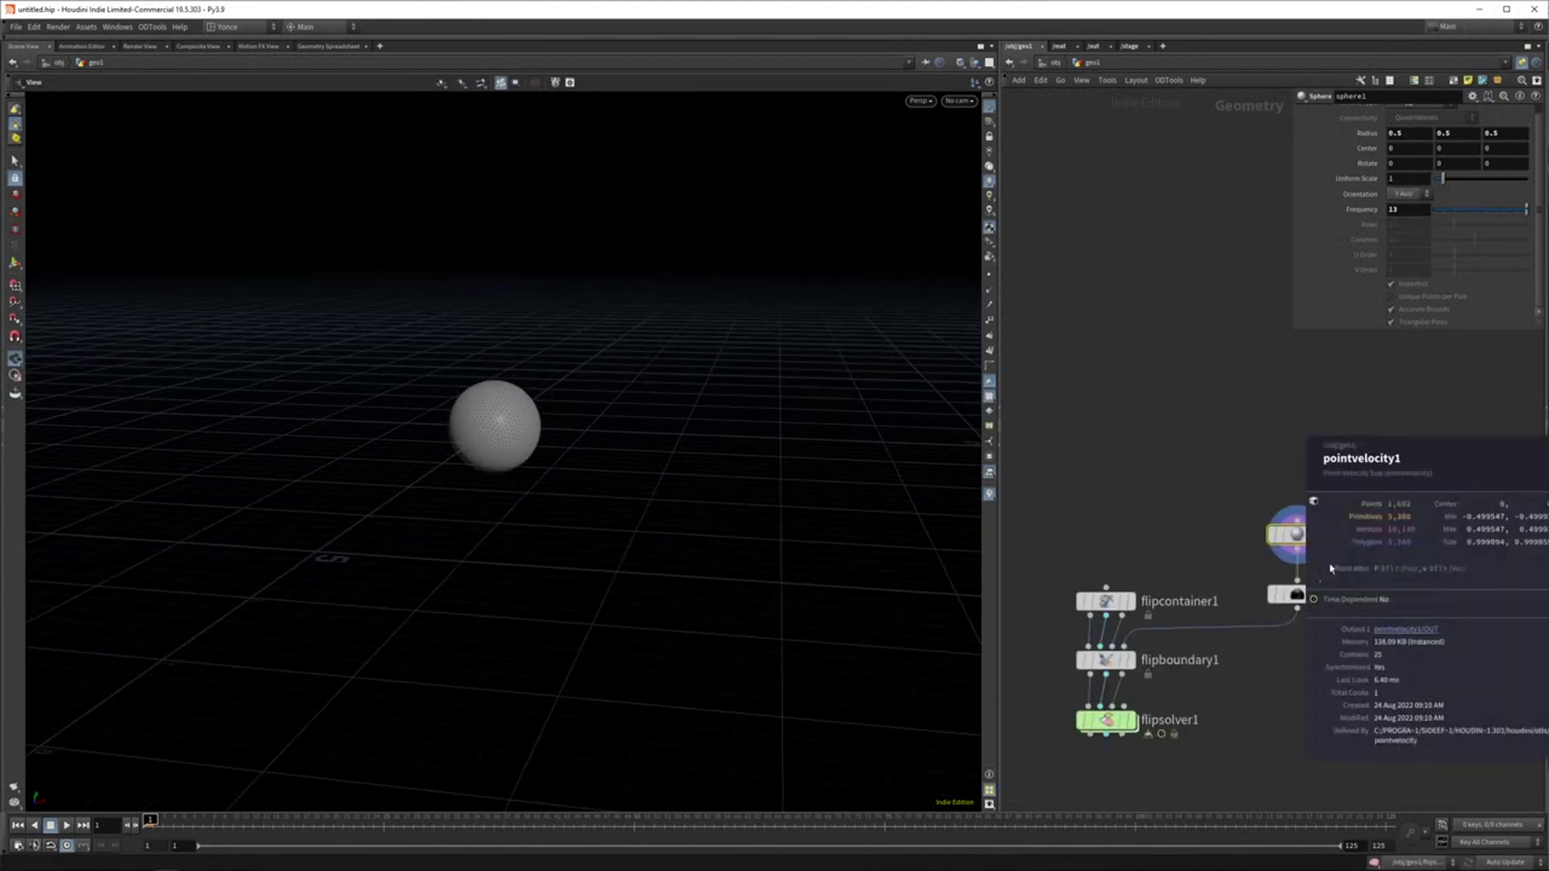
Step: Display the Point Velocity node and examine its node information for the point attributes
scroll(1371, 661, "up", 1)
middle_click_drag(1371, 662, 1411, 594)
scroll(1411, 594, "down", 1)
left_click(1364, 526)
left_click(1339, 525)
middle_click(1339, 525)
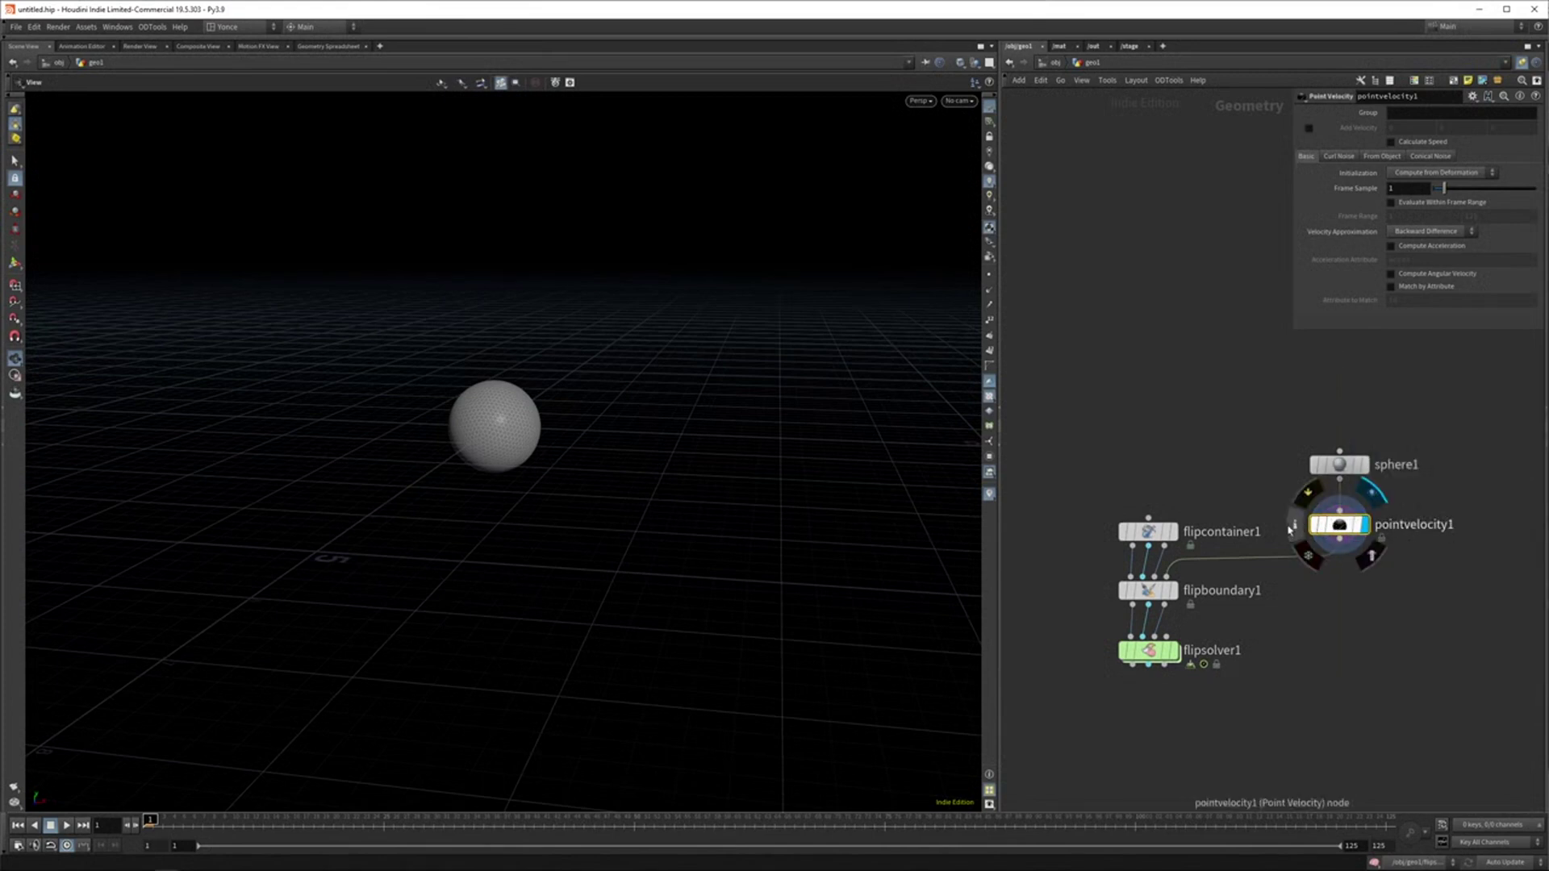
left_click(1294, 524)
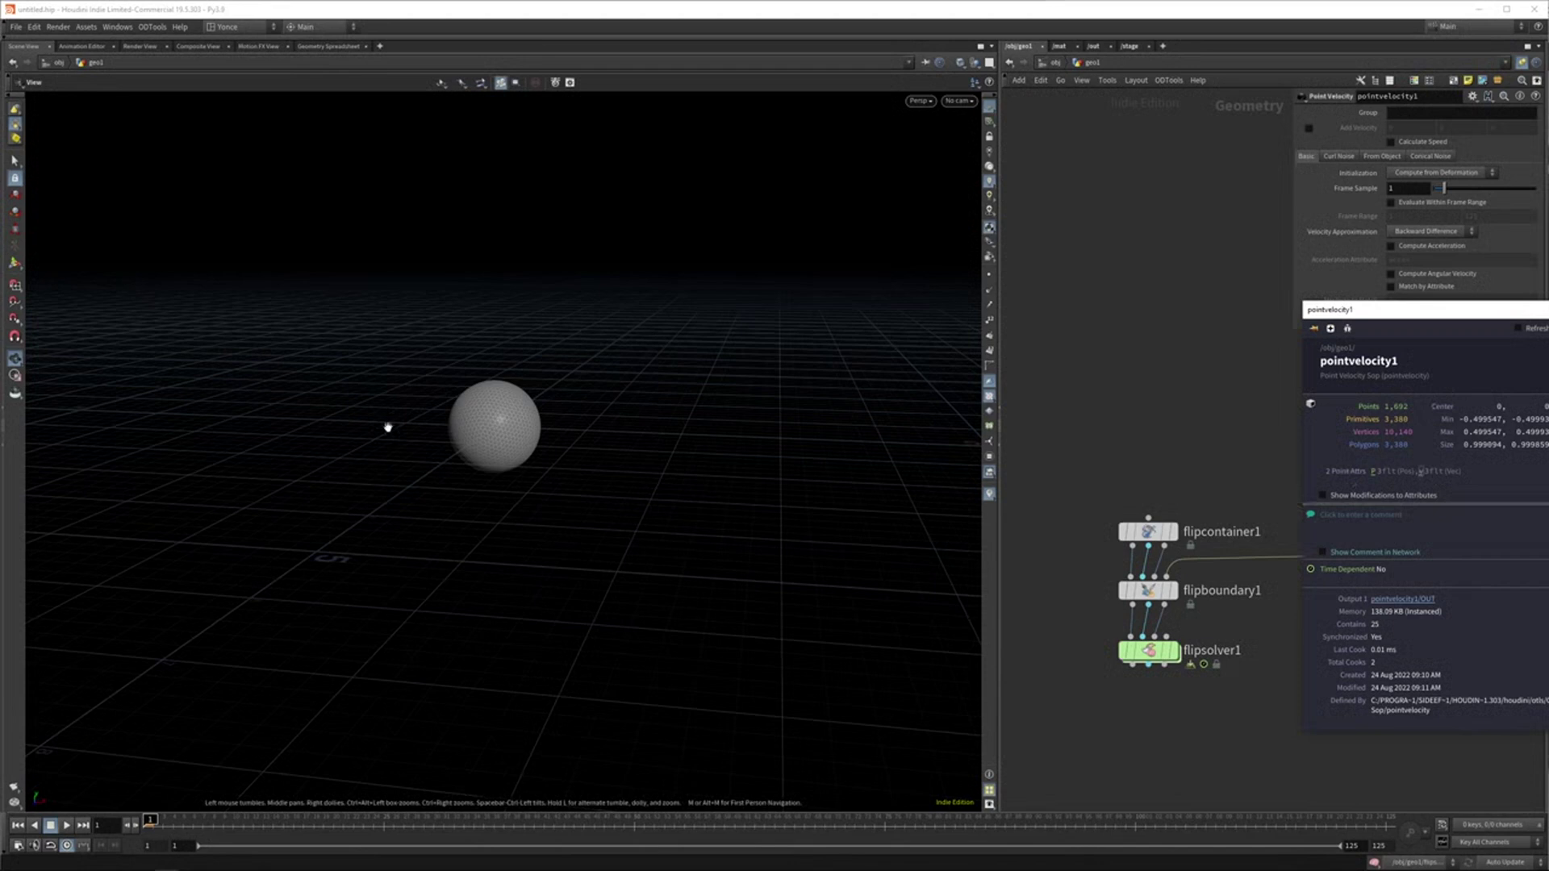
left_click(232, 460)
scroll(398, 455, "up", 1)
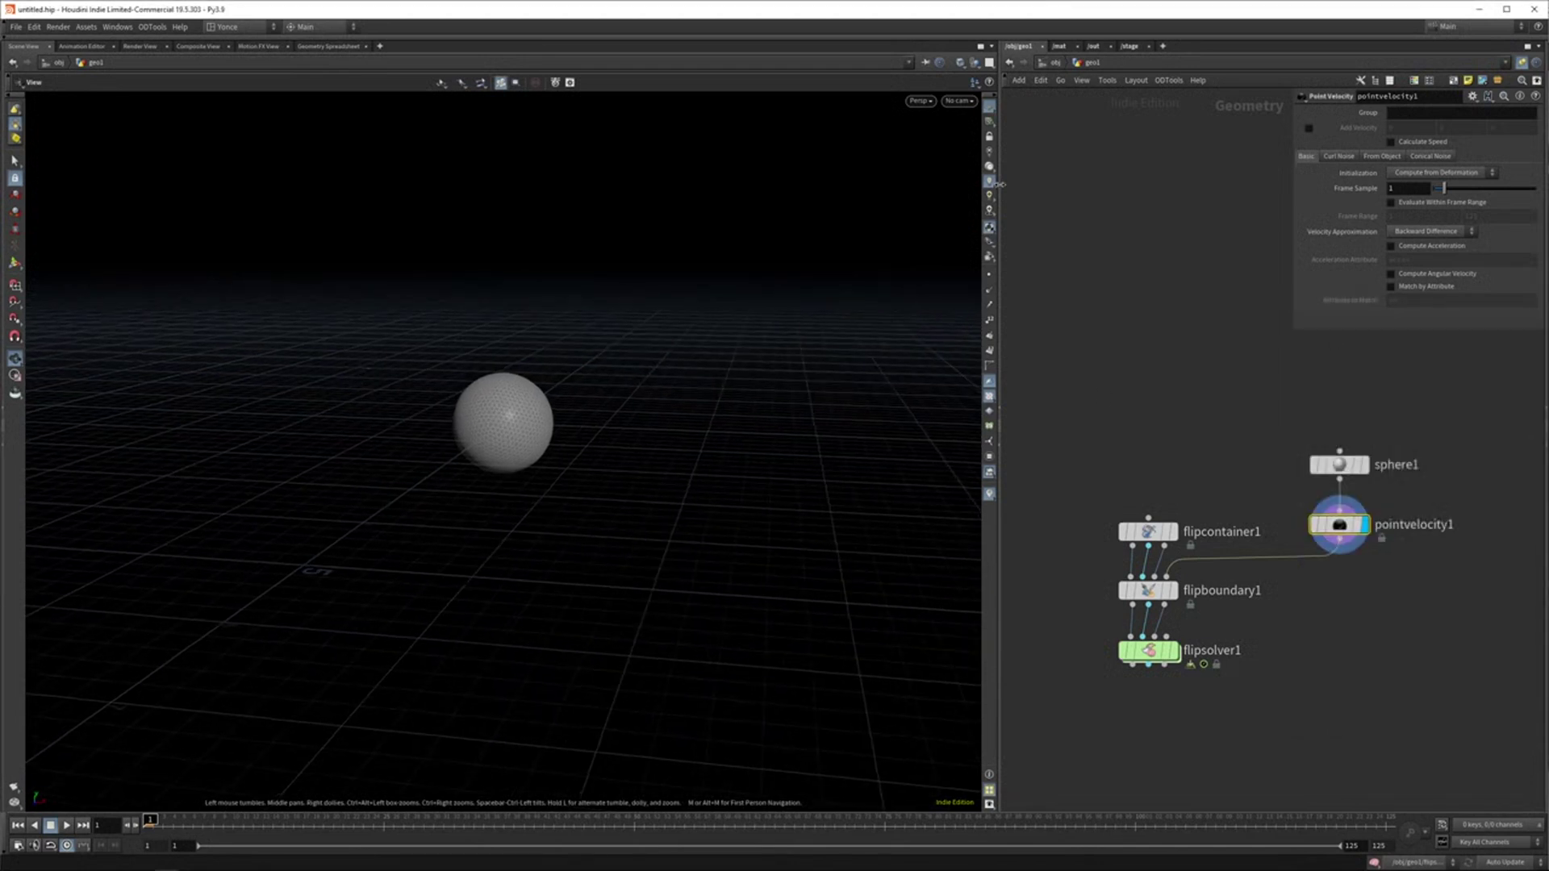
Step: Enable Add Velocity on the Point Velocity node, set its X value to 1, and inspect the velocity vectors on the sphere
left_click(1309, 129)
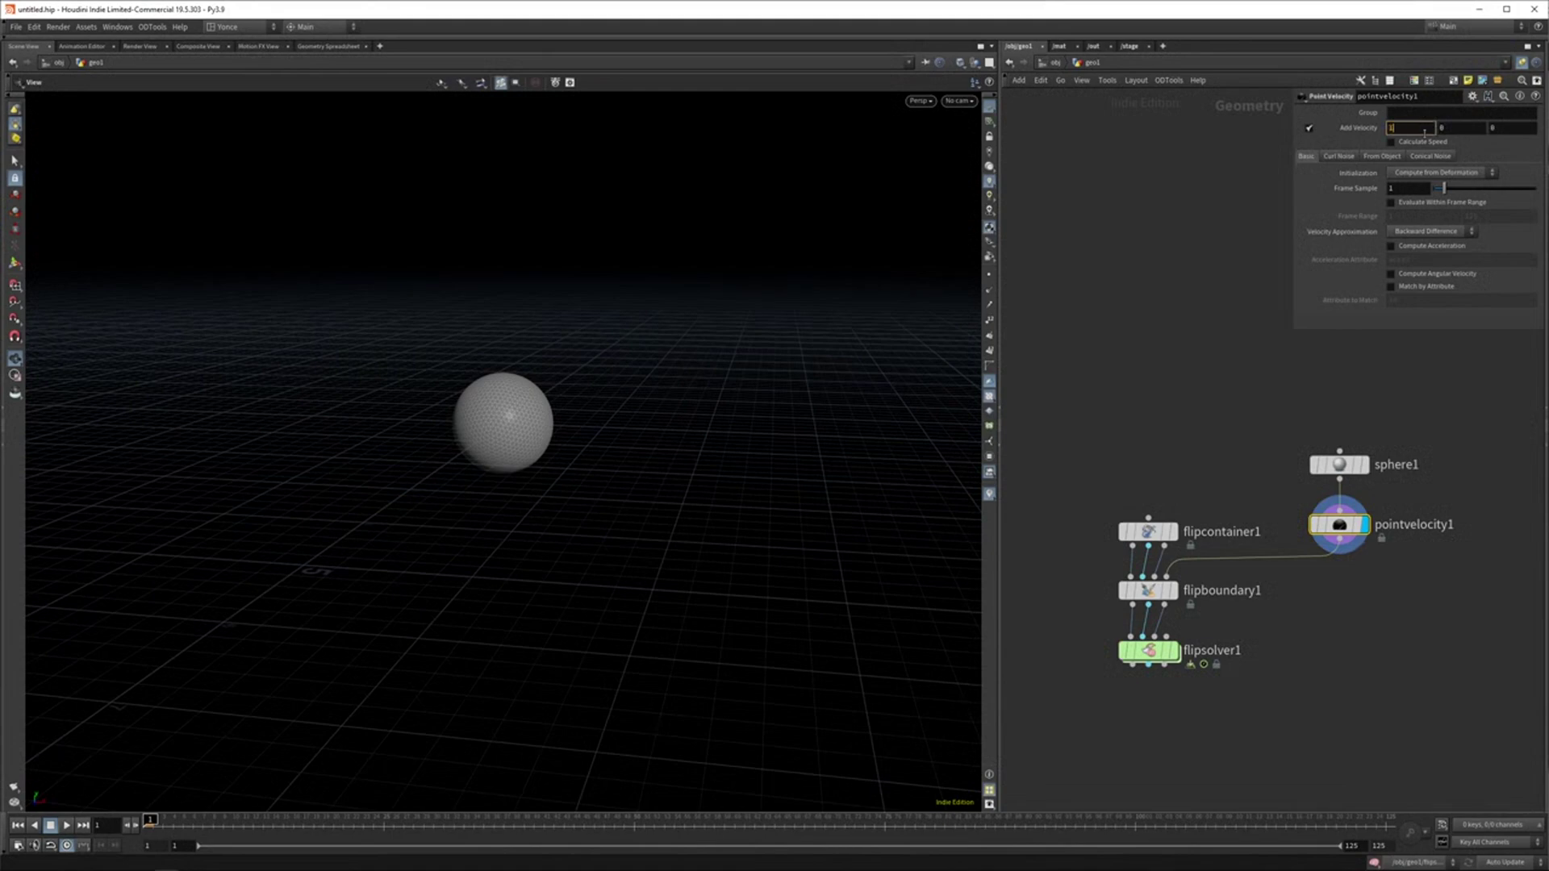
key("Return")
right_click_drag(465, 563, 652, 395)
left_click_drag(651, 395, 619, 395)
scroll(619, 395, "up", 2)
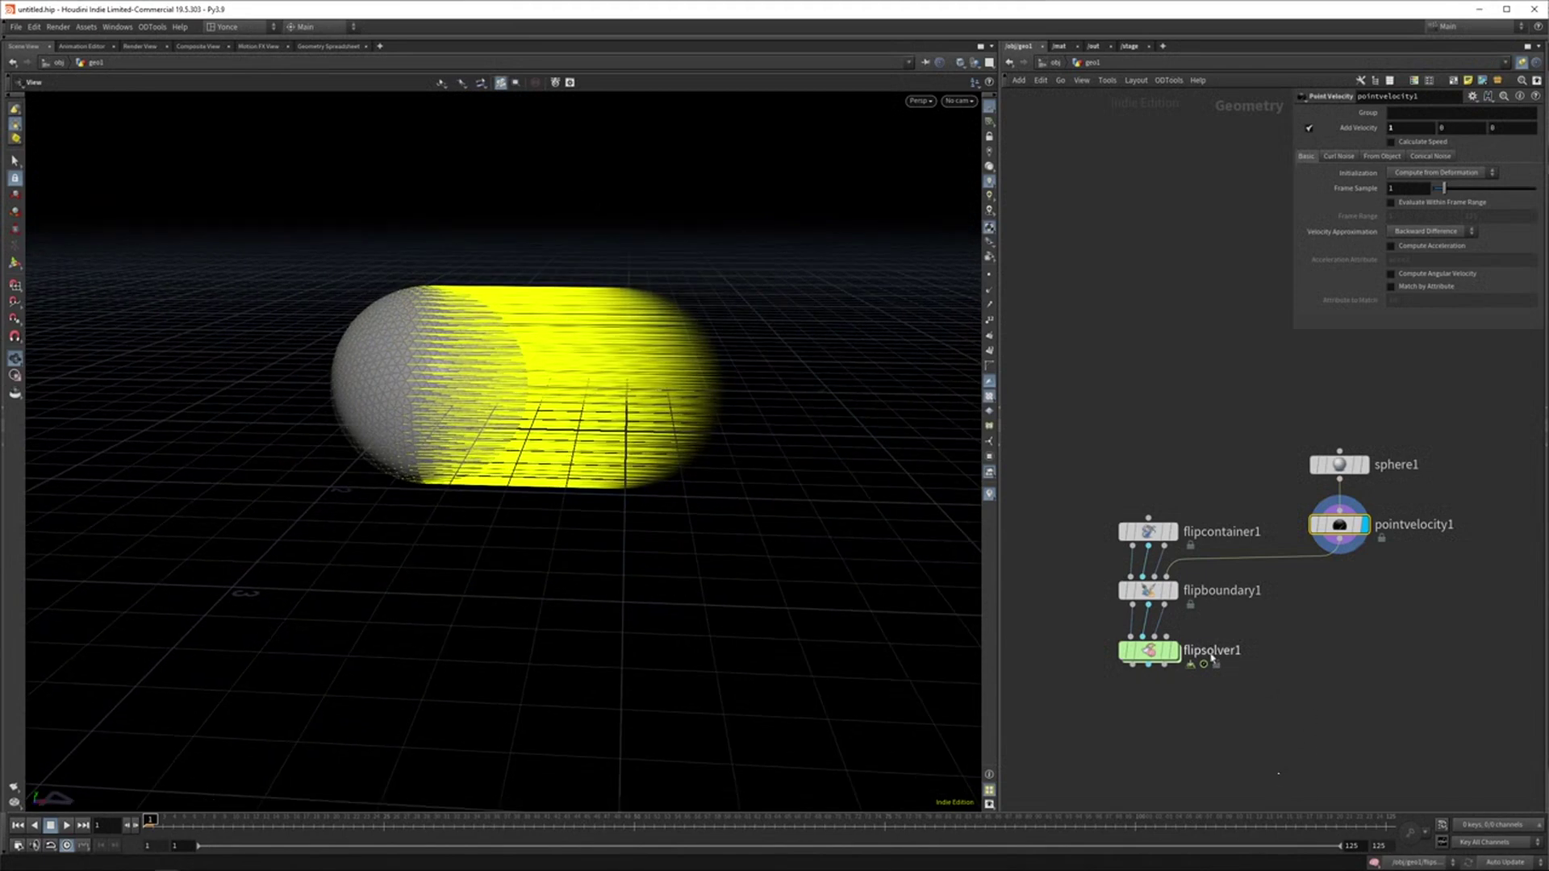
Step: Display the FLIP solver and play the simulation to inspect how the point velocity drives the emitted particles
left_click(1175, 652)
key("Up")
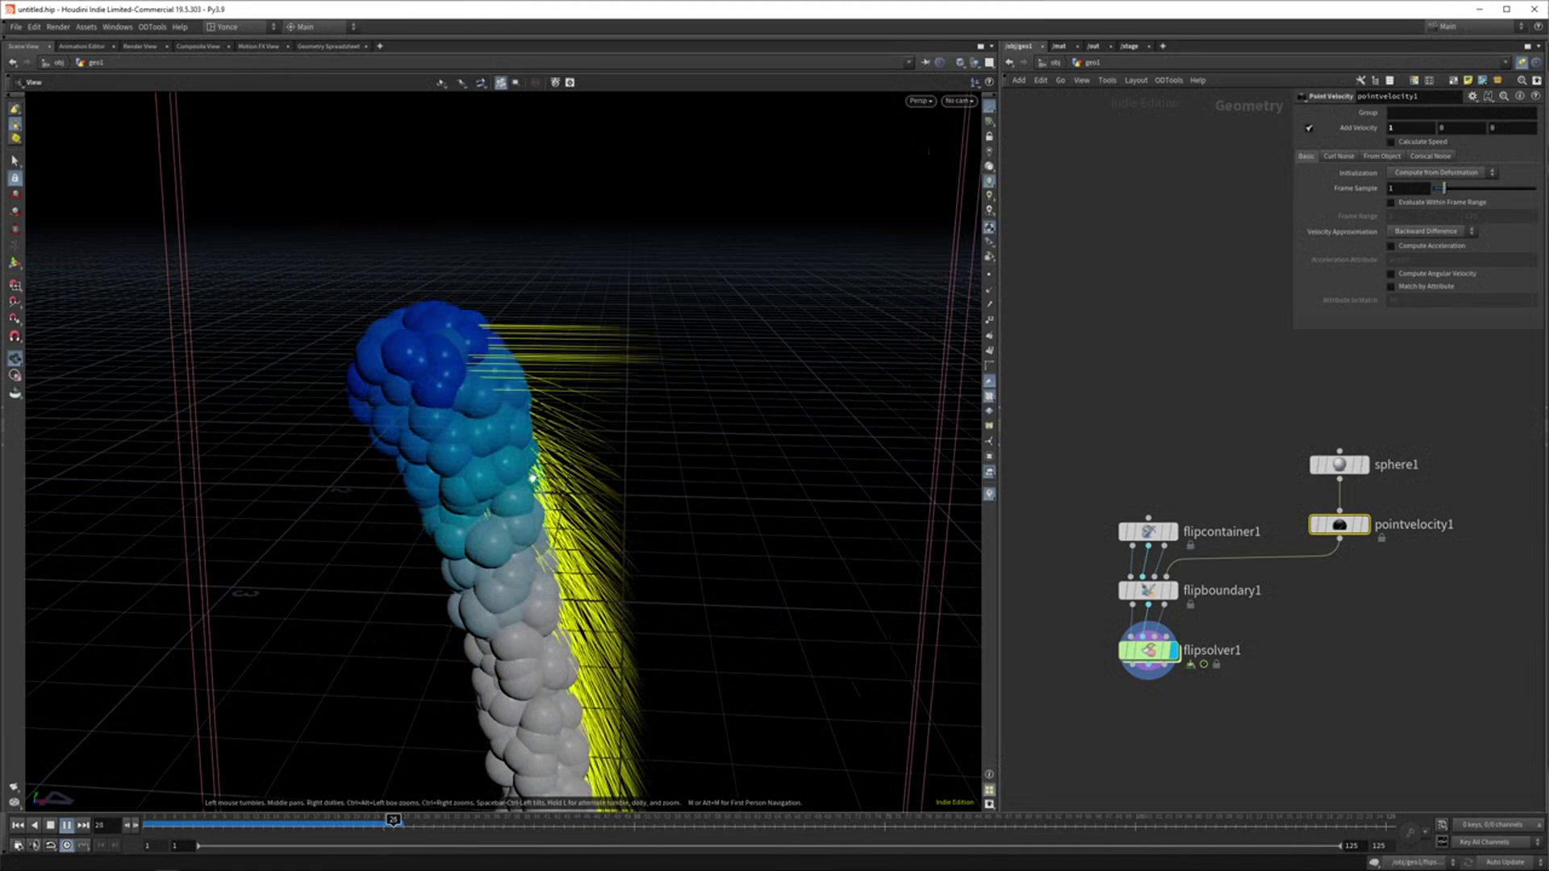
key("Up")
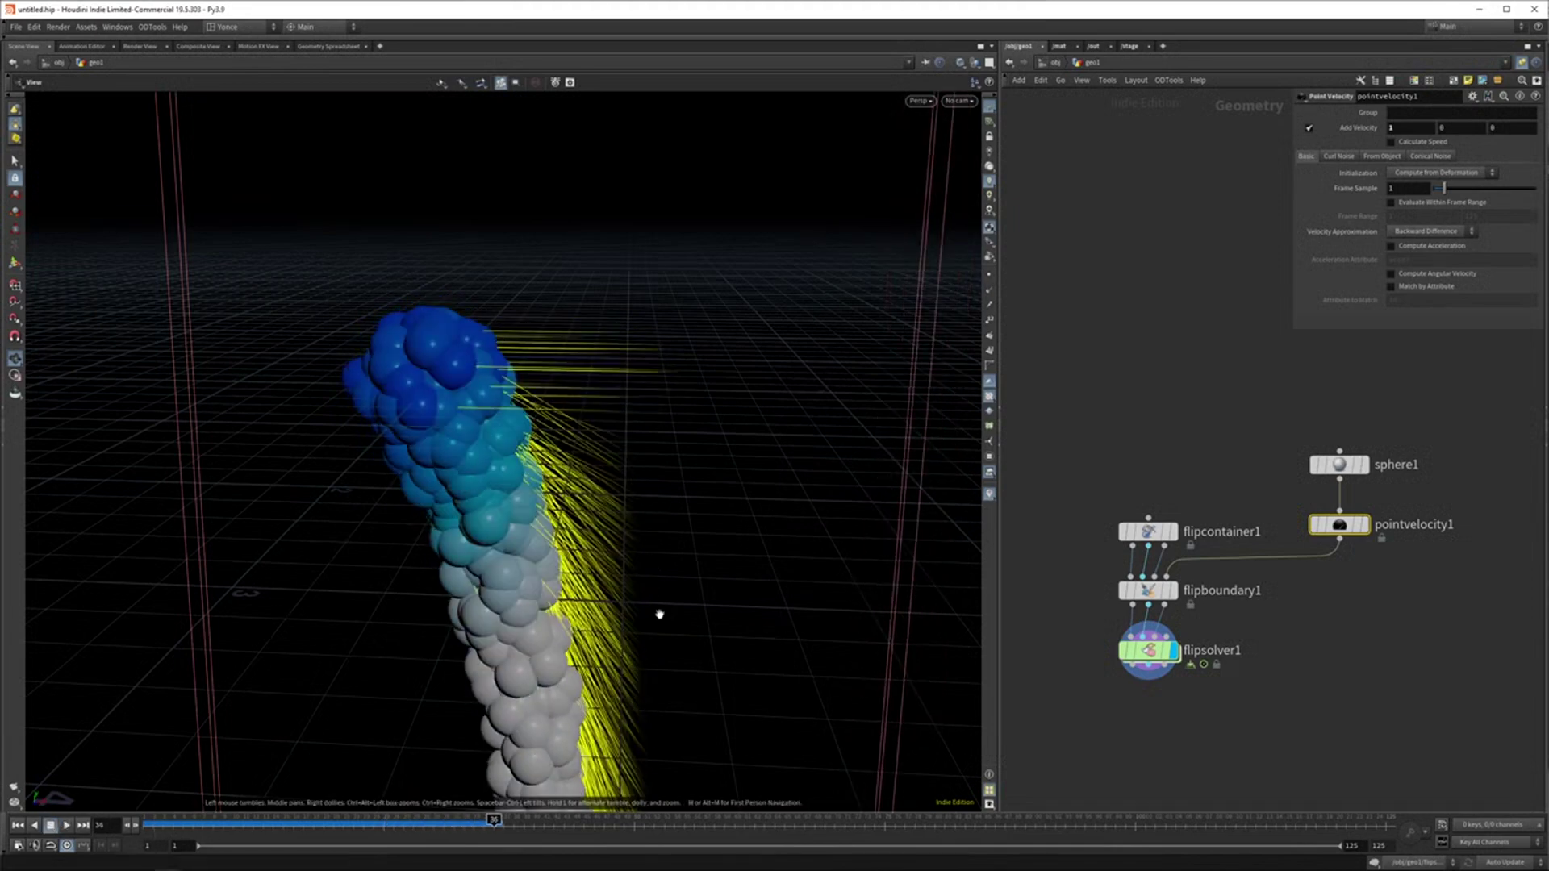
Step: Set the Point Velocity node's Add Velocity X value to 3 and play the simulation to inspect the stream
left_click(15, 825)
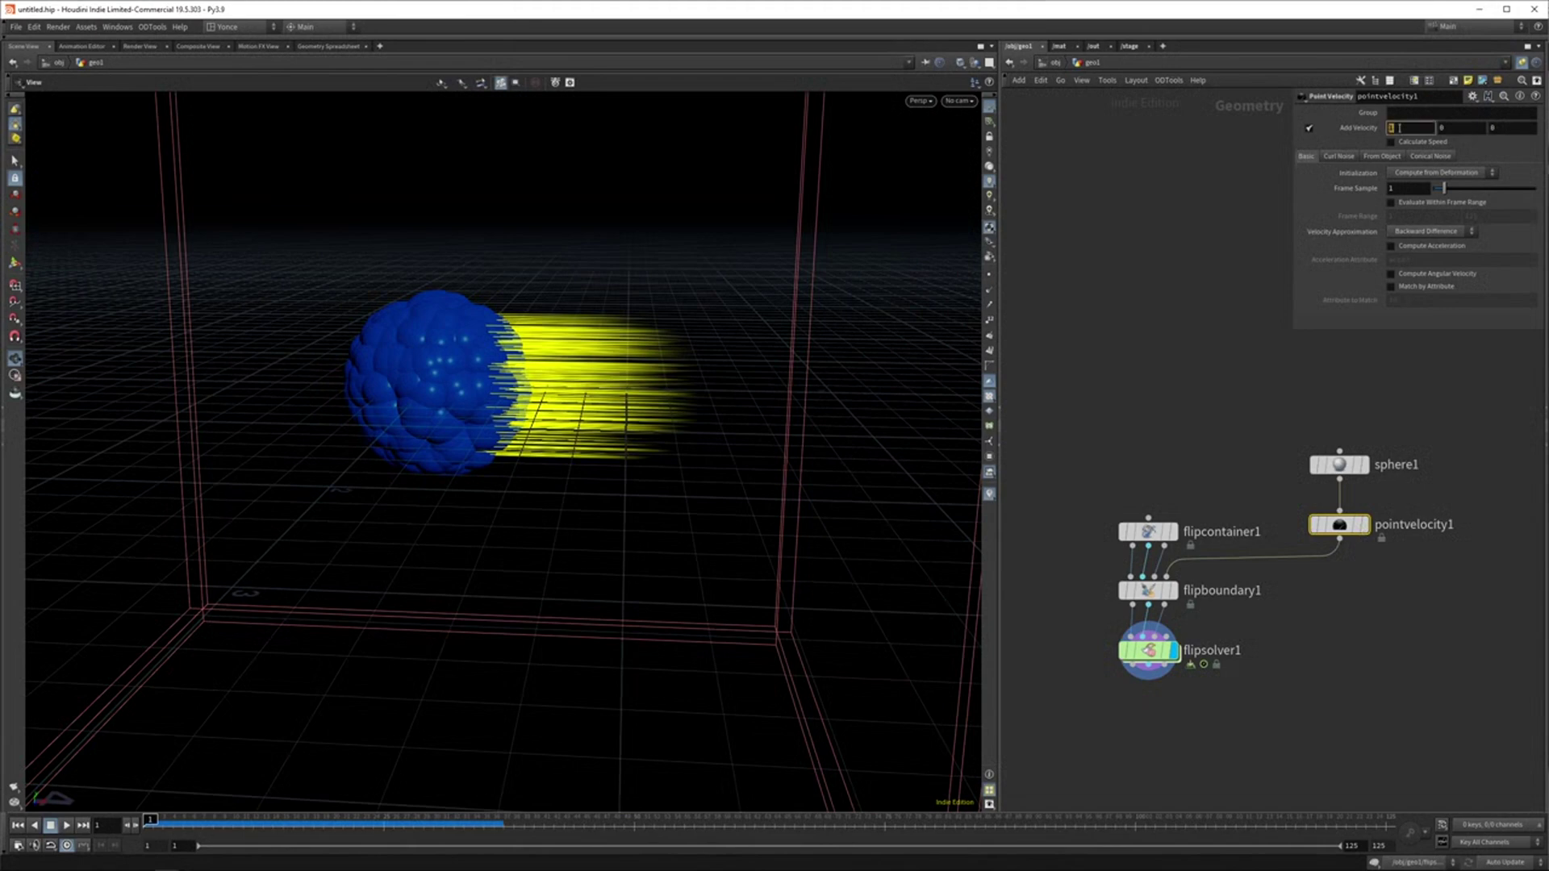
type("3")
key("Return")
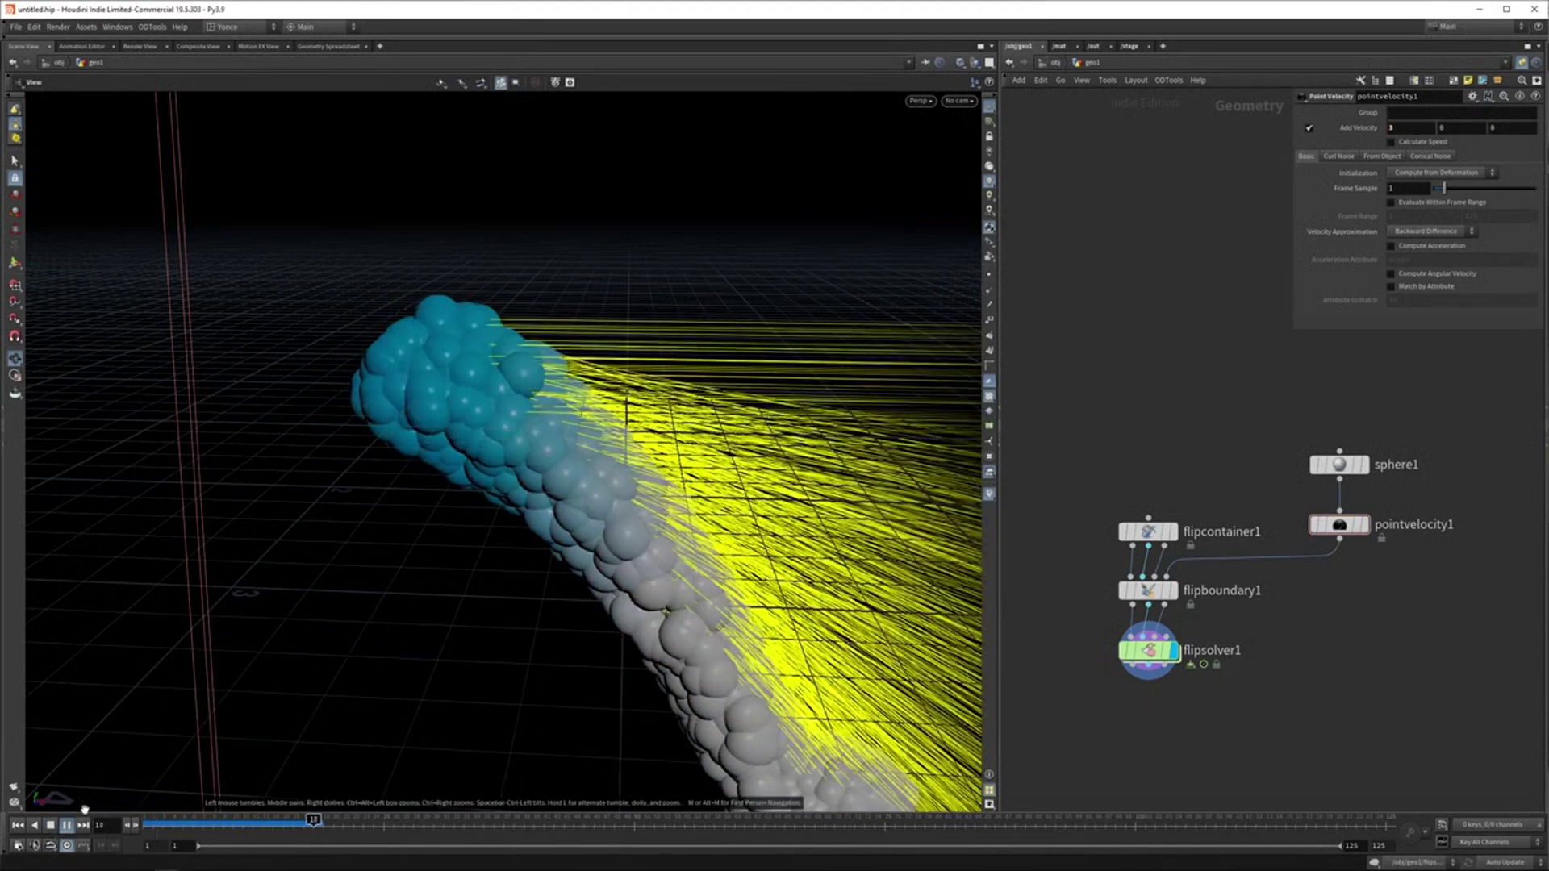
left_click(50, 824)
left_click(17, 825)
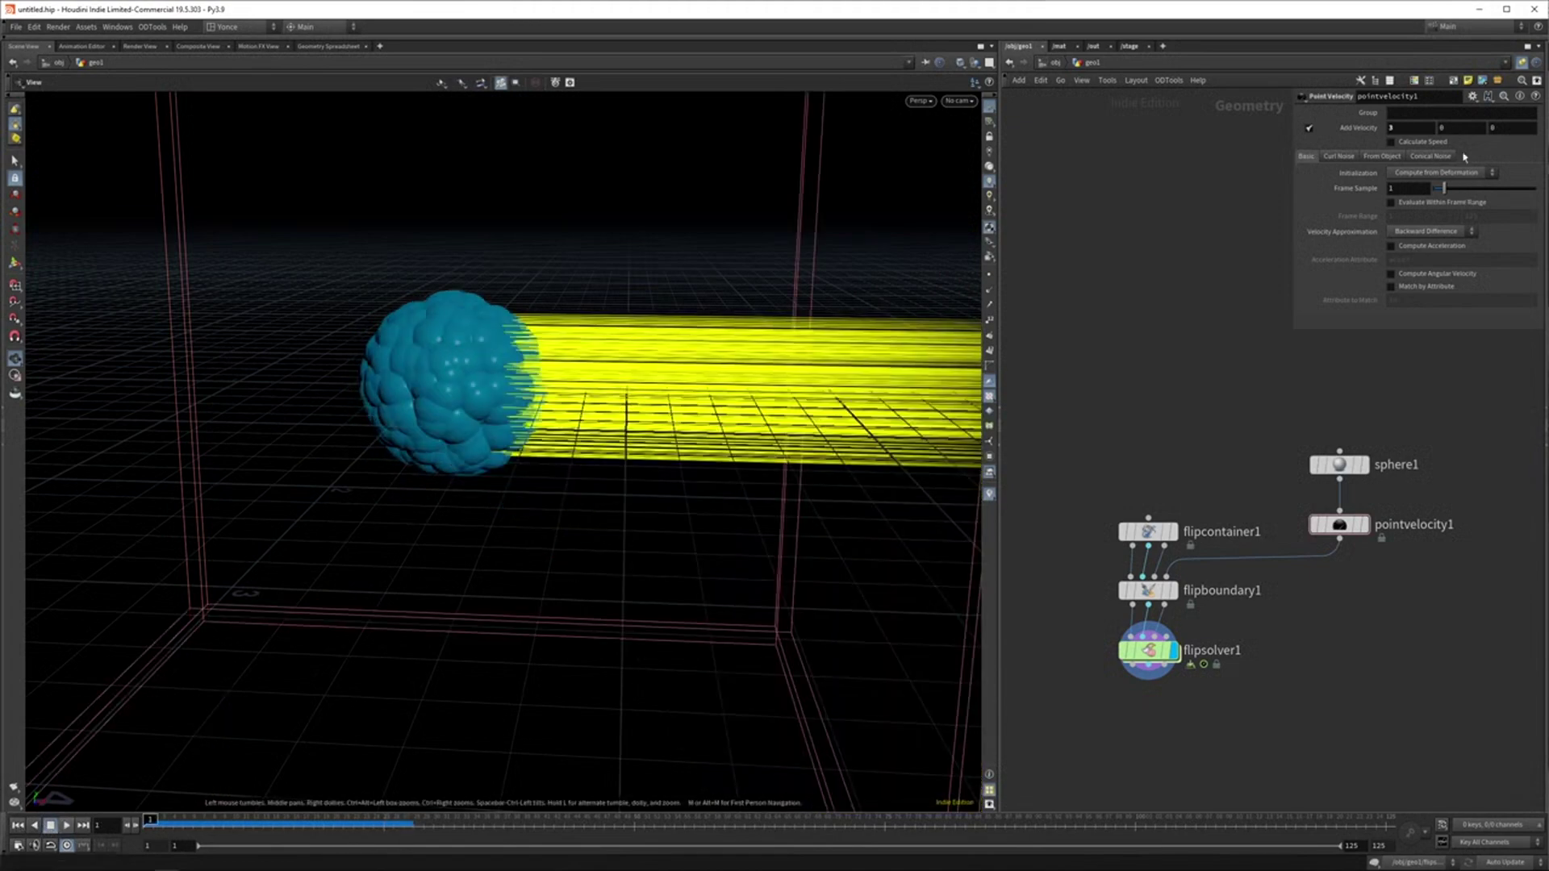
Step: Enable Add Curl Noise on the Point Velocity node, set Add Velocity X to 2, and play the simulation
left_click(1338, 156)
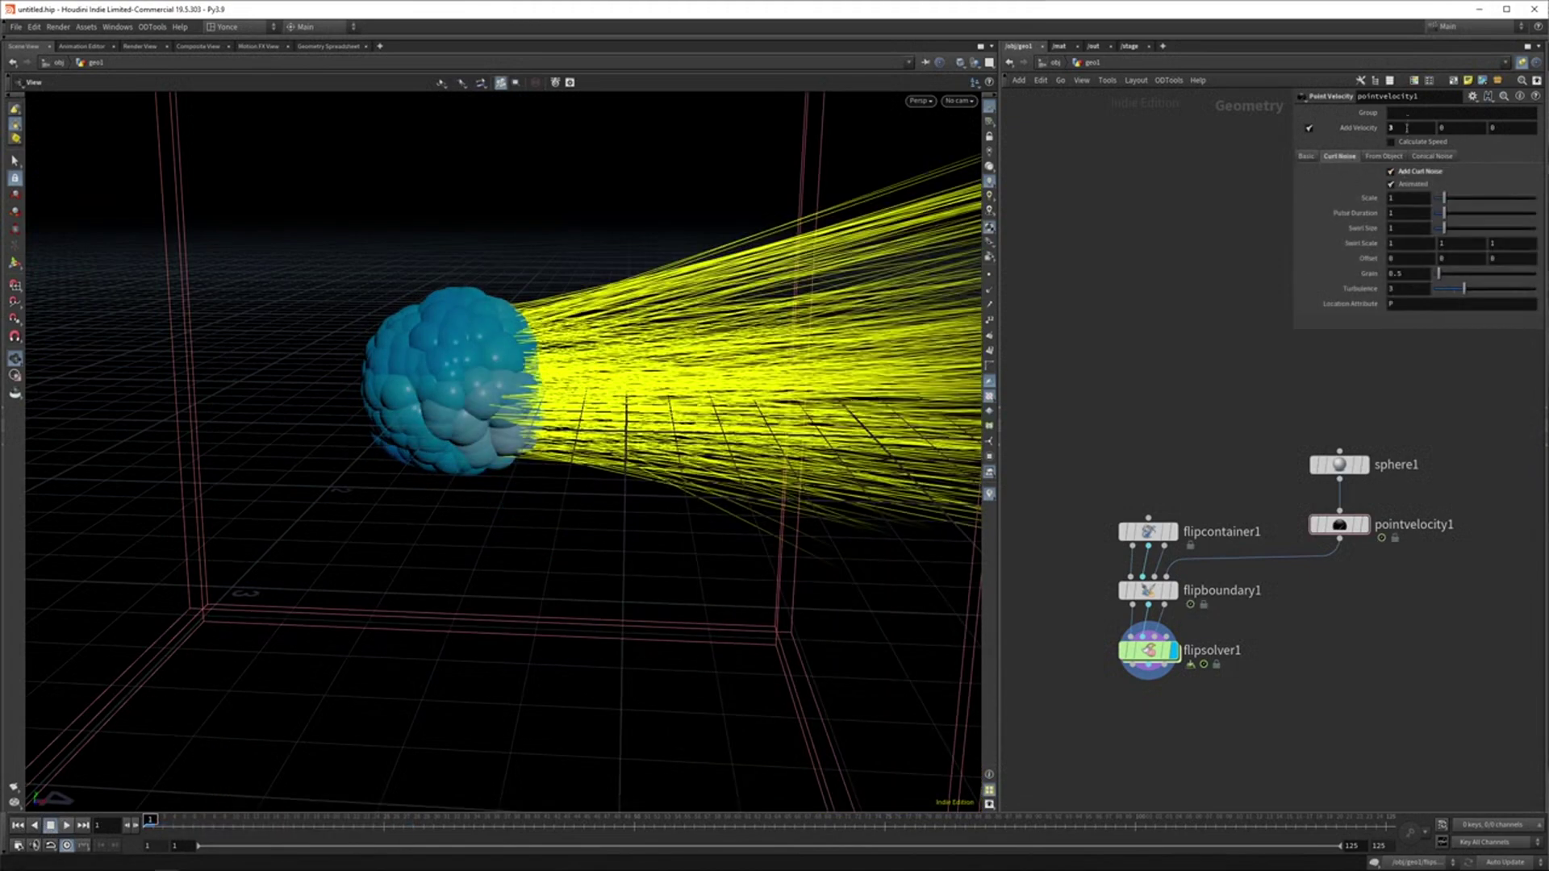
right_click_drag(322, 417, 764, 362)
left_click_drag(764, 363, 779, 278)
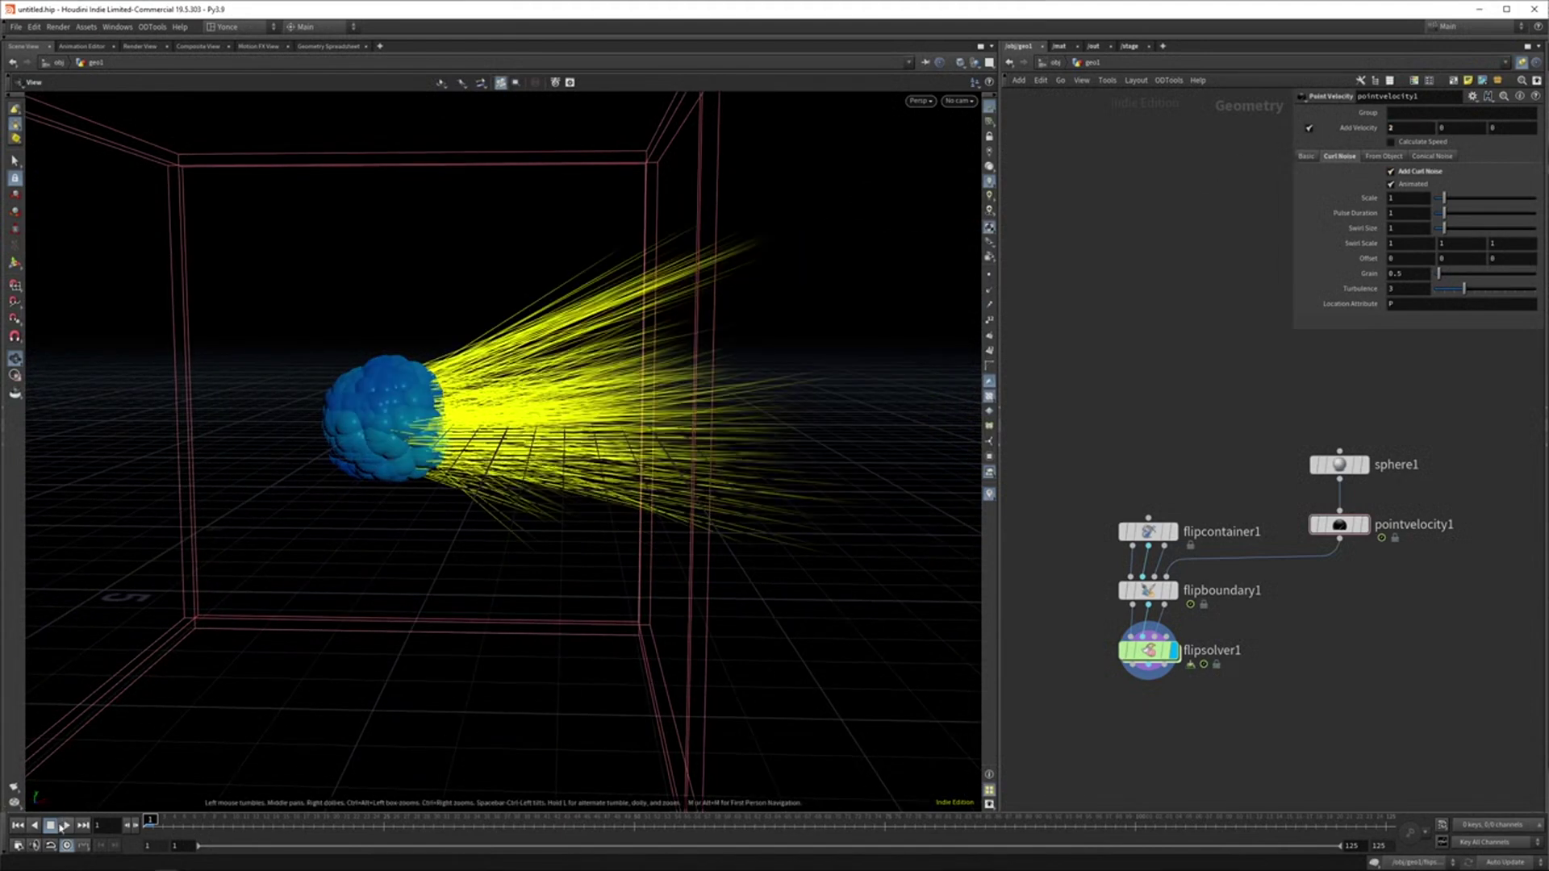
left_click(64, 825)
left_click_drag(452, 667, 193, 556)
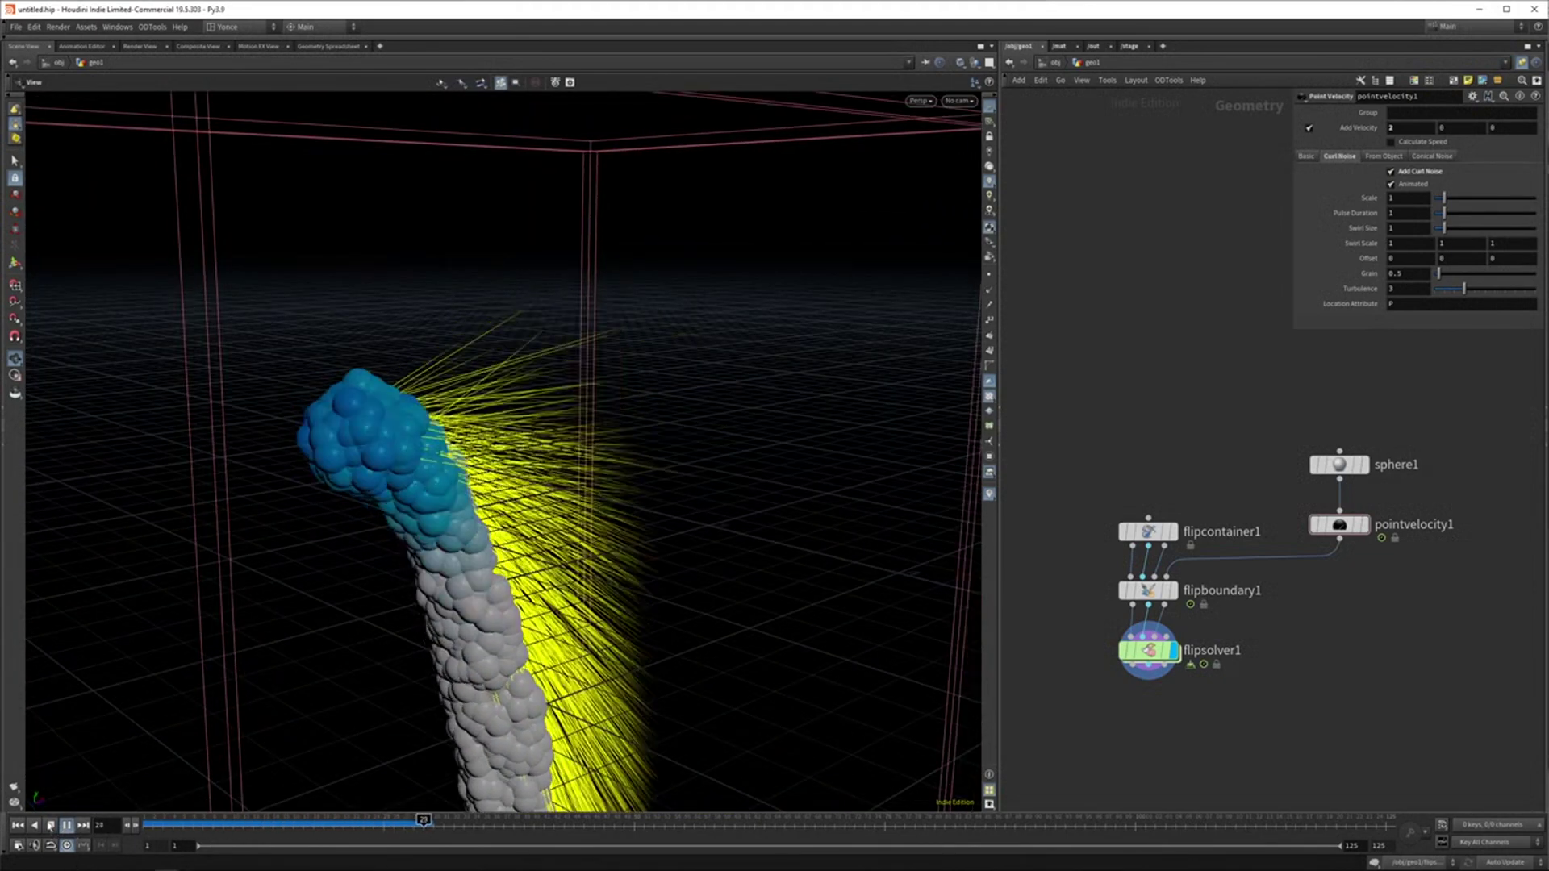
left_click(50, 826)
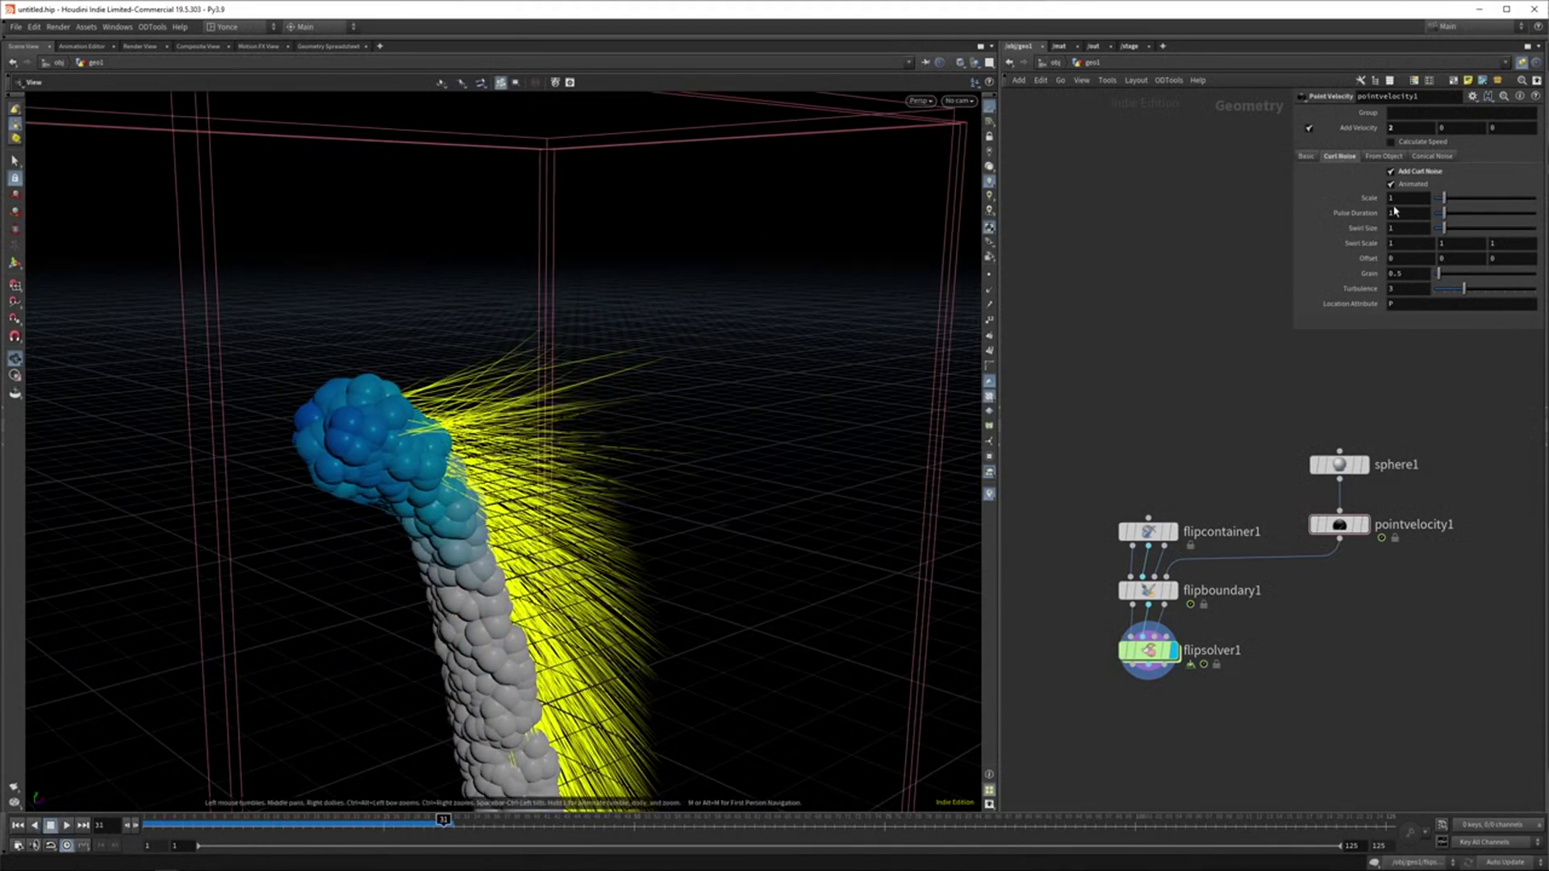
Step: Raise the curl noise Scale to 3.4 and replay the simulation from the first frame
middle_click_drag(1394, 199, 1464, 199)
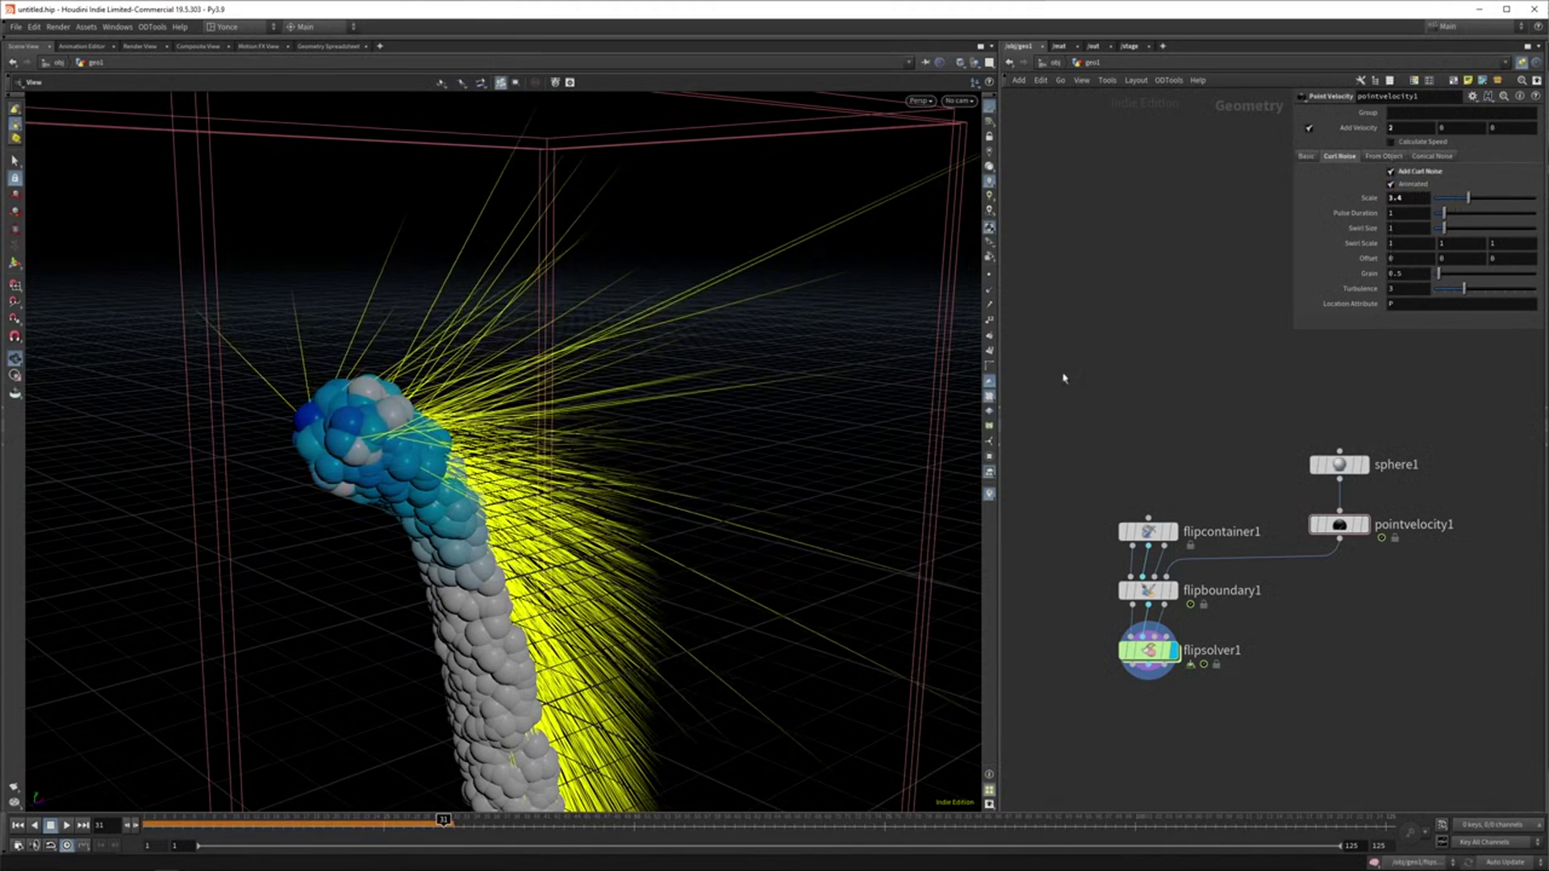
left_click(17, 825)
left_click(66, 825)
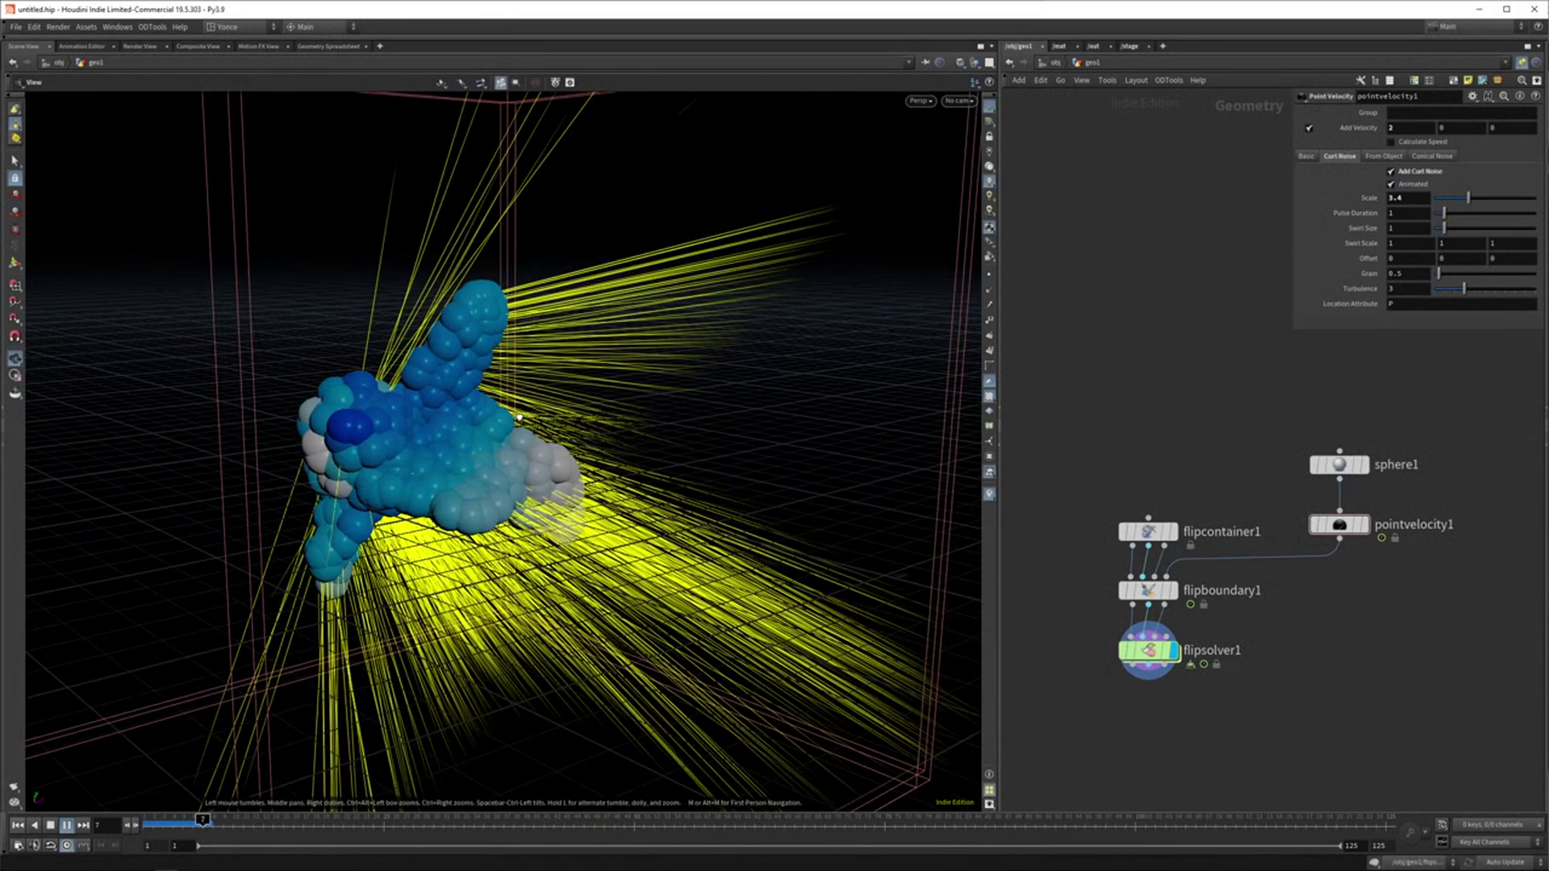
left_click_drag(385, 412, 274, 796)
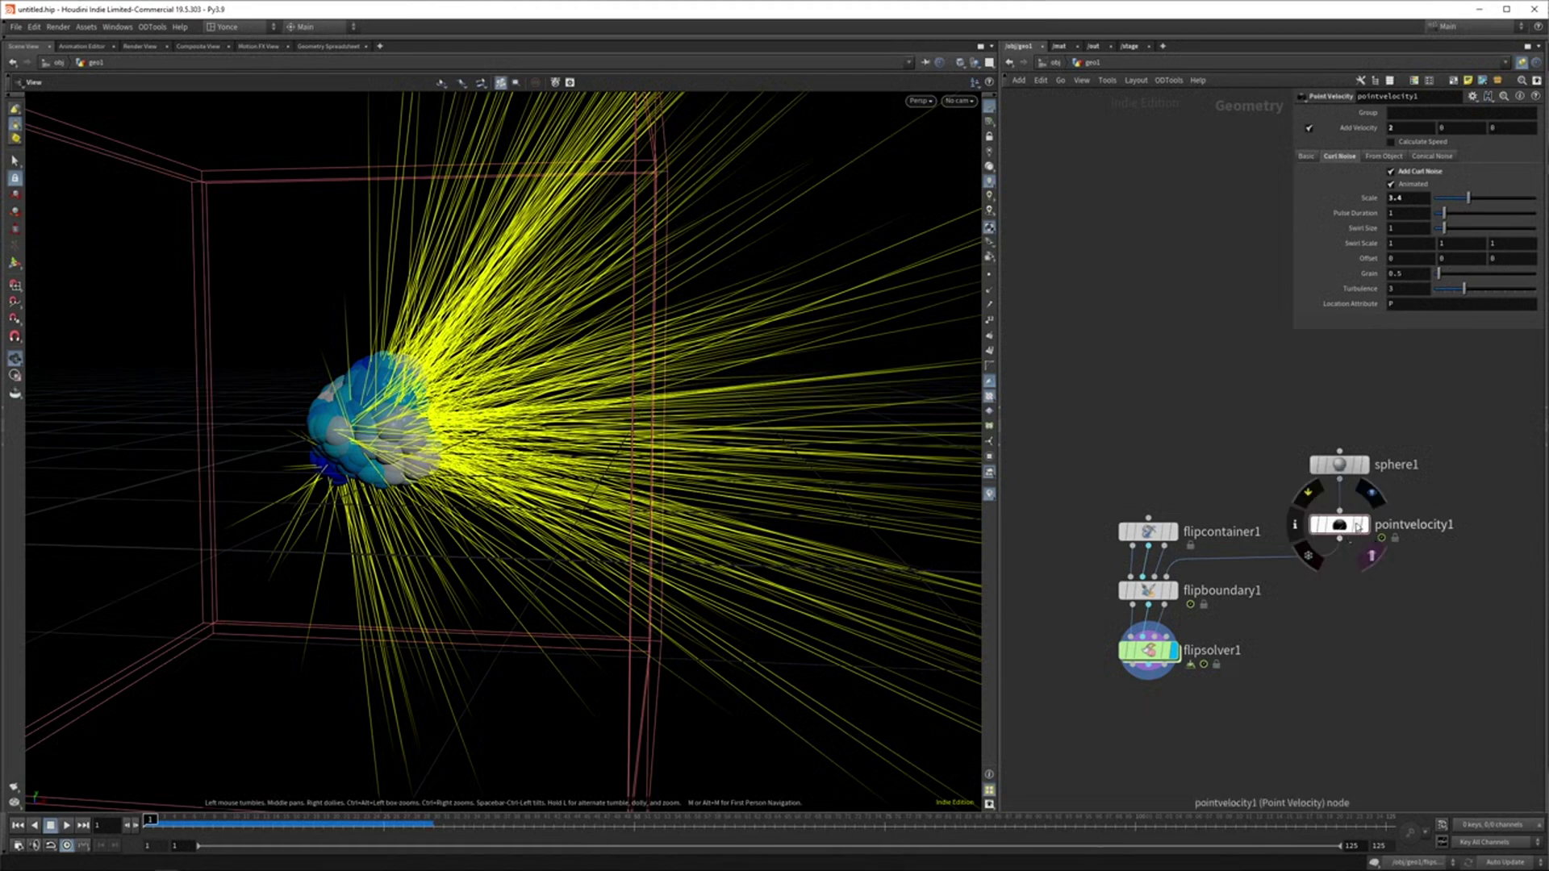
Step: Turn off the velocity vector visualization through the Point Velocity node's information
left_click(1294, 524)
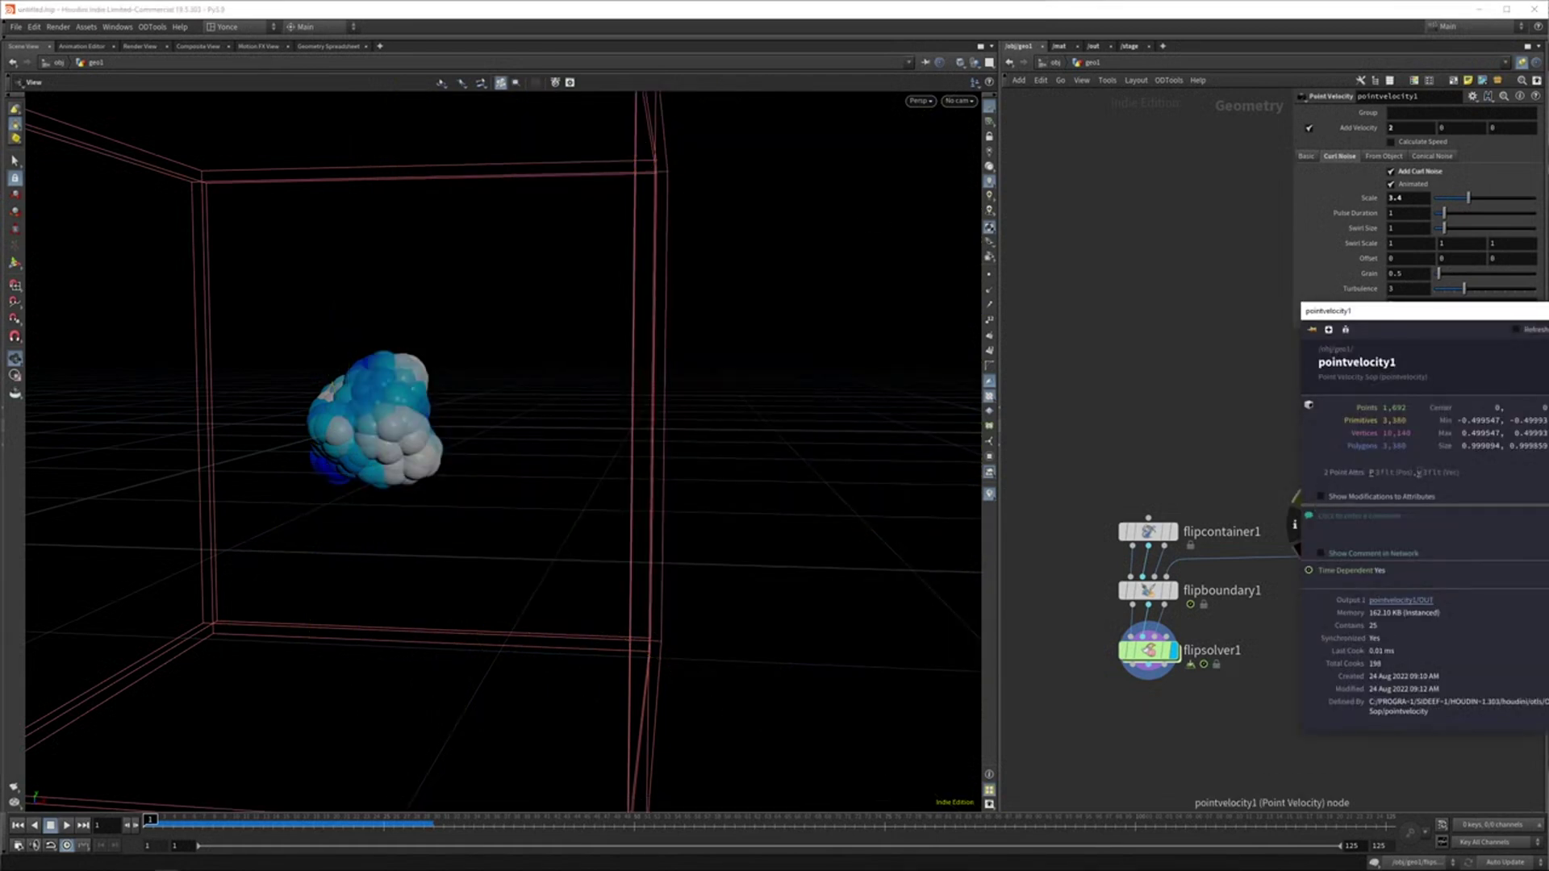
left_click(1118, 332)
middle_click_drag(1121, 382, 1127, 382)
left_click_drag(625, 484, 681, 509)
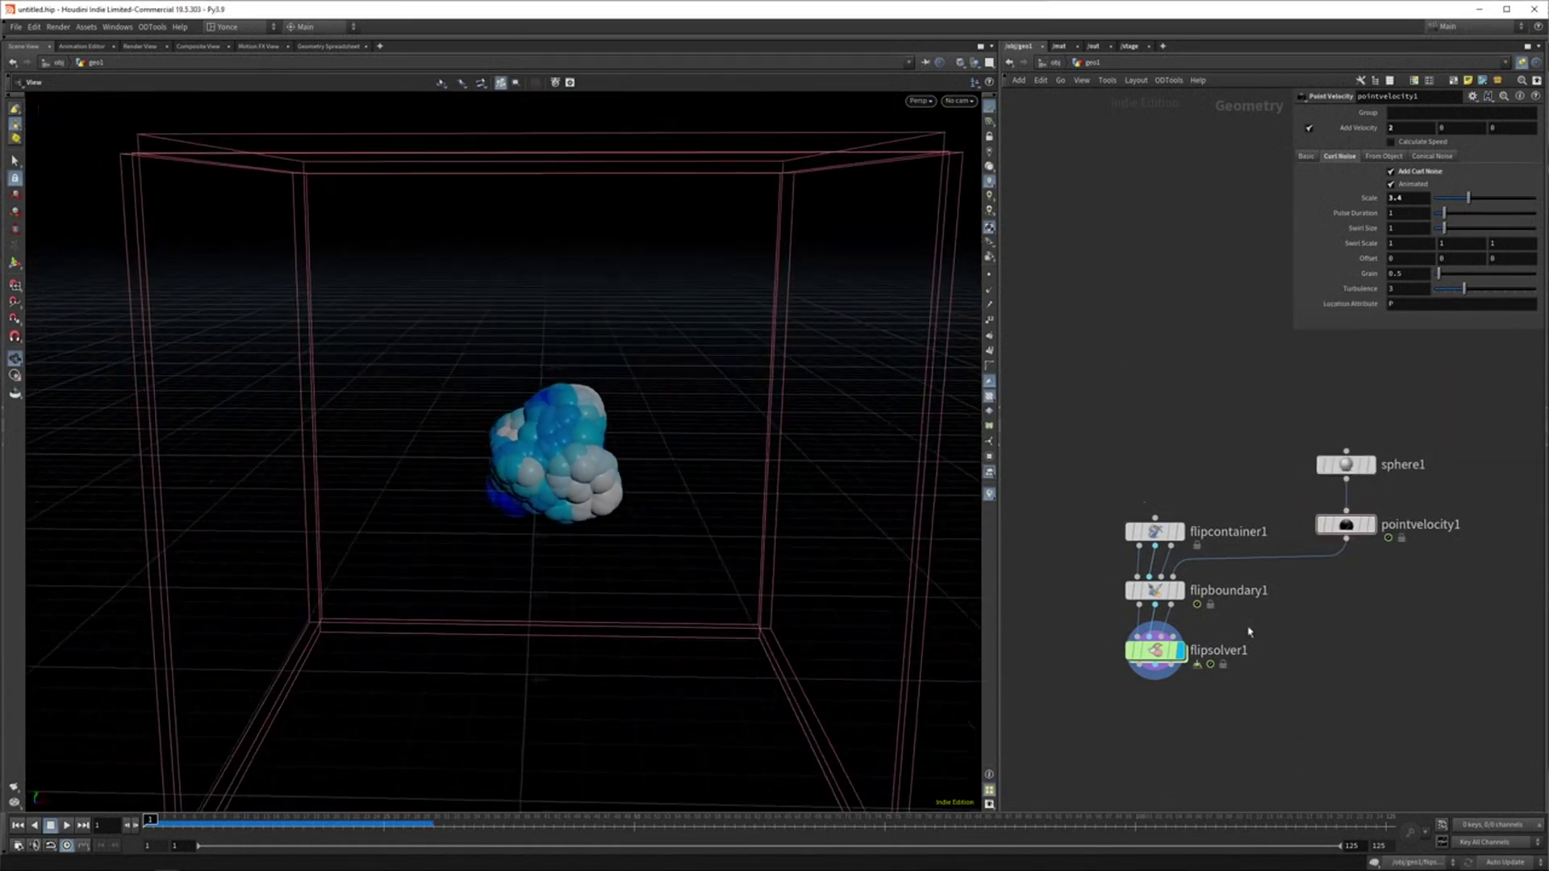
Step: Make room in the network and insert a FLIP Collide node between the FLIP Boundary and the FLIP Solver
left_click_drag(1084, 448, 1194, 603)
left_click_drag(1218, 597, 1218, 531)
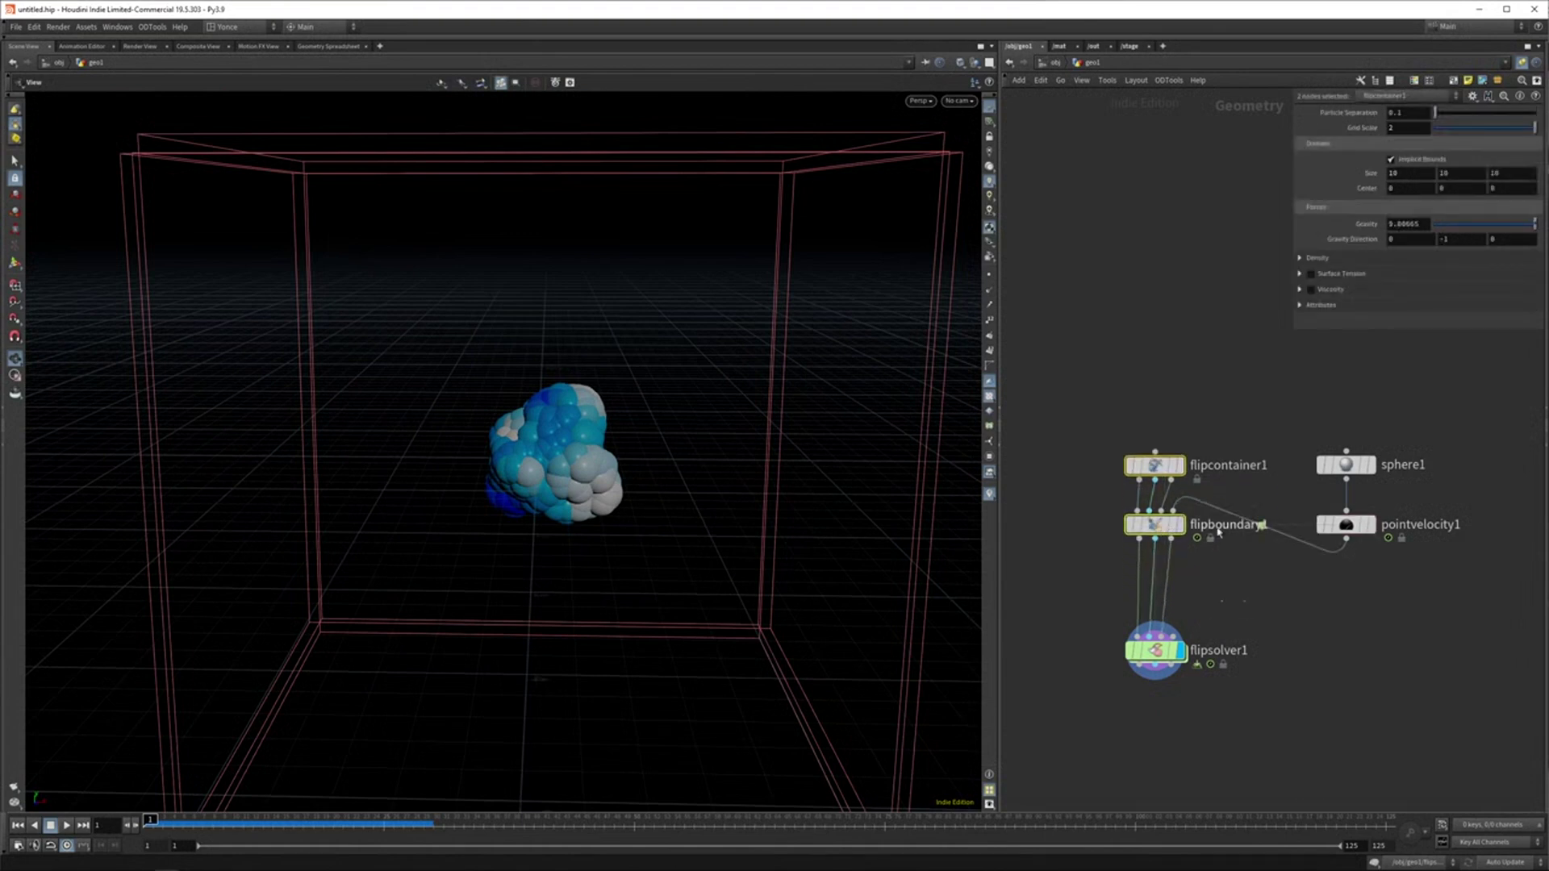
mouse_move(1324, 456)
left_mouse_down()
mouse_move(1349, 541)
mouse_move(1332, 465)
left_mouse_up()
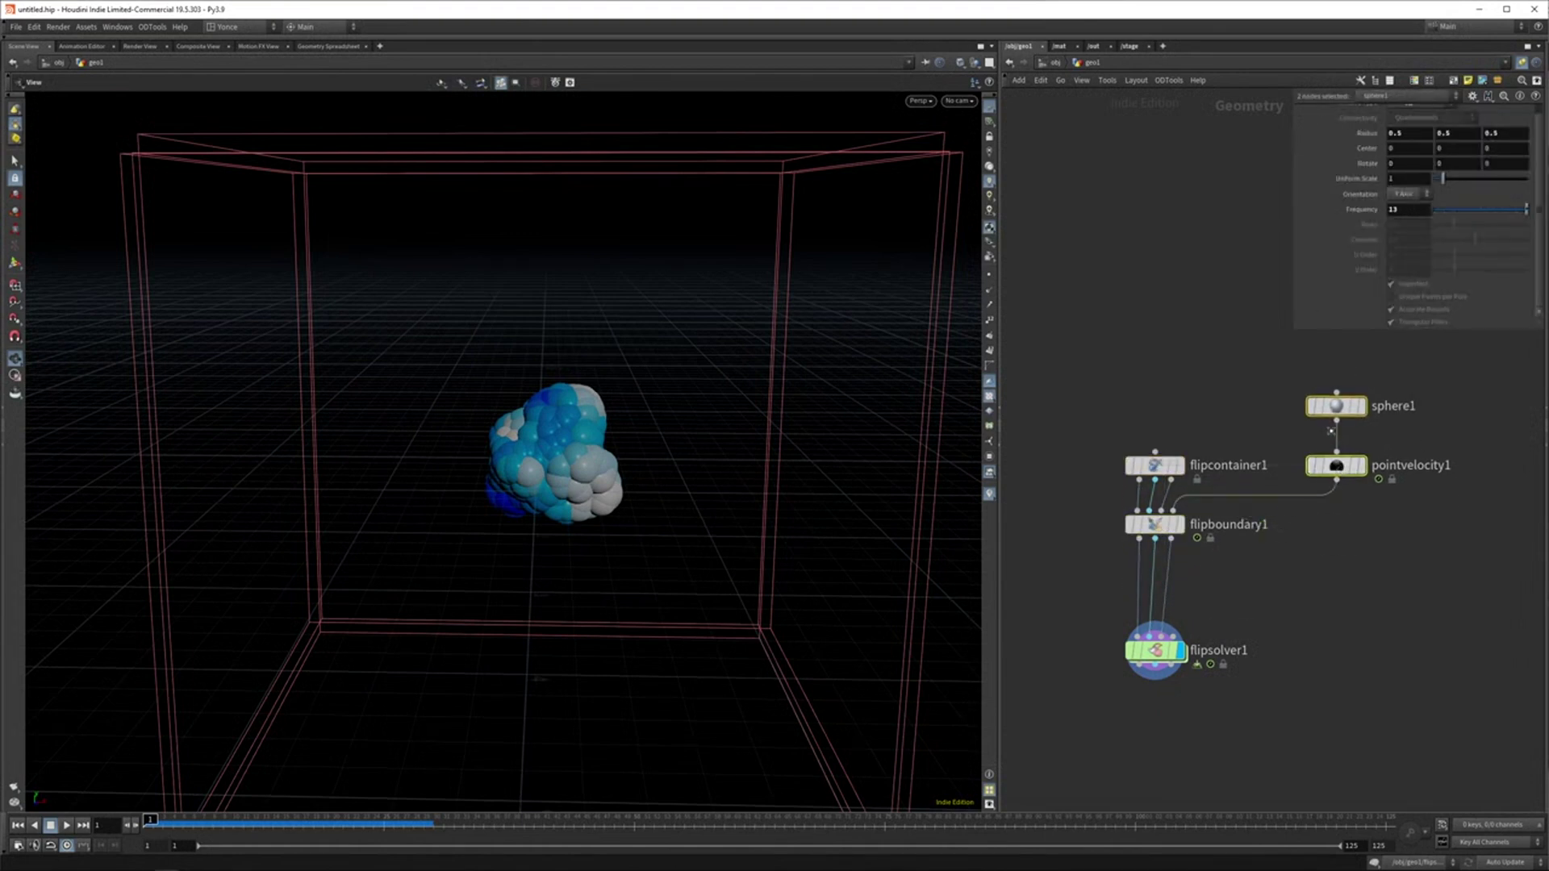
key("Tab")
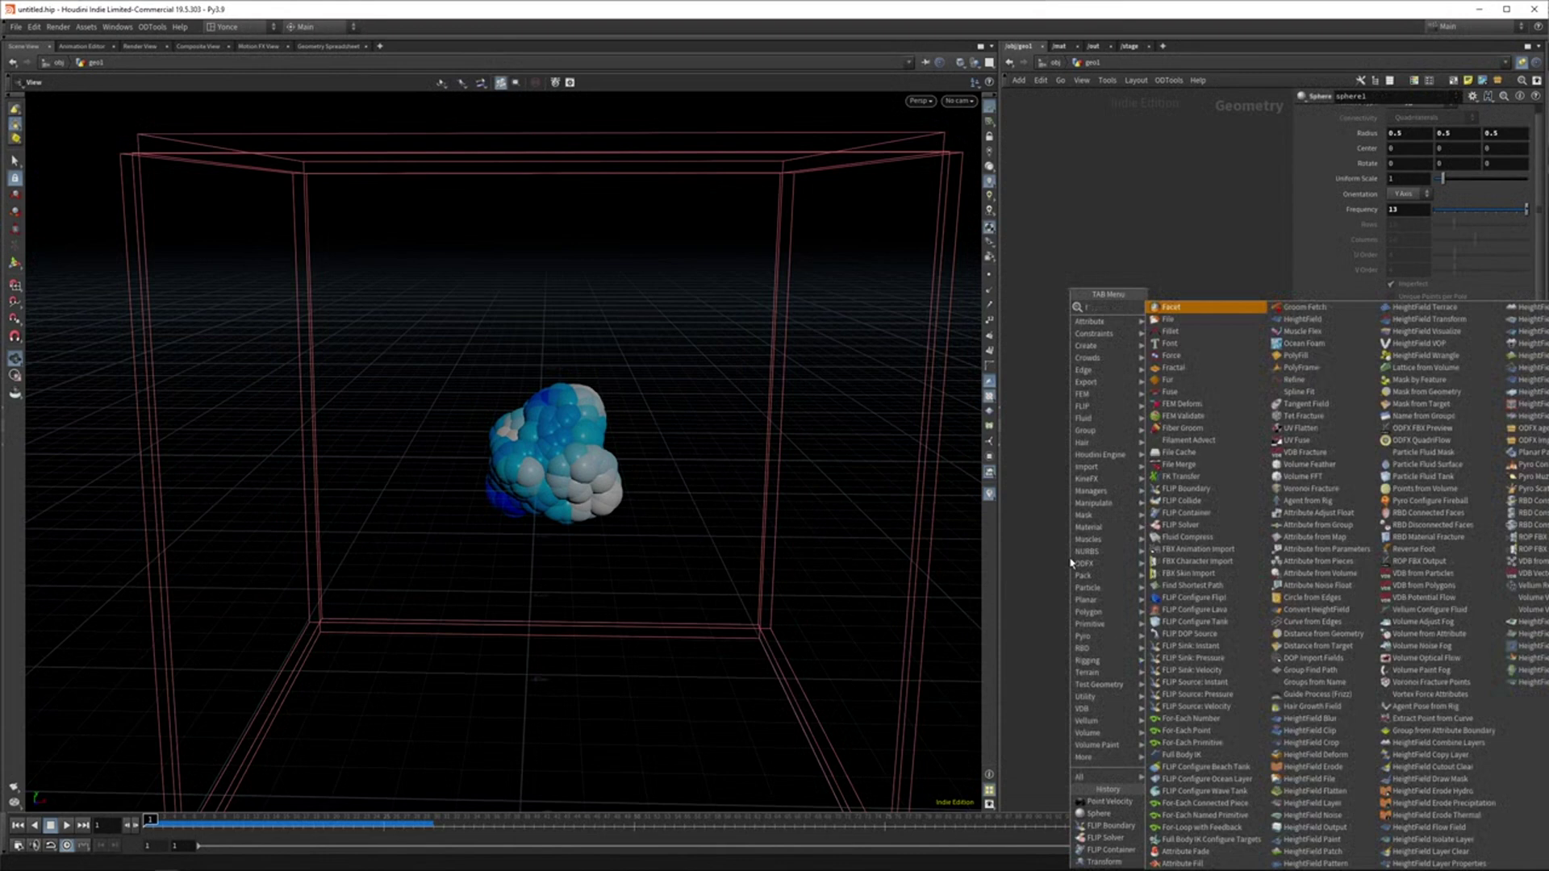
type("flip b")
key("Return")
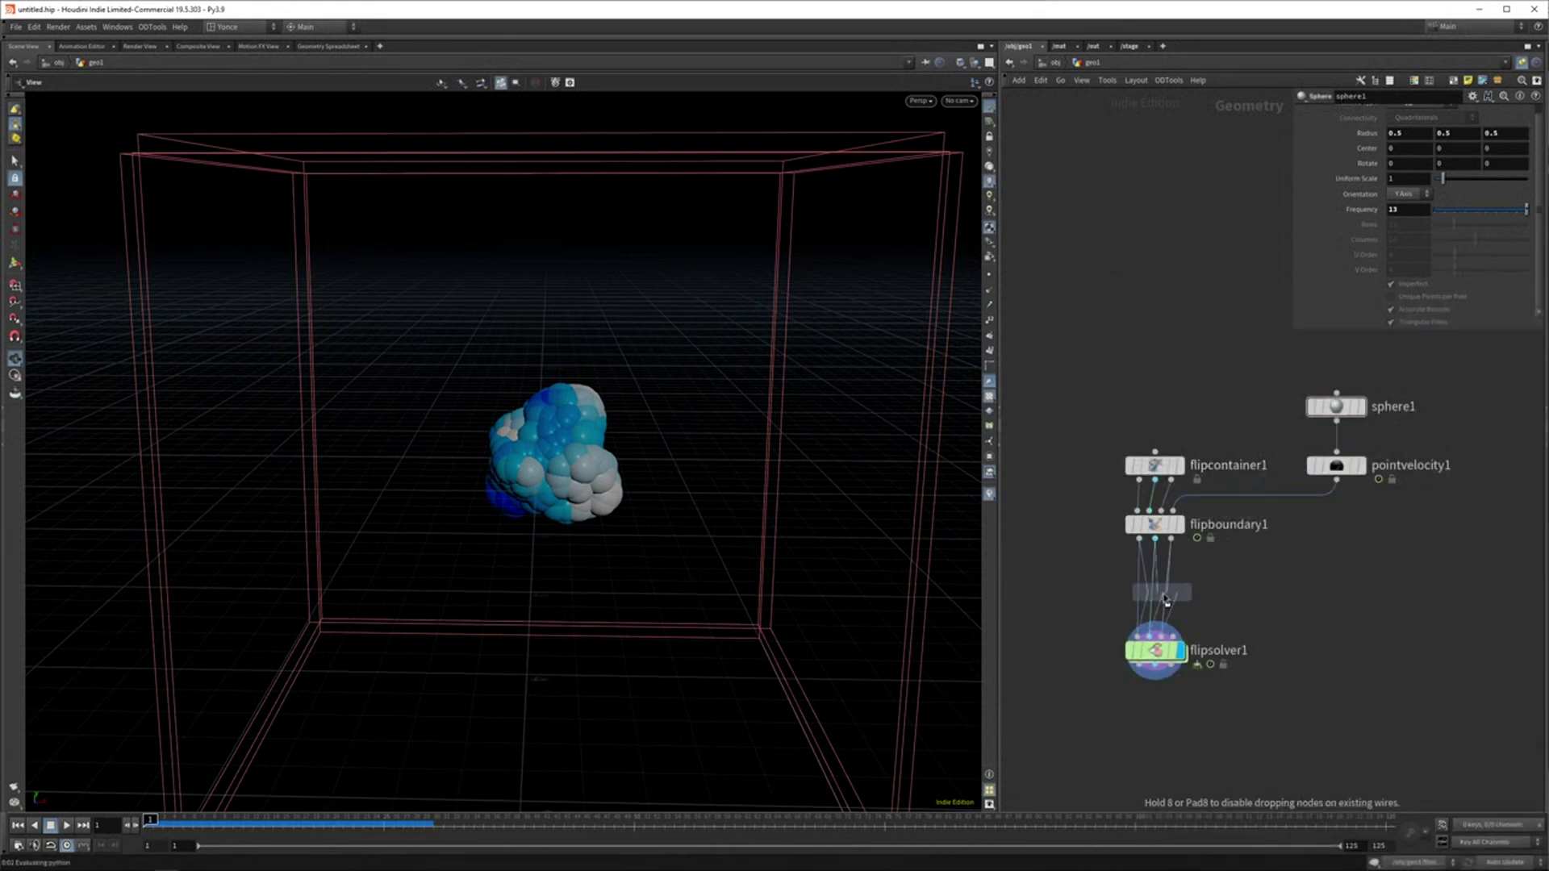
left_click(1159, 593)
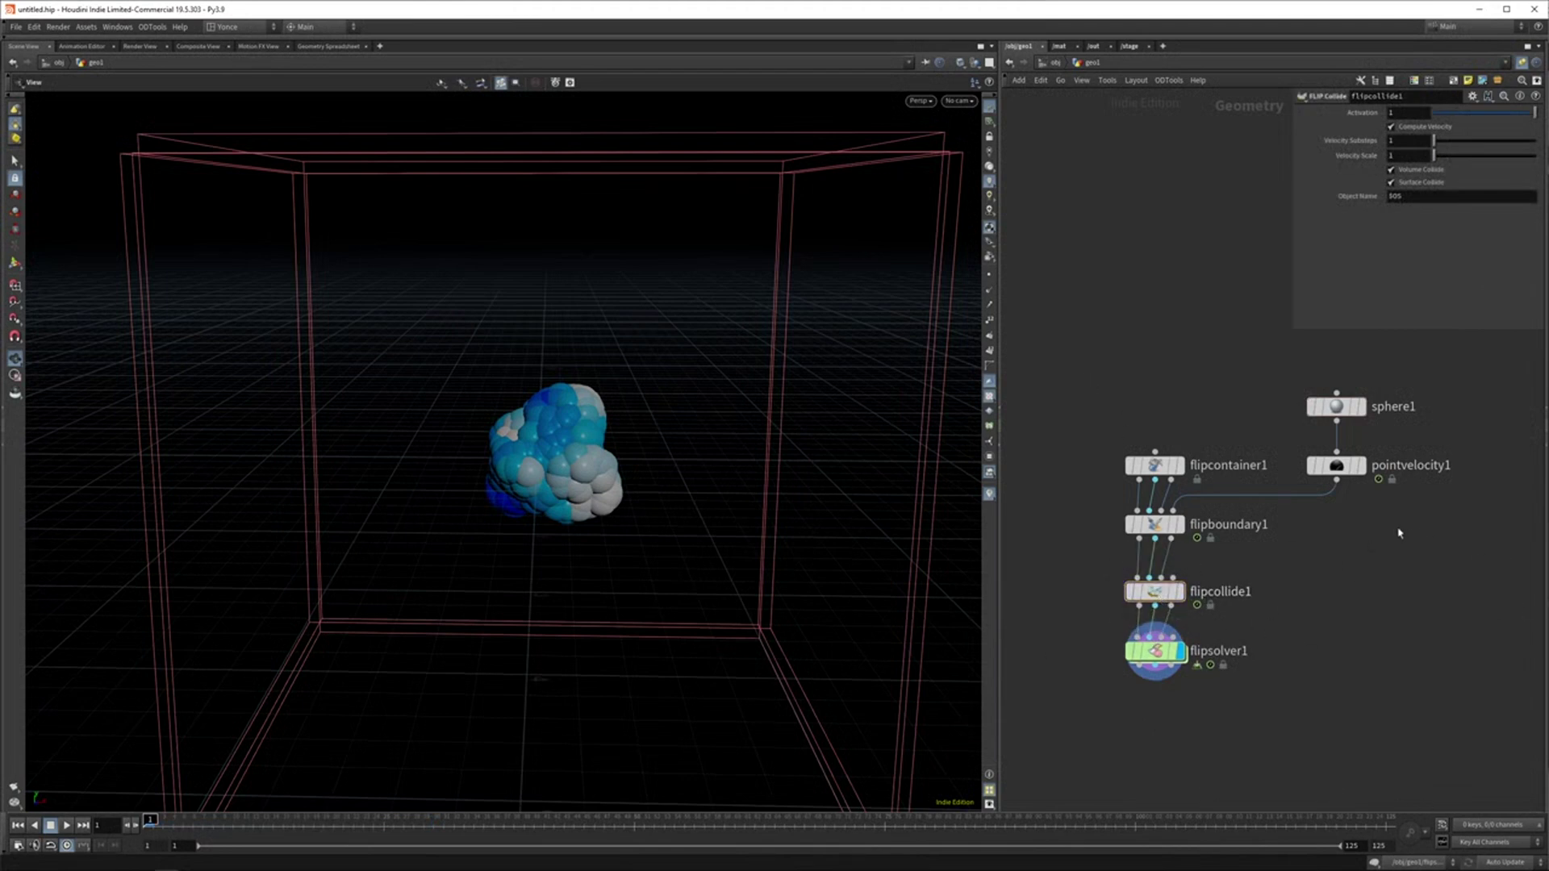
Step: Add a Box node beneath the Point Velocity node and connect a Transform node to its output
key("Tab")
type("box")
key("Return")
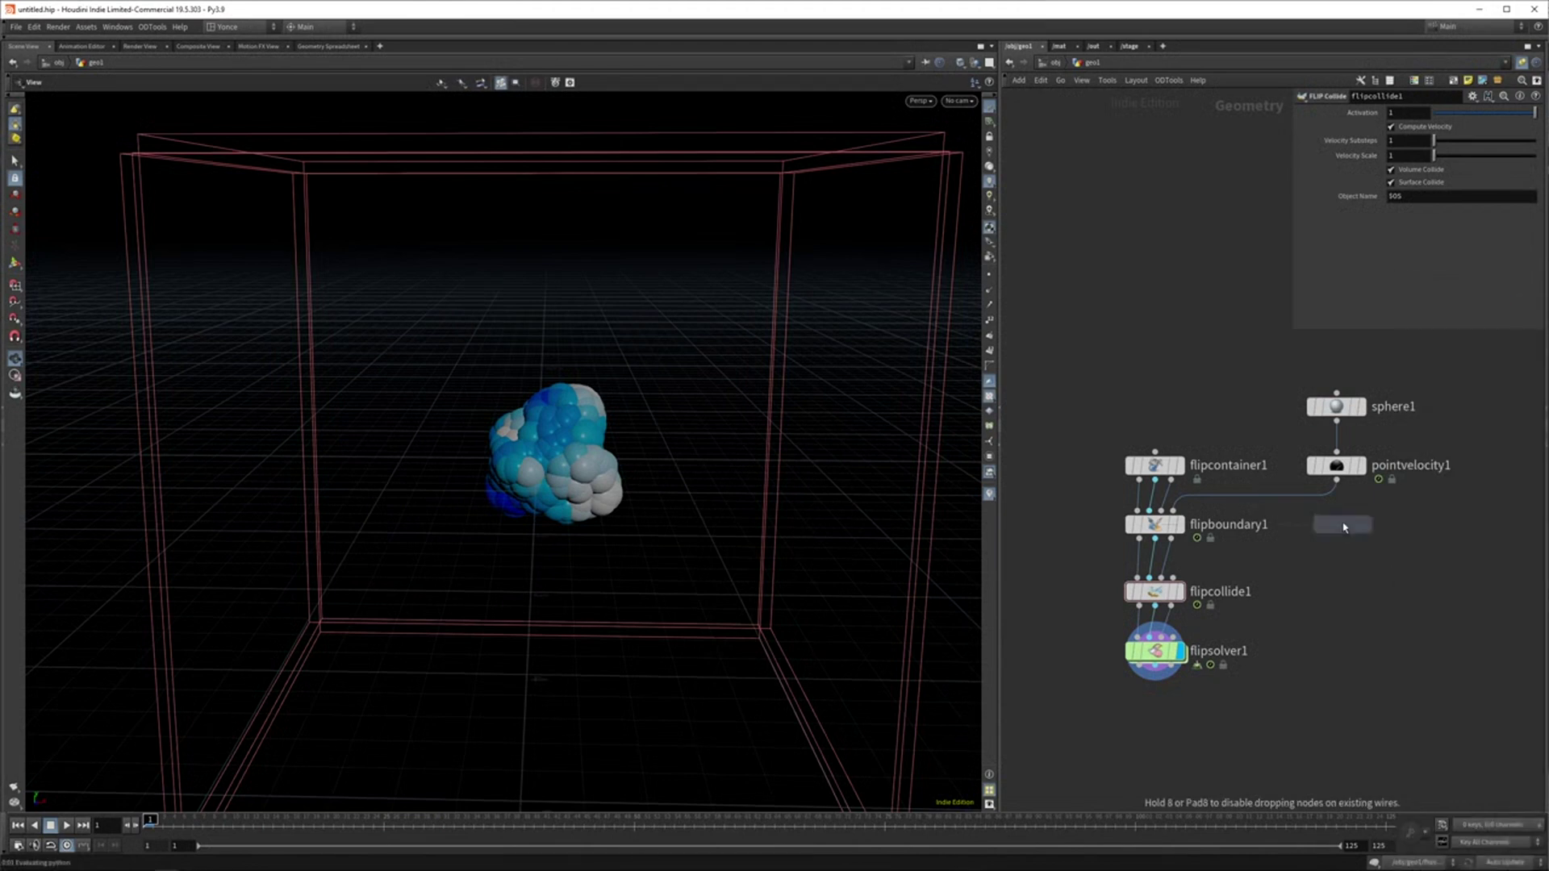
left_click(1332, 528)
key("Tab")
type("trans")
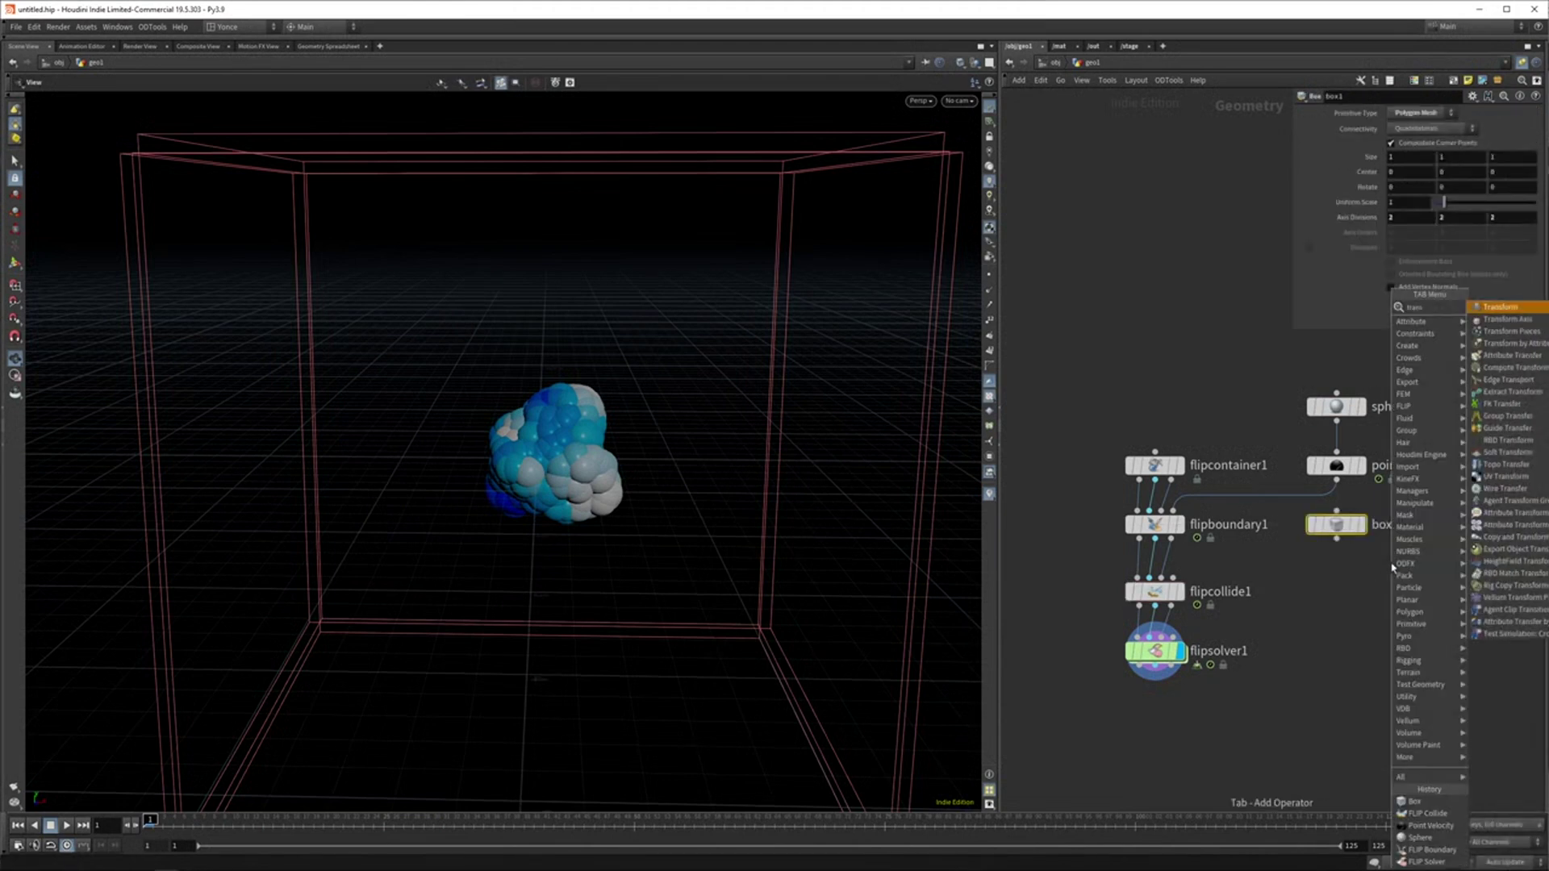
key("Return")
key("Return")
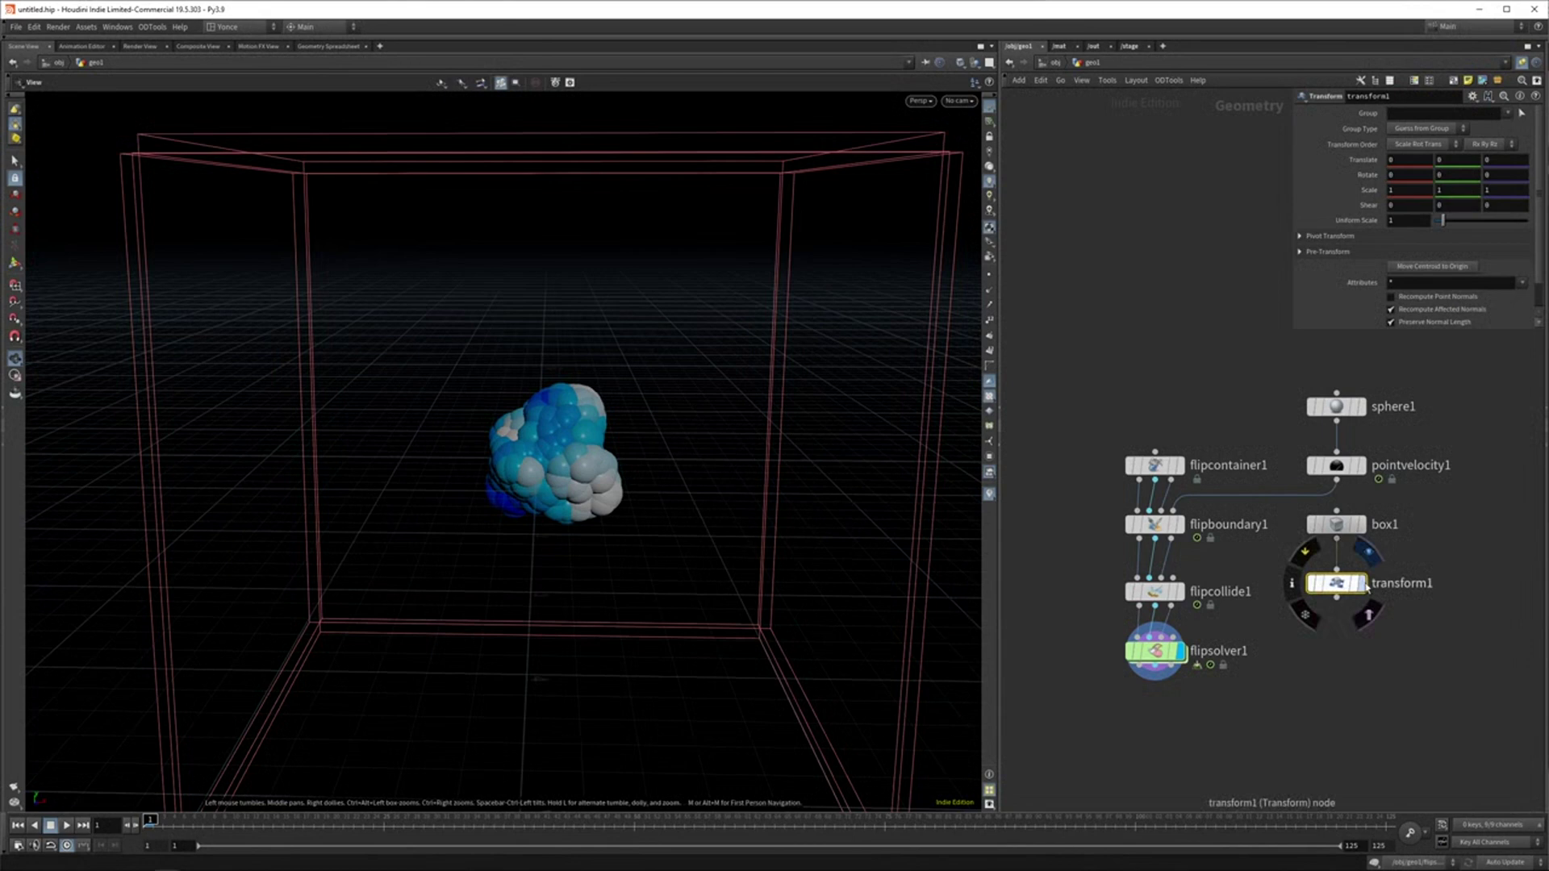
Step: Template the Transform node and use its handle to place the box tilted, below and beside the emitted fluid
left_click(1368, 614)
left_click(15, 264)
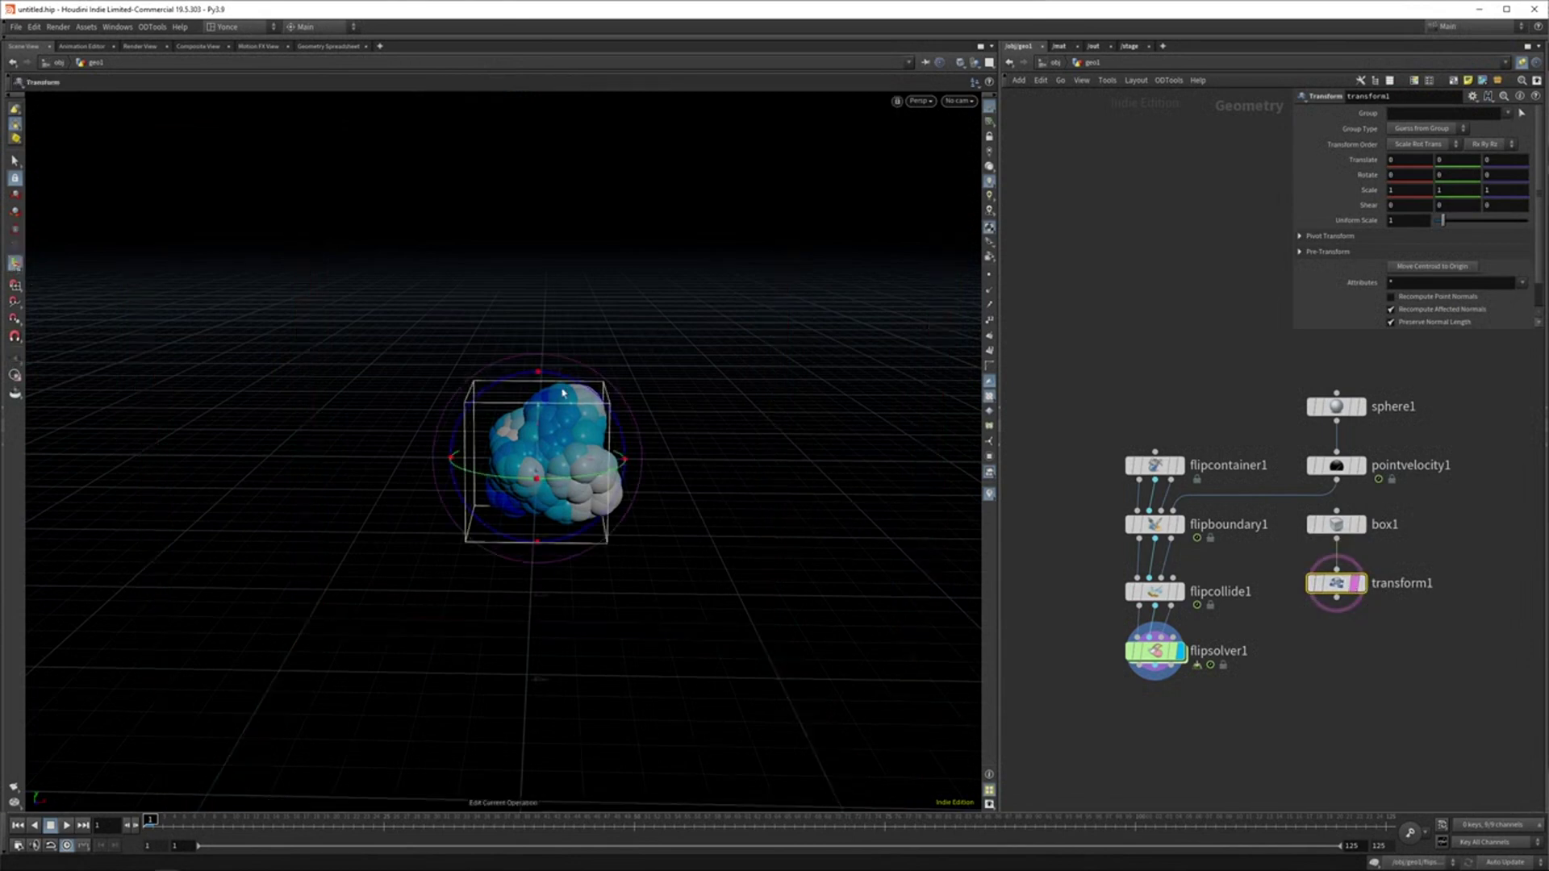
left_click_drag(537, 442, 704, 577)
left_click_drag(710, 582, 809, 536)
Step: Connect the Transform node to the FLIP Collide's last input and display FLIP Collide to inspect the collision box
left_click(1155, 651)
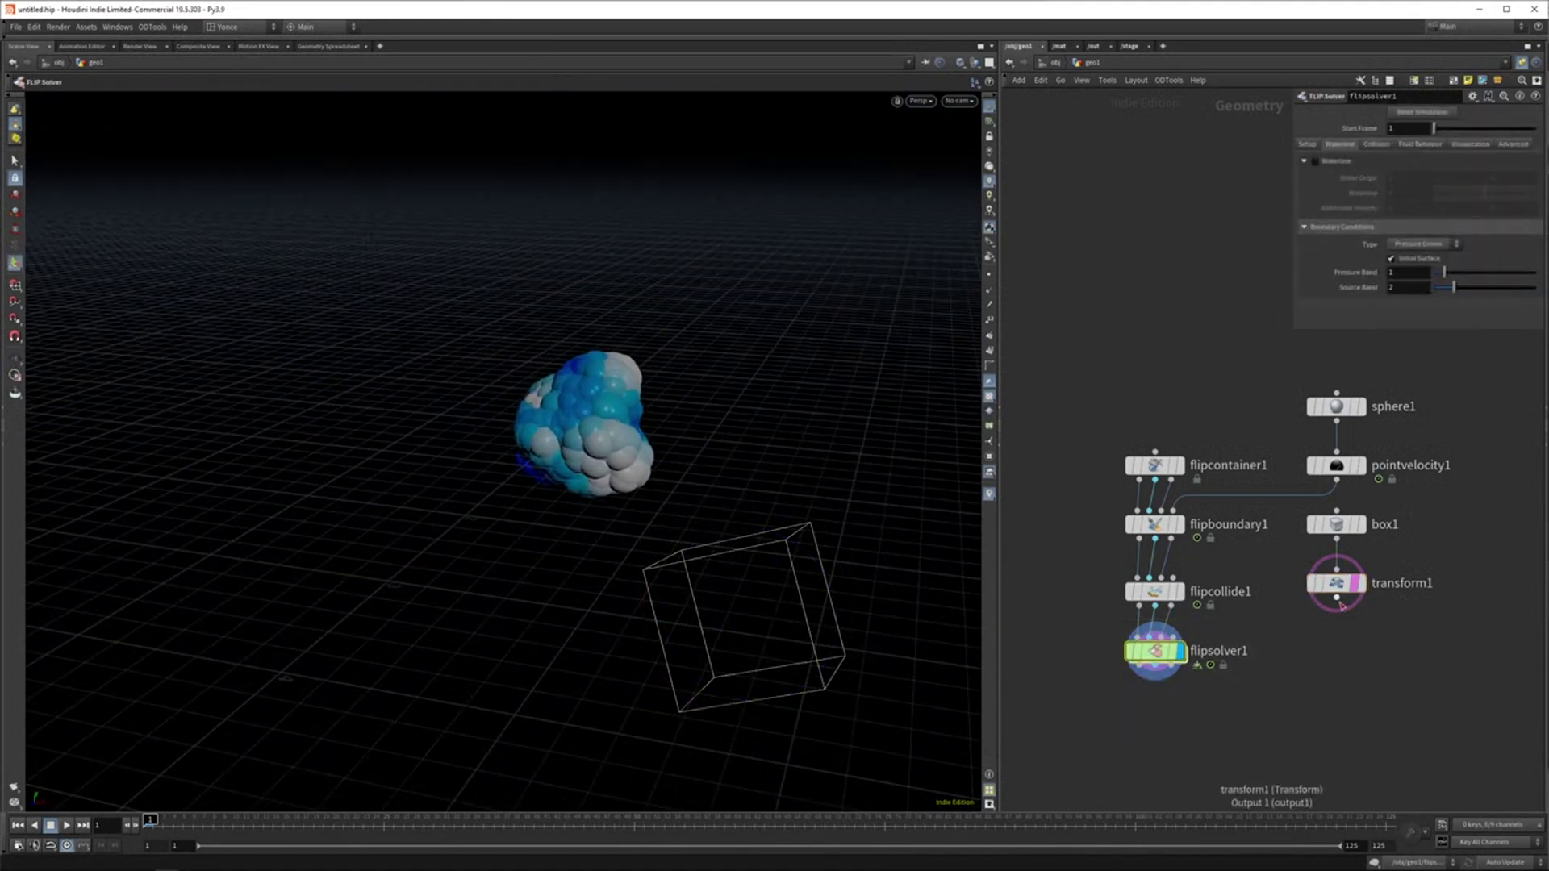
mouse_move(1341, 604)
left_mouse_down()
mouse_move(1183, 586)
mouse_move(1255, 582)
left_mouse_up()
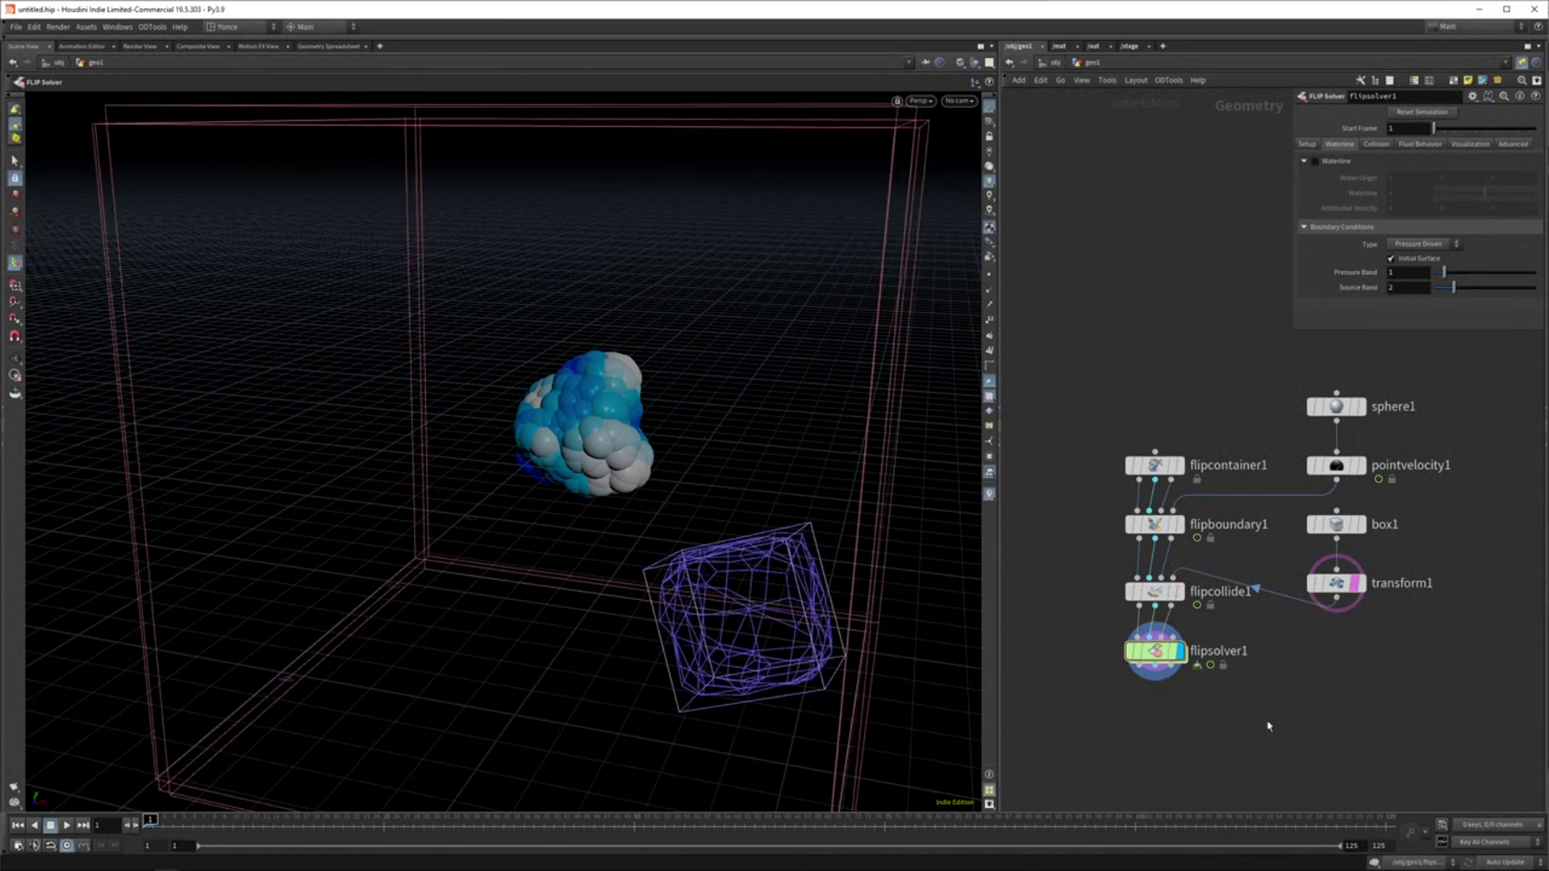
left_click_drag(794, 528, 656, 356, "alt")
mouse_move(767, 647)
left_mouse_down("alt")
mouse_move(930, 685)
mouse_move(876, 566)
mouse_move(753, 632)
left_mouse_up("alt")
left_click(1180, 591)
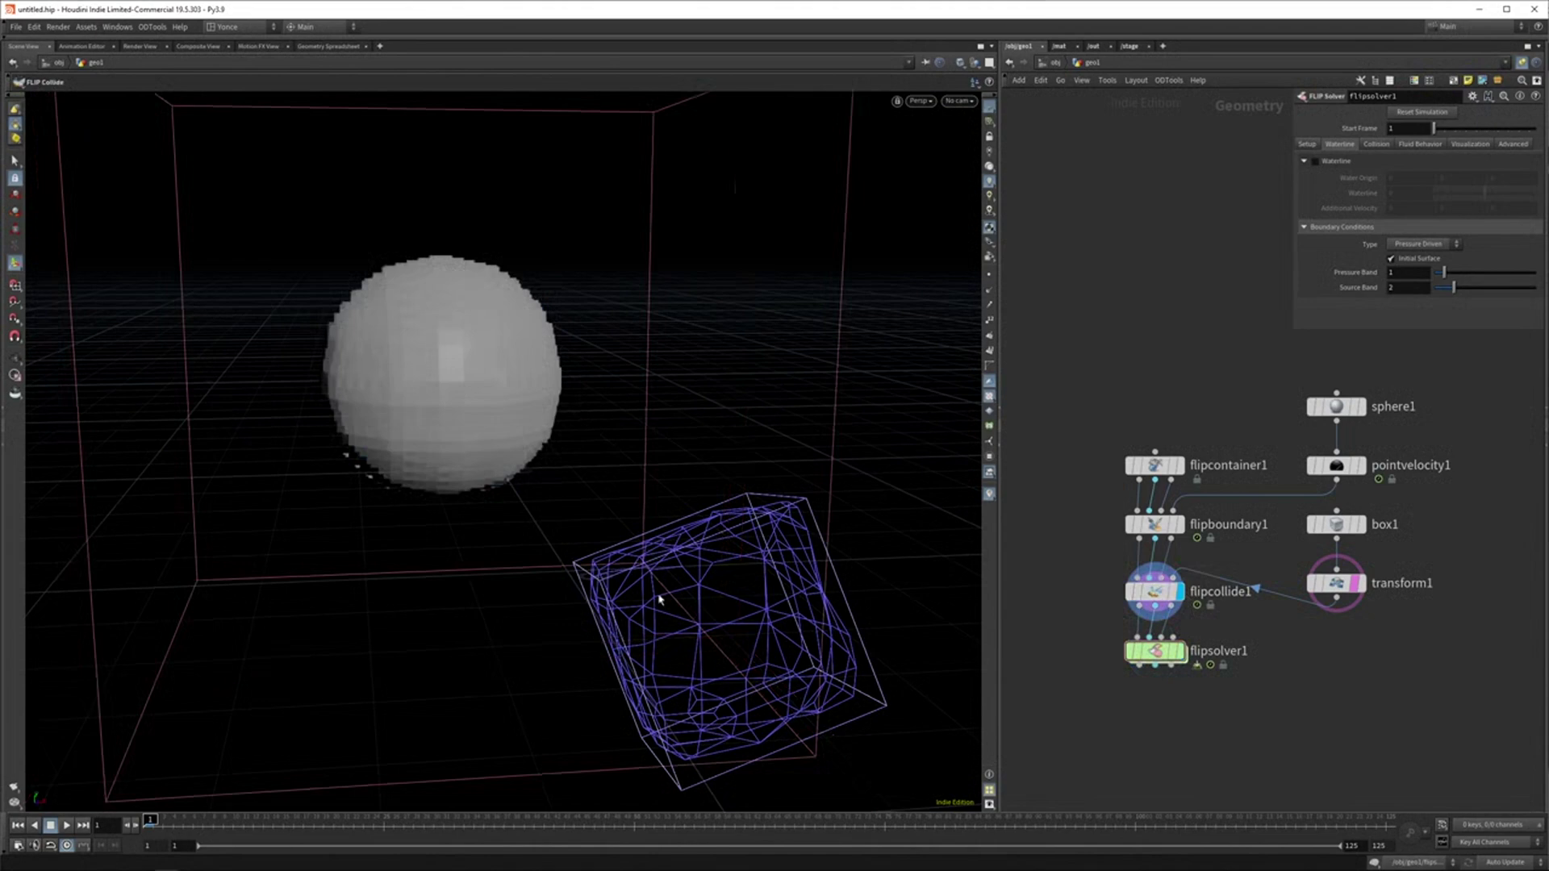
Step: Set the FLIP Container's Particle Separation to 0.05
left_click(1155, 465)
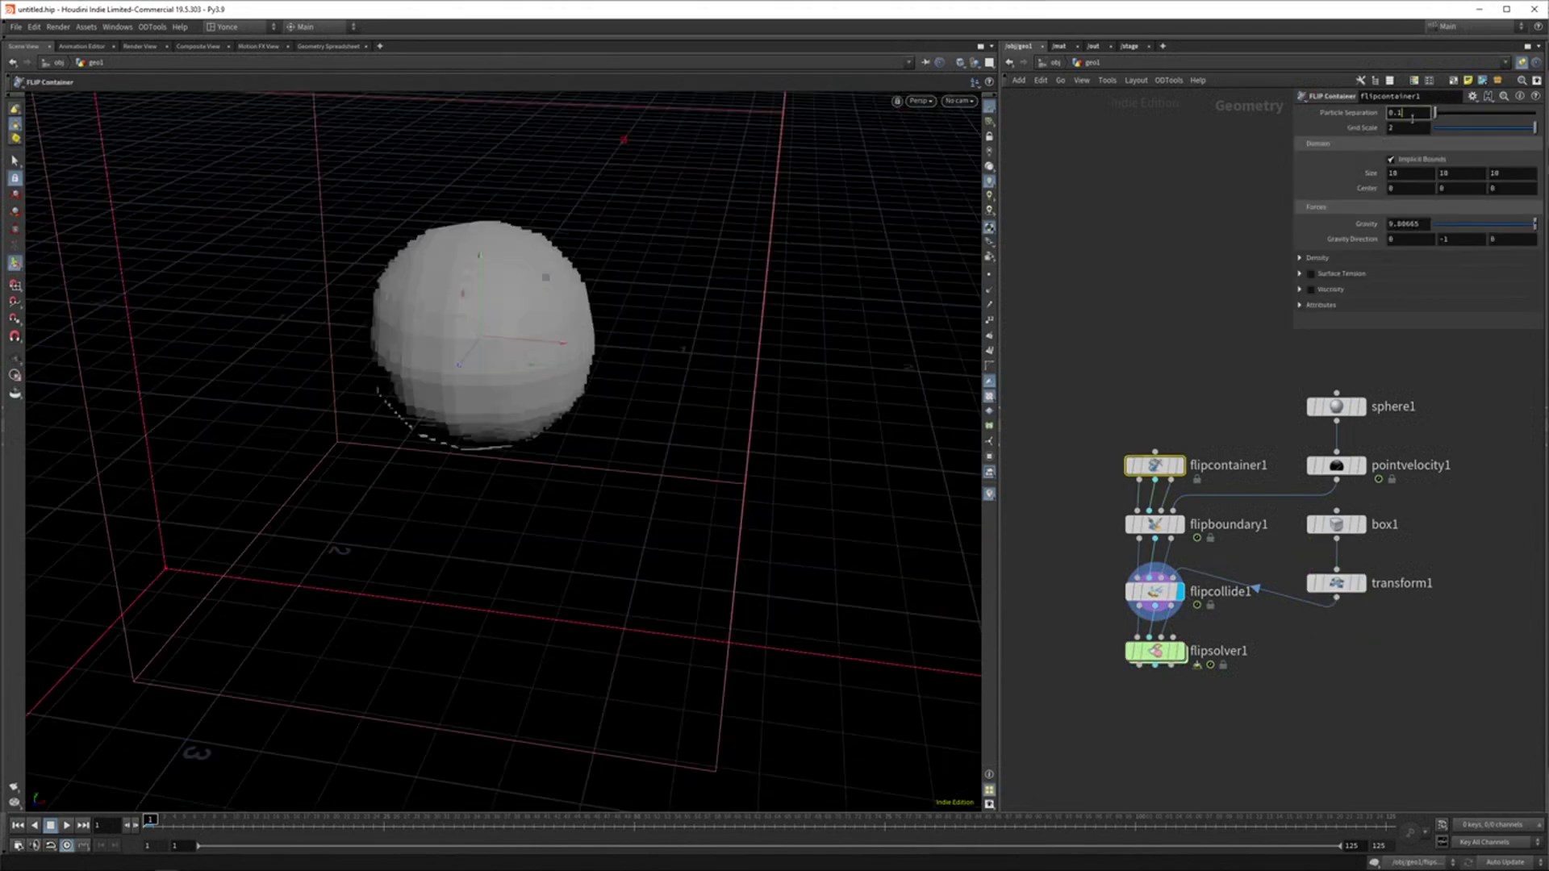
left_click(1053, 621)
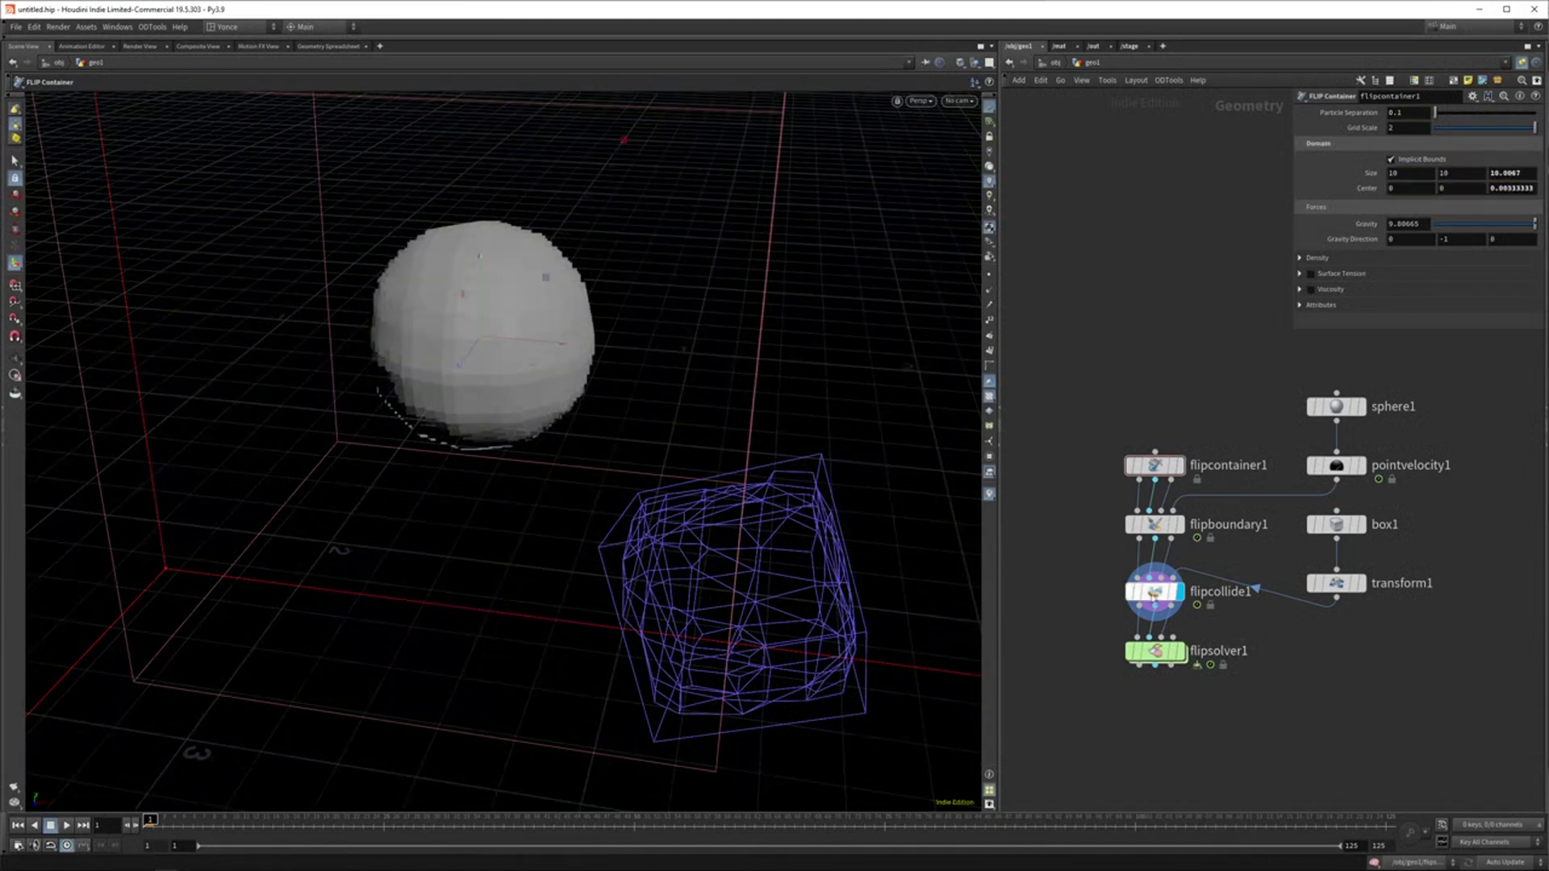
left_click_drag(1062, 494, 1174, 539)
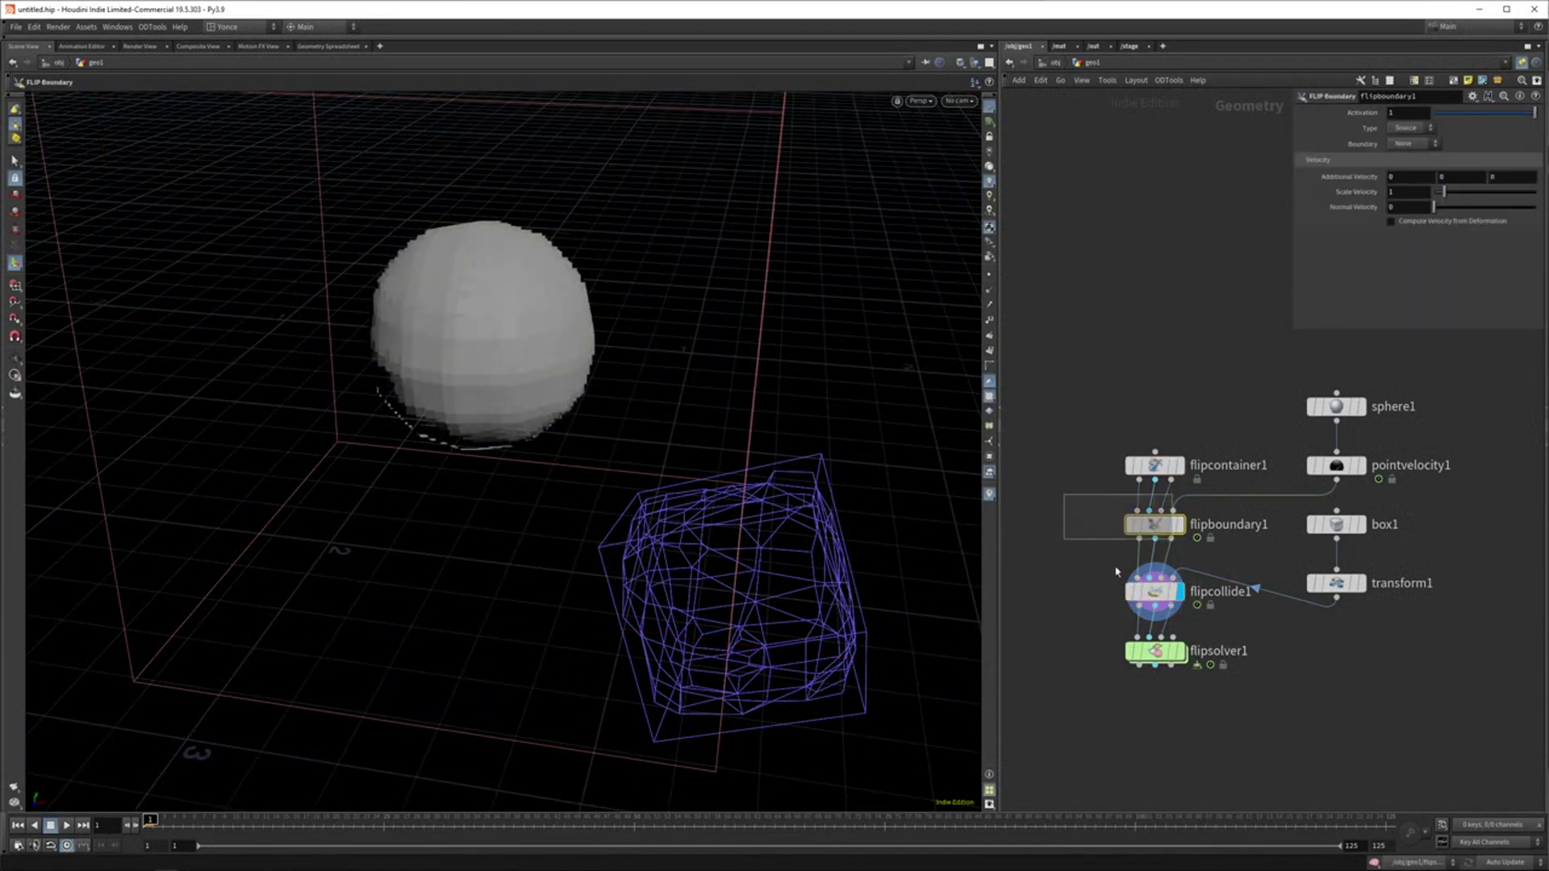
left_click_drag(1079, 403, 1208, 501)
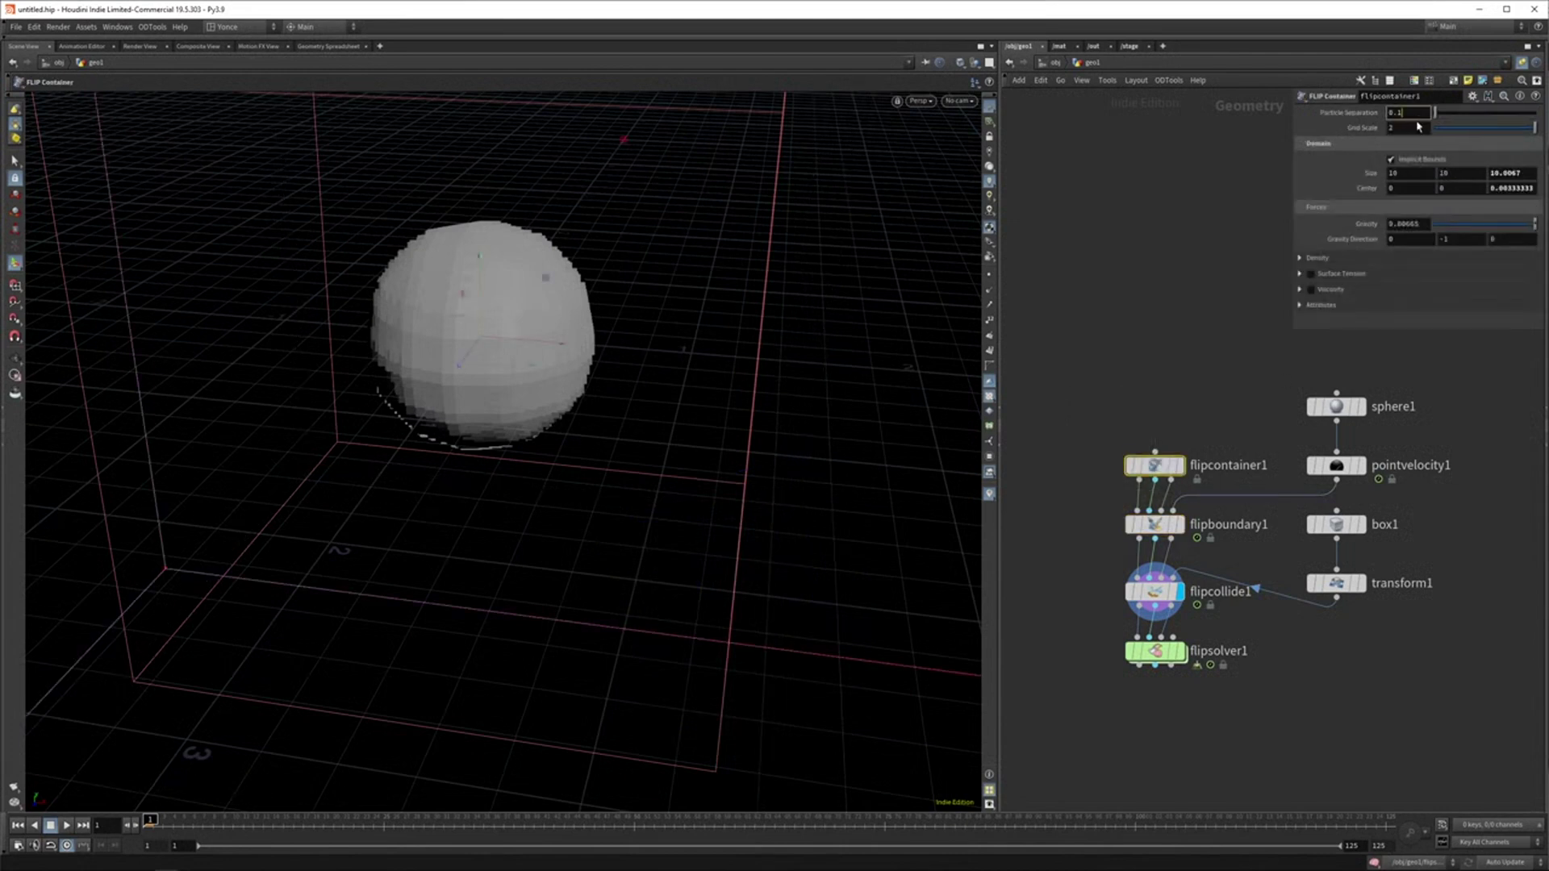
key("Return")
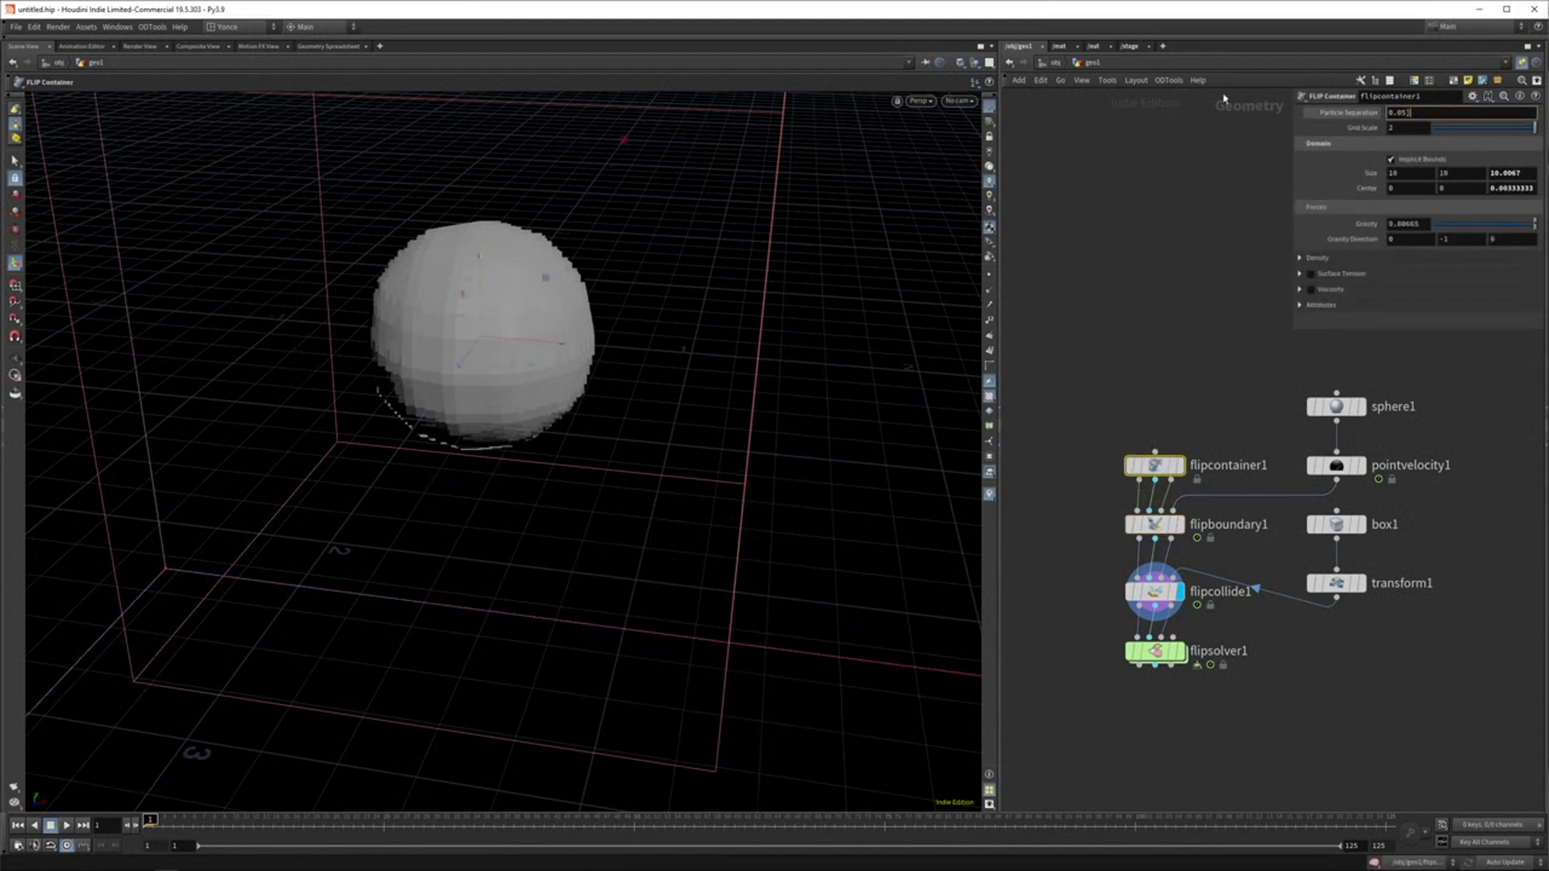
key("Return")
left_click(1335, 116)
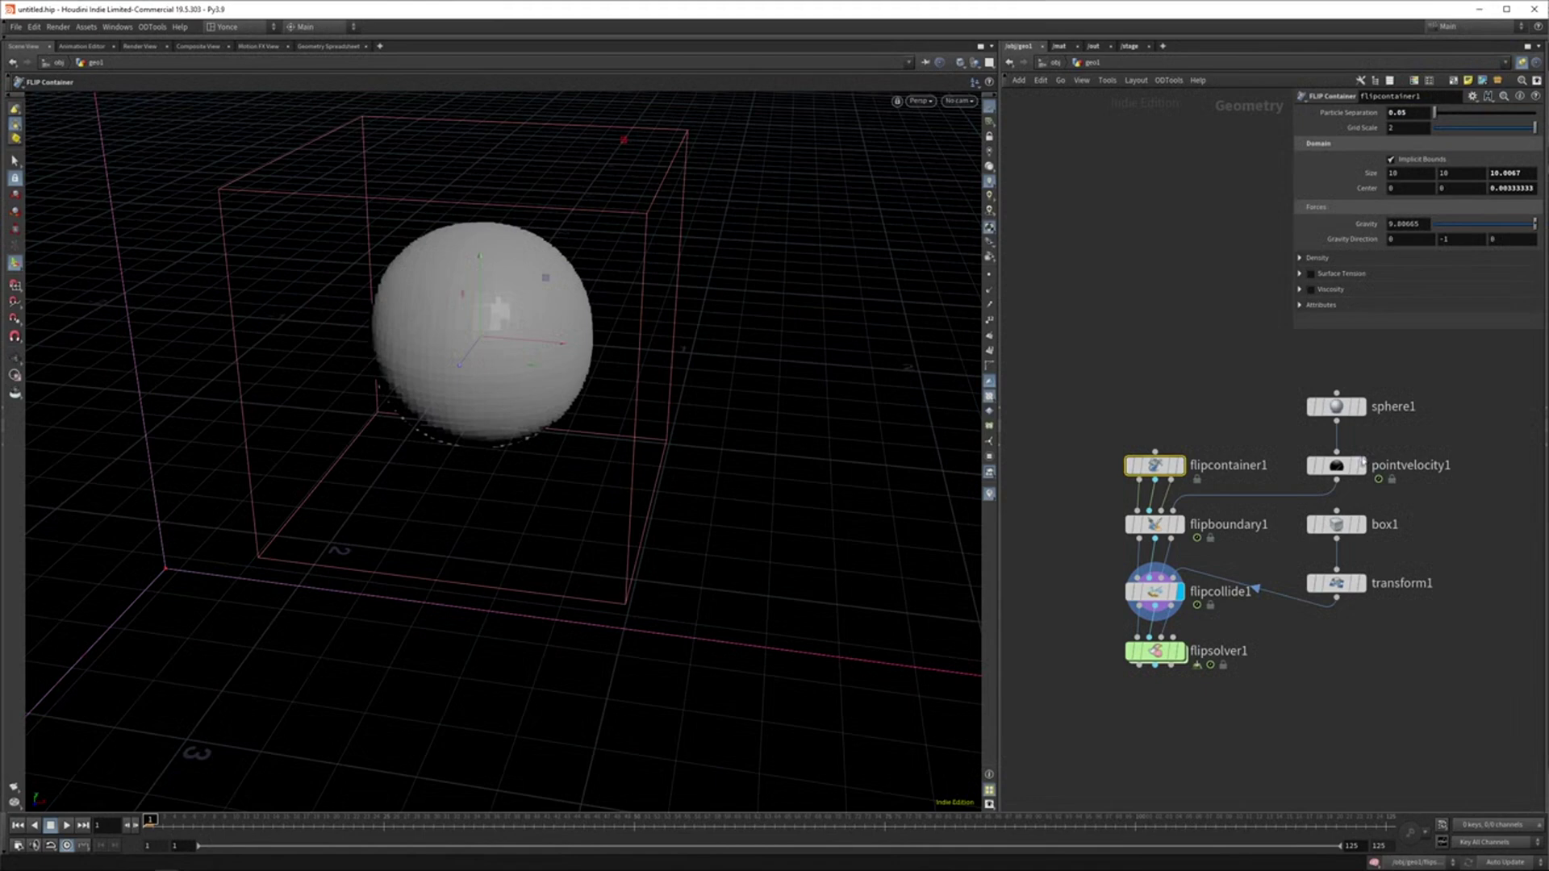
Step: Display the FLIP Solver, play the finer simulation with the collision box, and return to the first frame
middle_click_drag(1363, 464, 1356, 429)
left_click(1174, 616)
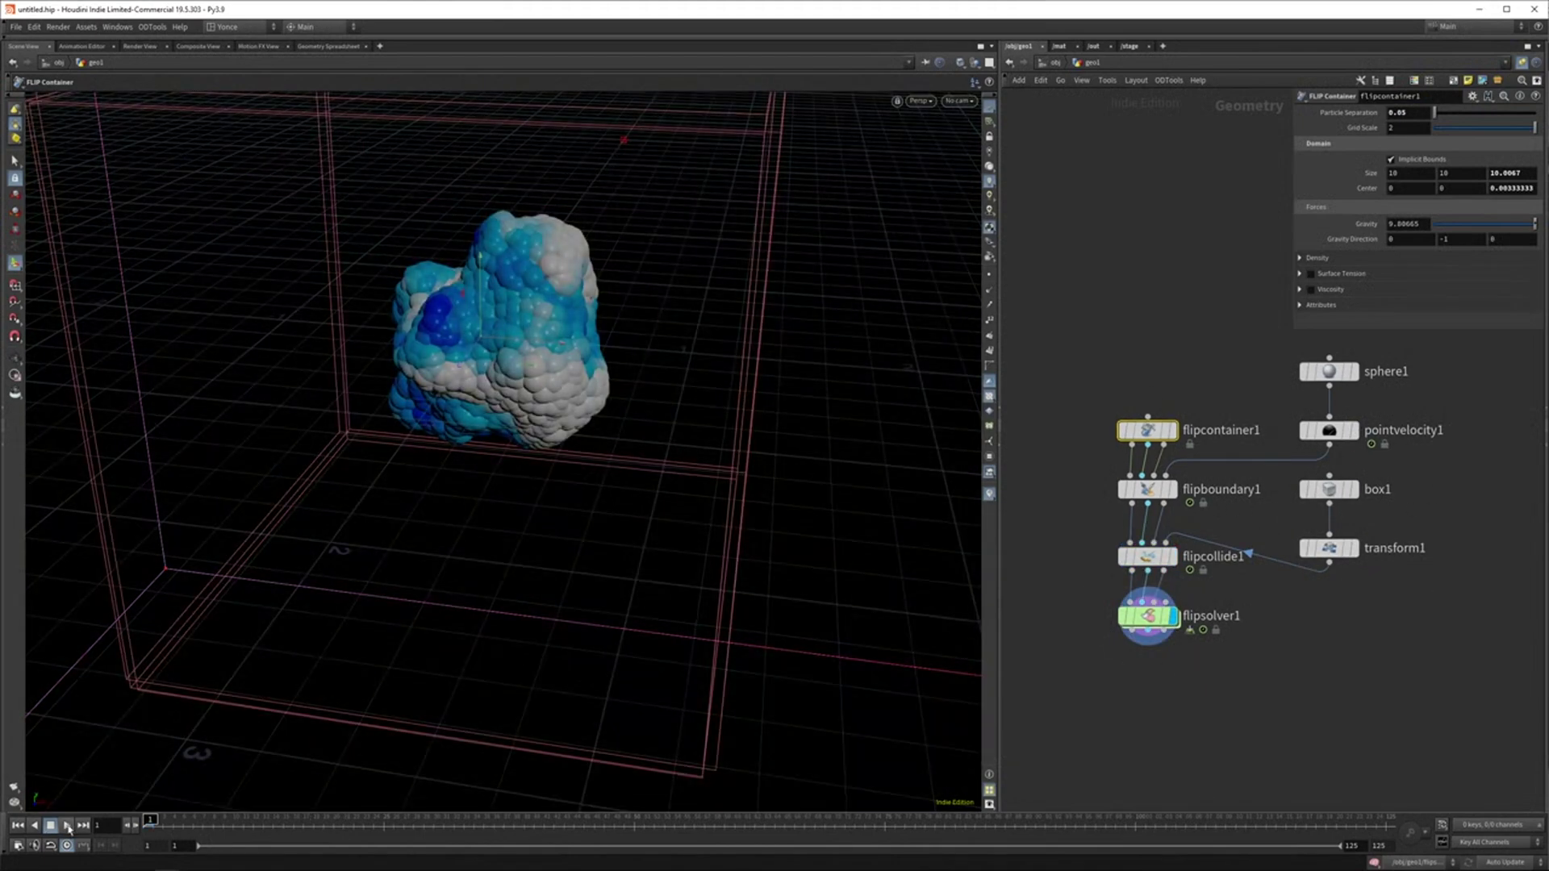
left_click(68, 826)
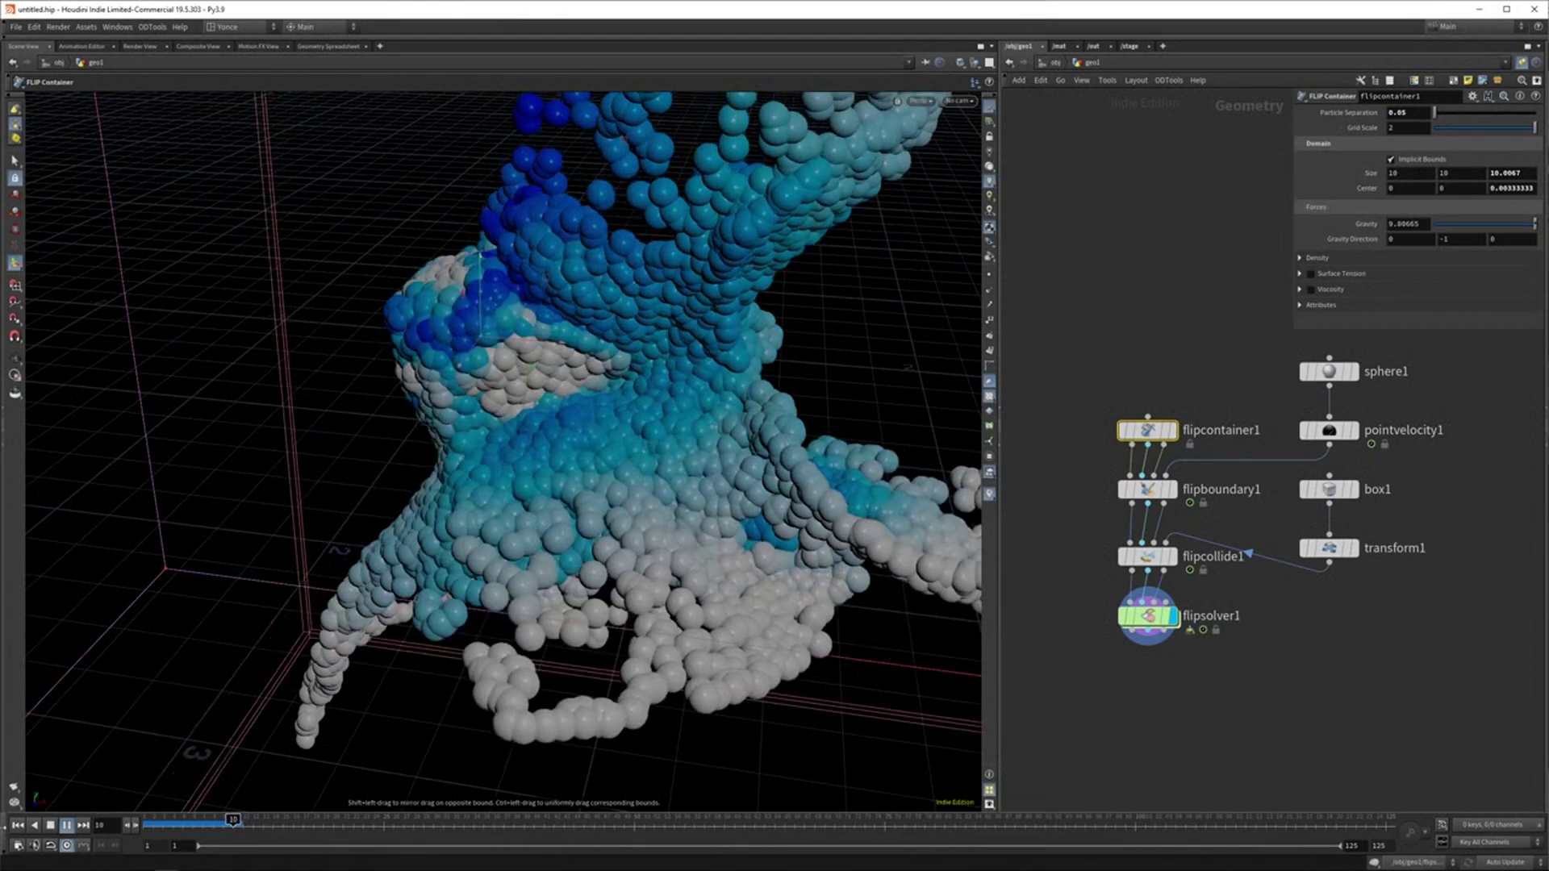
left_click(17, 826)
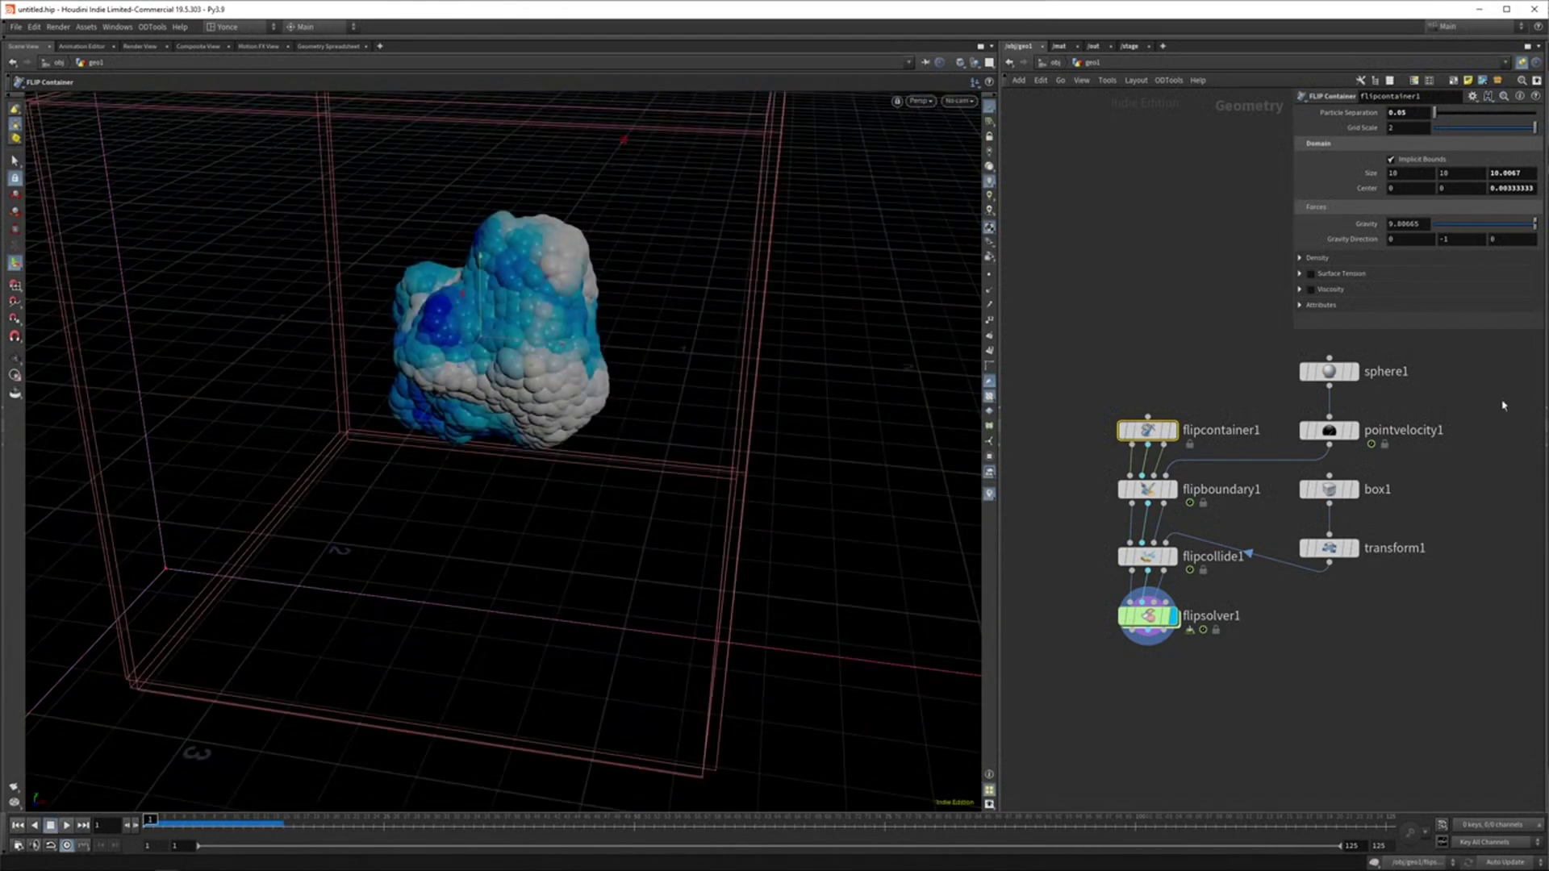
Step: Reset the Point Velocity's curl noise Scale to 1 and play the simulation again
left_click(1329, 430)
middle_click(1365, 200, "ctrl")
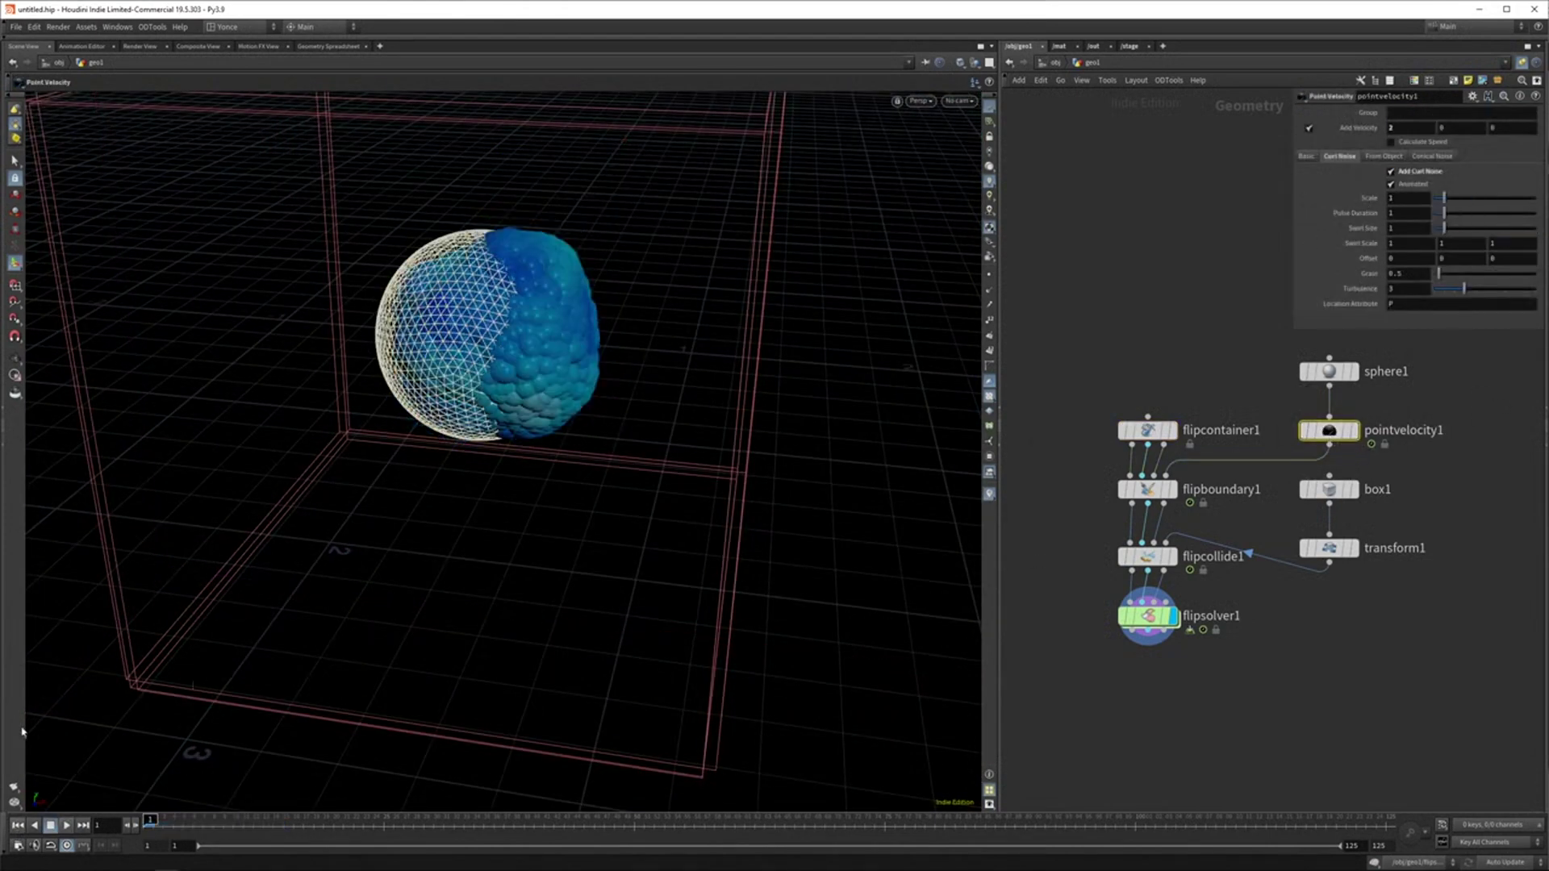
left_click(67, 826)
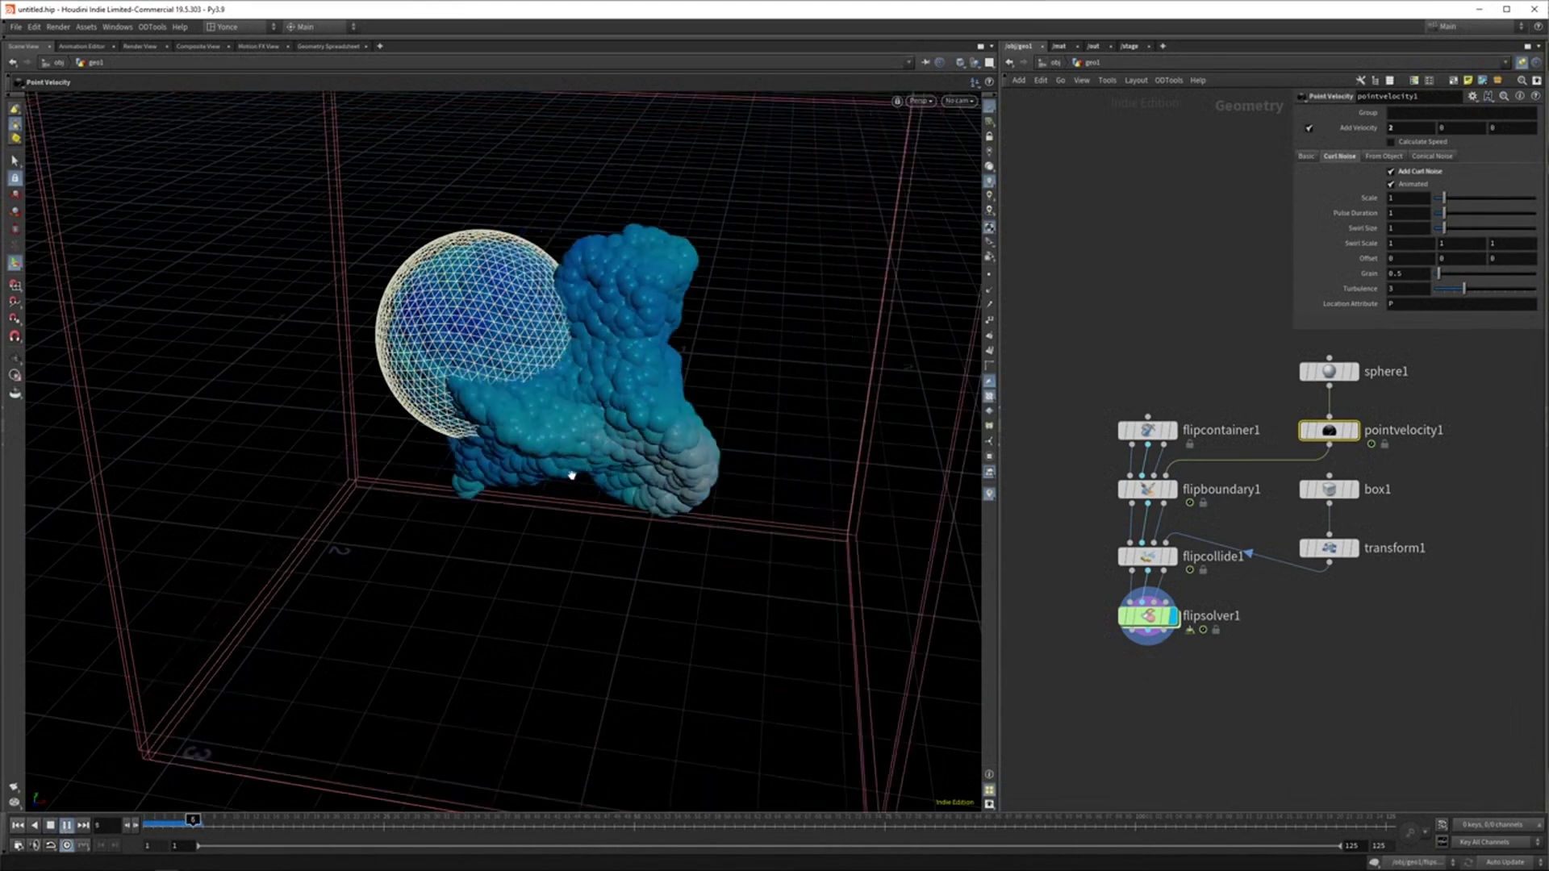
Step: Pause the running simulation and display the box's Transform node as a template to inspect the collision
left_click_drag(488, 446, 387, 262, "alt")
left_click(67, 826)
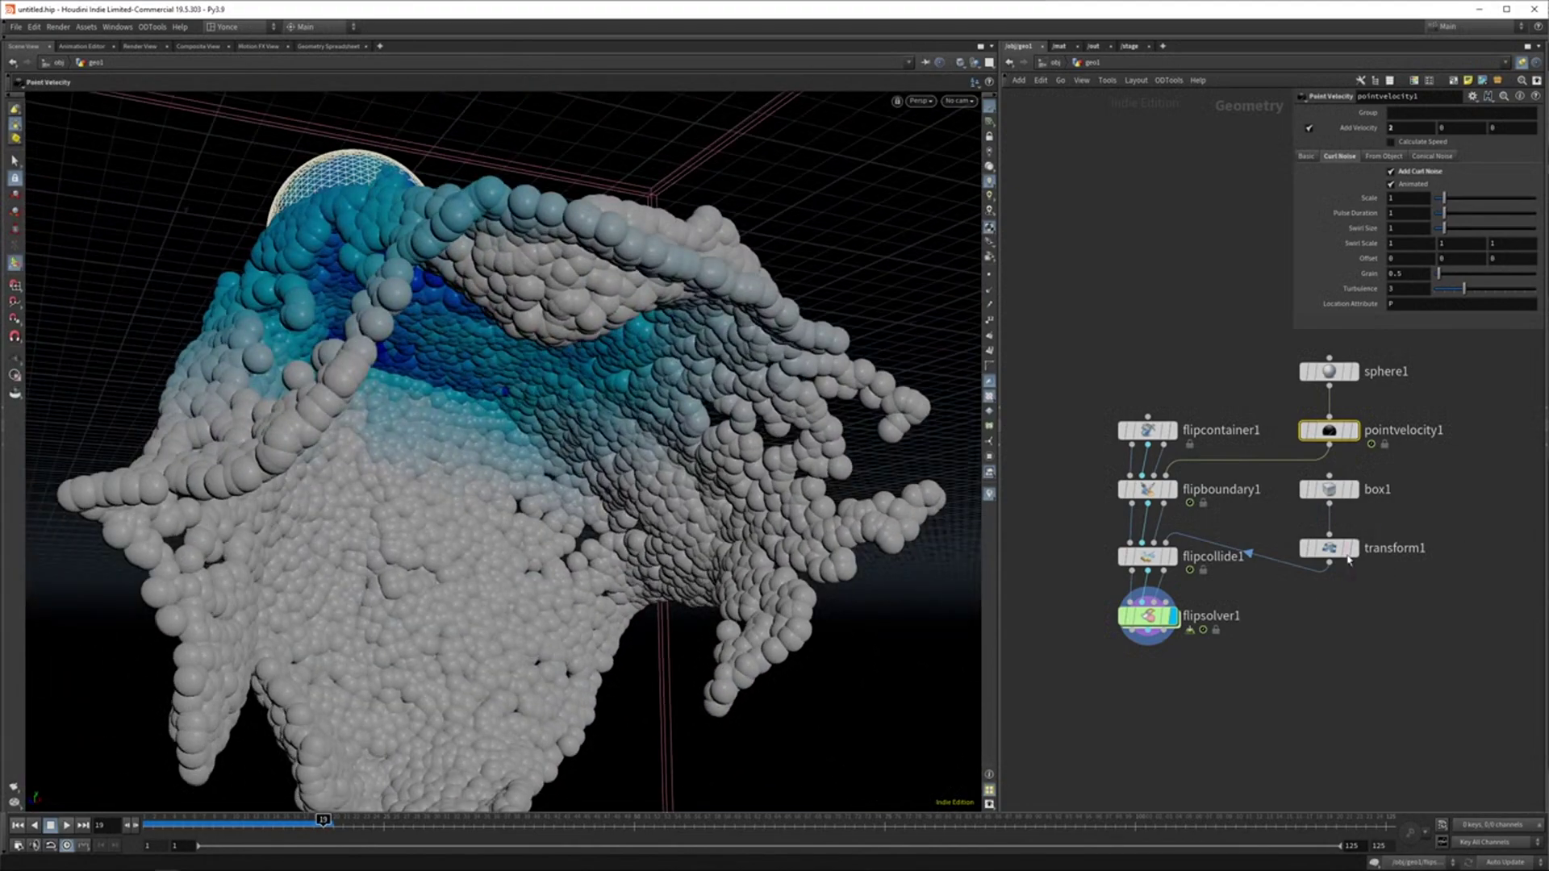
left_click(1347, 552)
left_click_drag(520, 404, 665, 533, "alt")
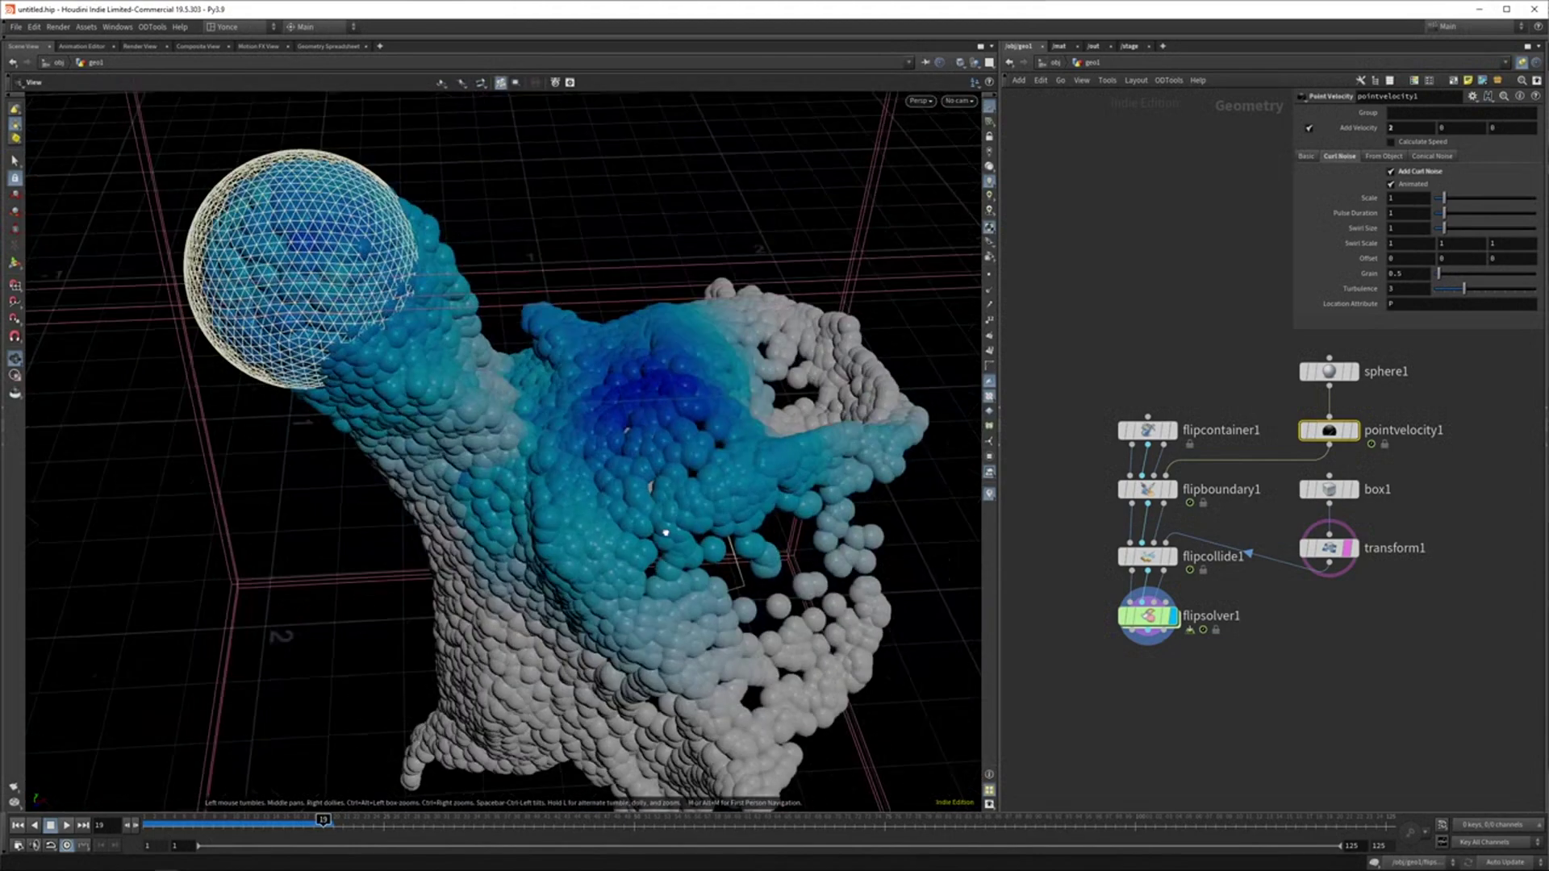
scroll(629, 413, "down", 6, "alt")
left_click_drag(629, 413, 567, 620, "alt")
Step: Select the FLIP Solver and set its collision Ground type to Ground Plane
left_click_drag(1289, 701, 1059, 591)
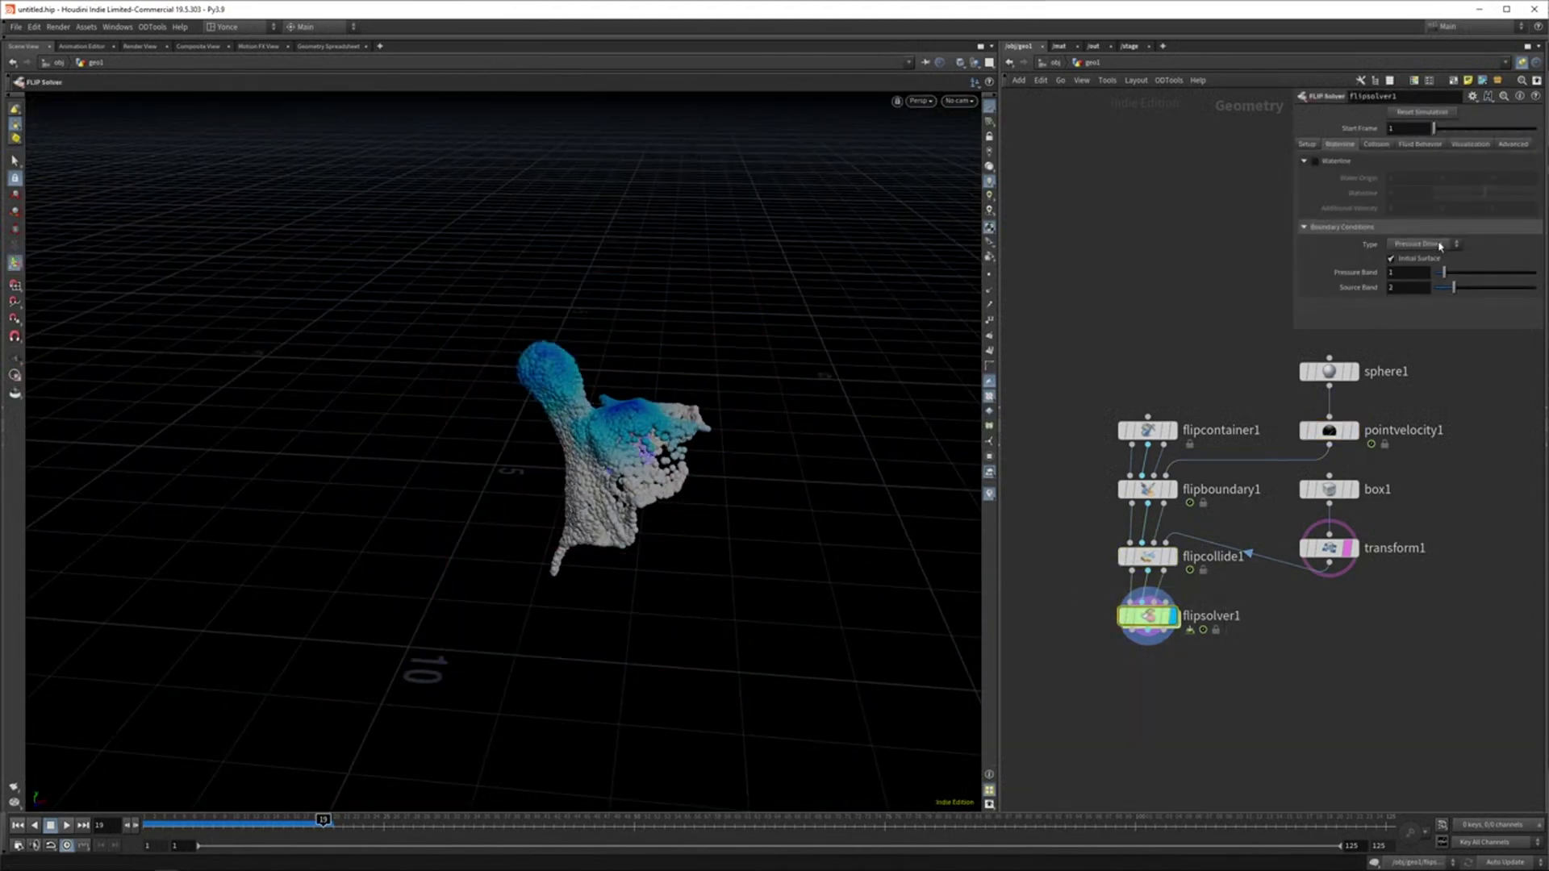
left_click(1315, 145)
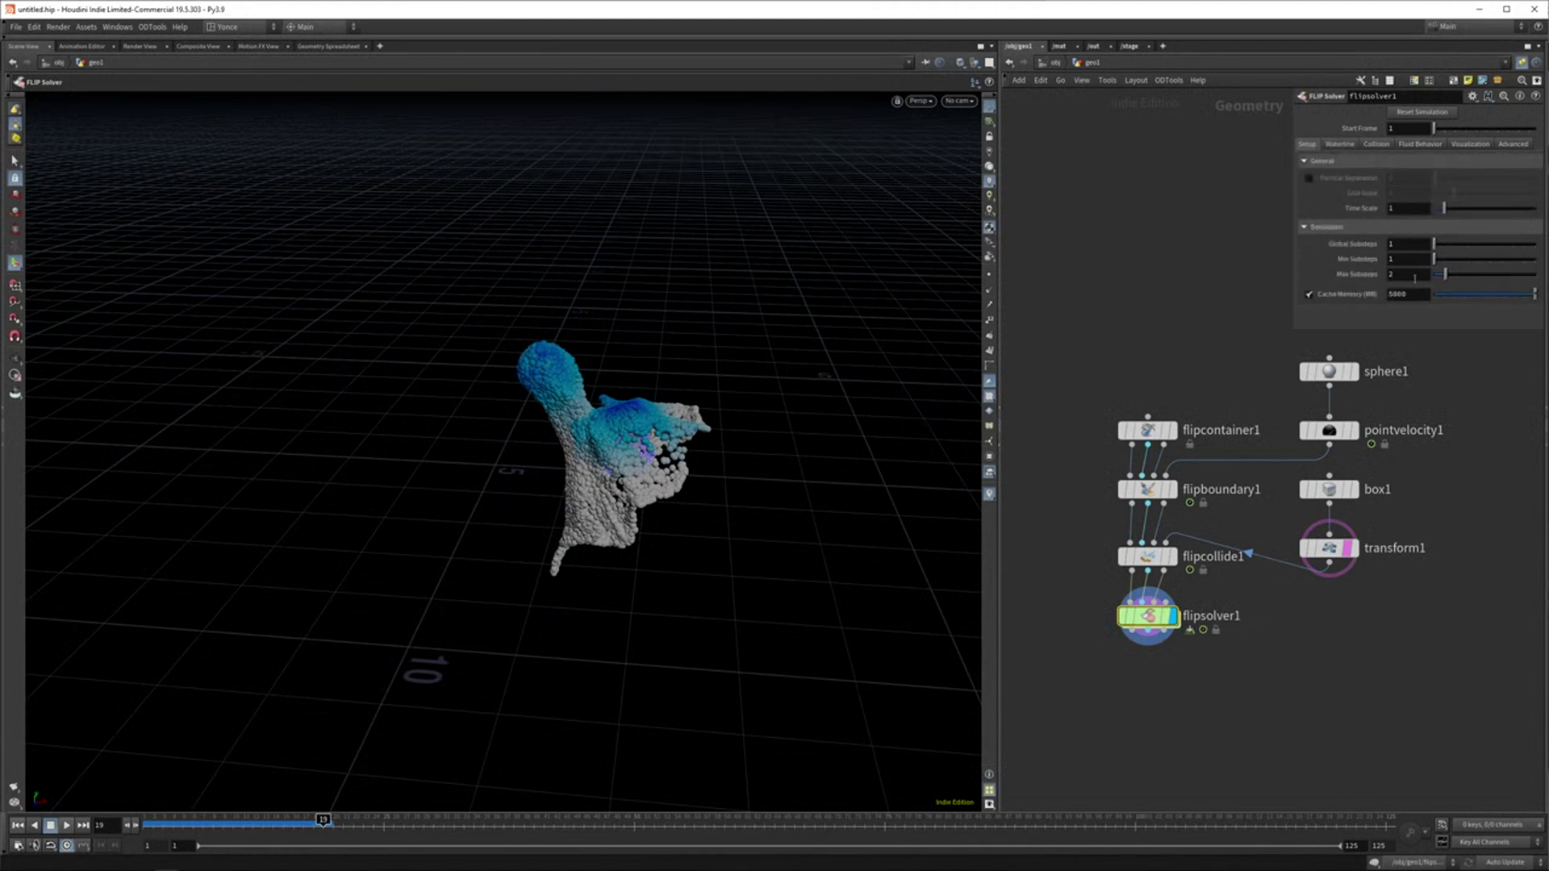
left_click(1377, 144)
left_click(1419, 243)
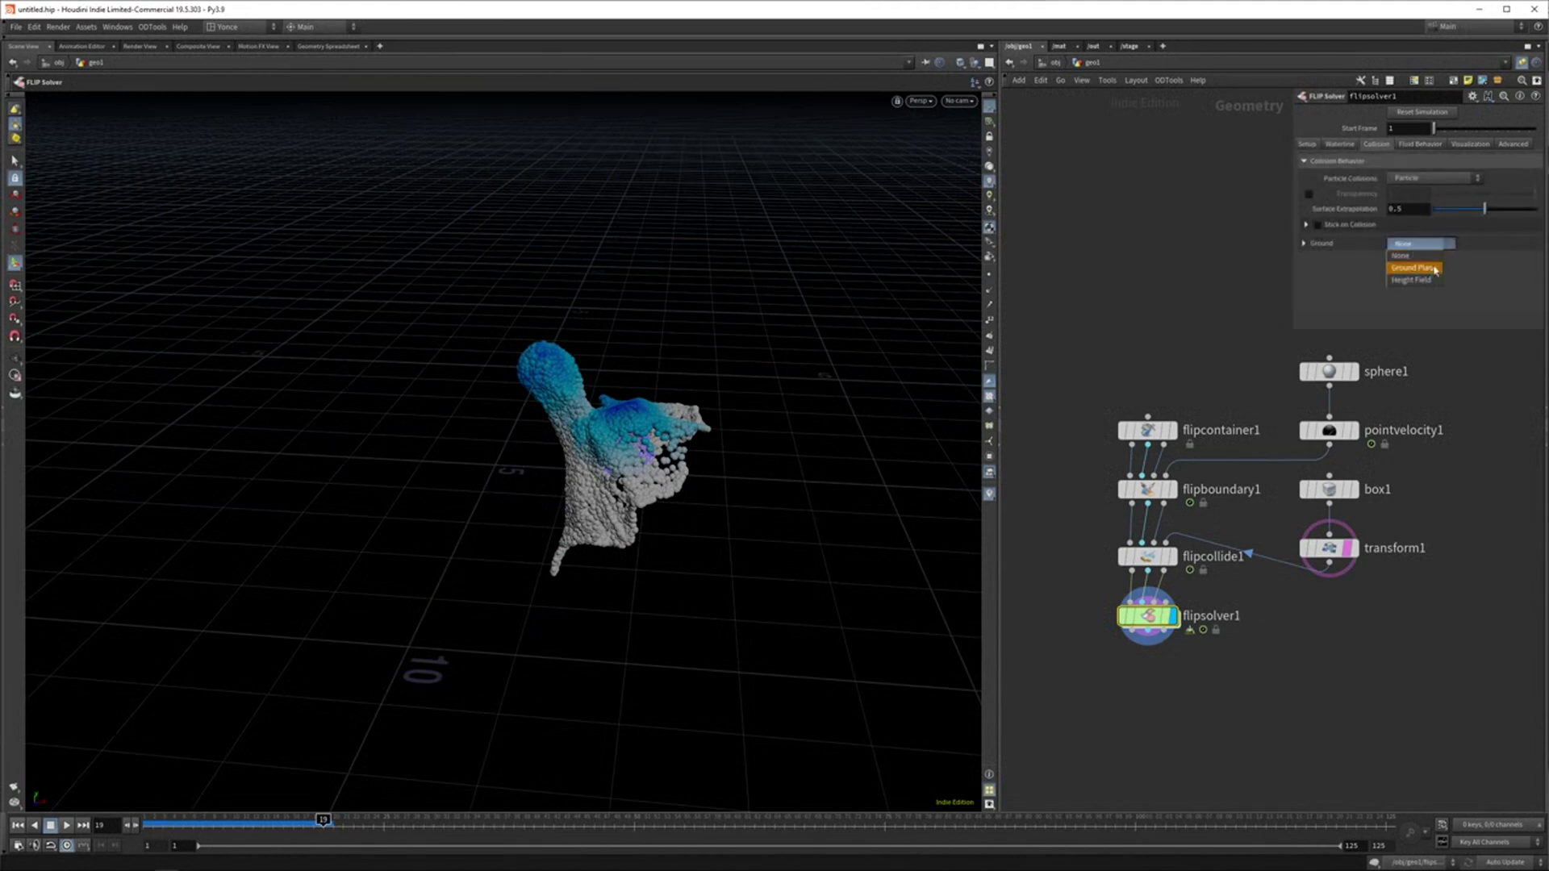
left_click(1428, 268)
Step: Replay the simulation from the first frame and view the fluid against the ground plane from the side
left_click(18, 825)
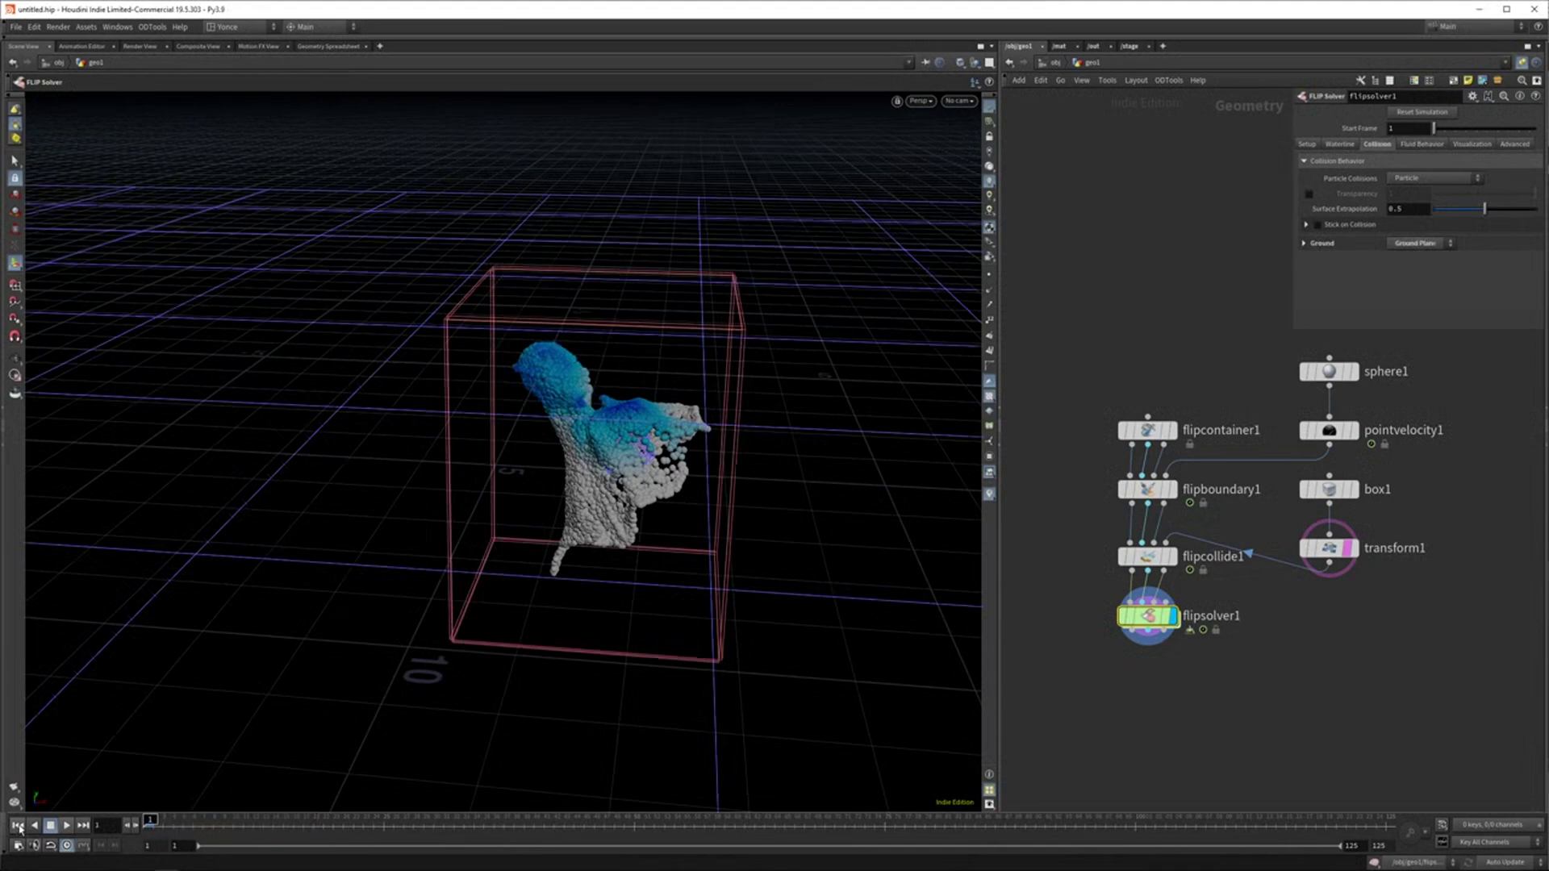
left_click(67, 825)
left_click_drag(613, 391, 567, 336, "alt")
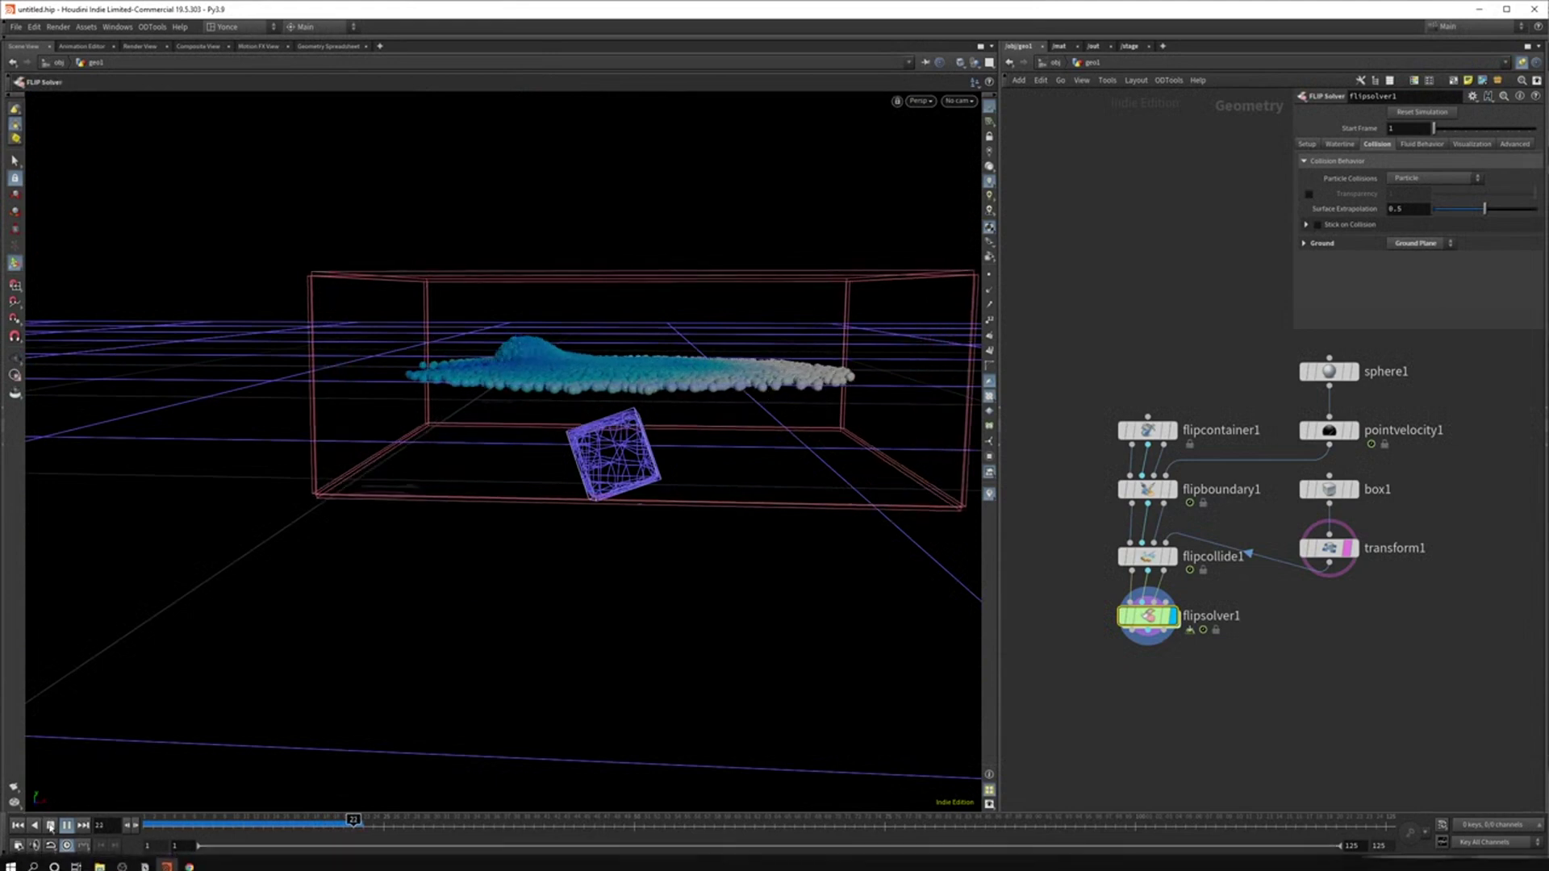
left_click(16, 828)
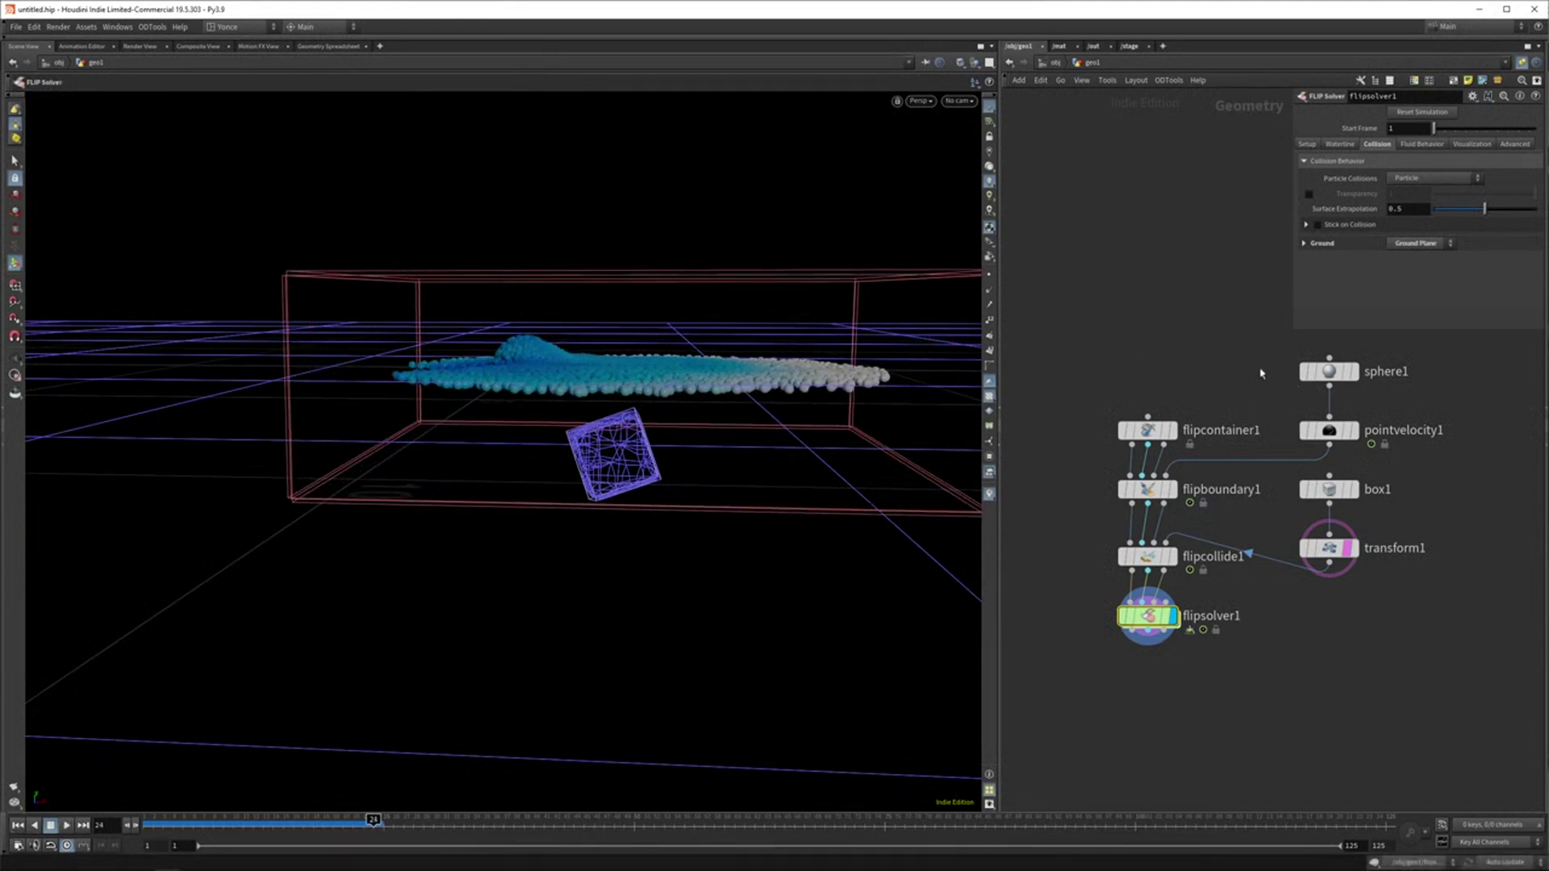
Step: Insert a Transform node between Point Velocity and FLIP Boundary, and lay out the network so the nodes no longer overlap
key("Tab")
type("tran")
key("Return")
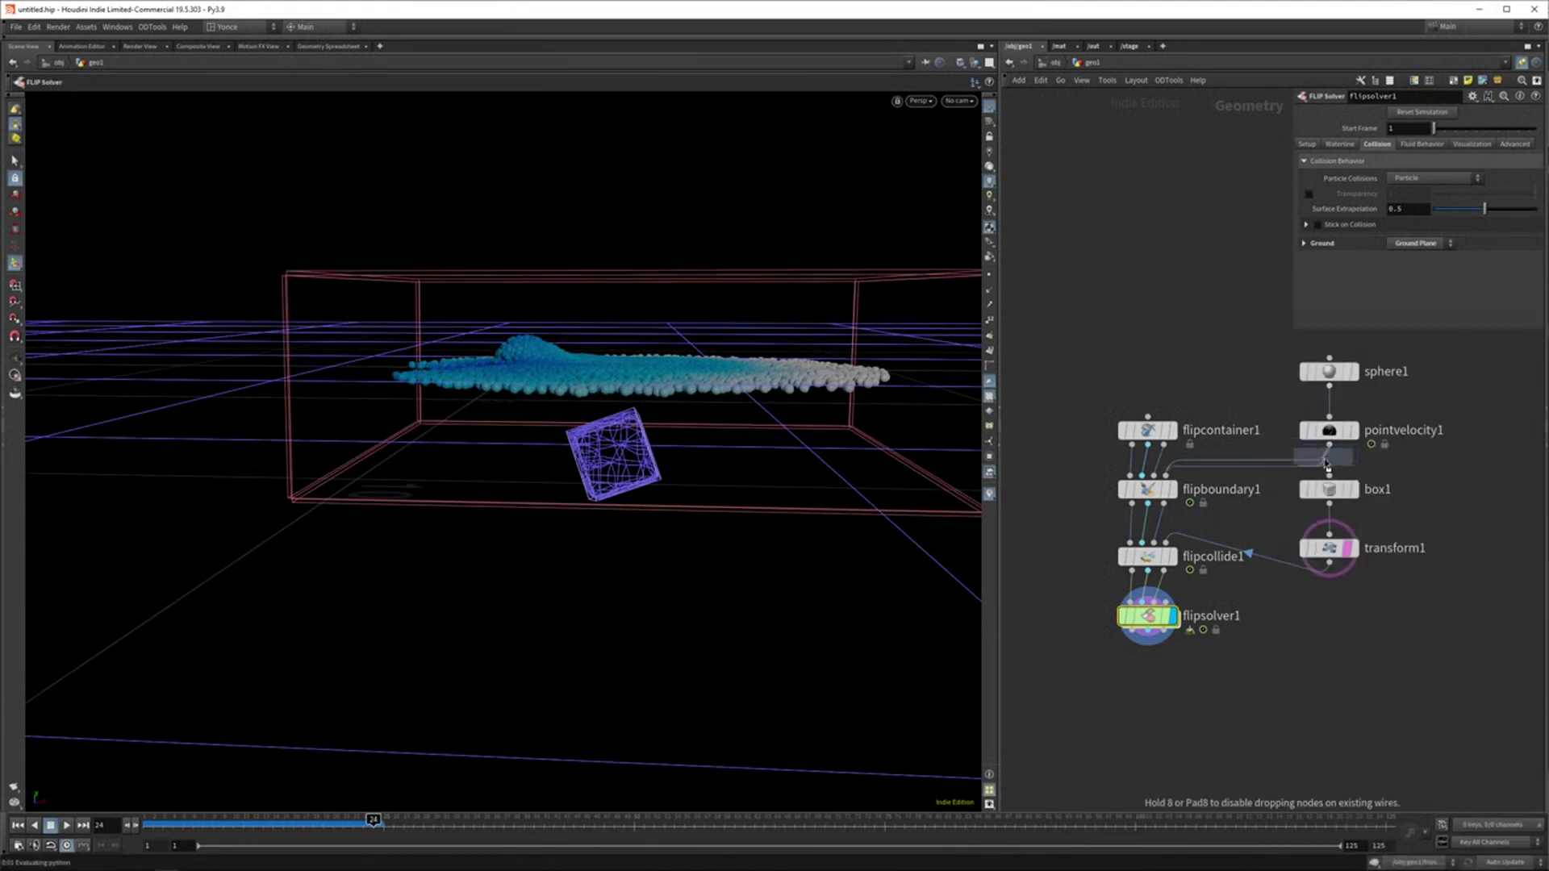
left_click(1314, 468)
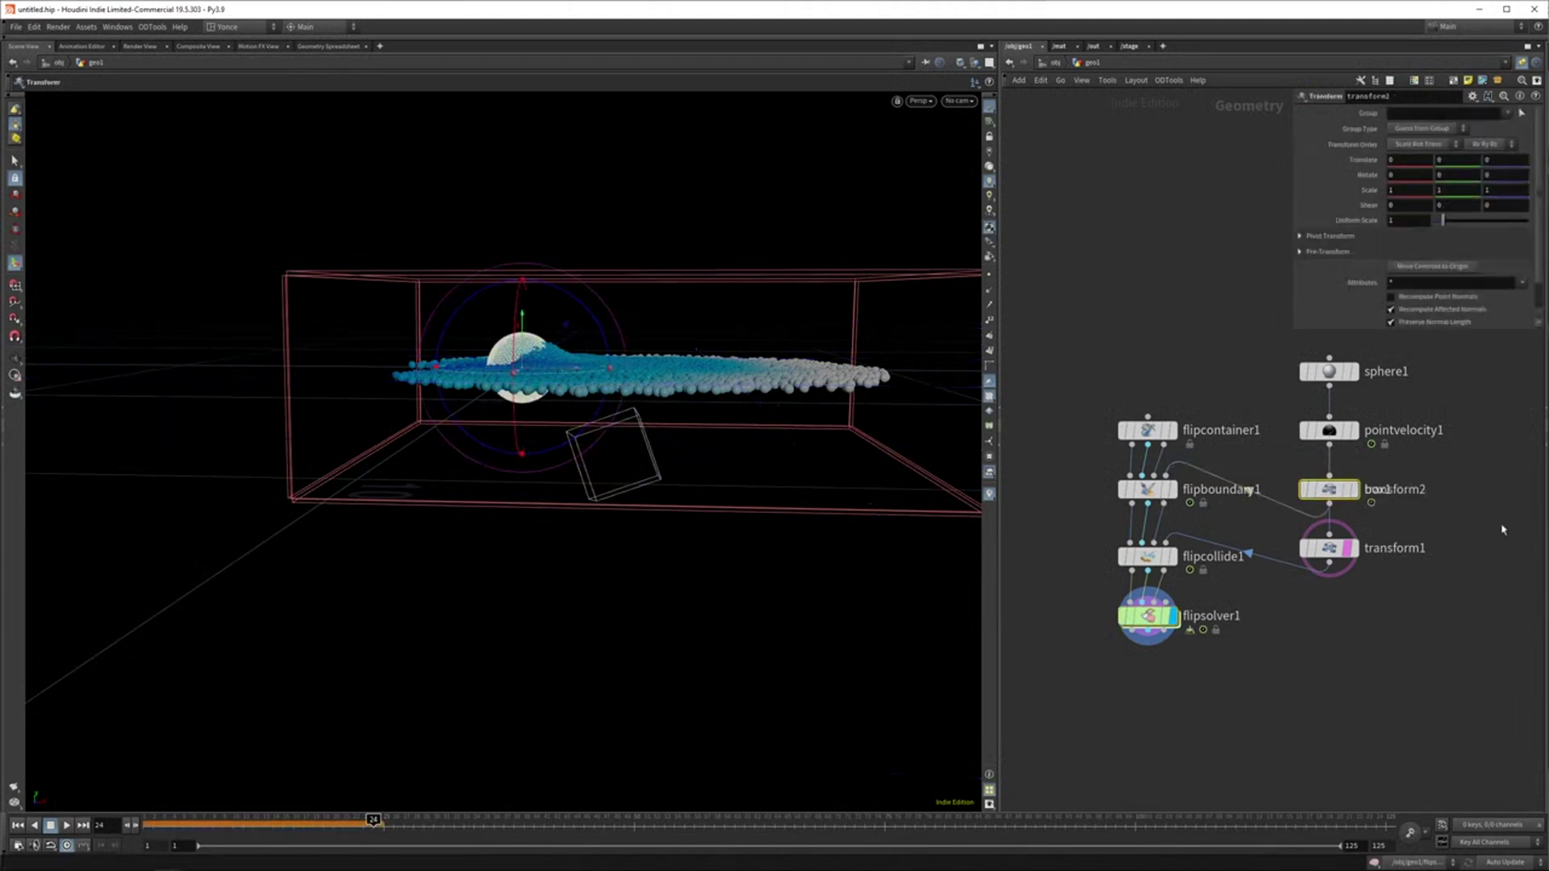
middle_click_drag(1491, 590, 1482, 657)
left_click_drag(1266, 392, 1285, 560)
key("l")
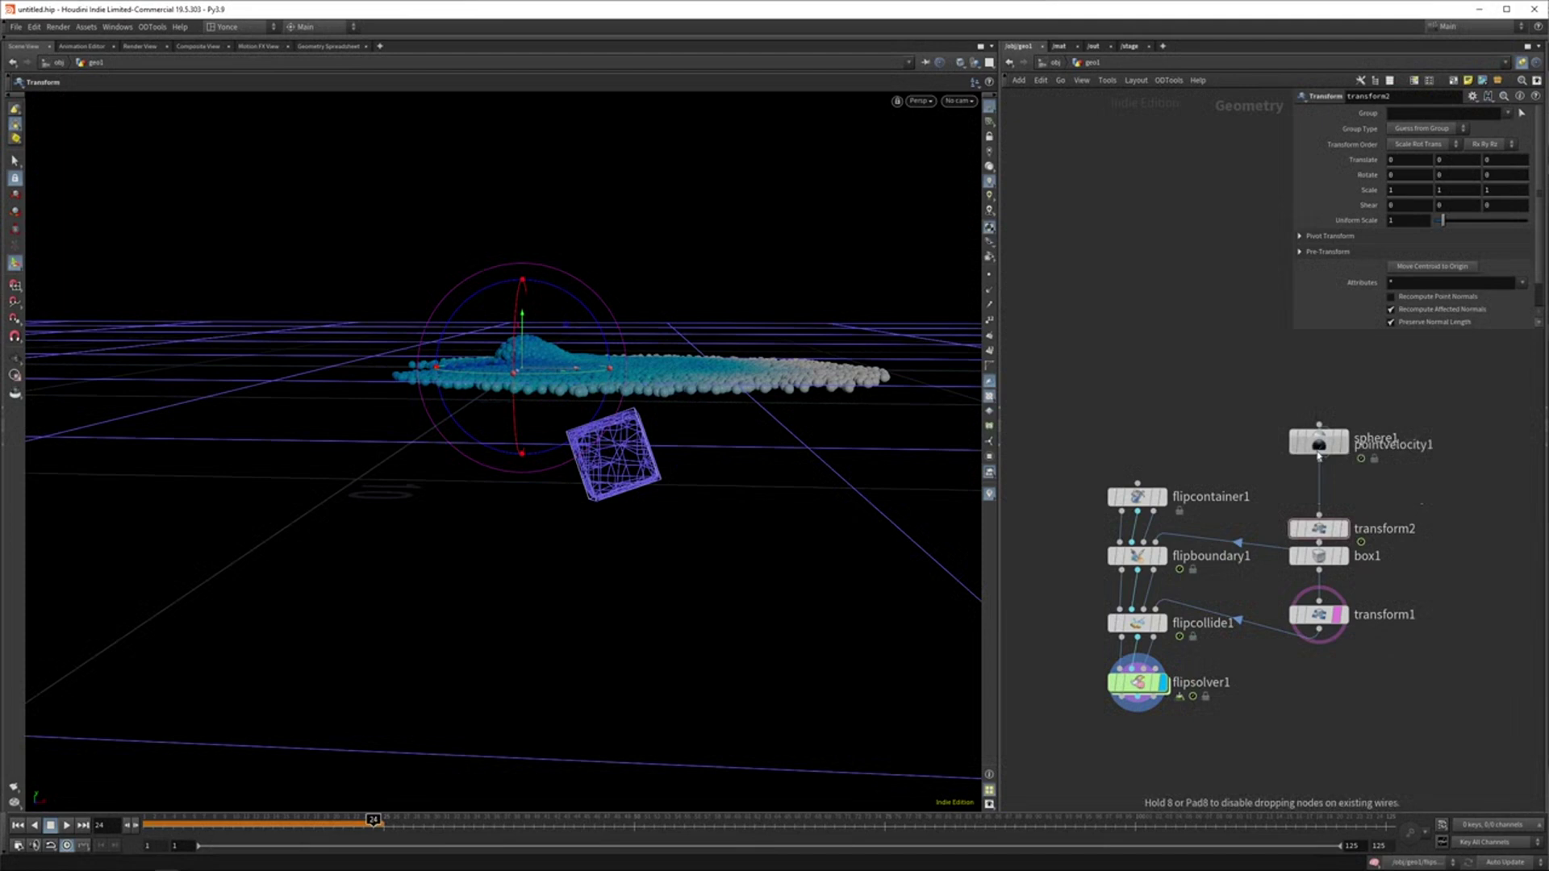
key("l")
Step: At the first frame, raise the emission sphere to about 1.73 in Y with its Transform node and play the simulation
left_click(19, 825)
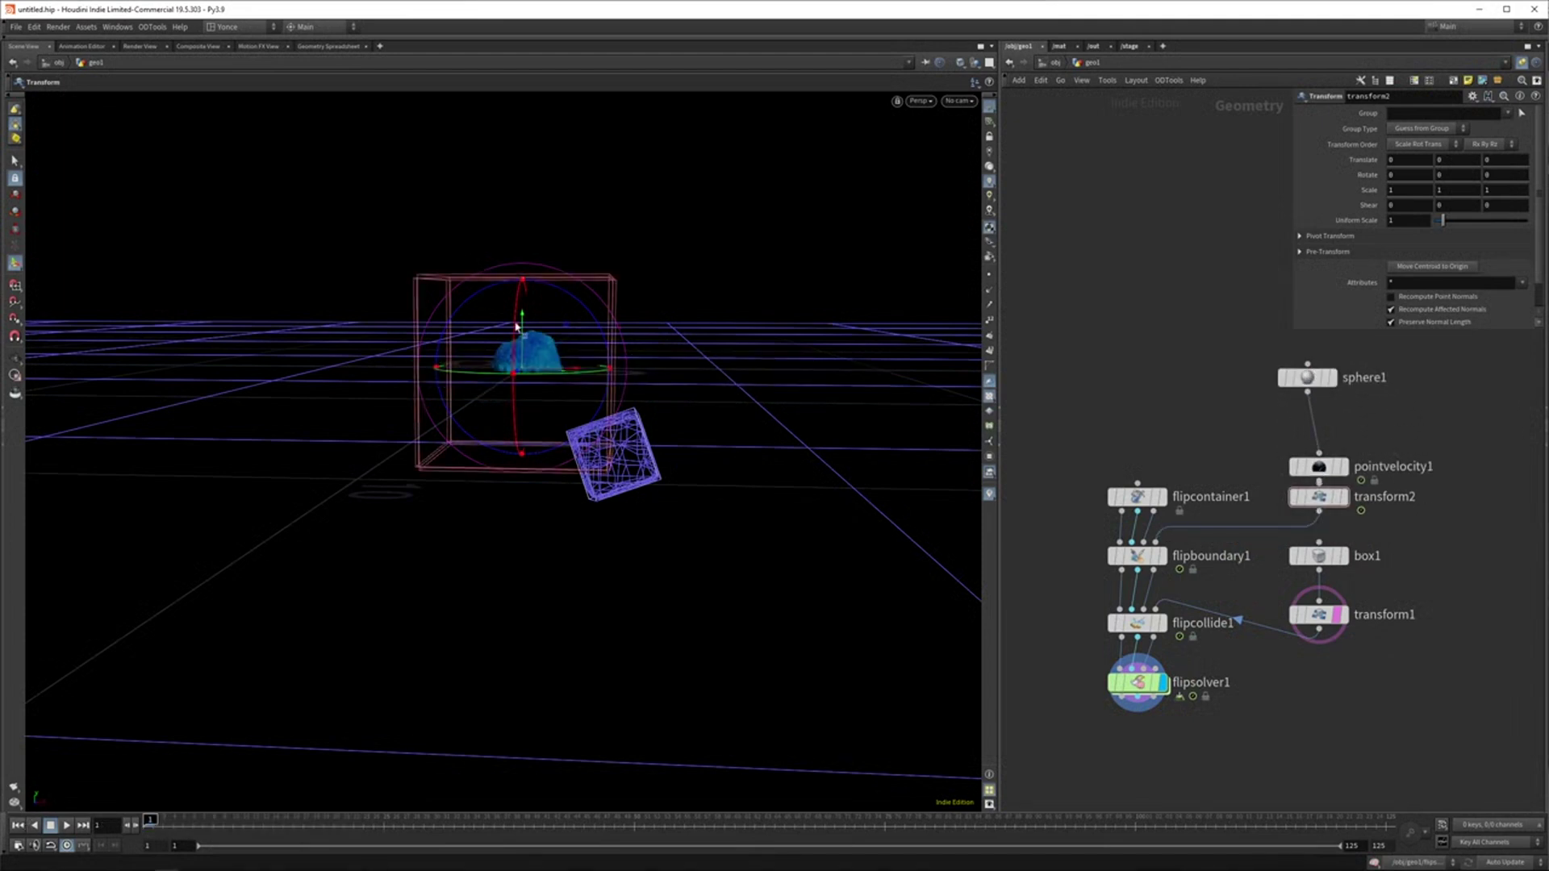
left_click_drag(523, 333, 526, 212)
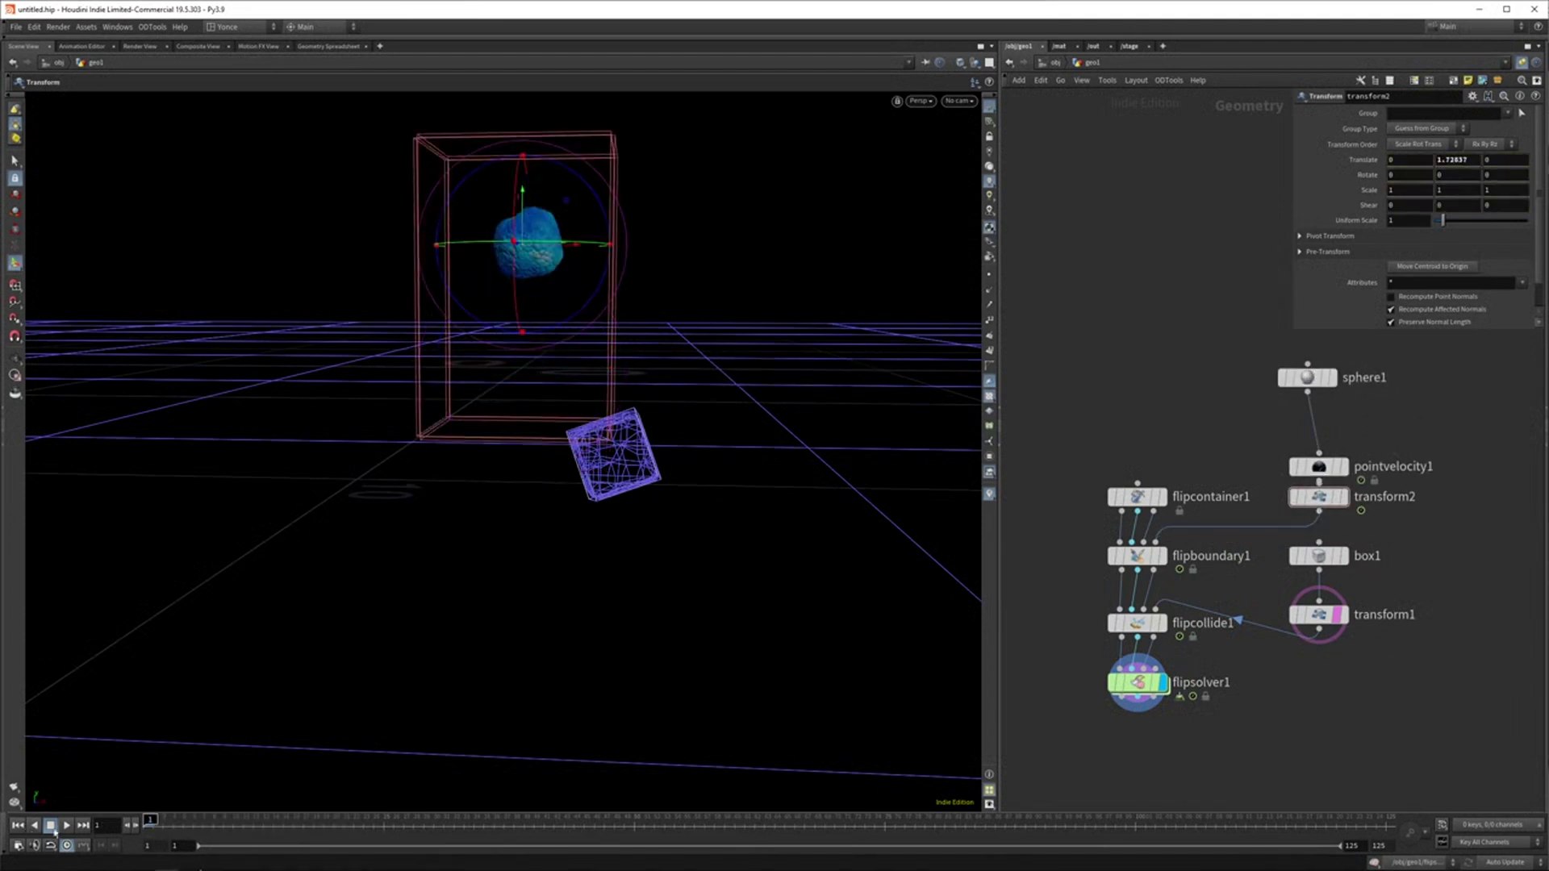
middle_click_drag(608, 391, 613, 487, "alt")
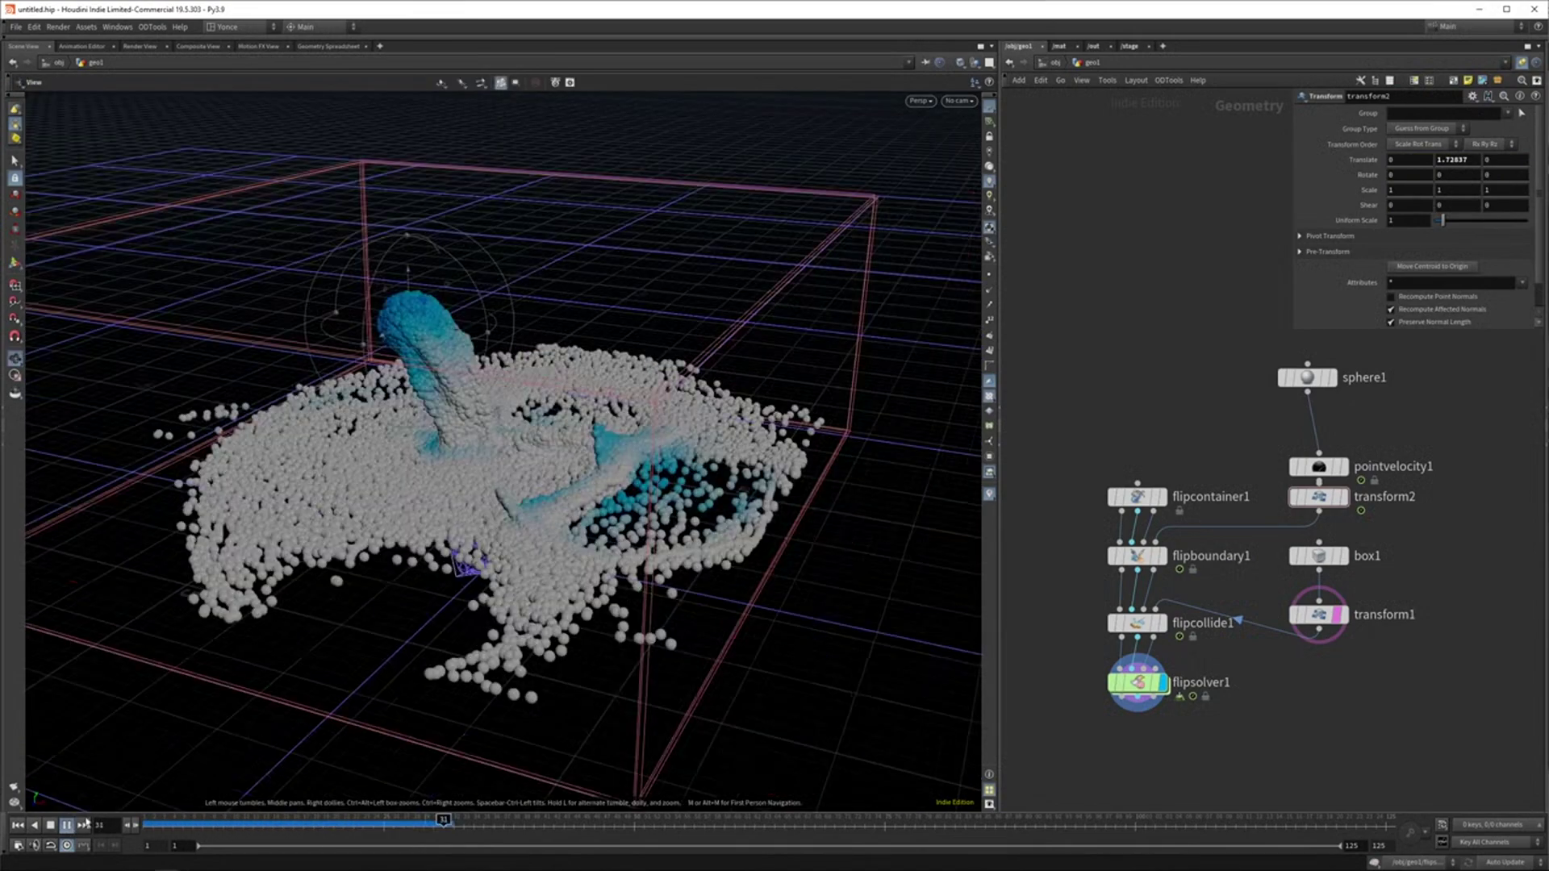
left_click(50, 826)
mouse_move(567, 472)
left_mouse_down("alt")
mouse_move(638, 431)
mouse_move(596, 452)
mouse_move(588, 439)
mouse_move(613, 419)
mouse_move(543, 496)
mouse_move(556, 488)
left_mouse_up("alt")
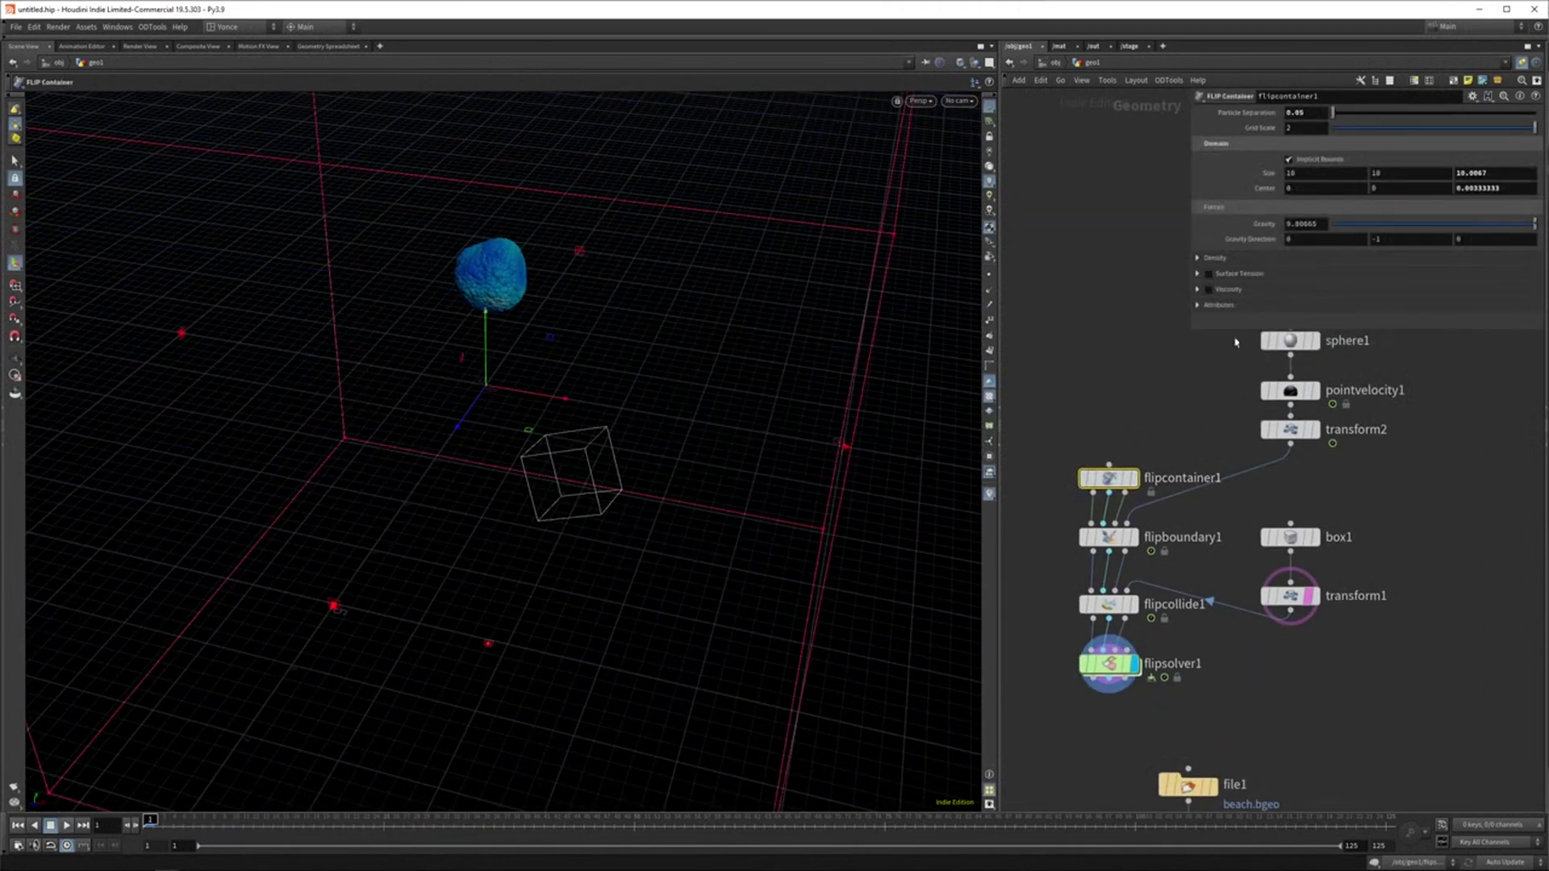
Step: Enable Viscosity on the FLIP Container and set its value to 10000
middle_click_drag(1055, 385, 1172, 438)
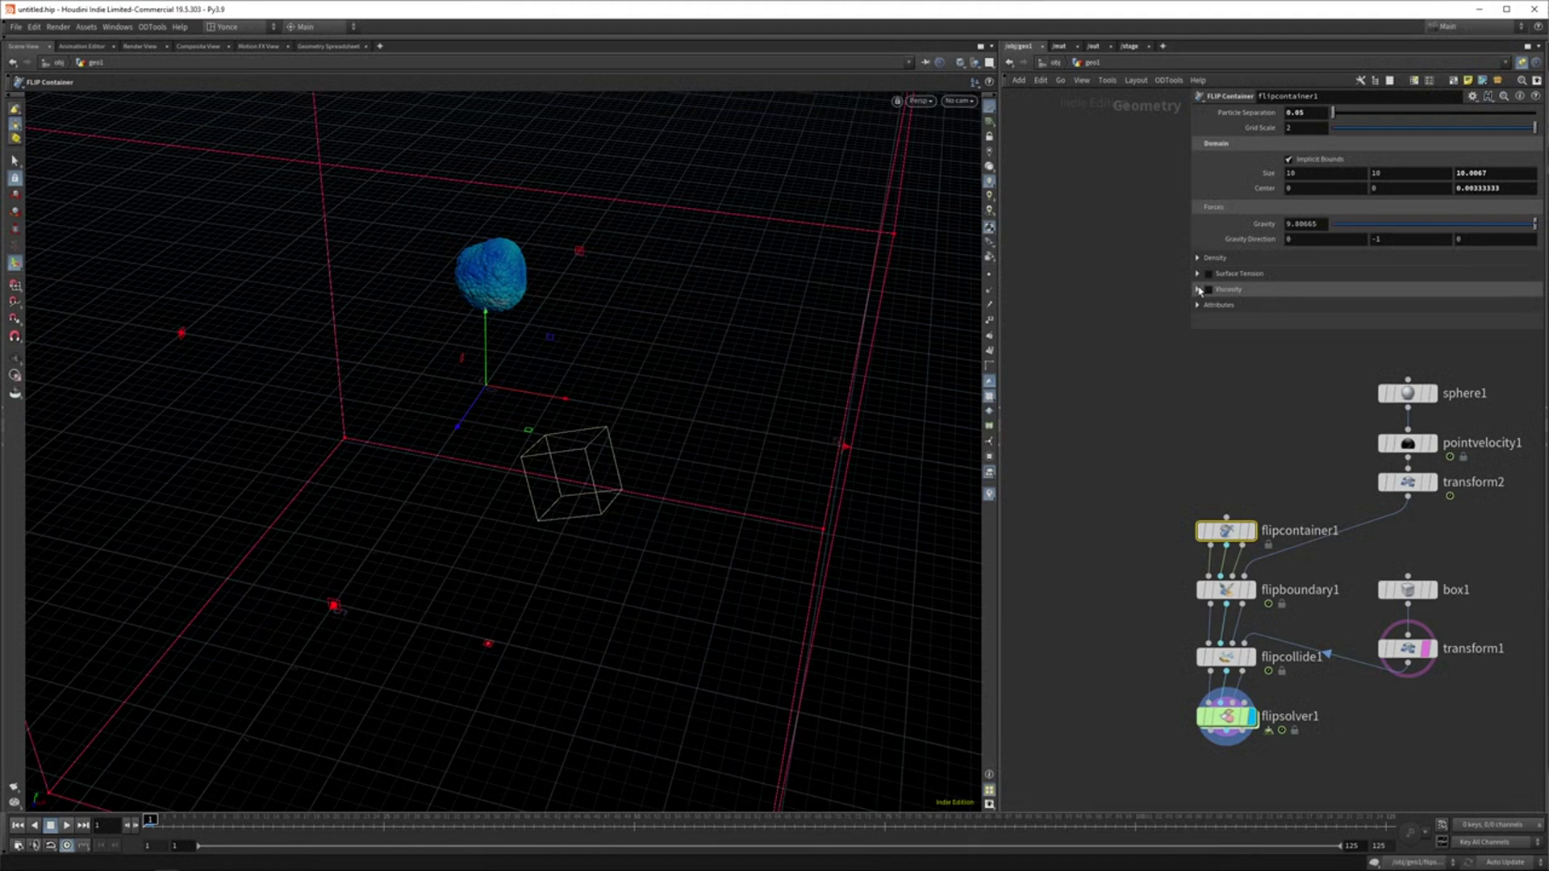
left_click(1200, 288)
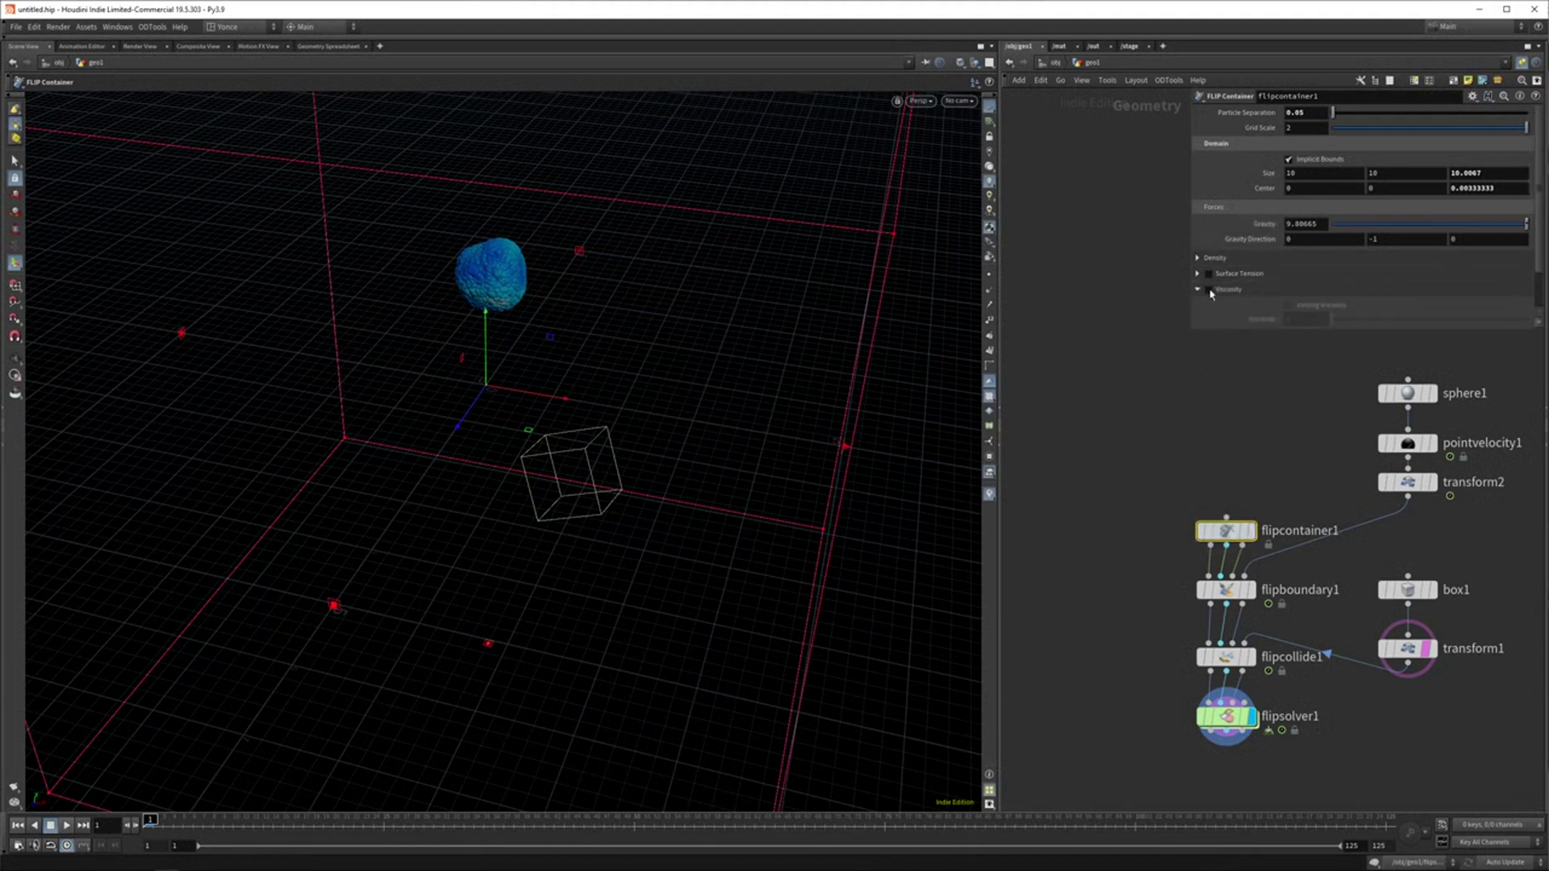
left_click(1208, 288)
middle_click_drag(1374, 437, 1308, 396)
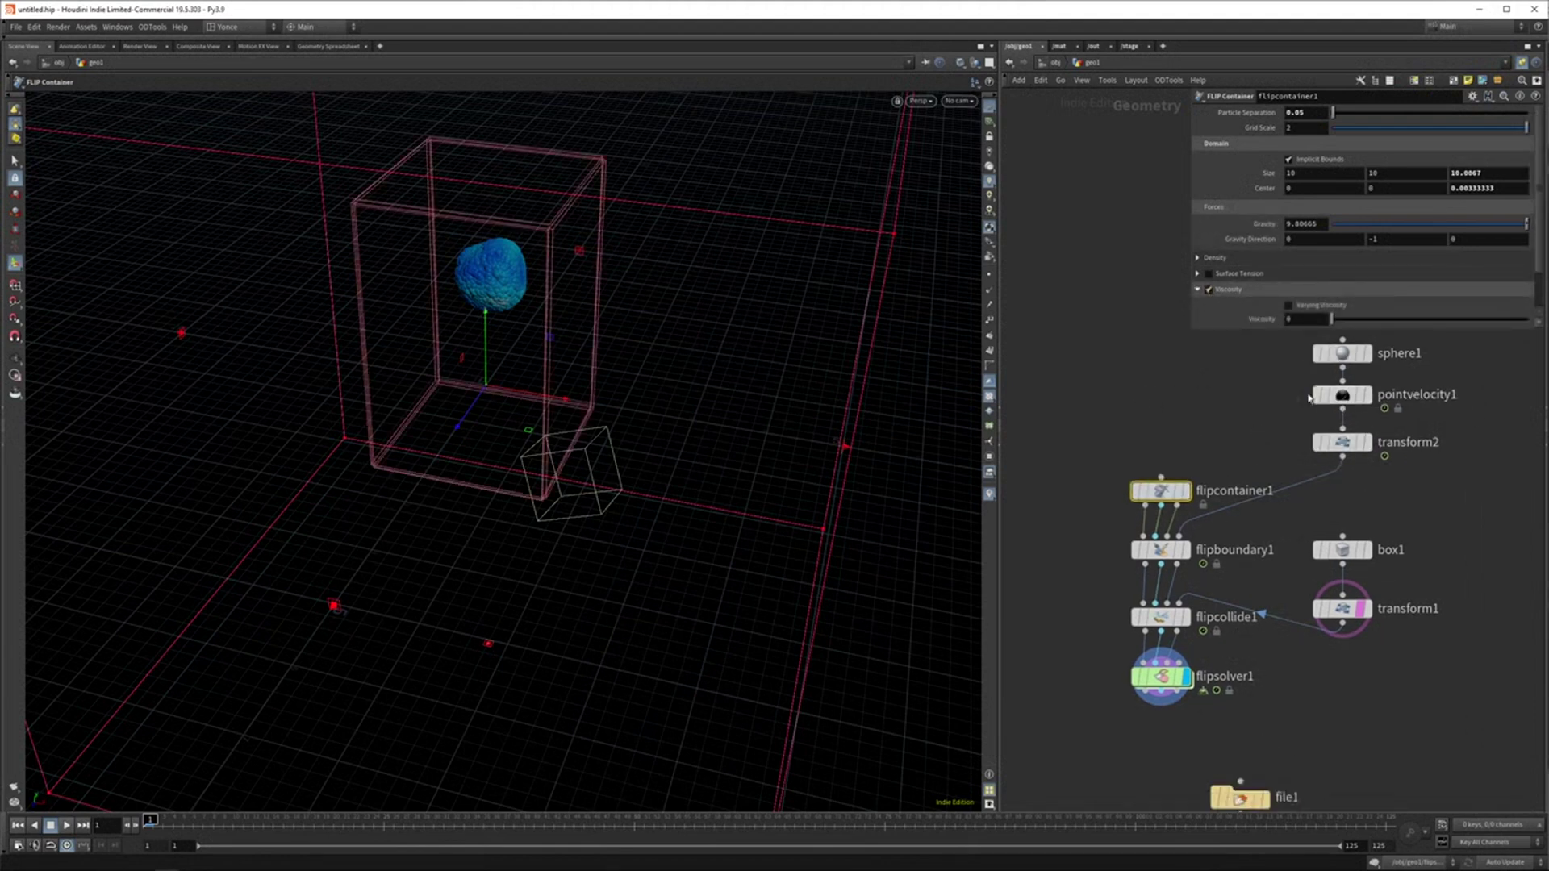
middle_click_drag(1133, 333, 1118, 358)
left_click(1299, 321)
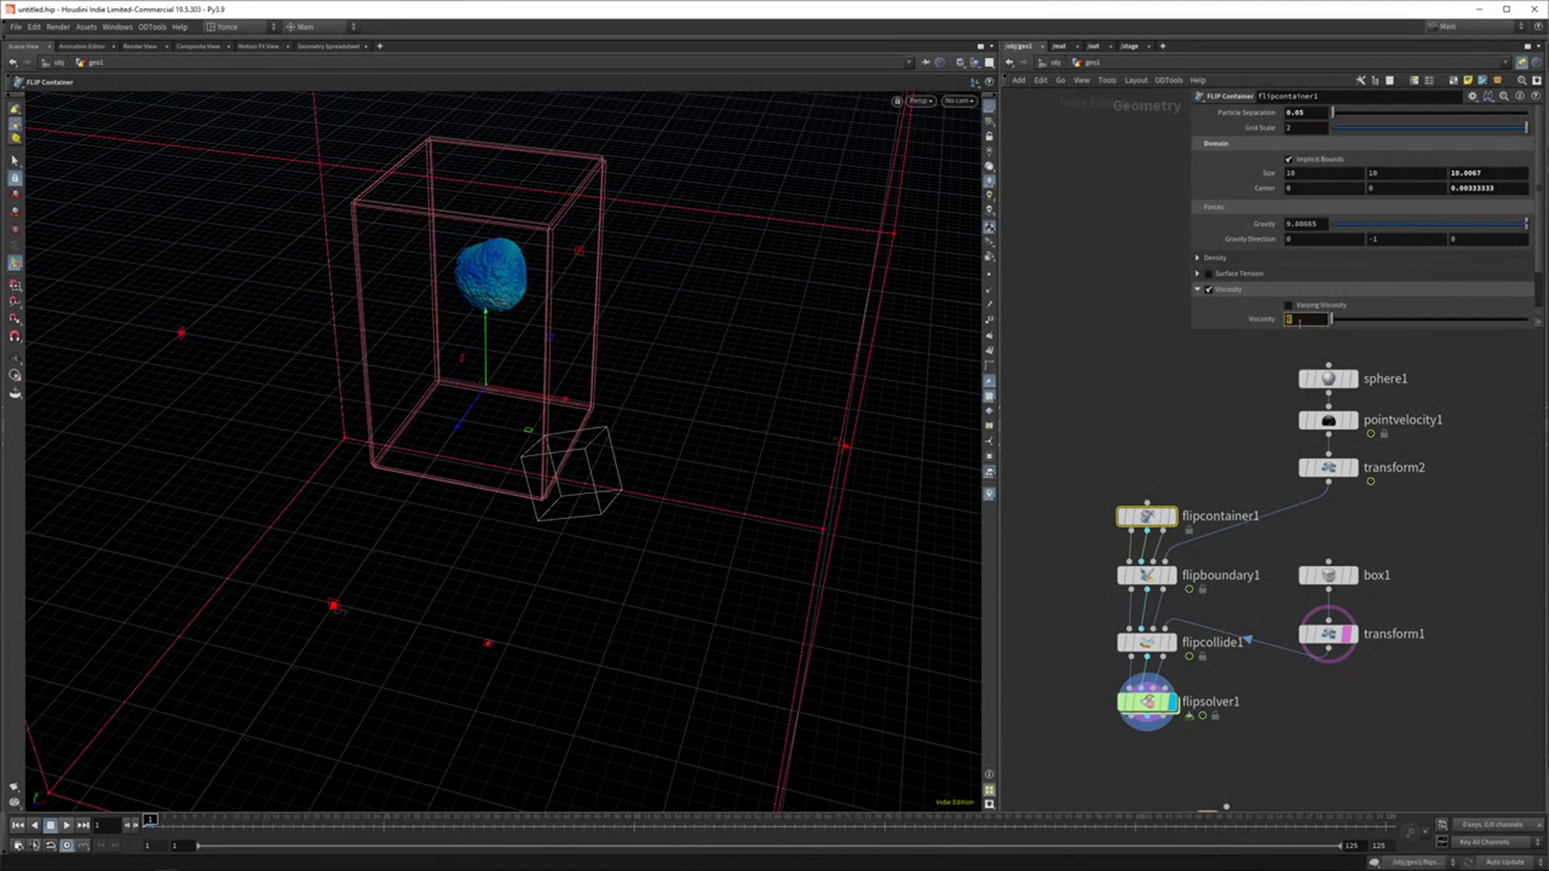
key("Return")
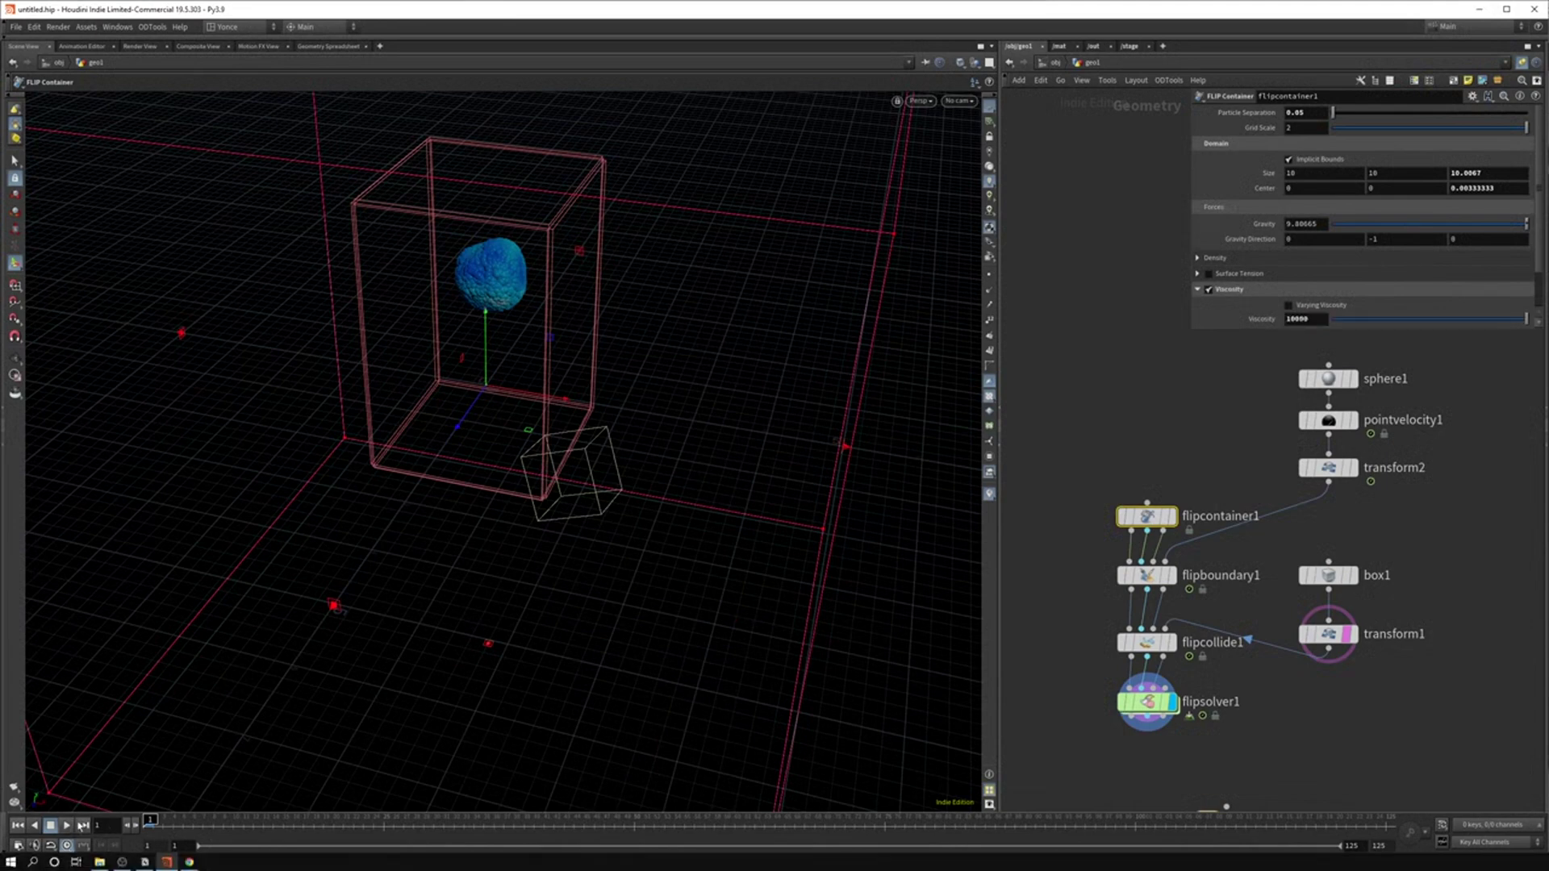
Step: Play the viscous simulation, stop it, and examine the fluid's shape up close
left_click(67, 825)
left_click_drag(589, 239, 554, 373, "alt")
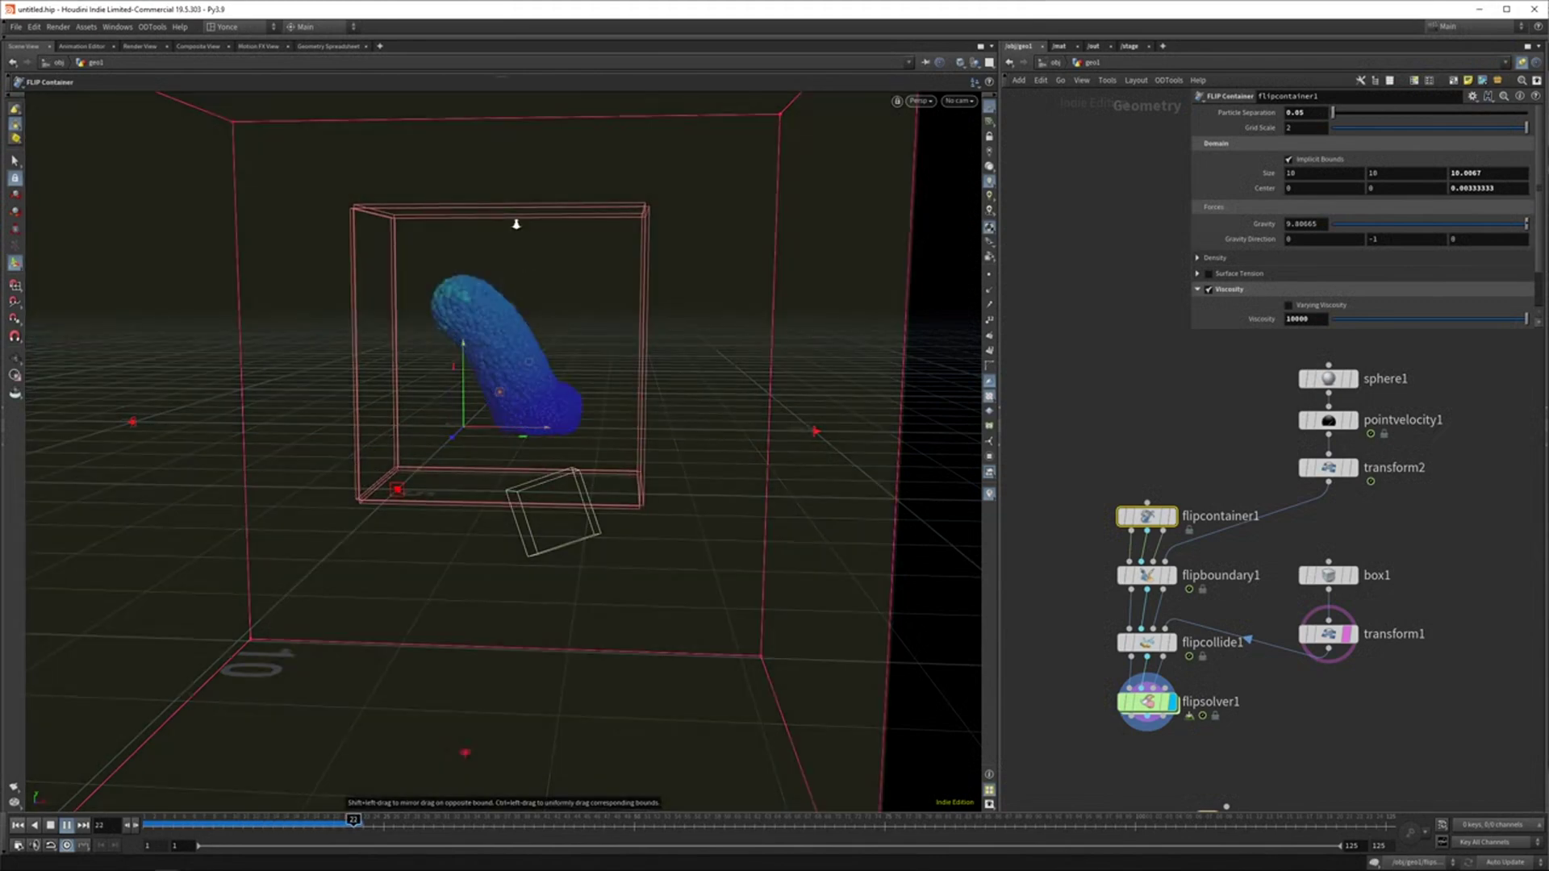
right_click_drag(514, 225, 520, 419, "alt")
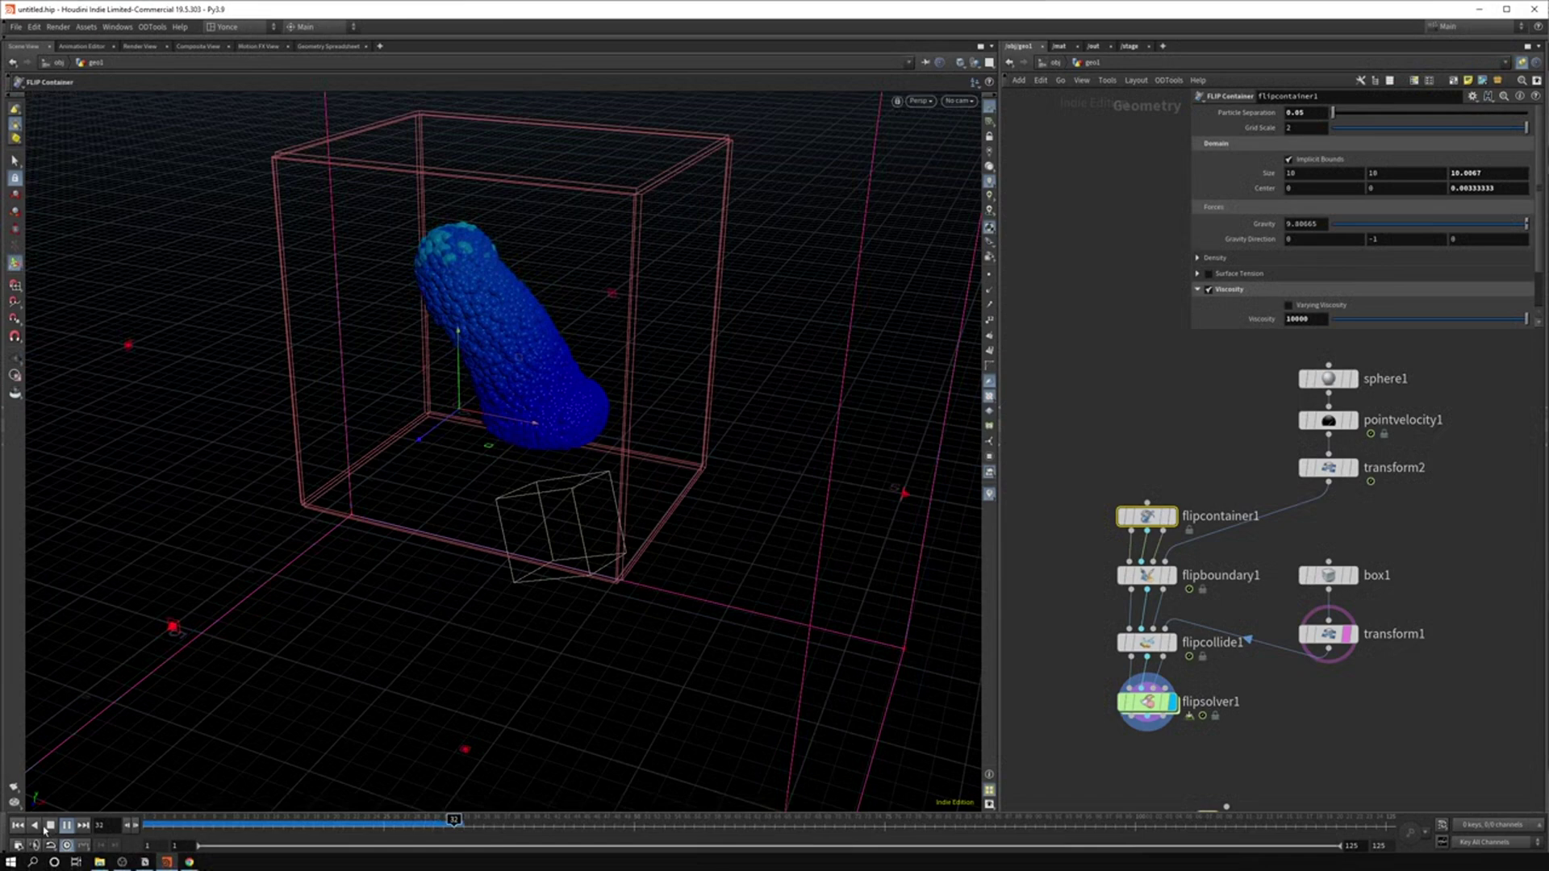
left_click(49, 827)
right_click_drag(490, 259, 488, 155, "alt")
left_click_drag(487, 156, 516, 373, "alt")
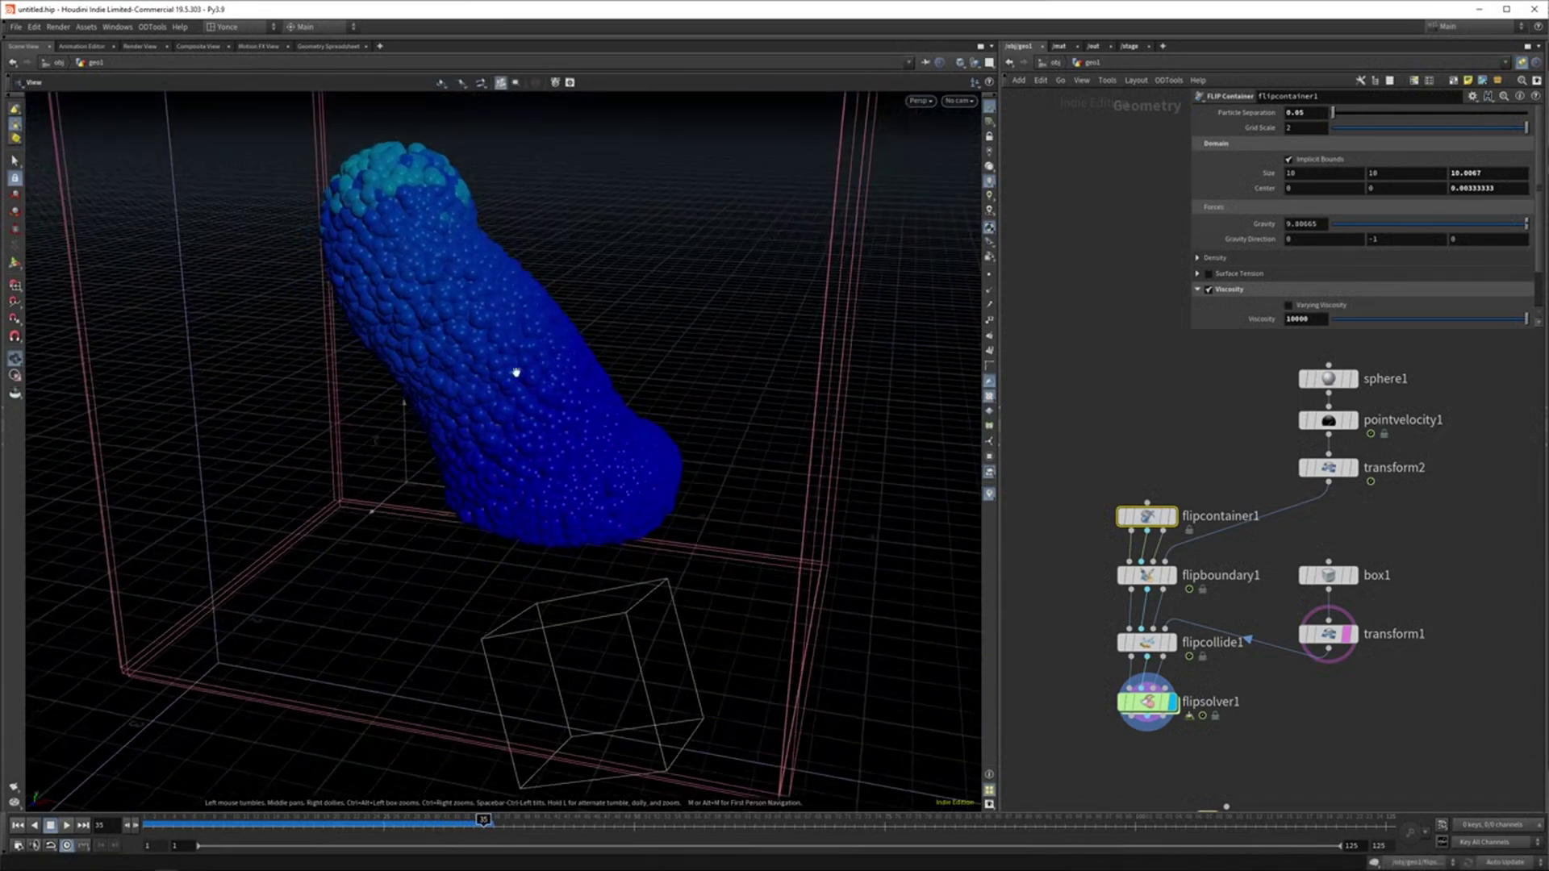
Step: Scrub ahead in the timeline, return to the first frame, and scrub through the viscous simulation again
left_click_drag(393, 831, 668, 826)
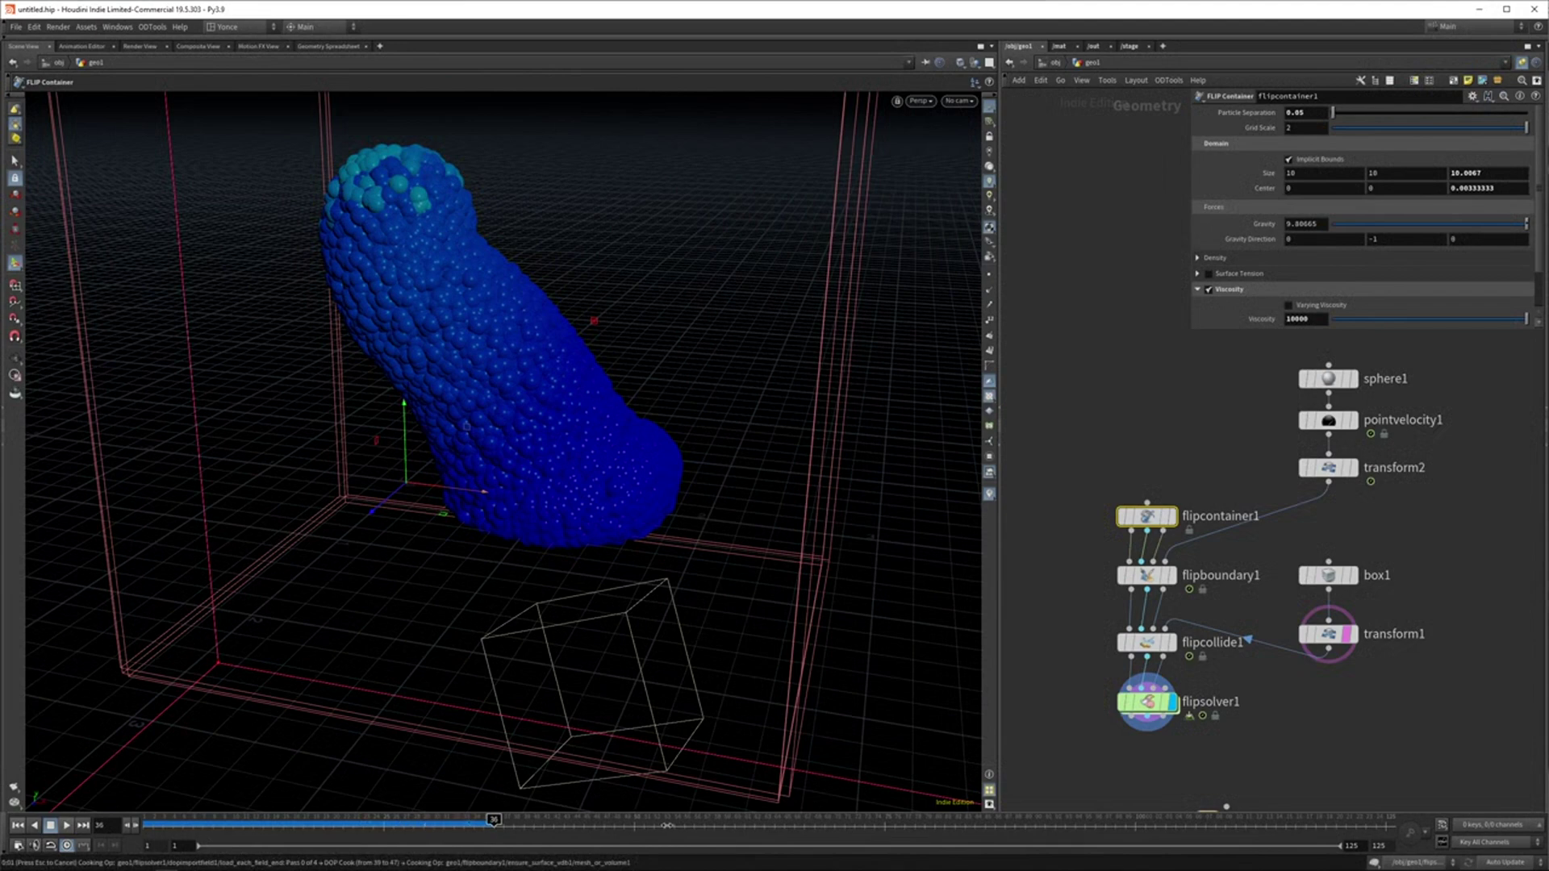
left_click(148, 823)
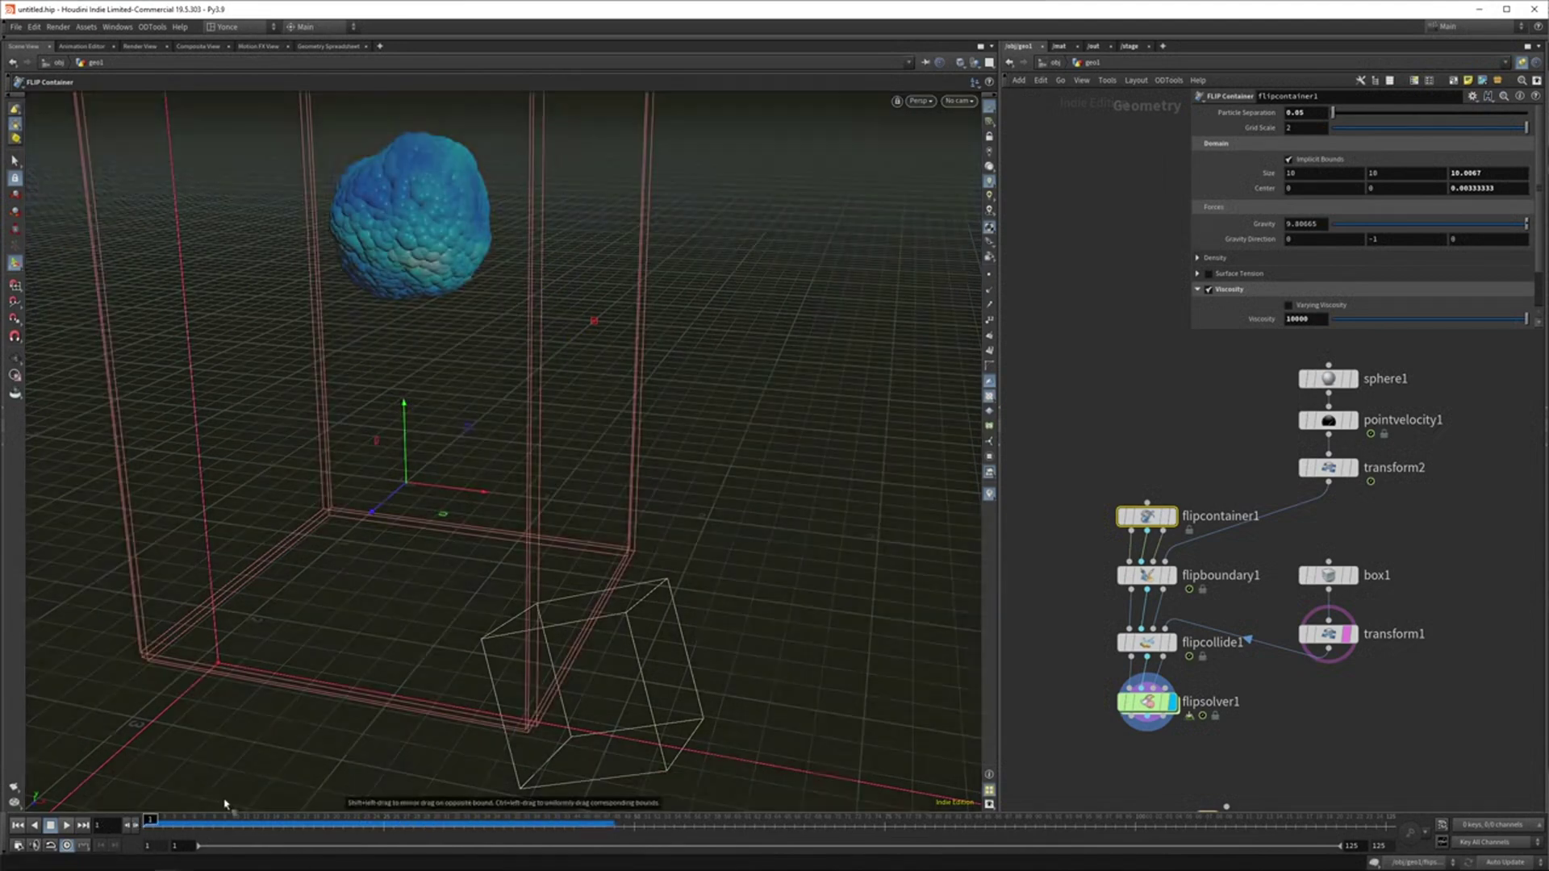
left_click_drag(226, 823, 423, 821)
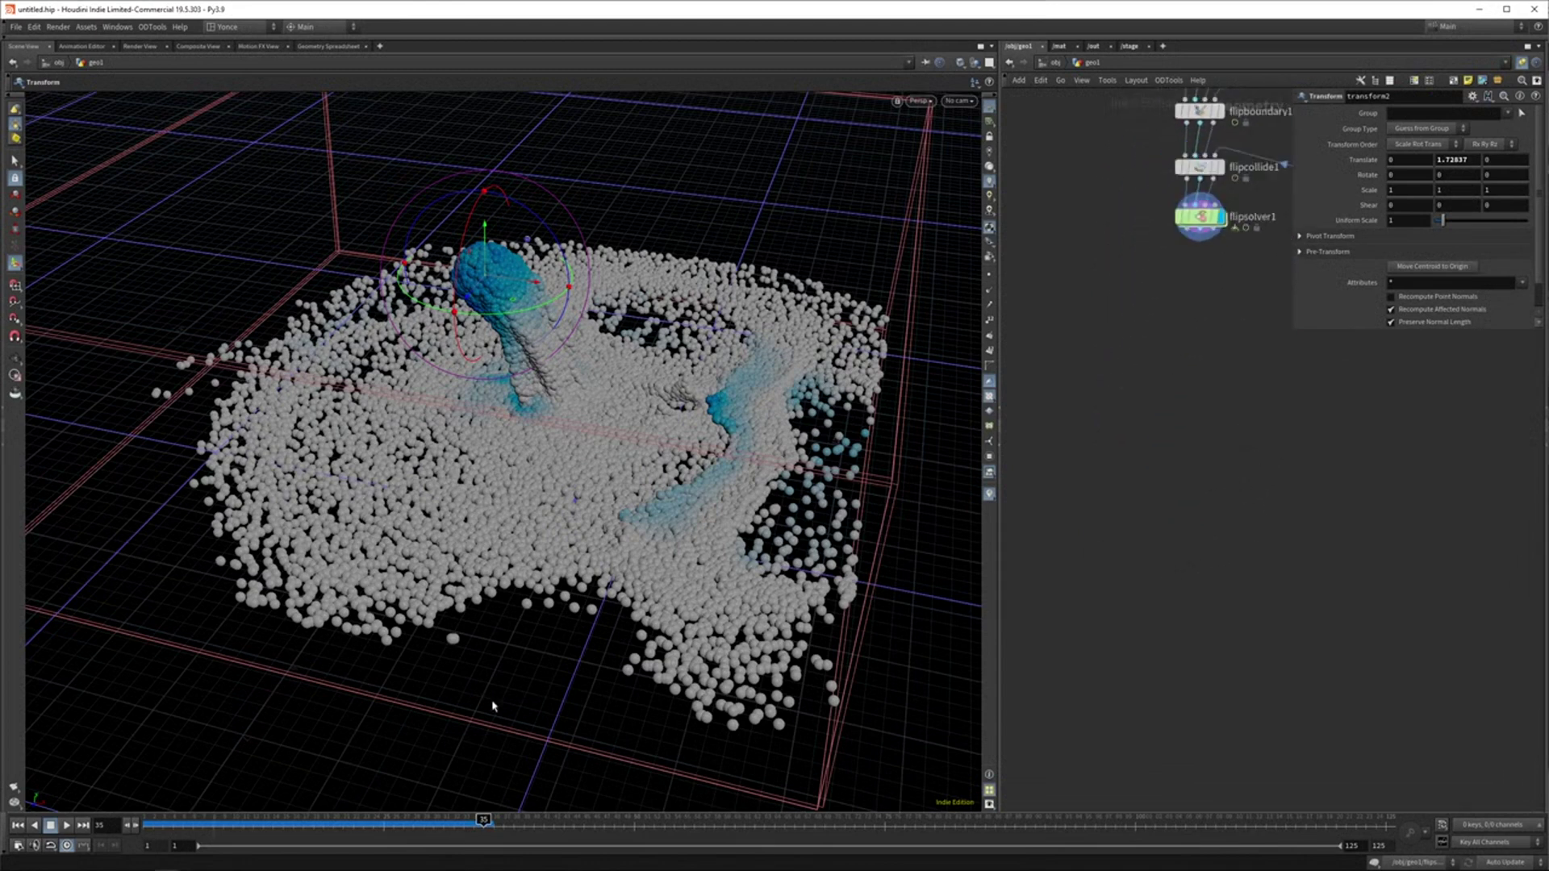
Step: Return to the first frame and add a FLIP Configure Beach Tank setup to the network
left_click(13, 826)
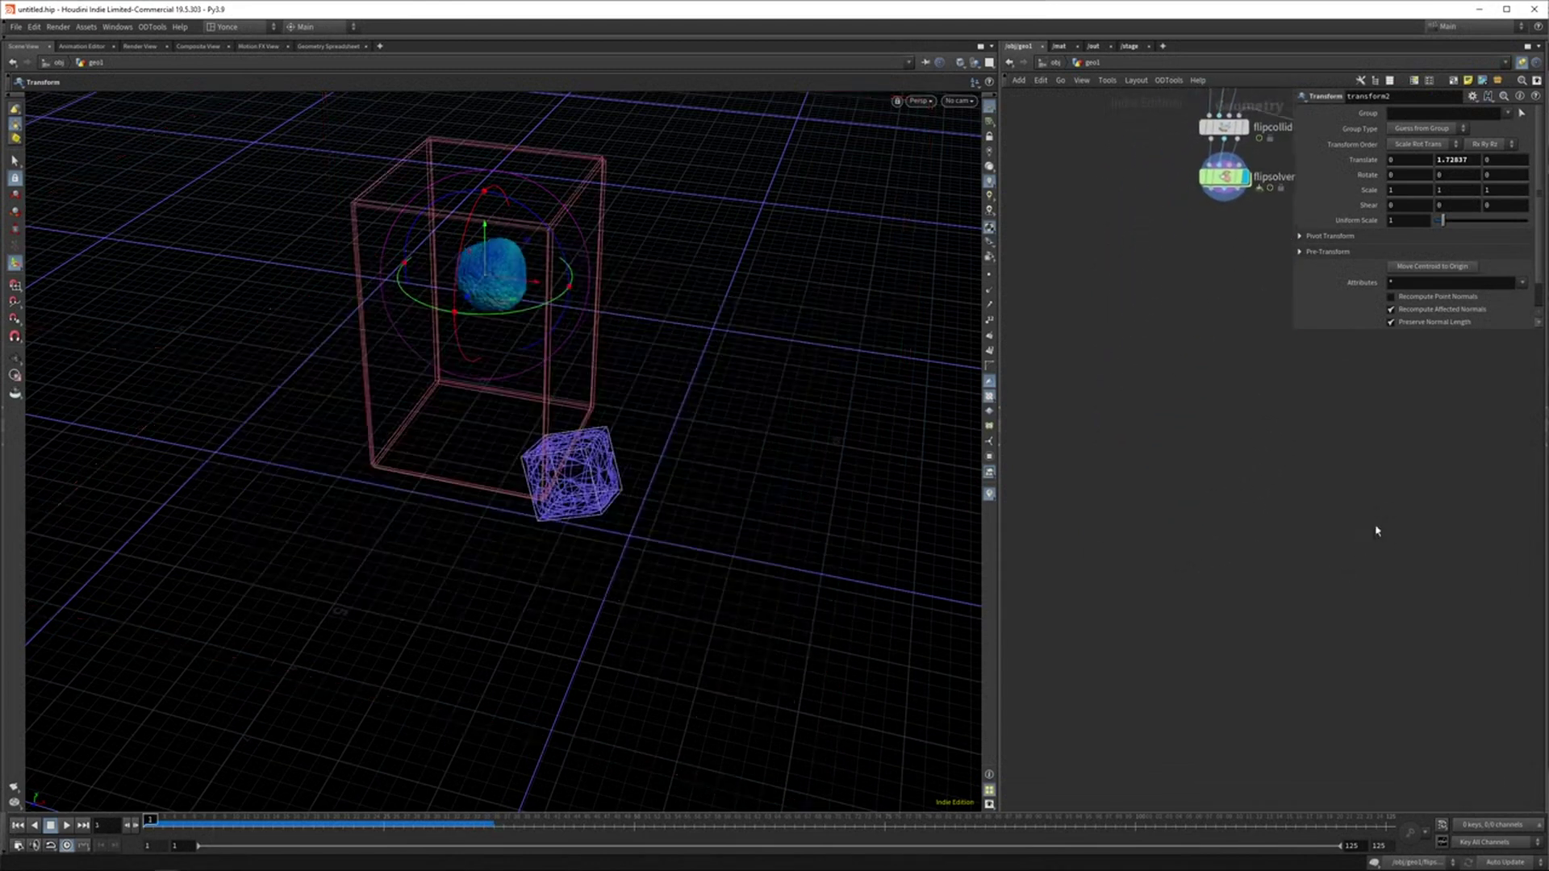
key("Tab")
type("flip con")
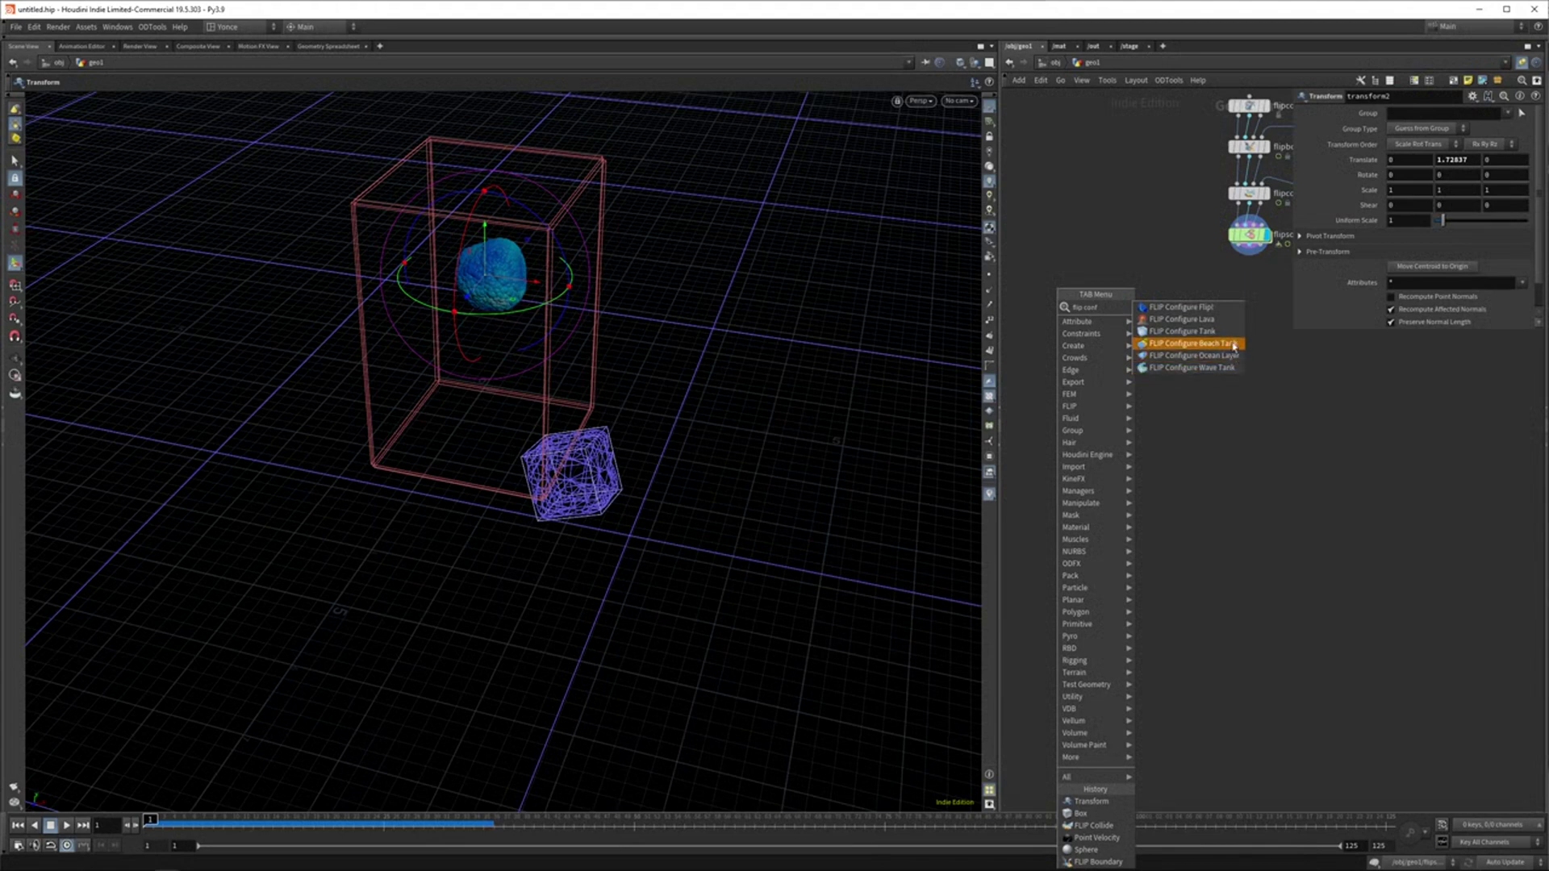
left_click(1194, 355)
left_click(1214, 447)
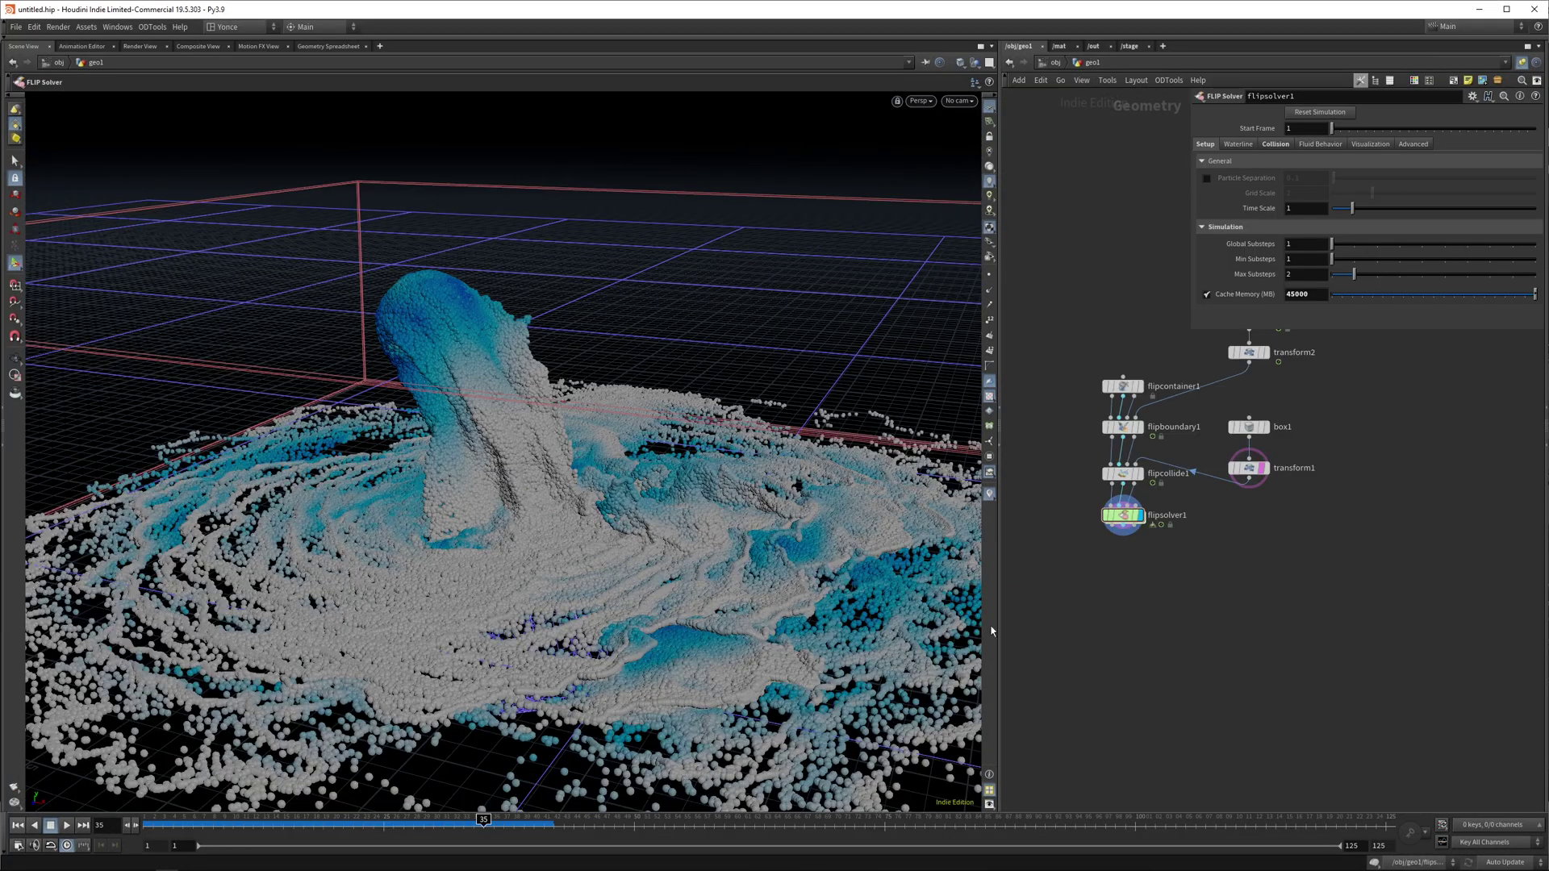
Step: Add a Fluid Compress node below the FLIP Solver, wired to the solver's outputs
left_click_drag(1177, 609, 1159, 629)
middle_click_drag(1187, 653, 1204, 615)
scroll(1186, 605, "up", 2)
key("Tab")
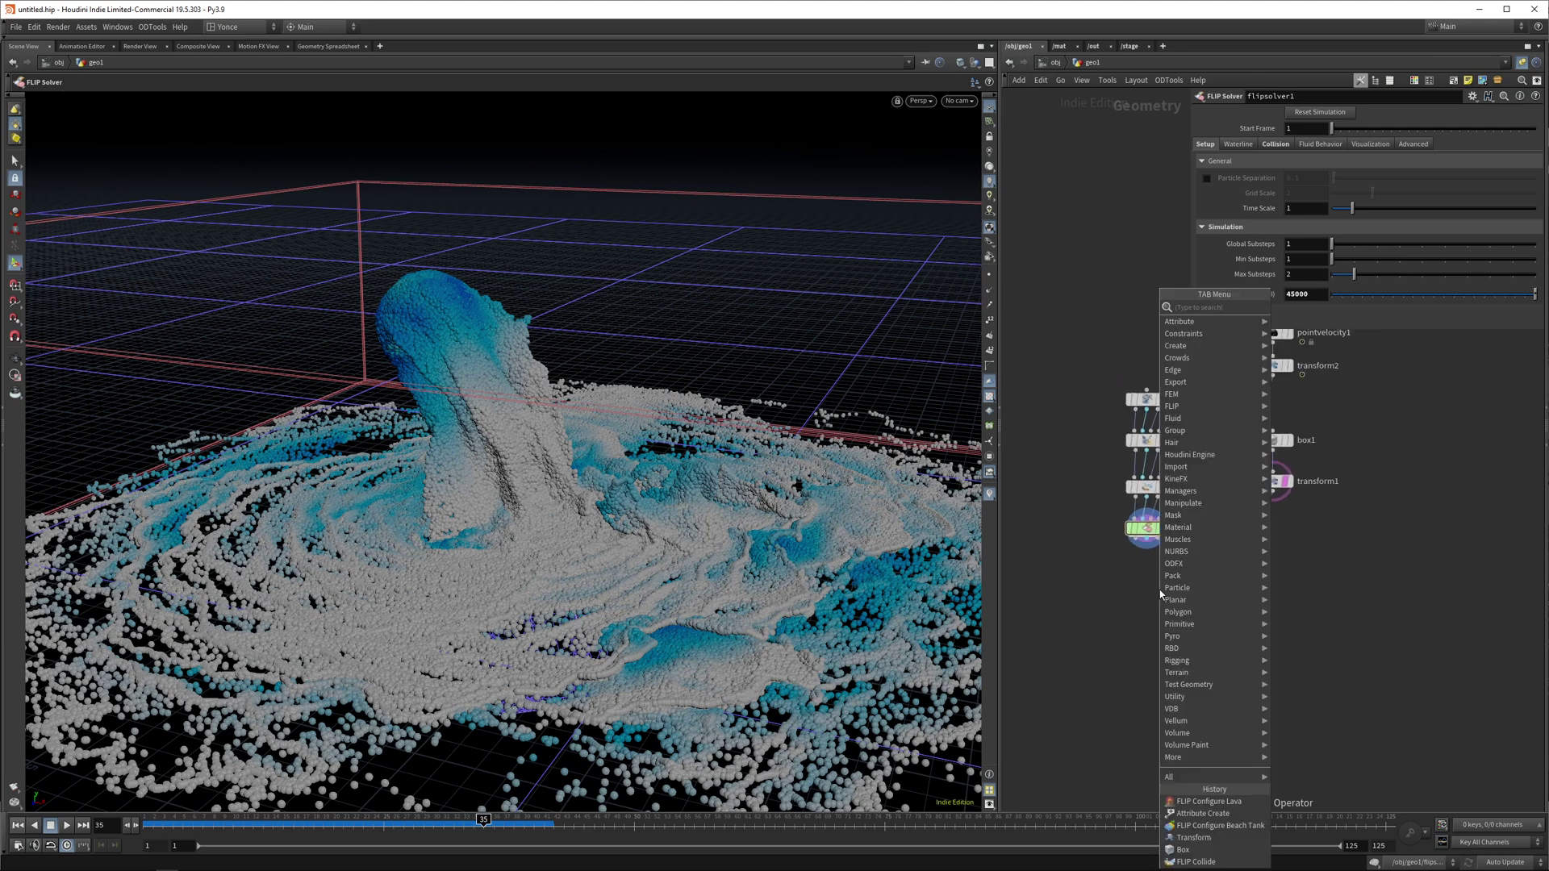
key("Escape")
key("Tab")
type("f co")
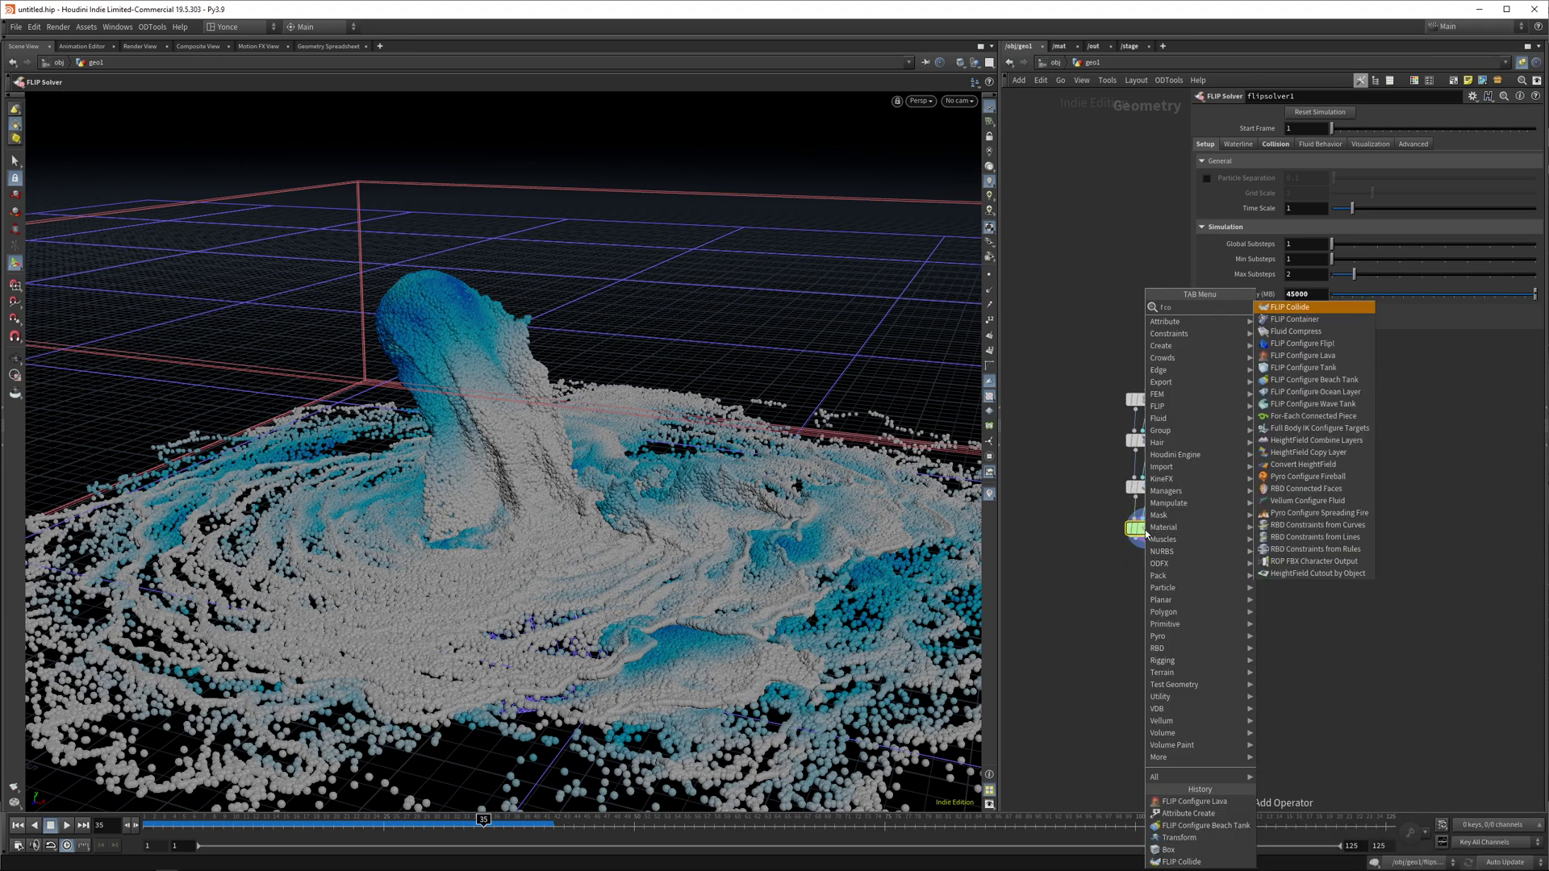
type("mp")
key("Return")
left_click(1147, 569)
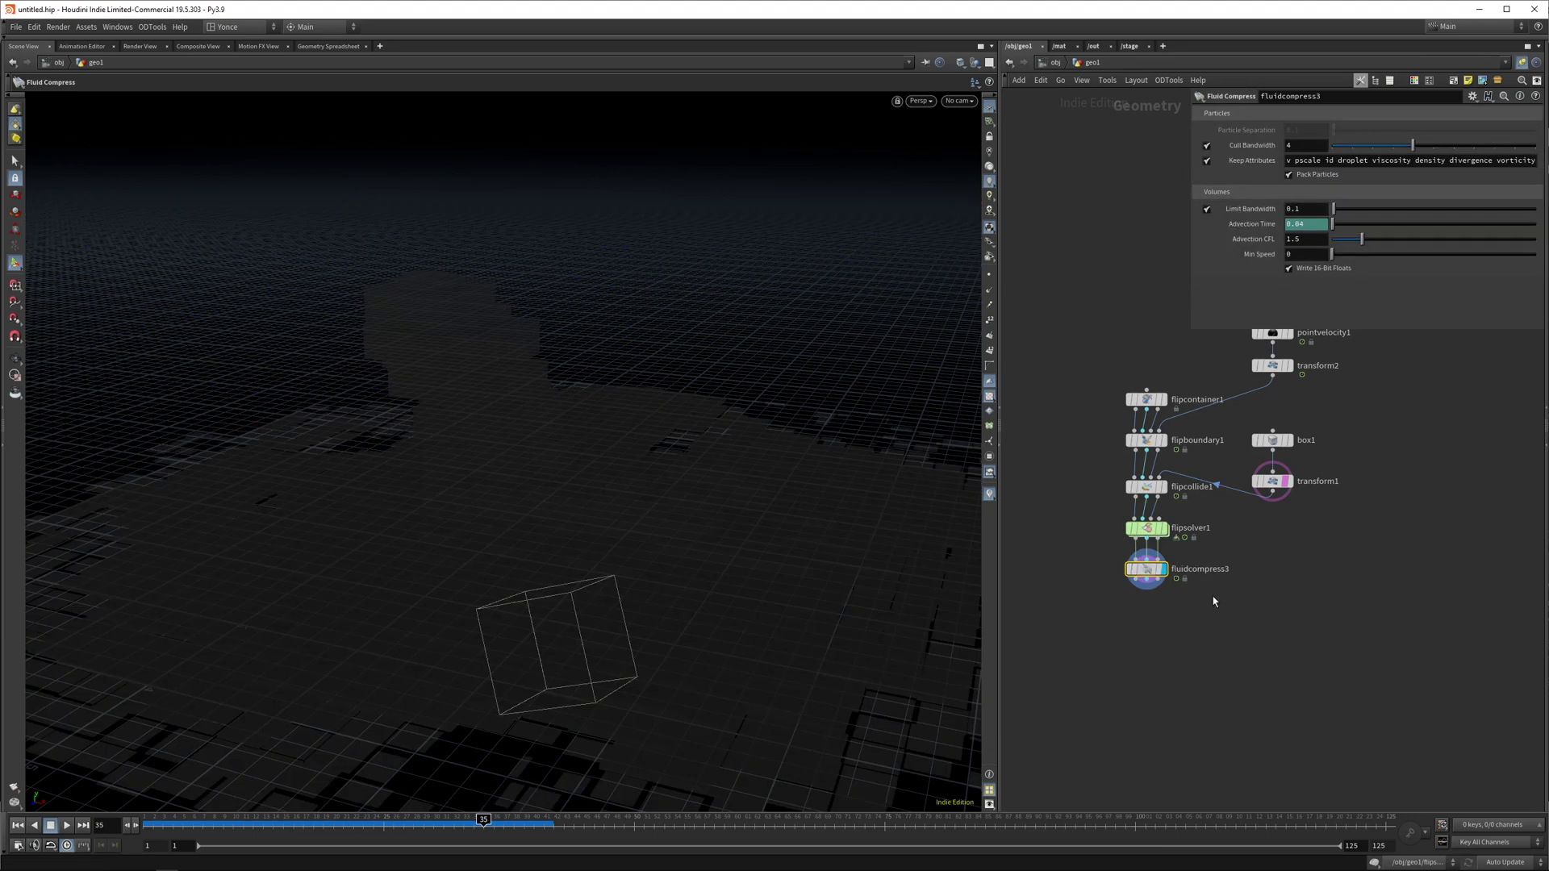
Step: Compare the node information of the FLIP Solver and Fluid Compress, including point counts and memory use
scroll(1213, 598, "up", 3)
middle_click_drag(1218, 597, 1291, 589)
middle_click(1210, 492)
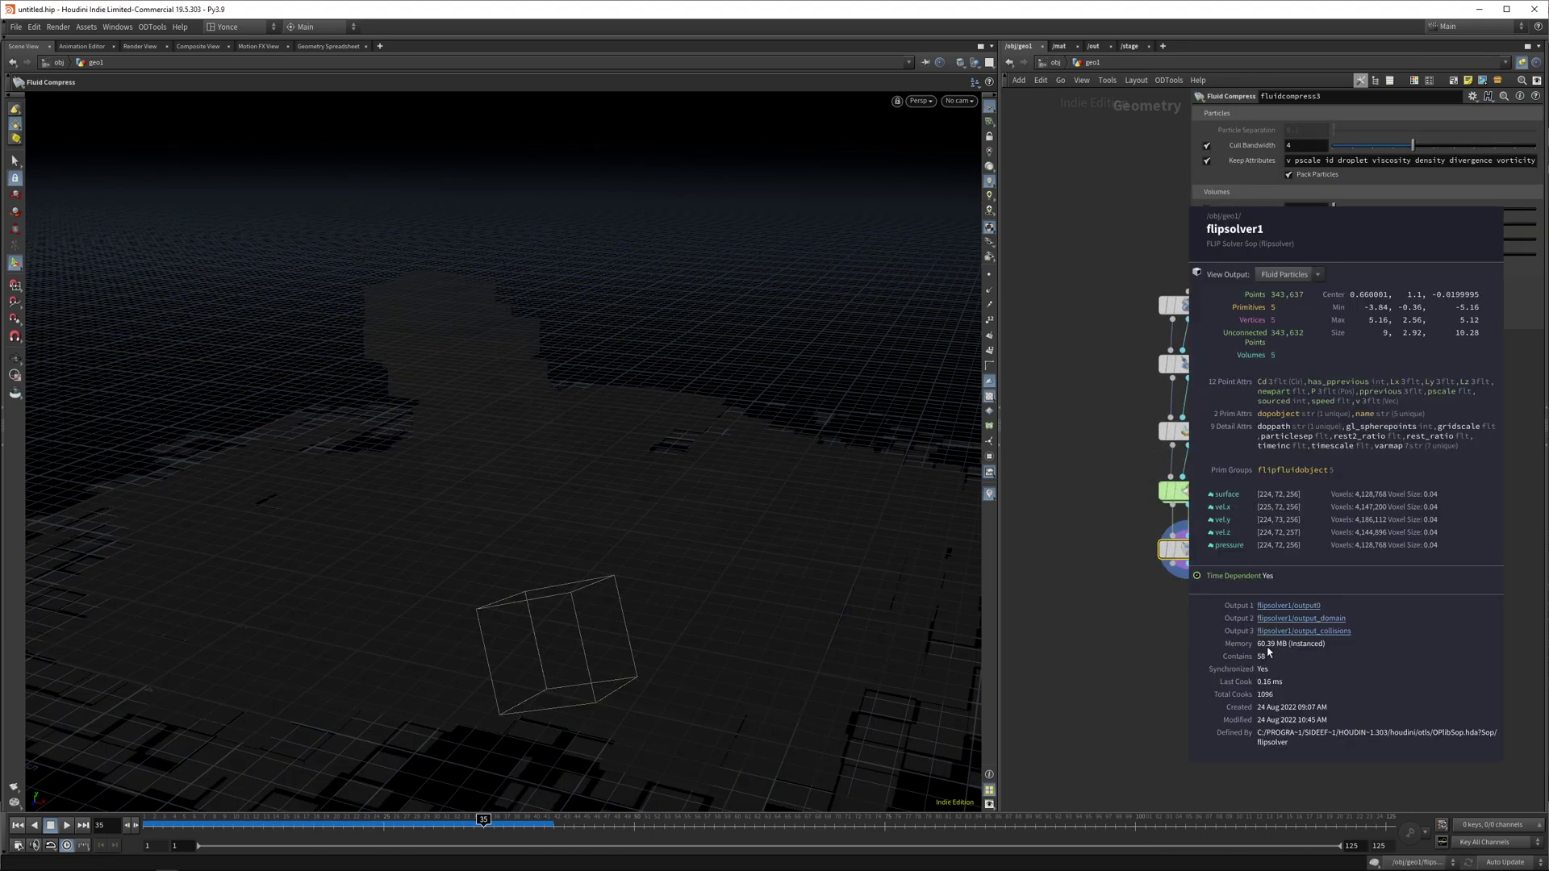
middle_click(1185, 547)
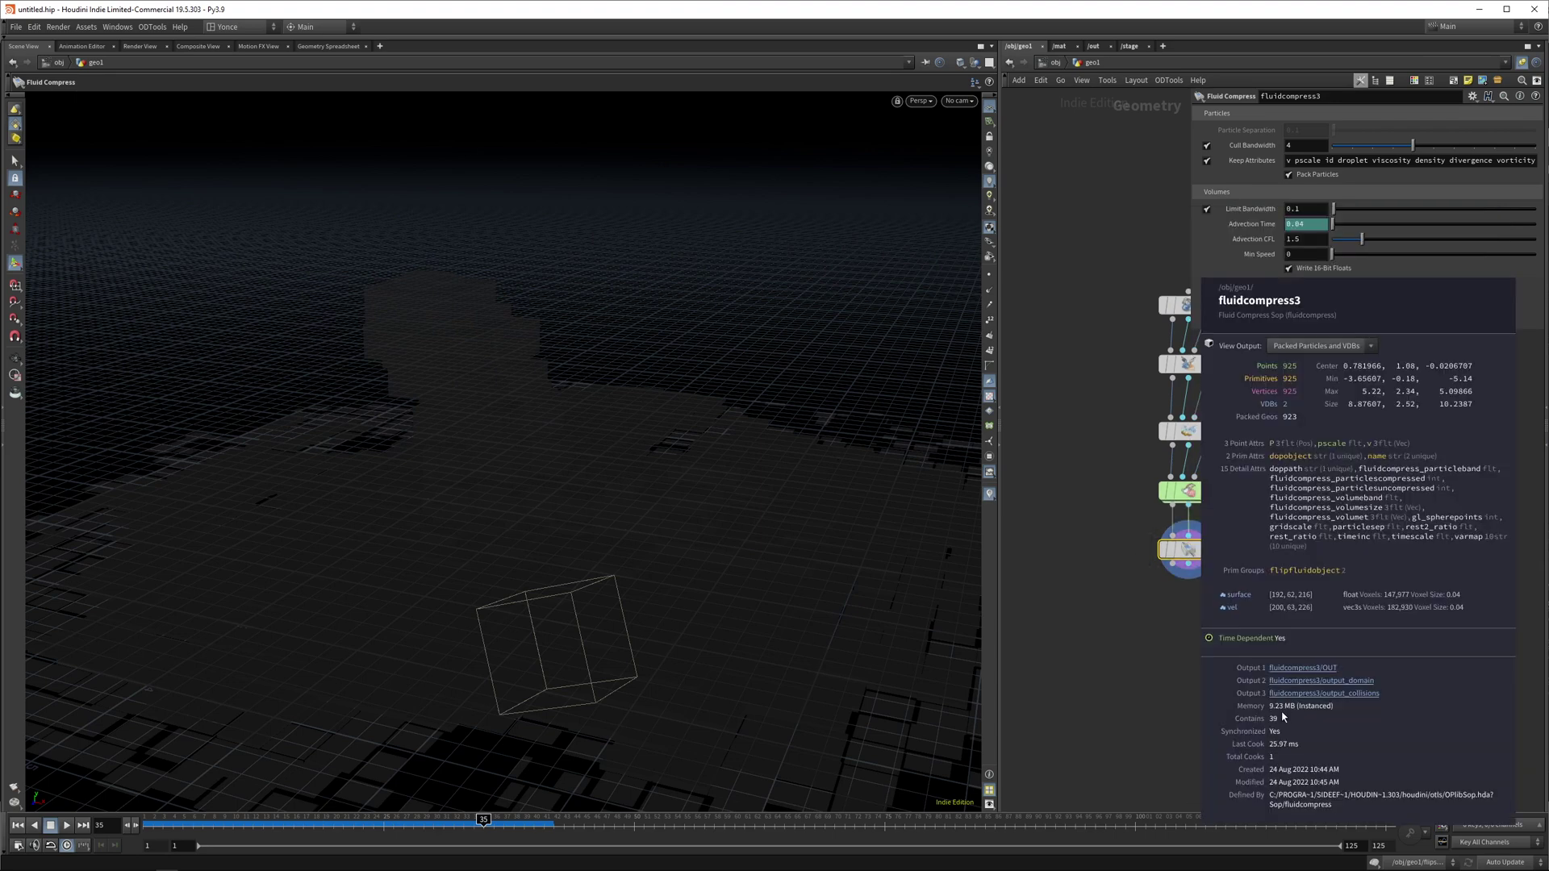
Step: Add a Particle Fluid Surface node below Fluid Compress, wired to its outputs, and display the meshed fluid
scroll(1280, 715, "down", 1)
key("Tab")
type("f")
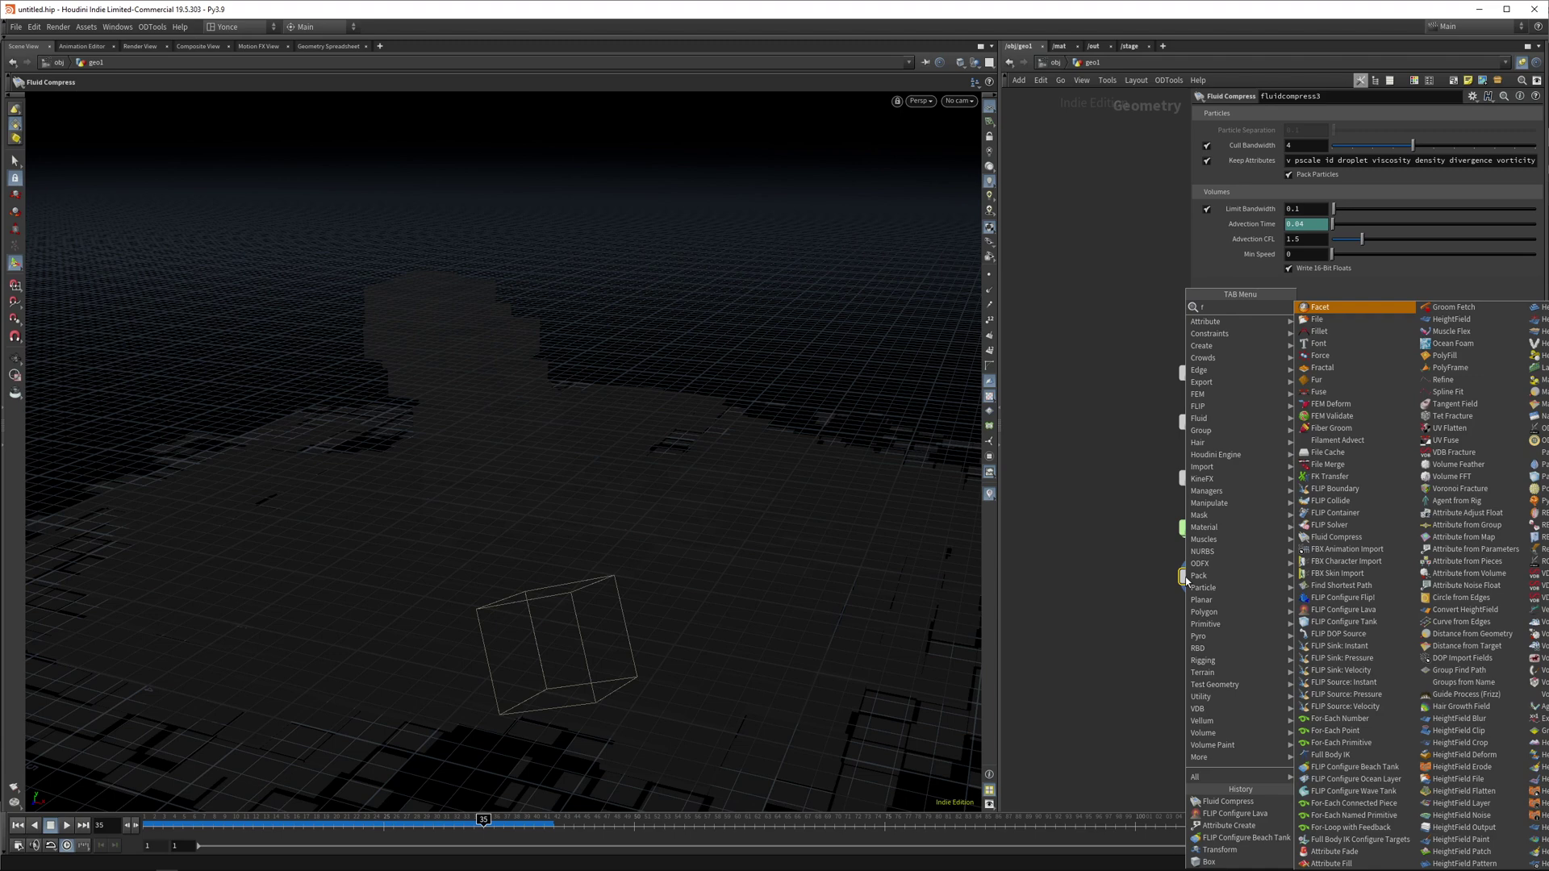
type("ps")
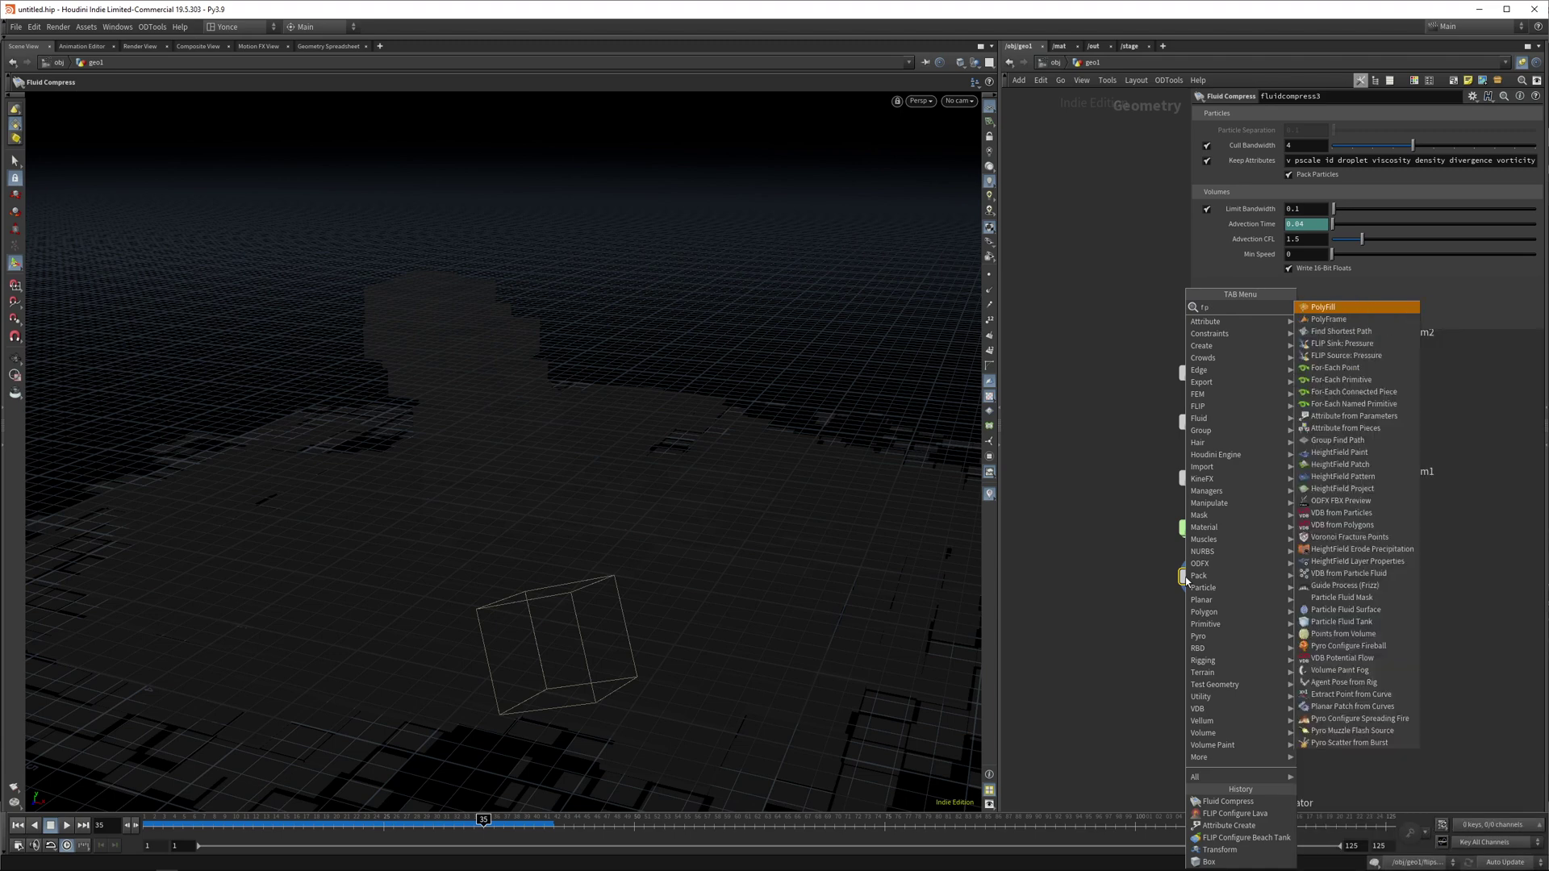
key("Down")
key("Down")
key("Down")
key("Return")
middle_click(1208, 533)
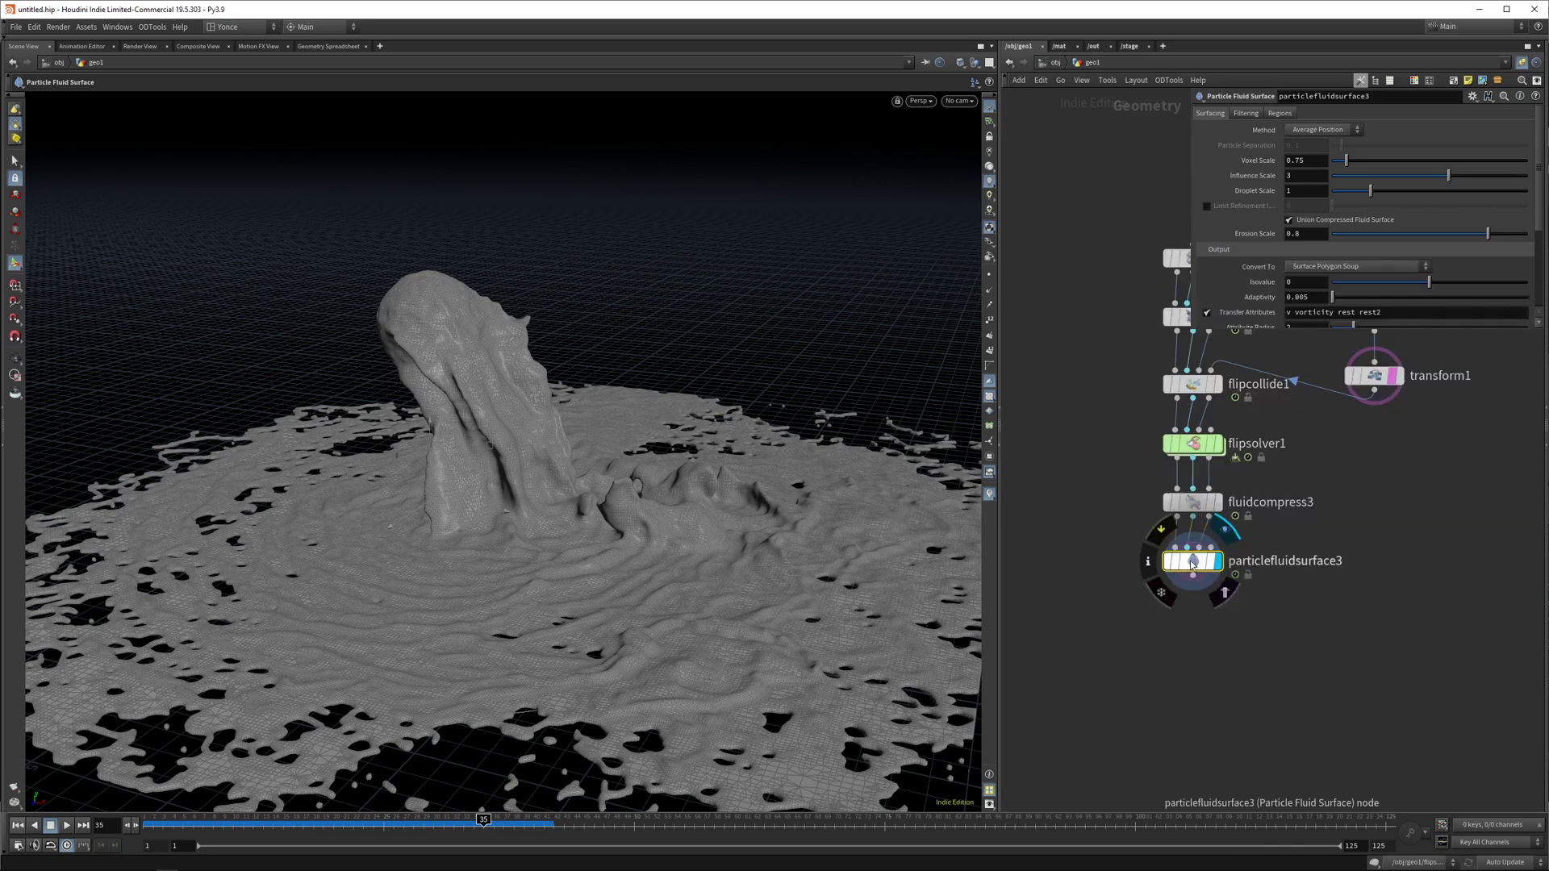
middle_click(1193, 561)
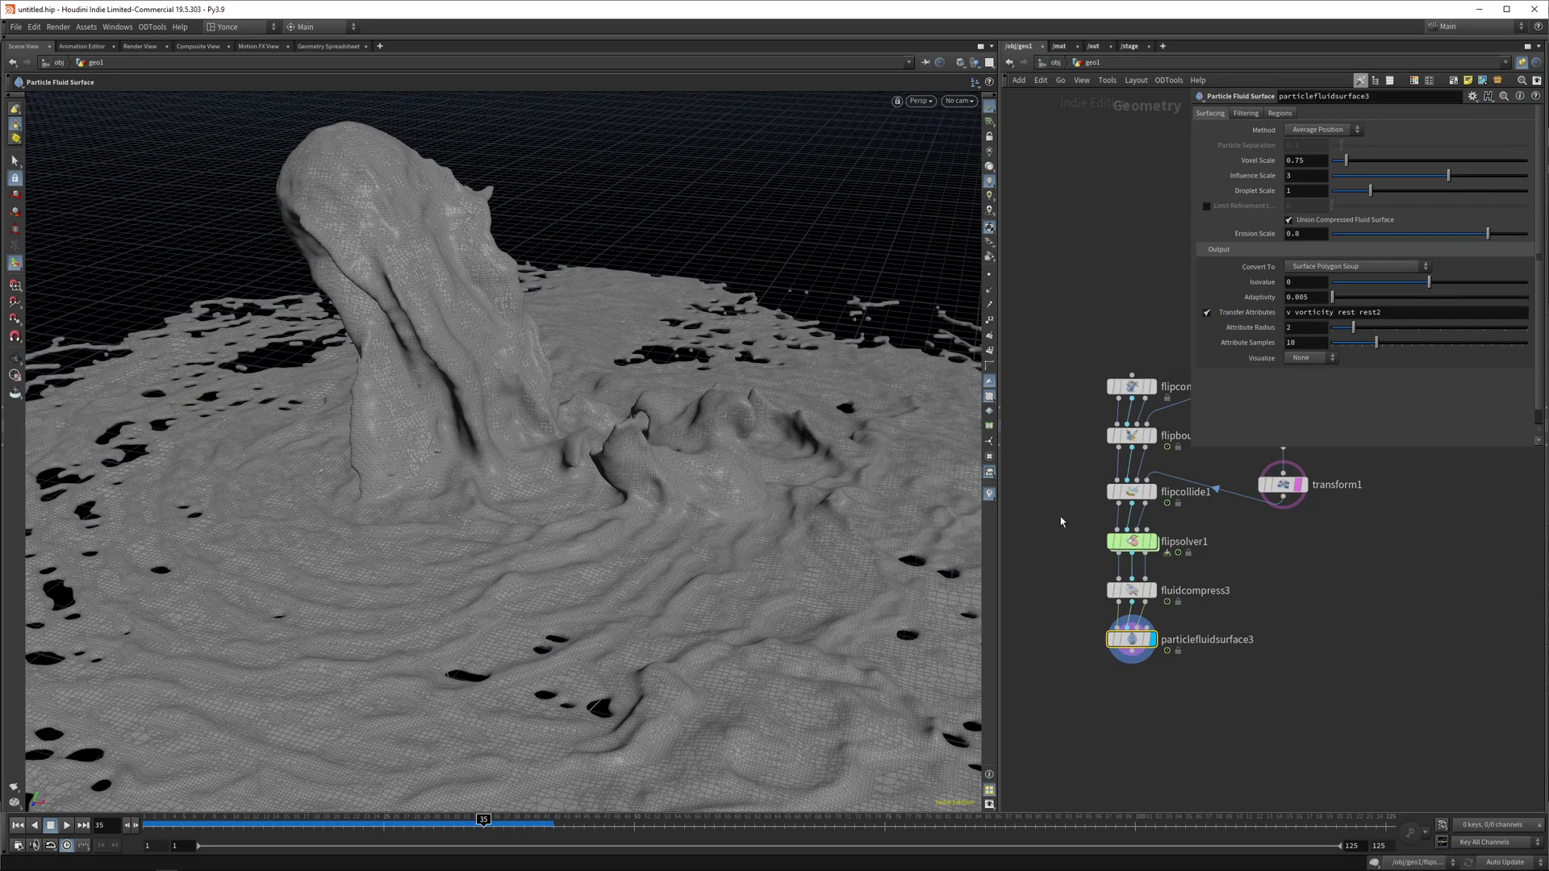
Step: Try the Vorticity visualization on the Particle Fluid Surface and set its visualization to Velocity
mouse_move(1059, 516)
left_mouse_down()
mouse_move(1157, 574)
mouse_move(1055, 520)
left_mouse_up()
left_click(1310, 358)
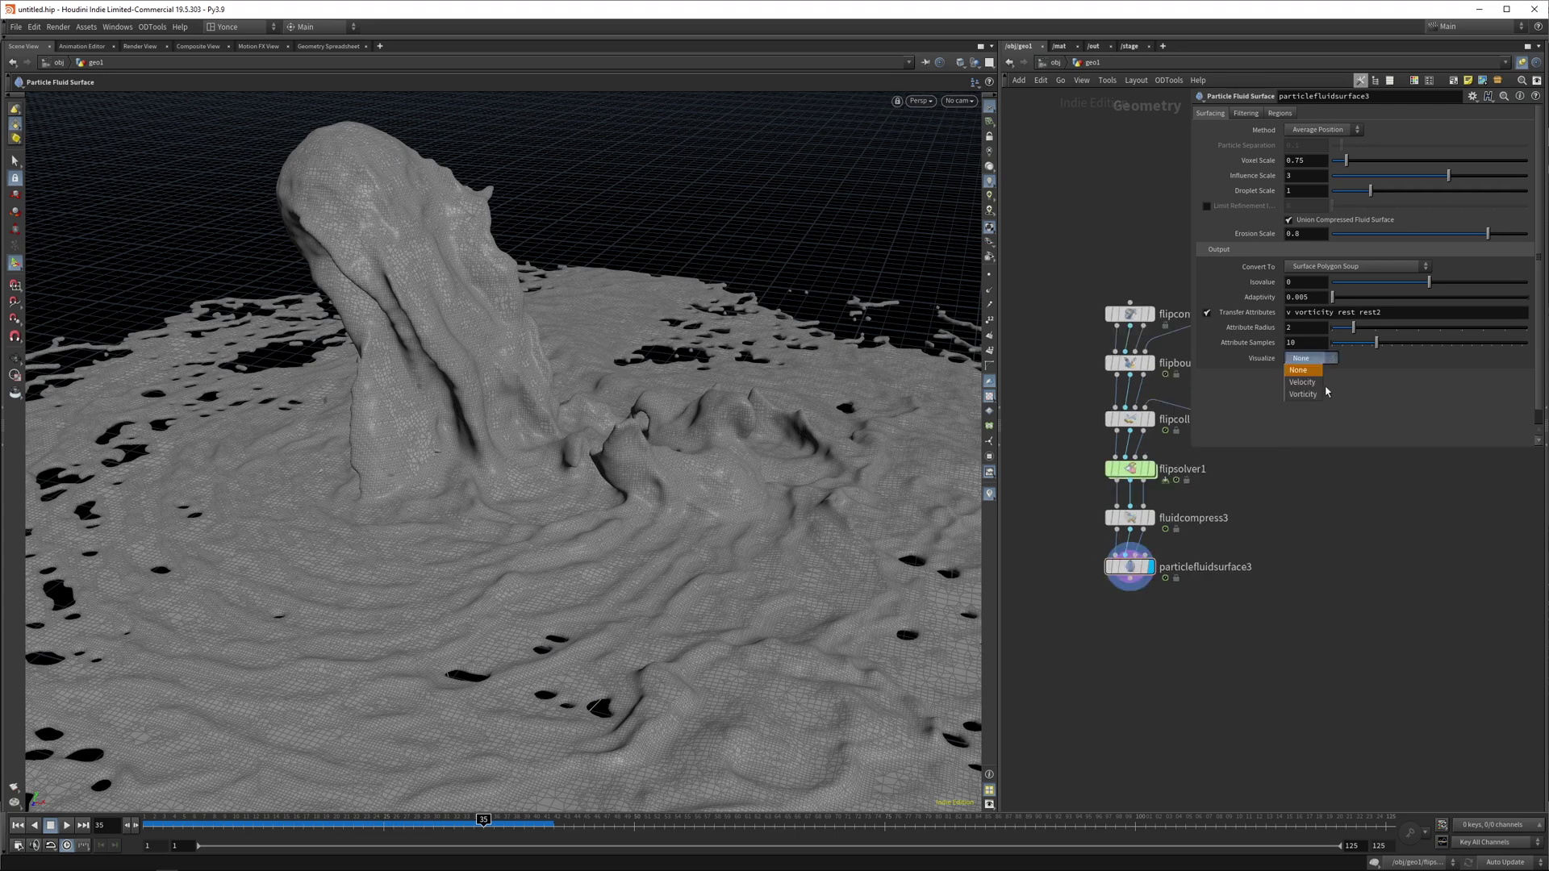
left_click(1302, 383)
left_click(1308, 358)
left_click(1313, 395)
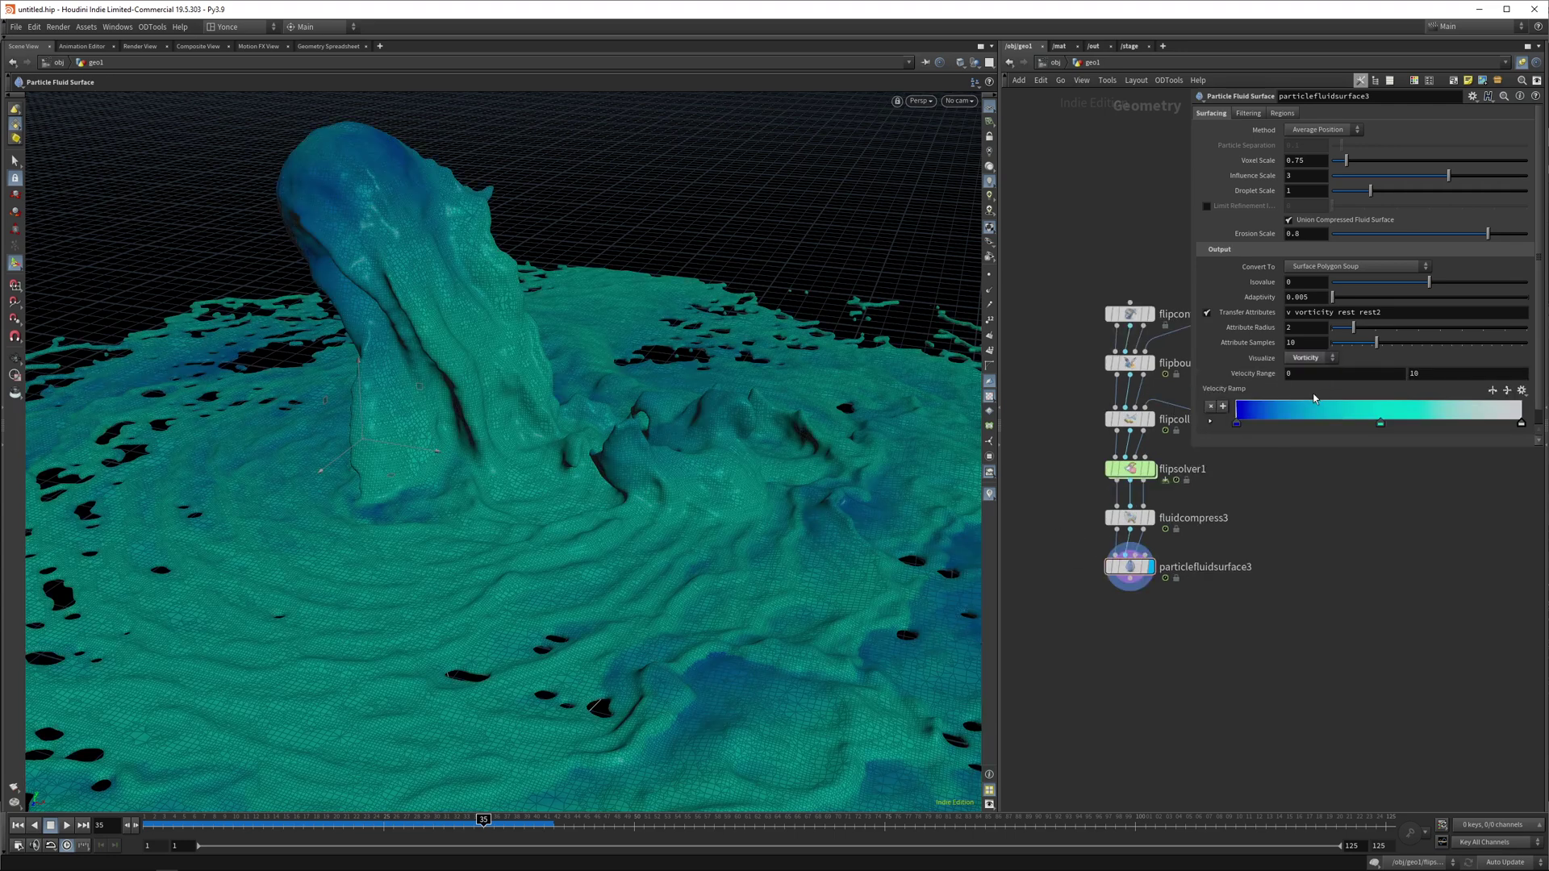
left_click(1311, 357)
left_click(1302, 383)
Step: Insert a File Cache node on the first wire between Fluid Compress and Particle Fluid Surface
key("Tab")
left_click(1302, 707)
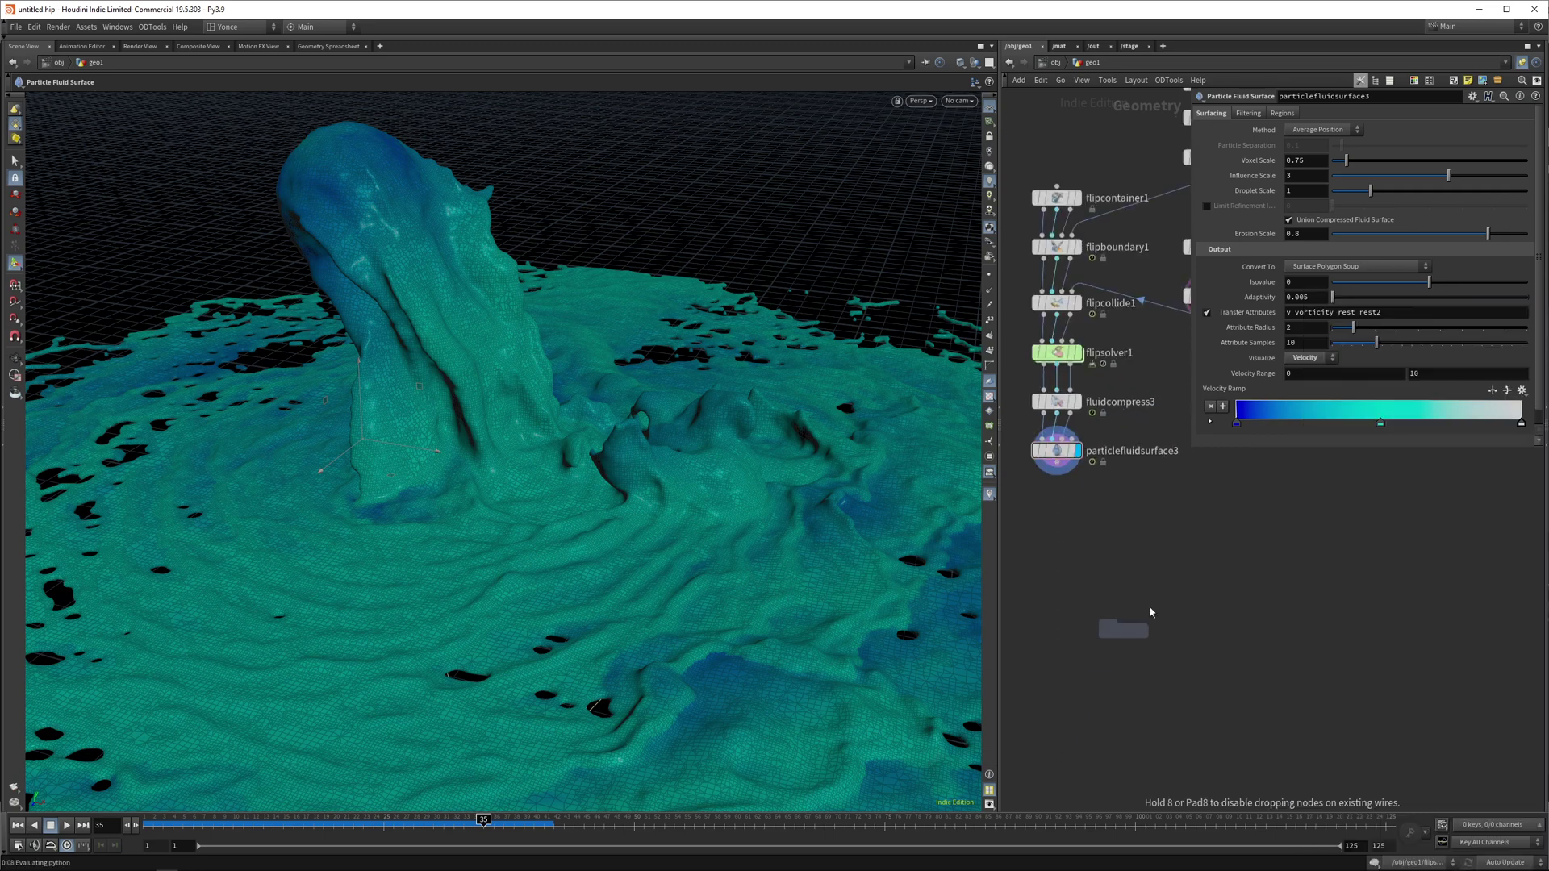
middle_click_drag(1280, 737, 1277, 765)
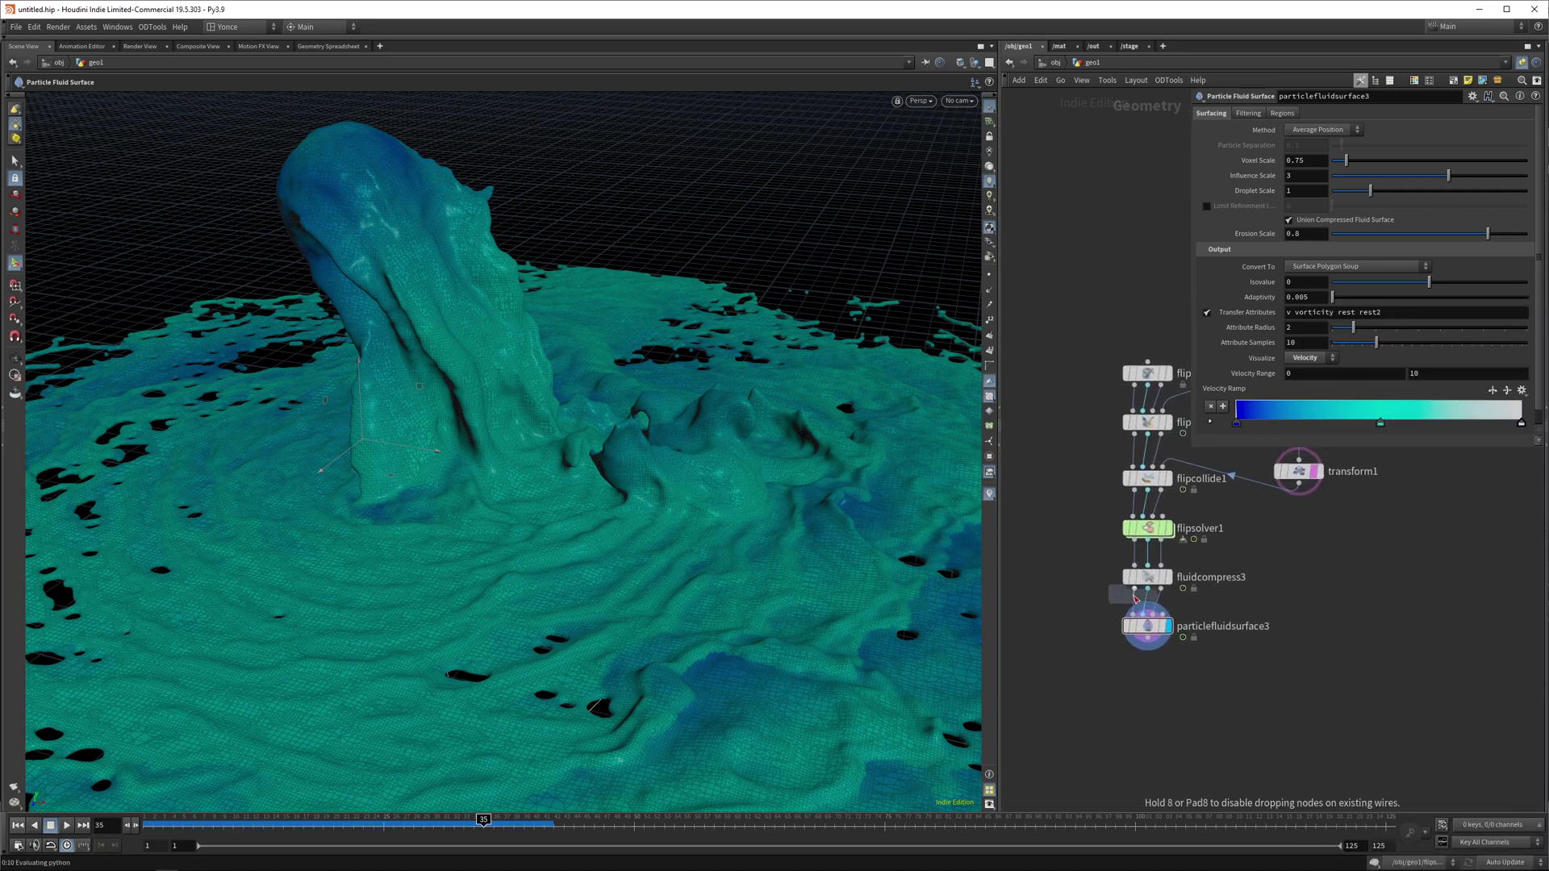
left_click(1134, 603)
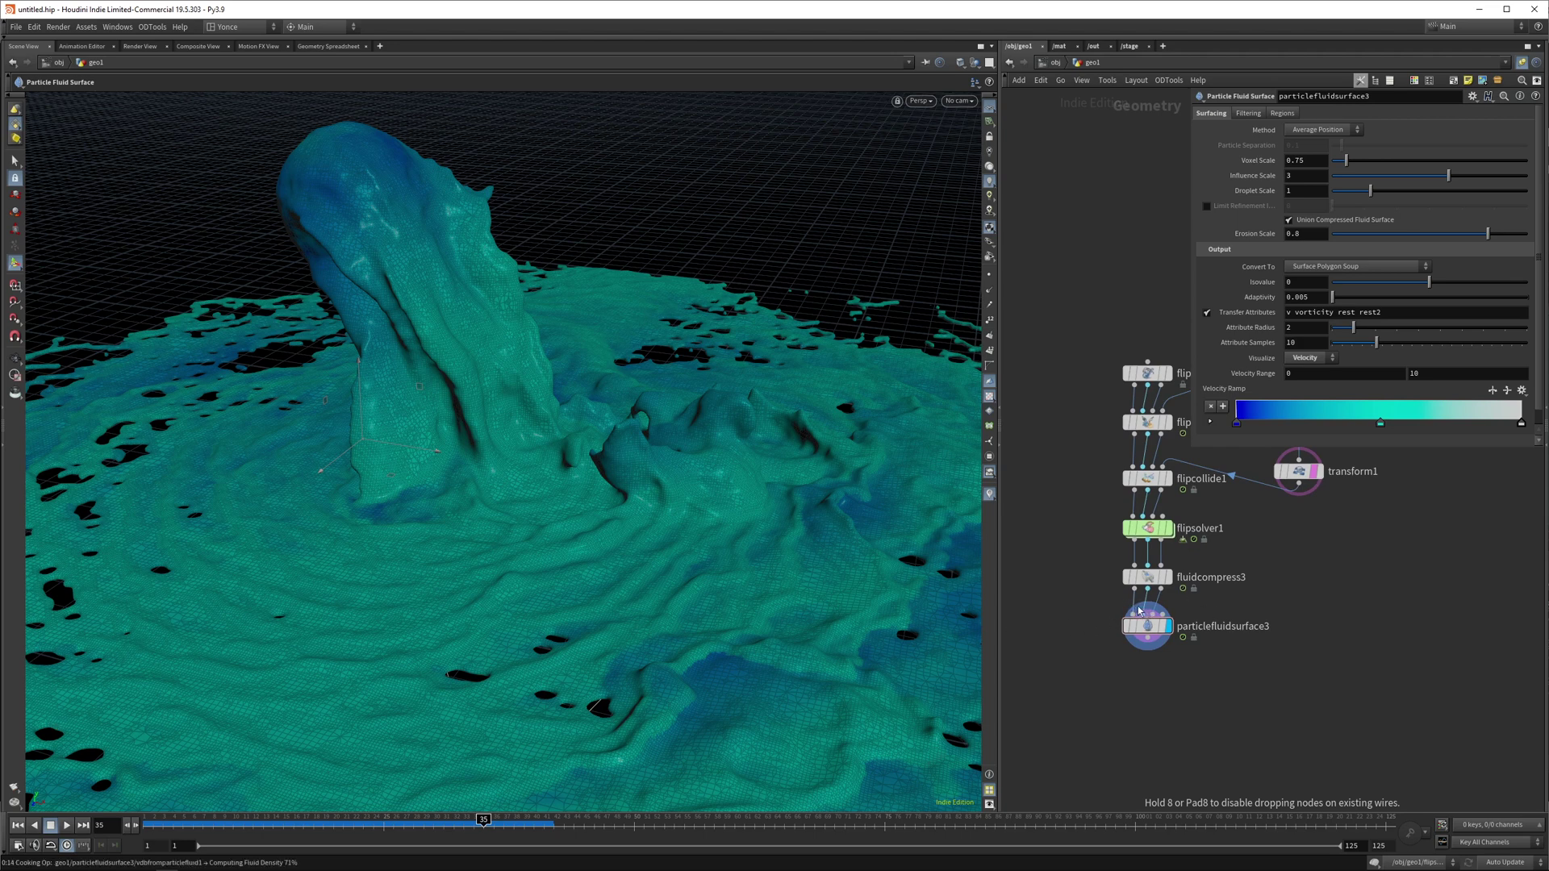
left_click(1138, 611)
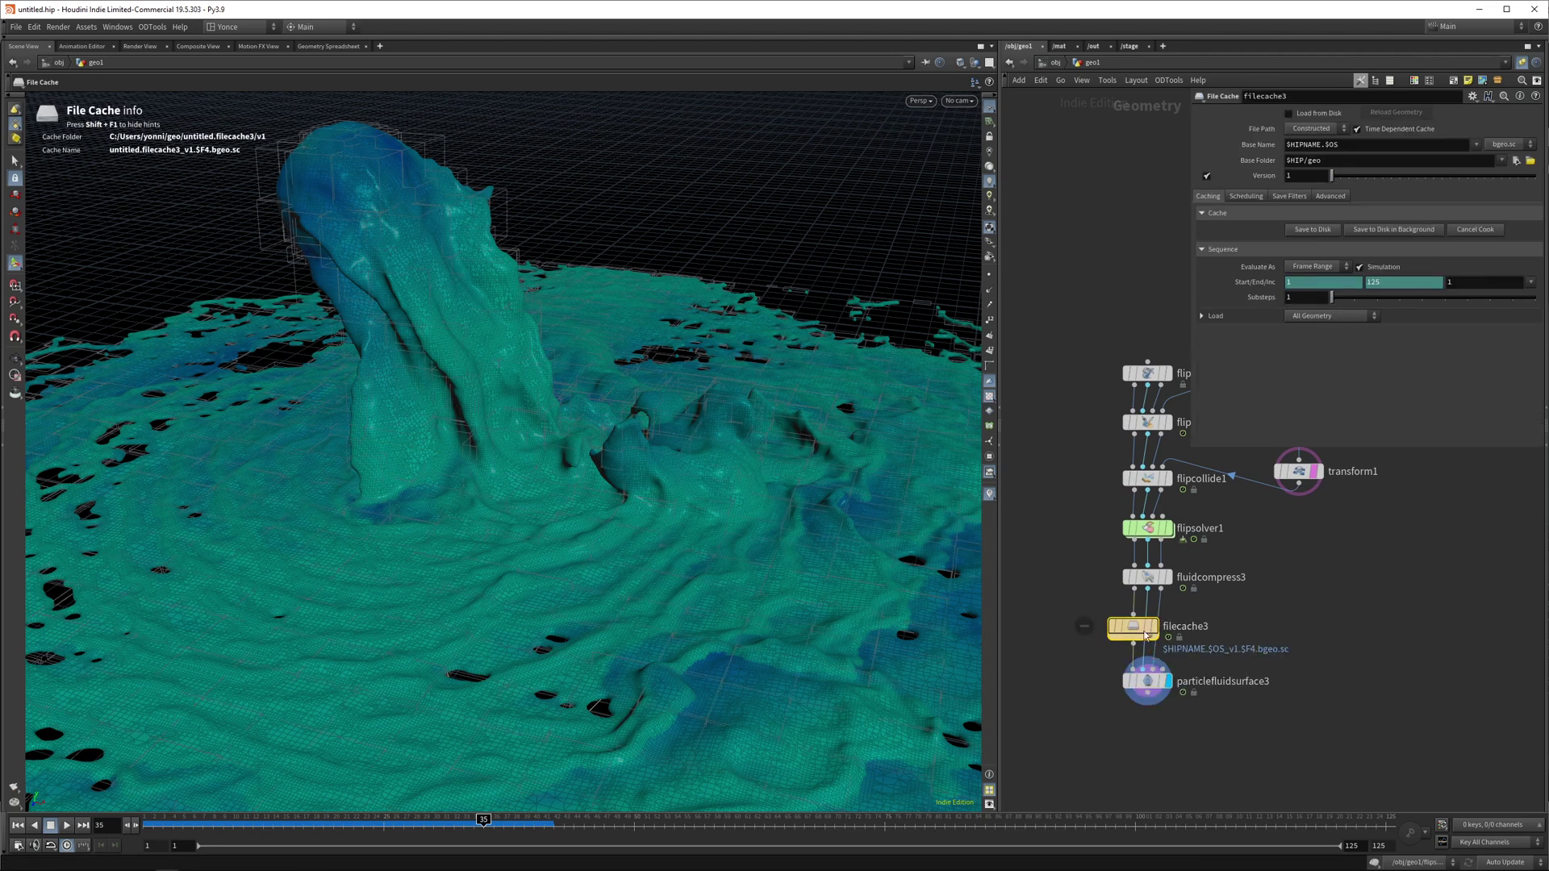
mouse_move(1139, 629)
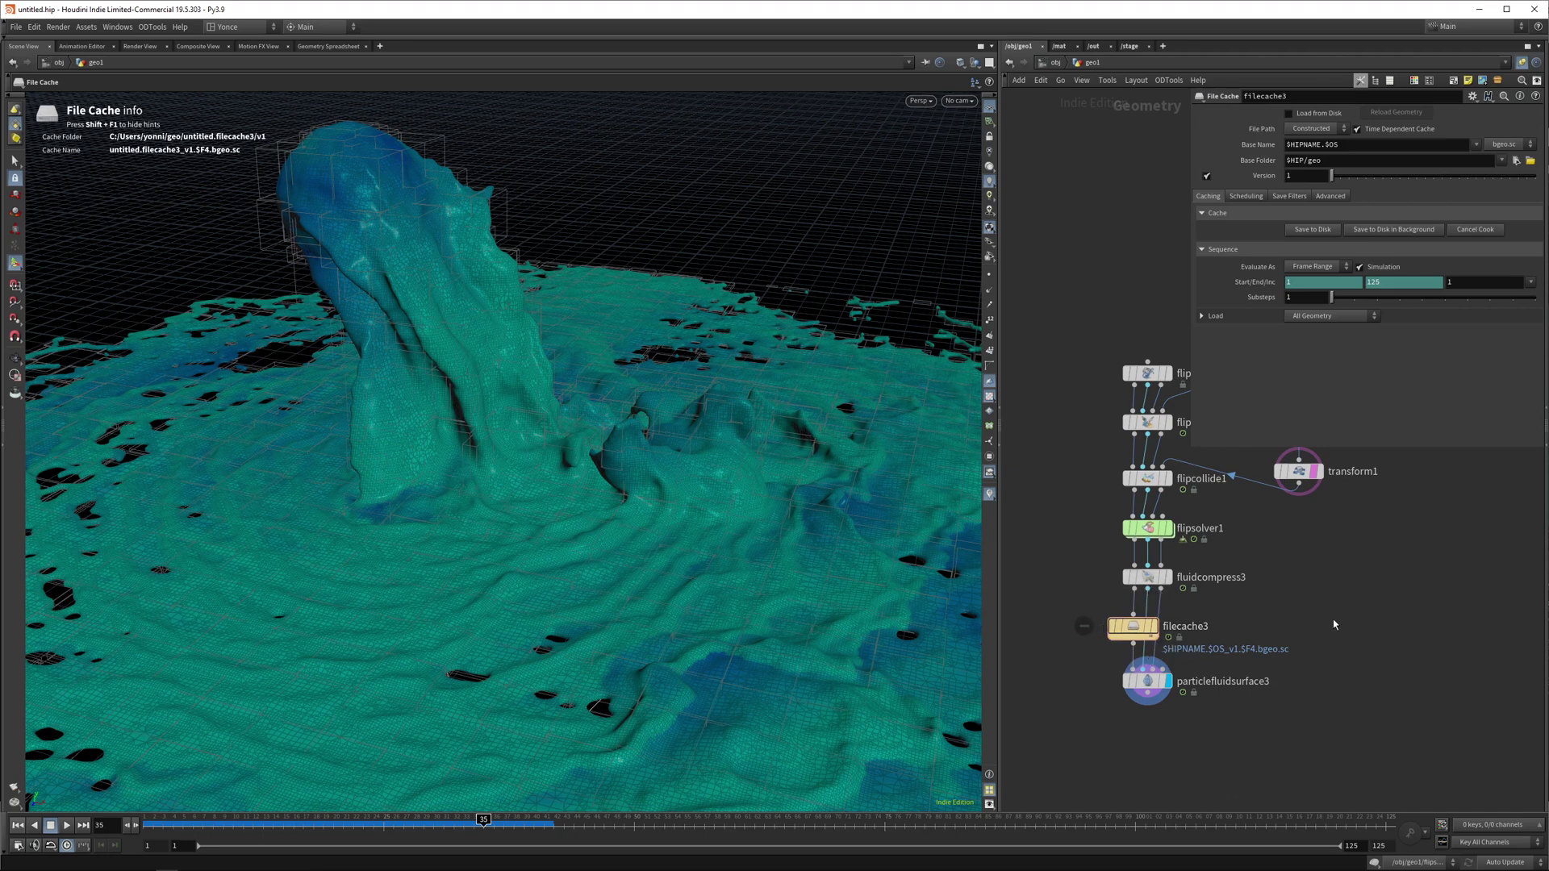